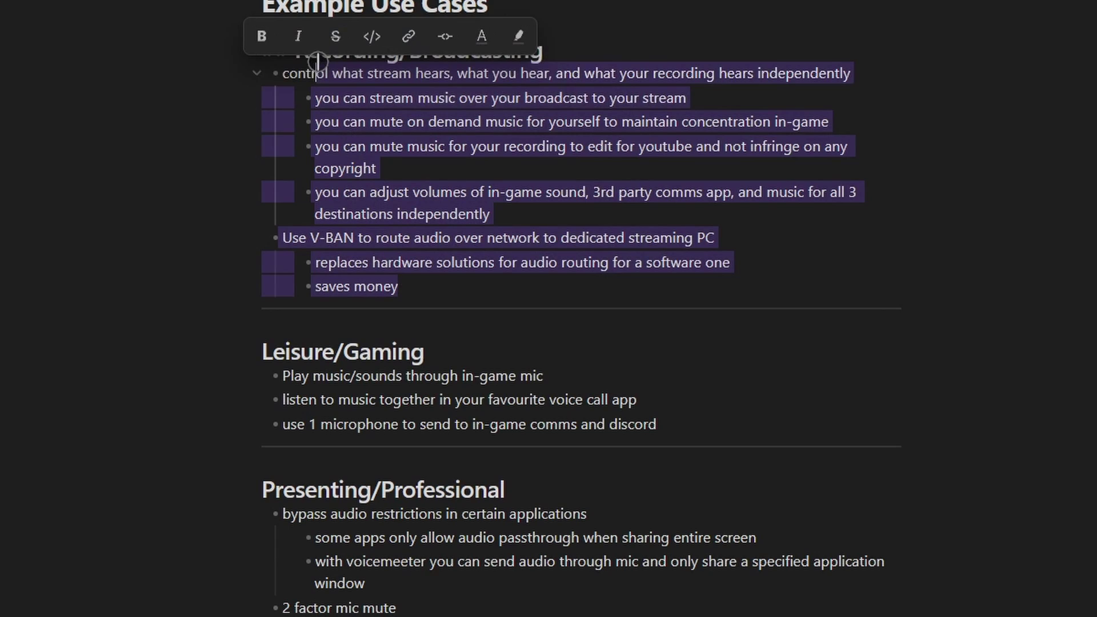
# Review the Recording/Broadcasting use cases on controlling stream, personal and recording audio independently, marking the section heading.
pyautogui.click(642, 49)
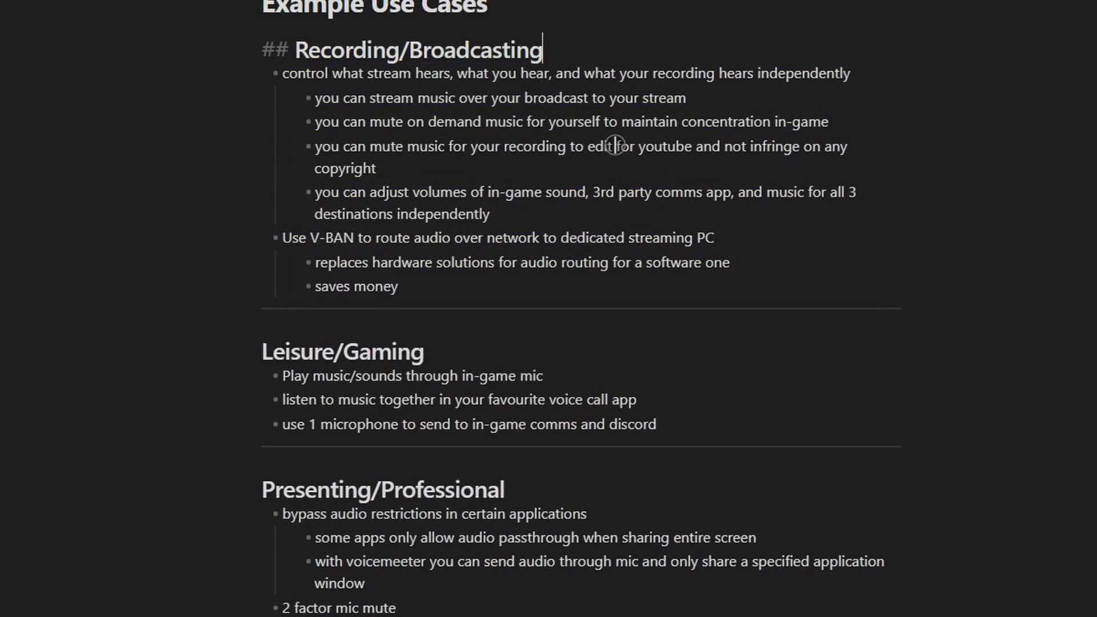
pyautogui.click(438, 278)
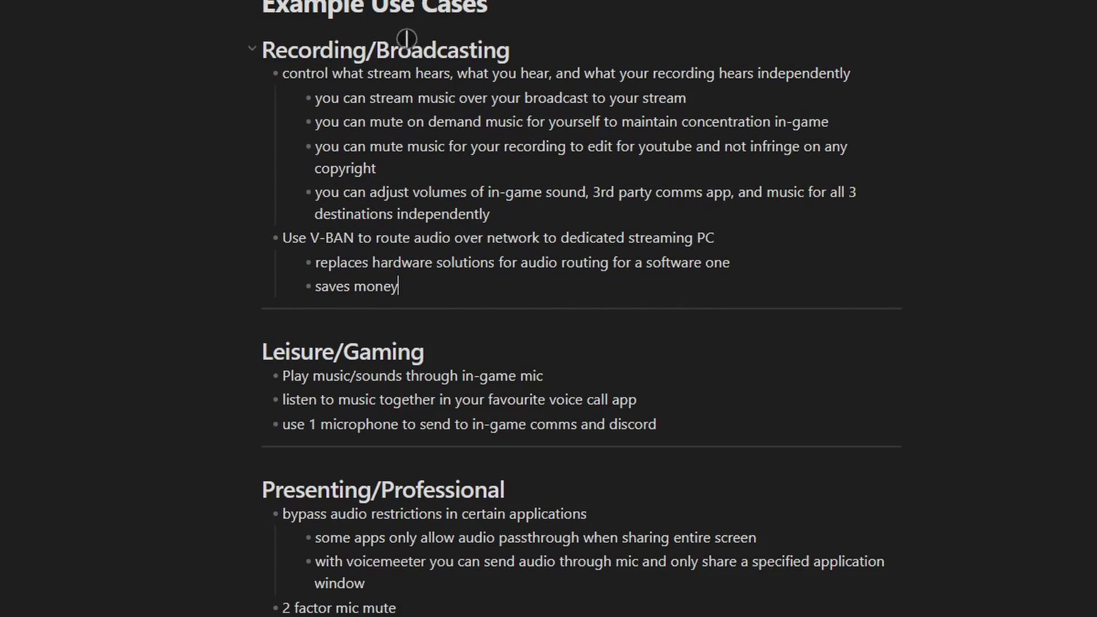
pyautogui.moveTo(391, 52); pyautogui.dragTo(563, 57)
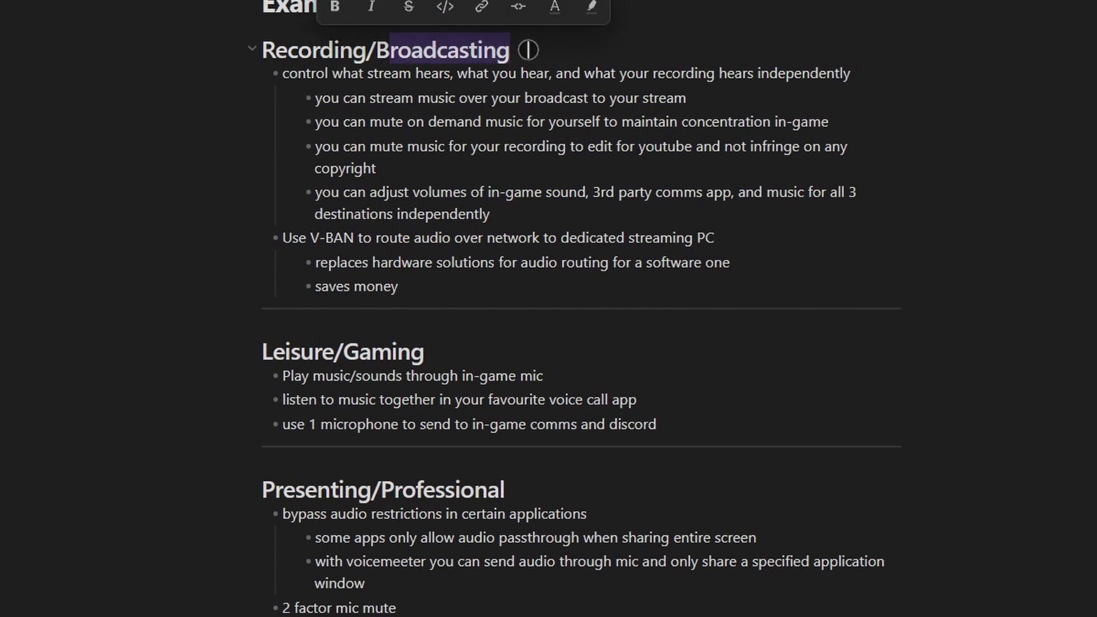
pyautogui.click(562, 60)
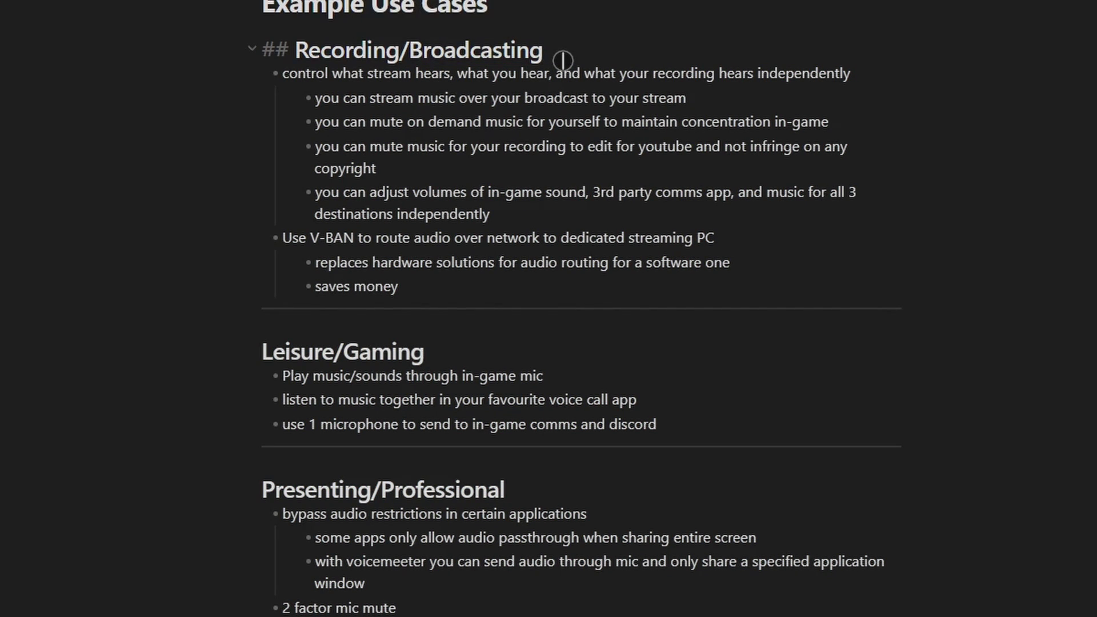
pyautogui.moveTo(398, 48); pyautogui.dragTo(296, 38)
pyautogui.click(425, 284)
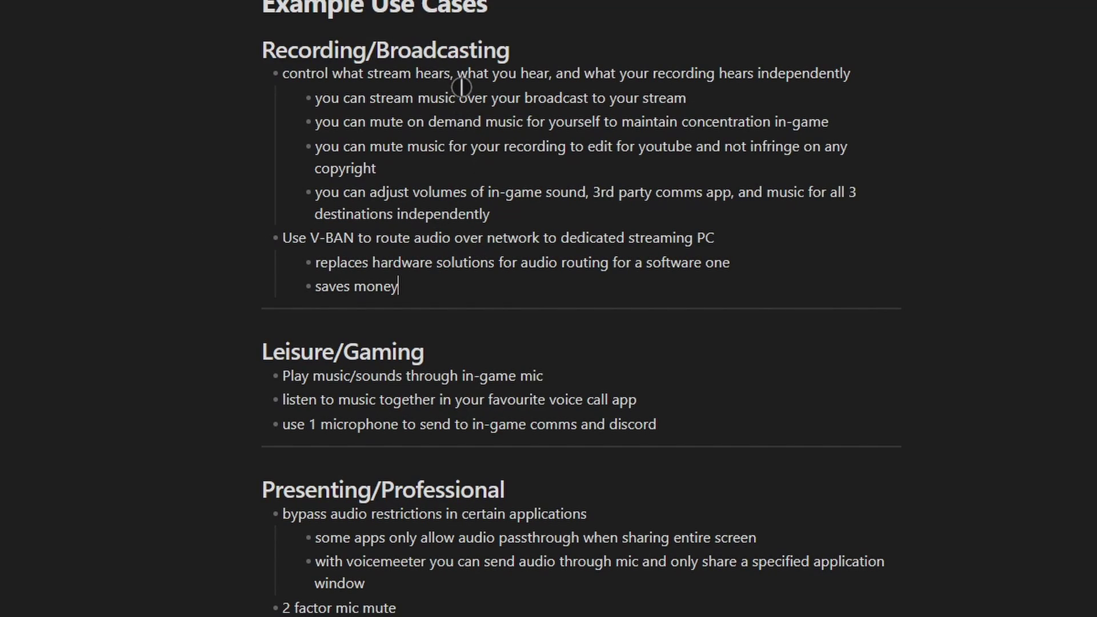
# Highlight the point about using V-BAN to route audio to a dedicated streaming PC and its "saves money" sub-point.
pyautogui.moveTo(714, 238); pyautogui.dragTo(269, 237)
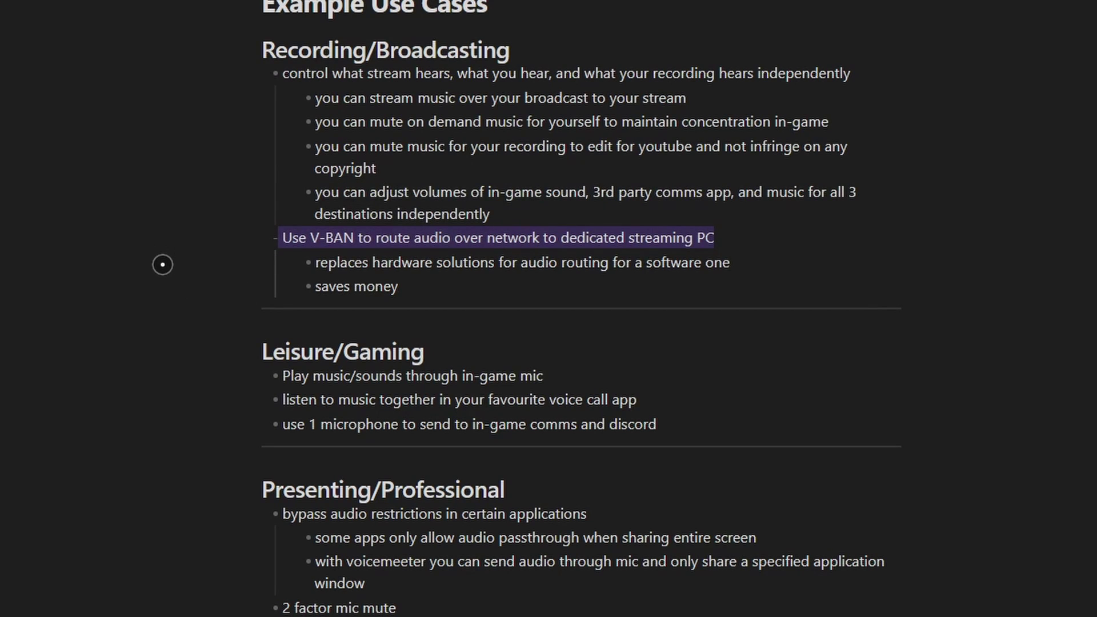
pyautogui.click(490, 284)
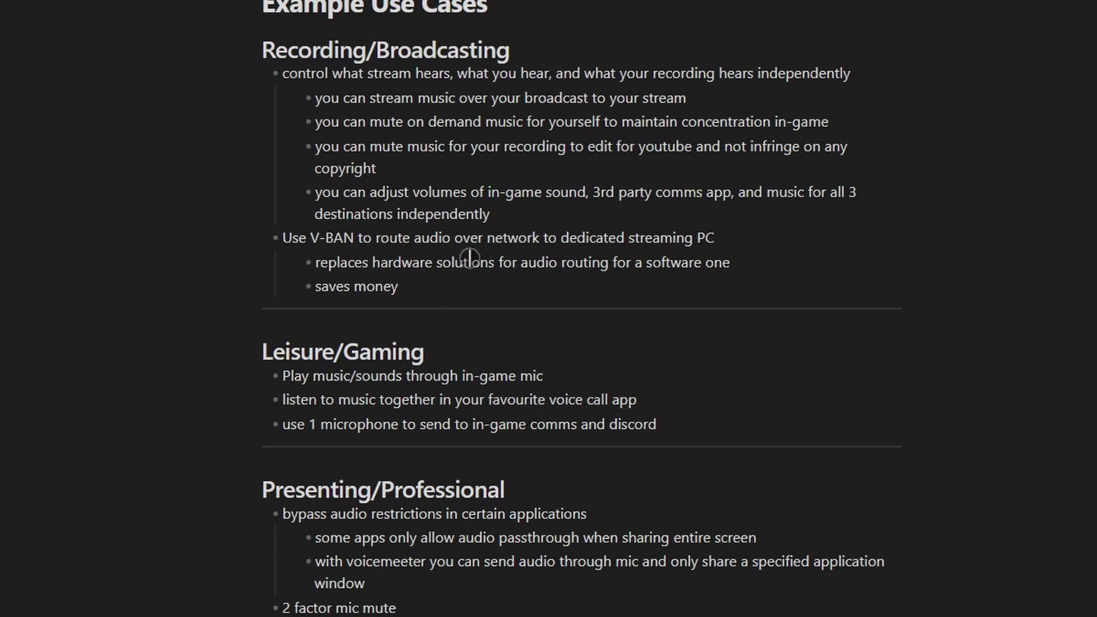
pyautogui.moveTo(434, 282); pyautogui.dragTo(184, 305)
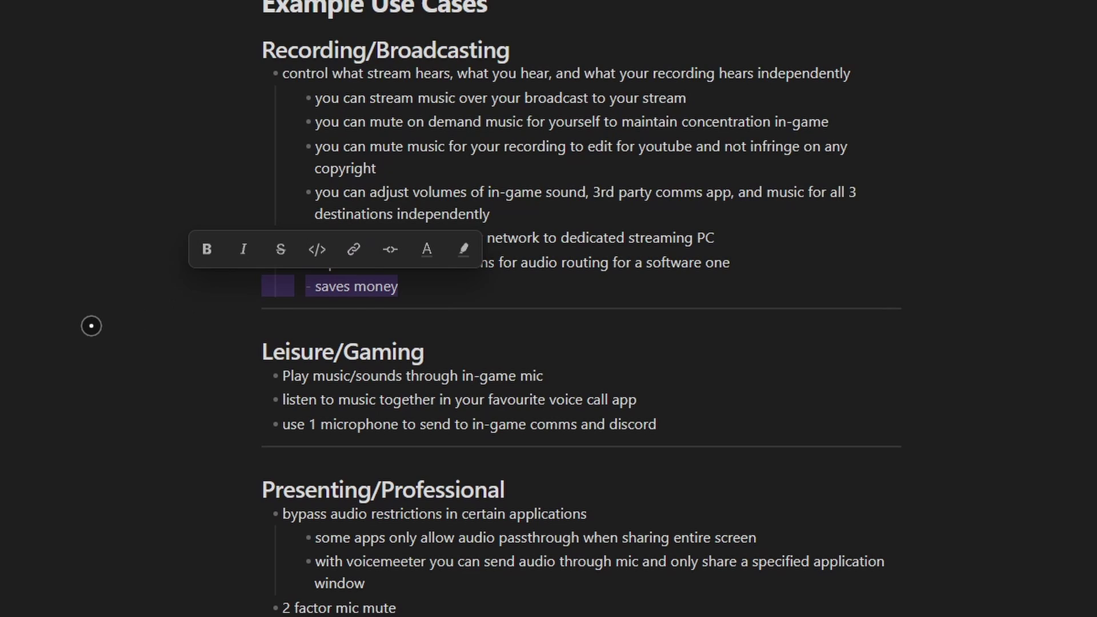
pyautogui.click(473, 288)
# Highlight the Presenting/Professional heading and review its points on bypassing audio restrictions in certain applications.
pyautogui.scroll(-4, 303, 369)
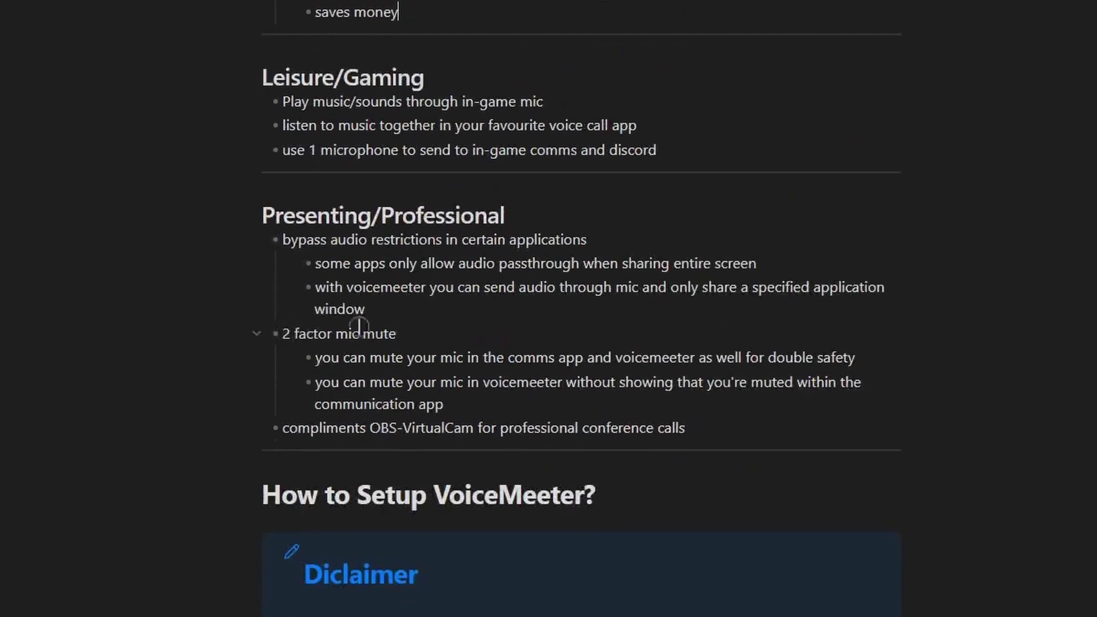
pyautogui.click(541, 215)
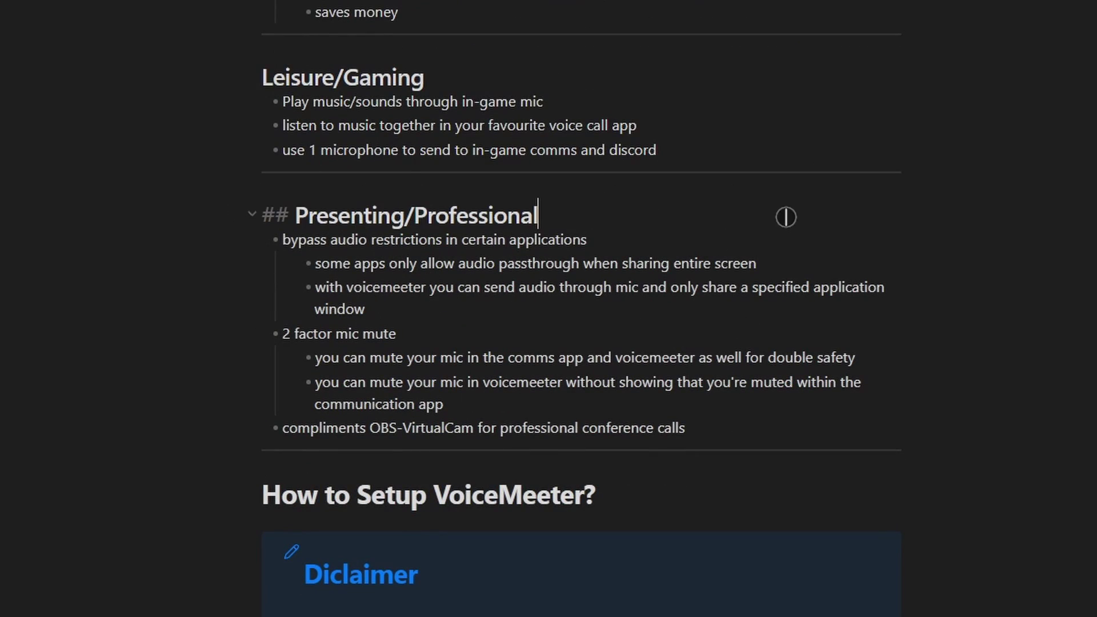
pyautogui.moveTo(617, 225); pyautogui.dragTo(236, 217)
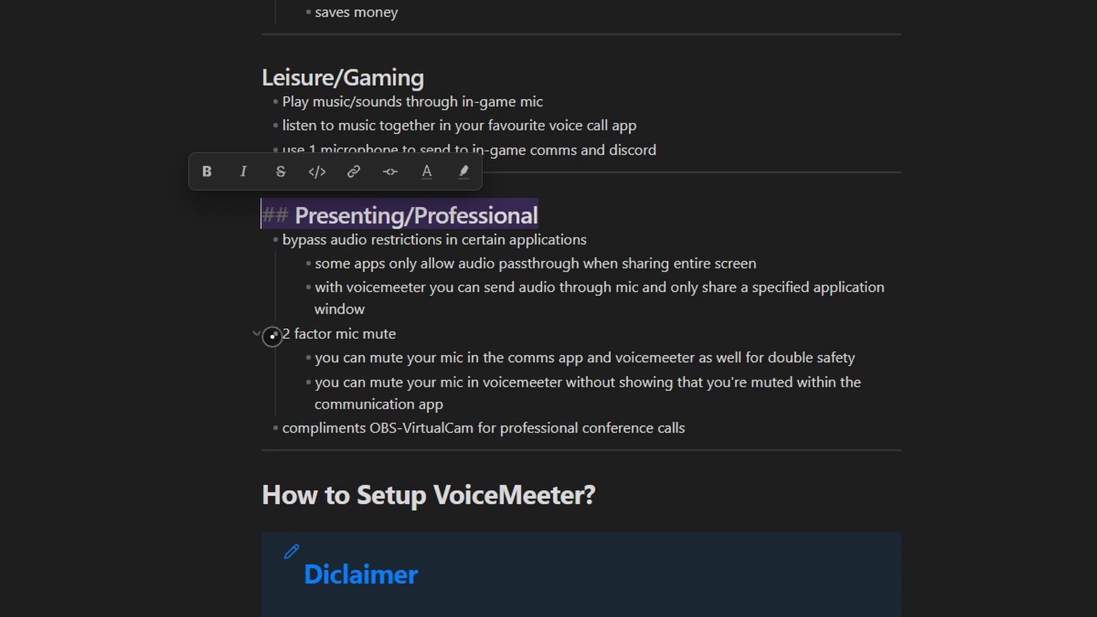
pyautogui.click(622, 209)
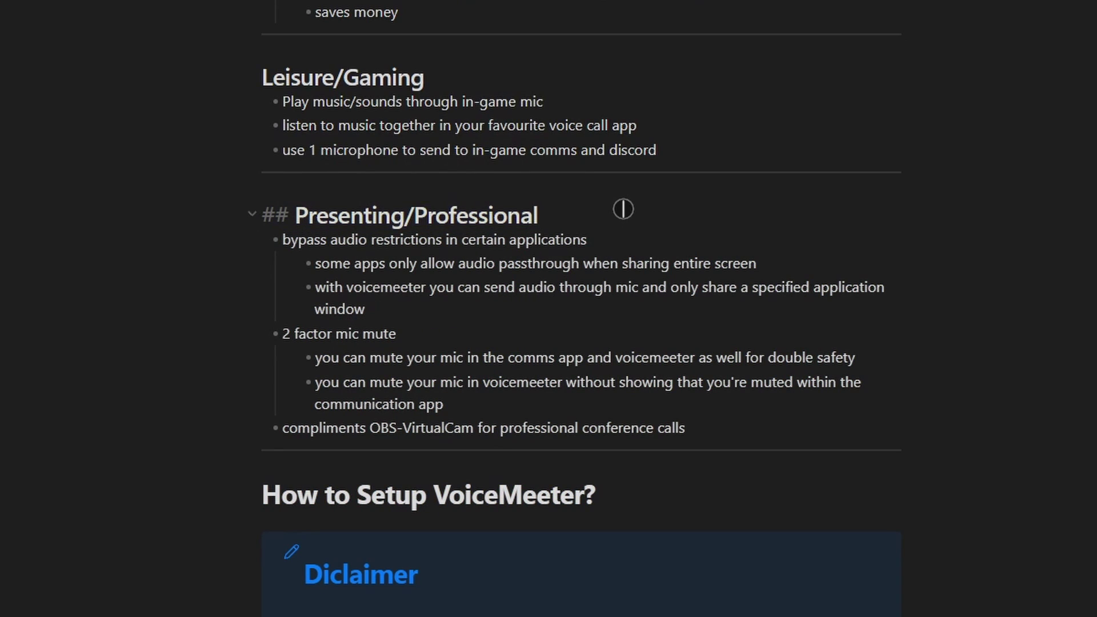
pyautogui.click(610, 229)
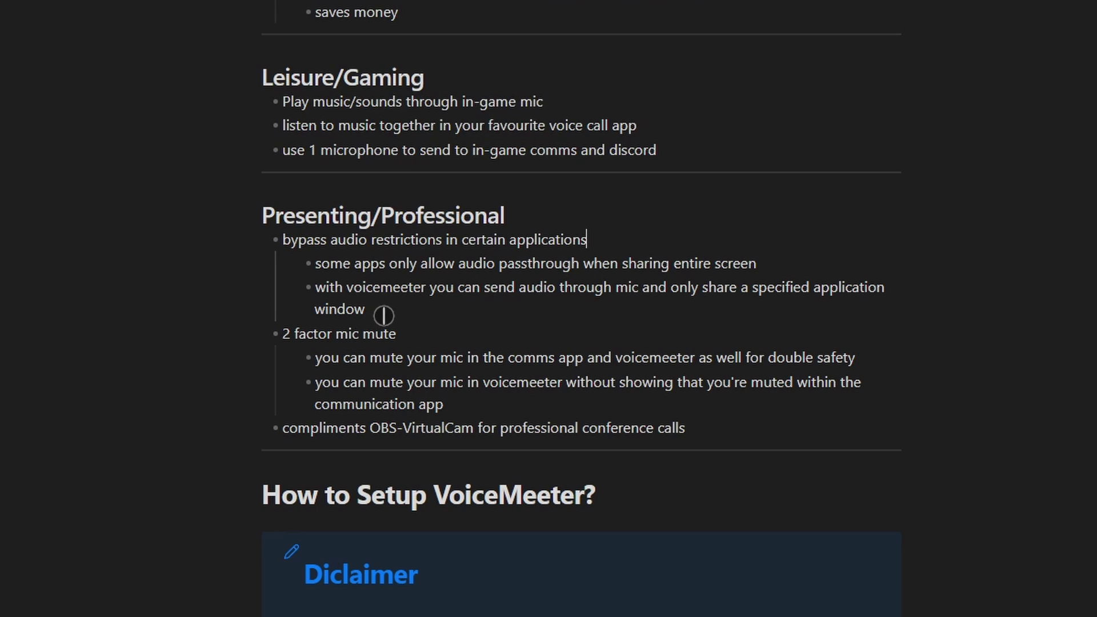
pyautogui.click(390, 306)
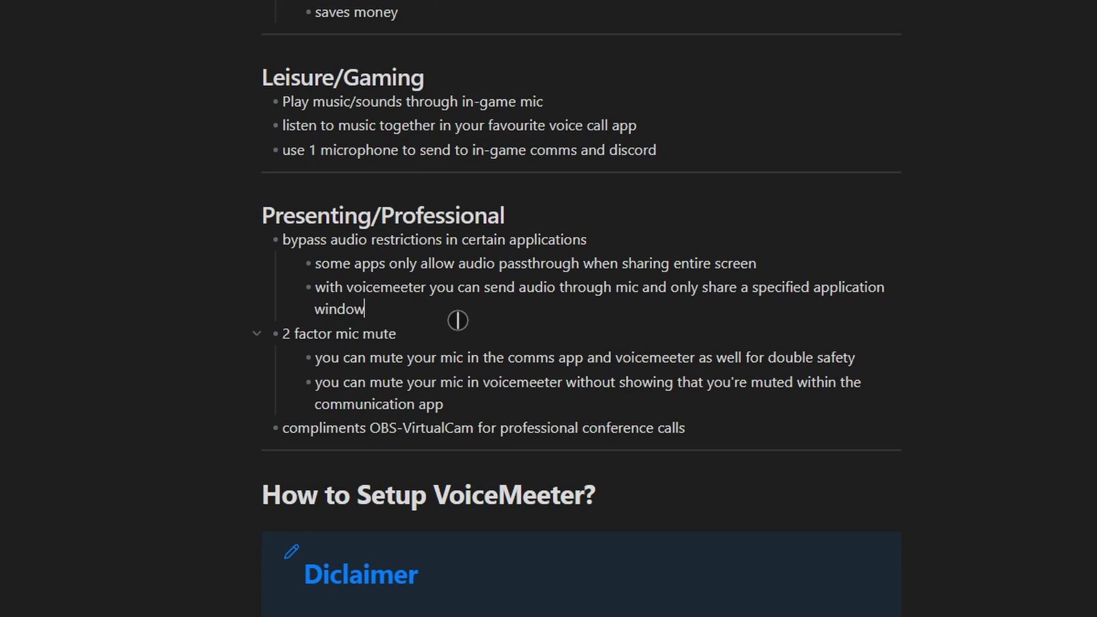
# Highlight the "2 factor mic mute" point and the OBS-VirtualCam point under Presenting/Professional while reading them.
pyautogui.moveTo(453, 335); pyautogui.dragTo(251, 333)
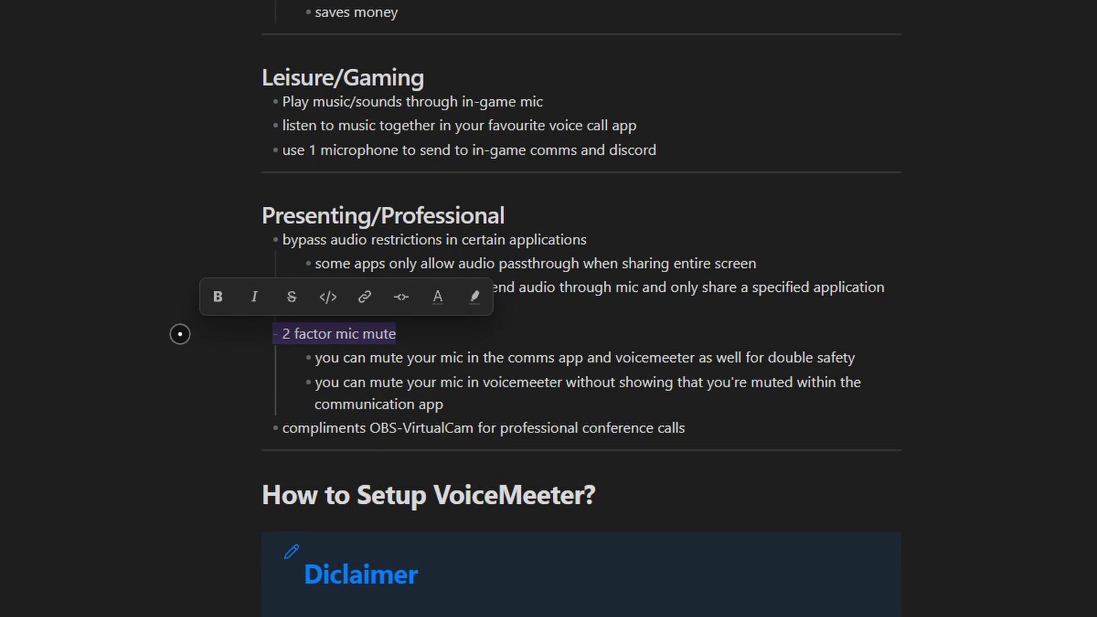
pyautogui.click(454, 307)
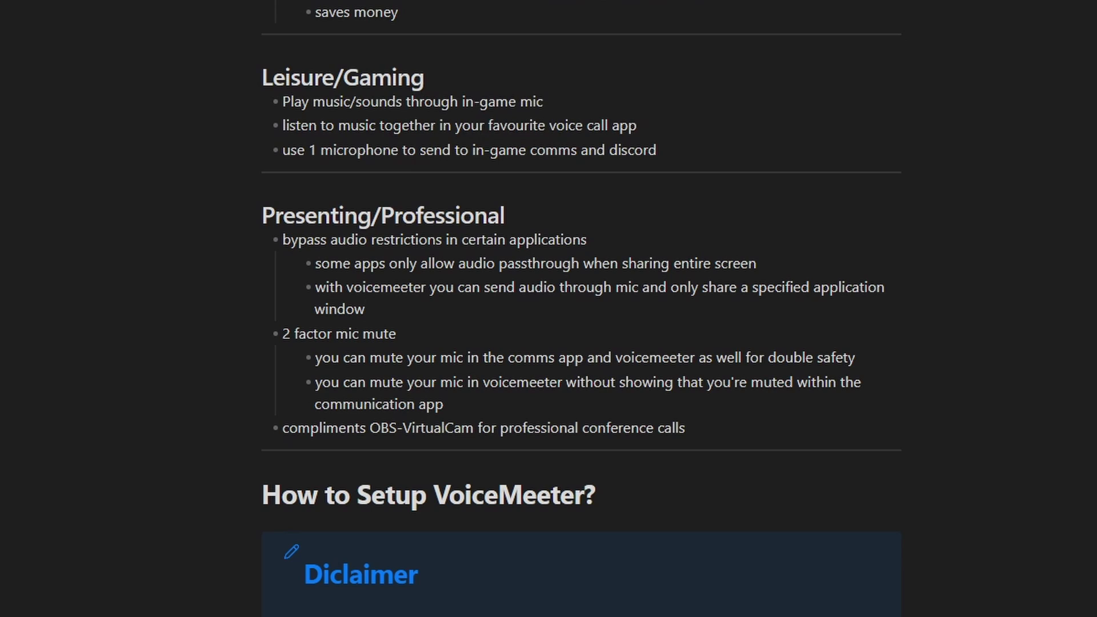
pyautogui.click(477, 407)
pyautogui.moveTo(743, 431); pyautogui.dragTo(228, 406)
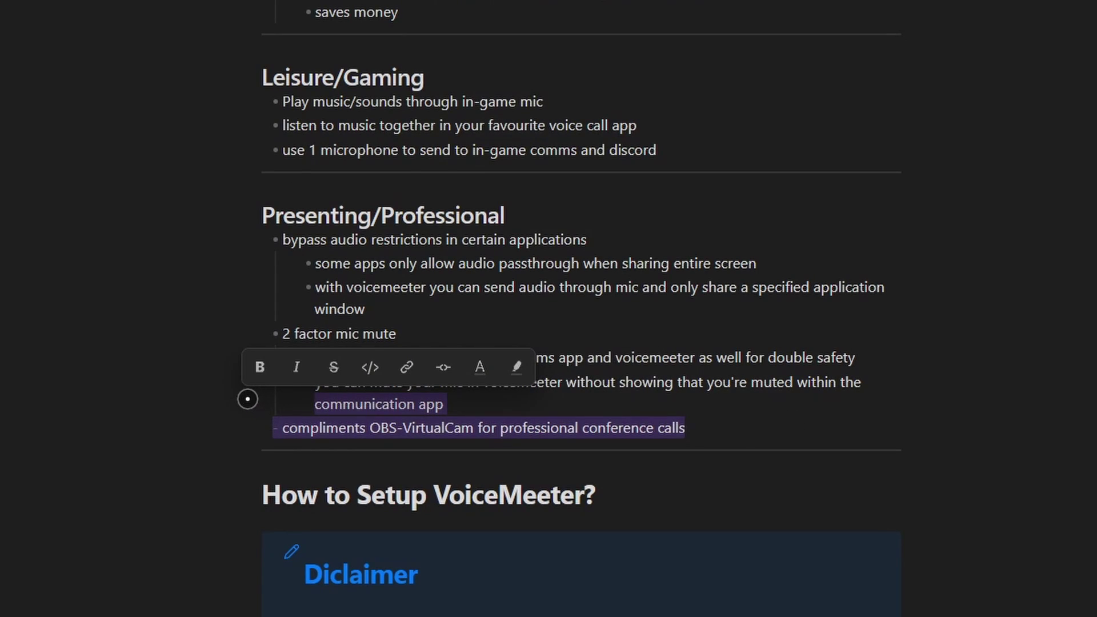
pyautogui.click(534, 414)
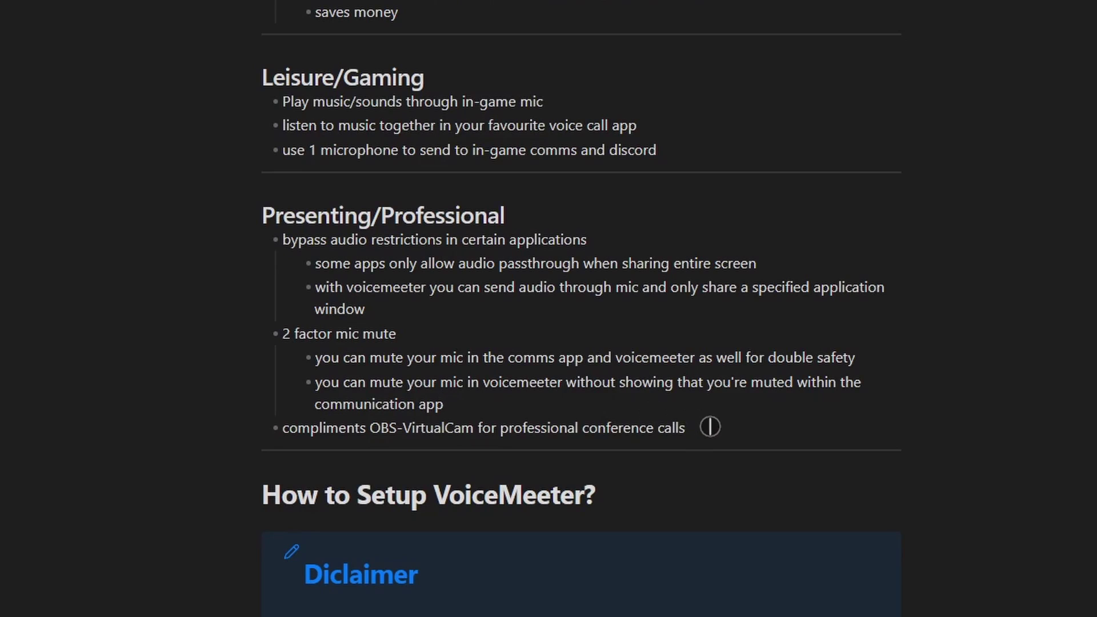
pyautogui.moveTo(710, 425); pyautogui.dragTo(276, 423)
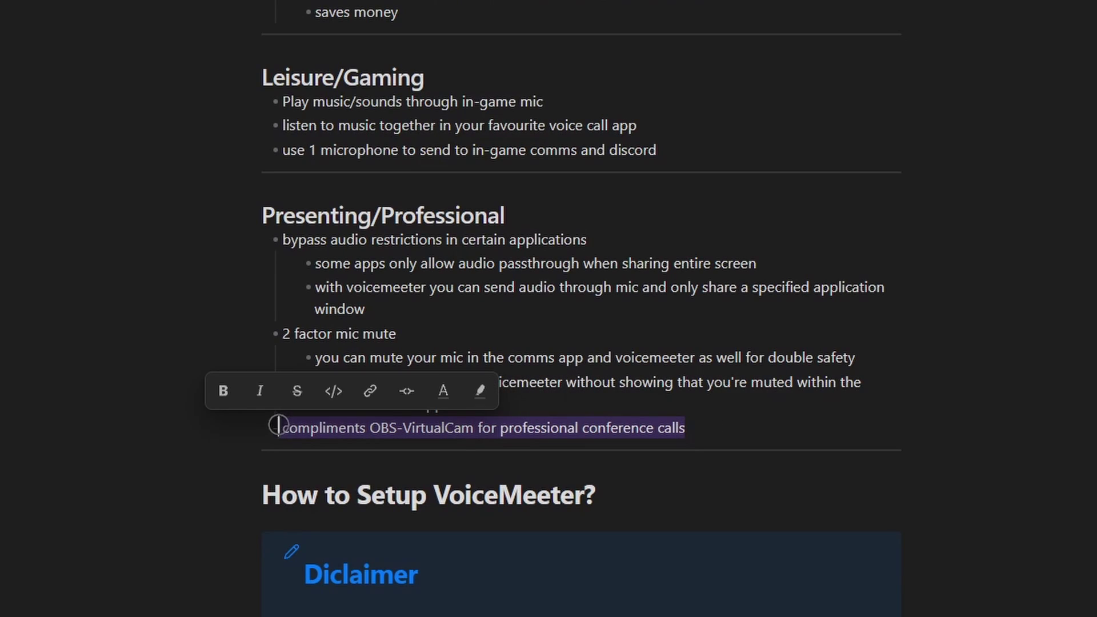
pyautogui.click(589, 396)
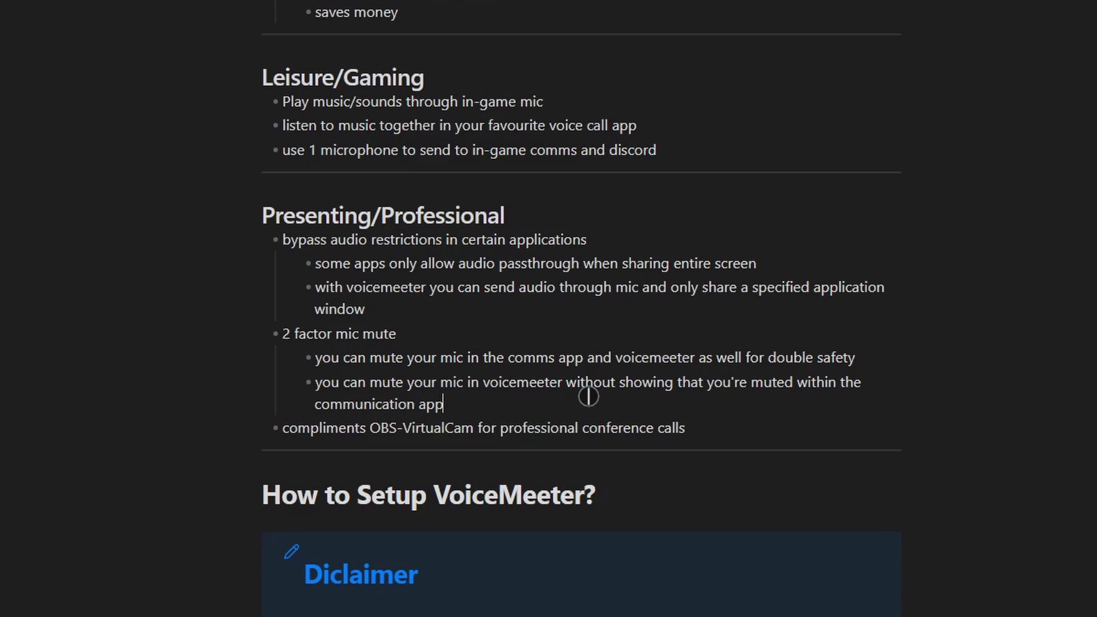
# Go to the disclaimer under "How to Setup VoiceMeeter?" and highlight its line about being hard to uninstall.
pyautogui.scroll(3, 589, 395)
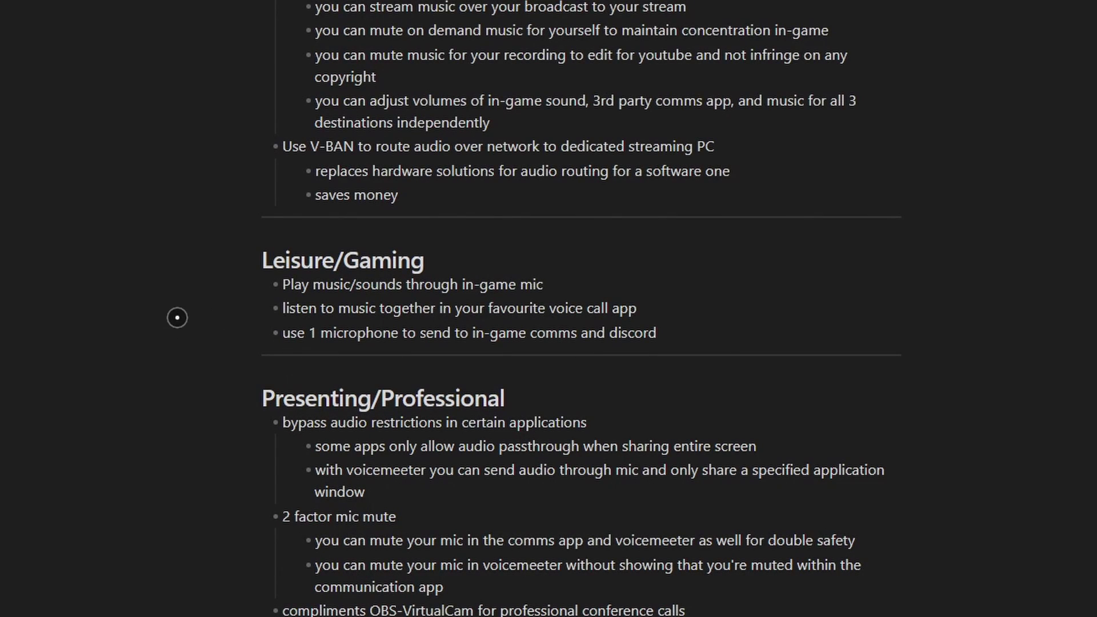
pyautogui.scroll(-10, 171, 303)
pyautogui.scroll(-1, 175, 301)
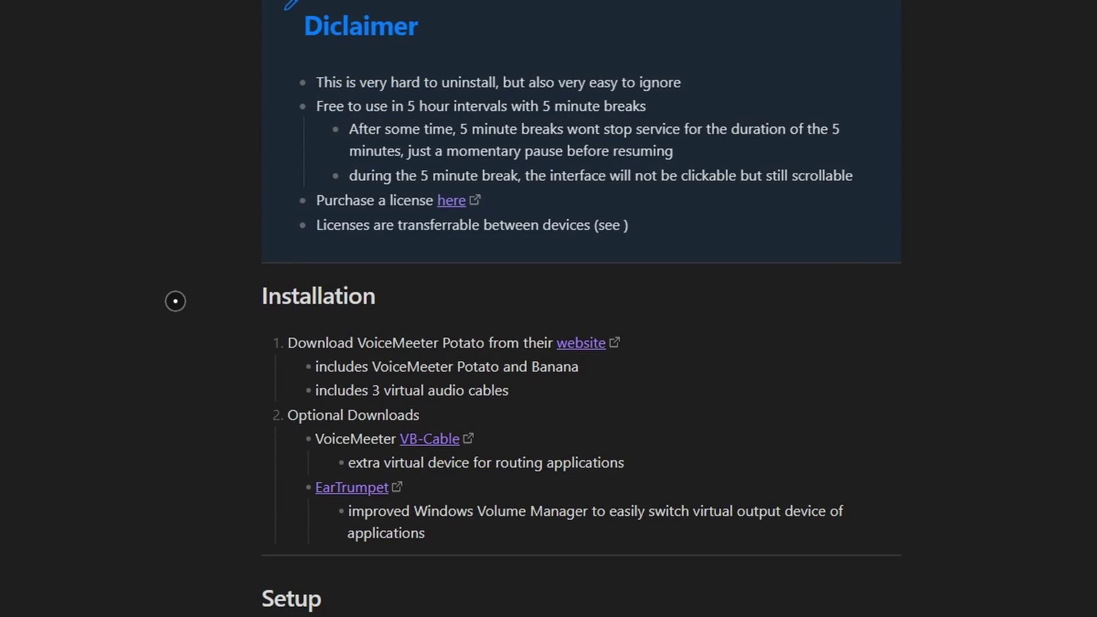
pyautogui.scroll(-2, 176, 302)
pyautogui.scroll(2, 175, 301)
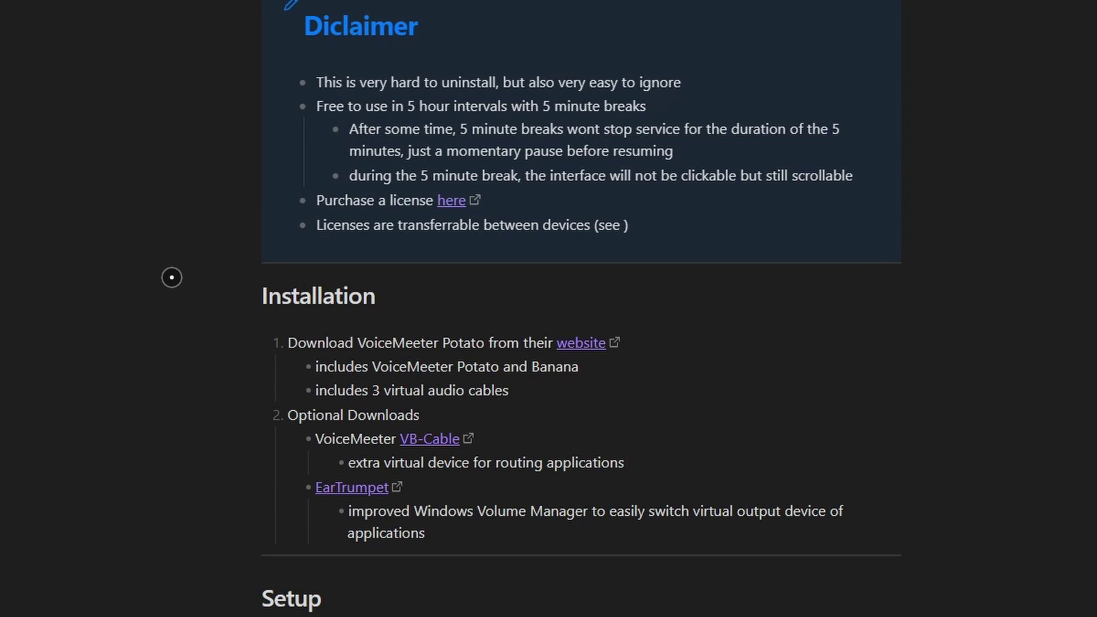
pyautogui.tripleClick(392, 83)
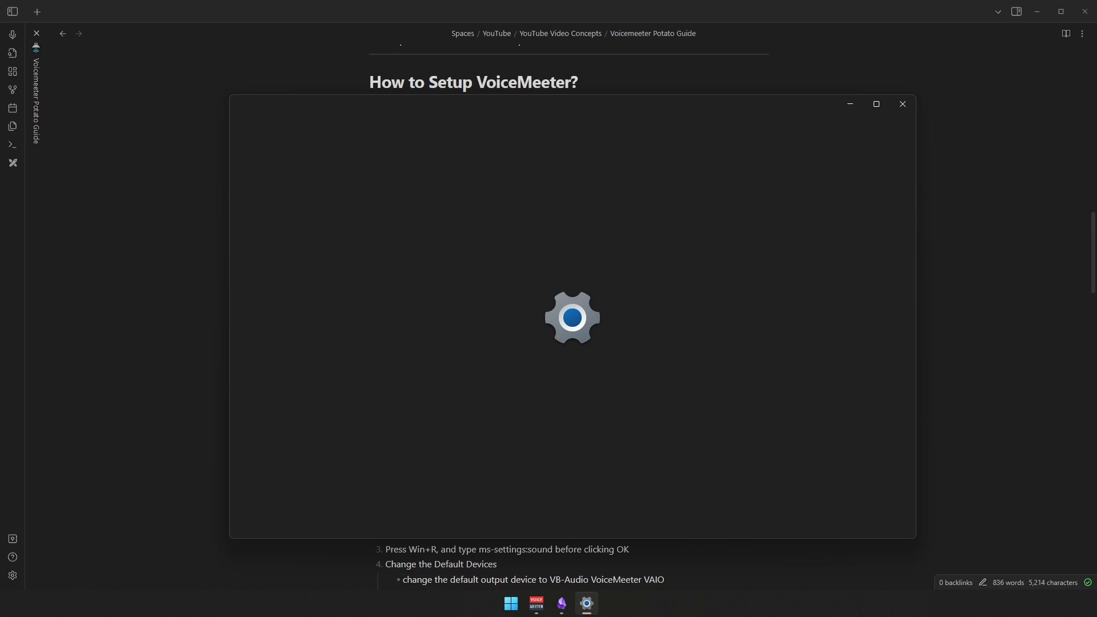
# Open the additional sound settings from the Windows Sound page and look through the full list of playback devices.
pyautogui.scroll(-10, 514, 260)
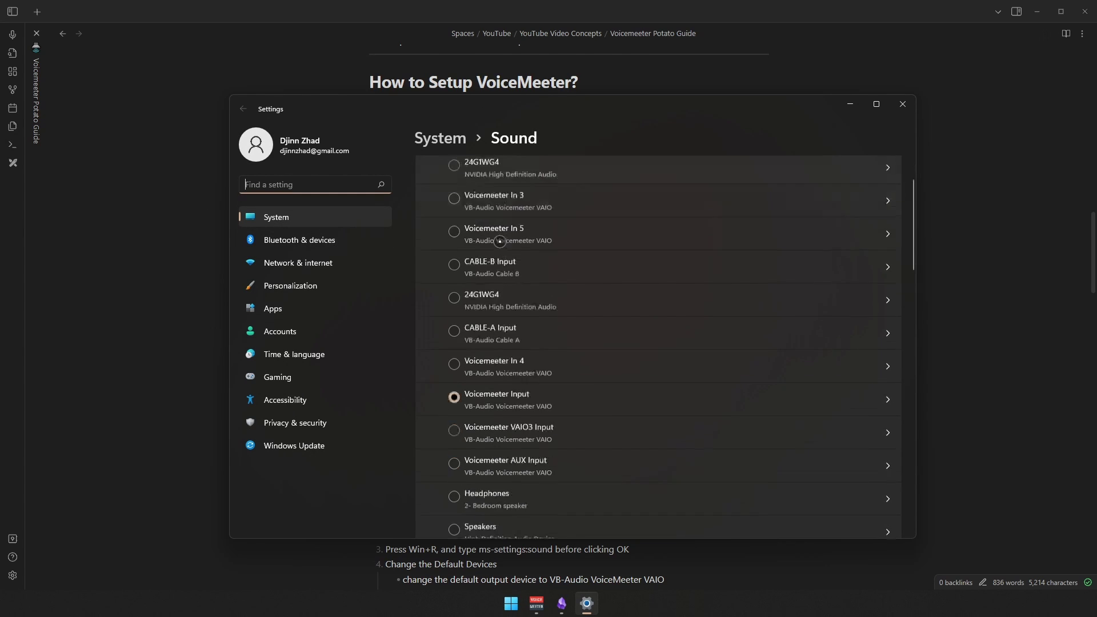
pyautogui.scroll(-8, 515, 260)
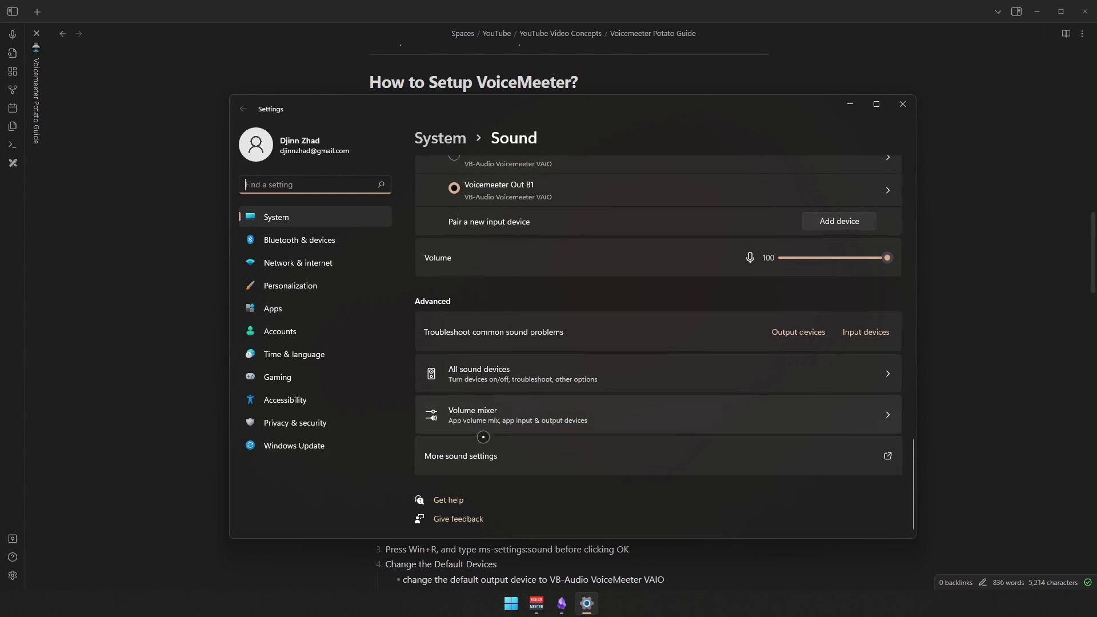
pyautogui.click(483, 468)
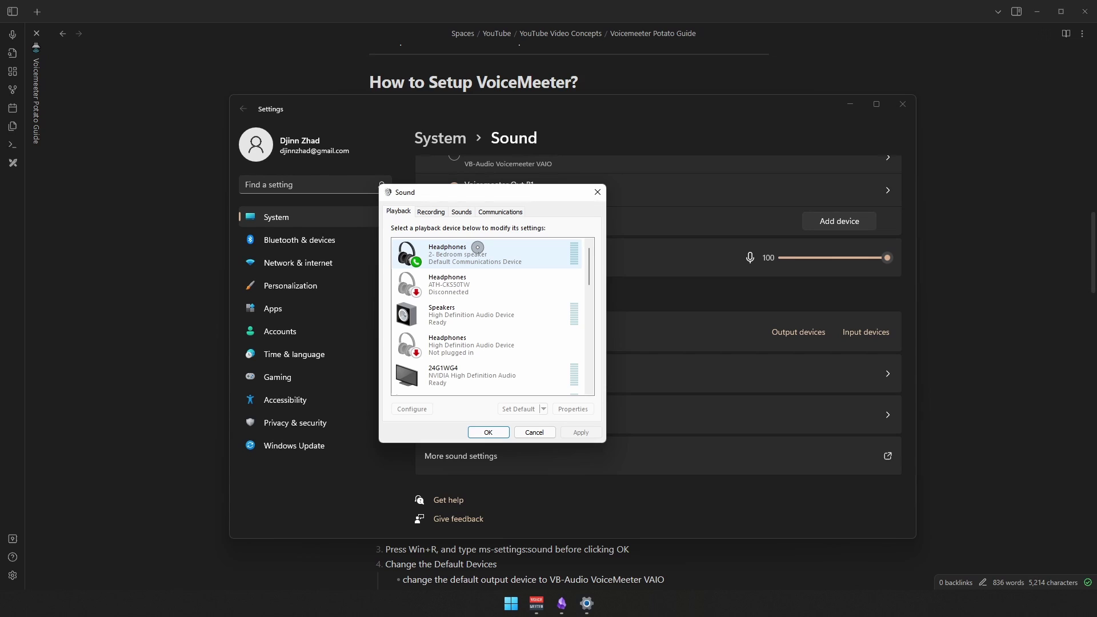
pyautogui.moveTo(588, 267); pyautogui.dragTo(585, 316)
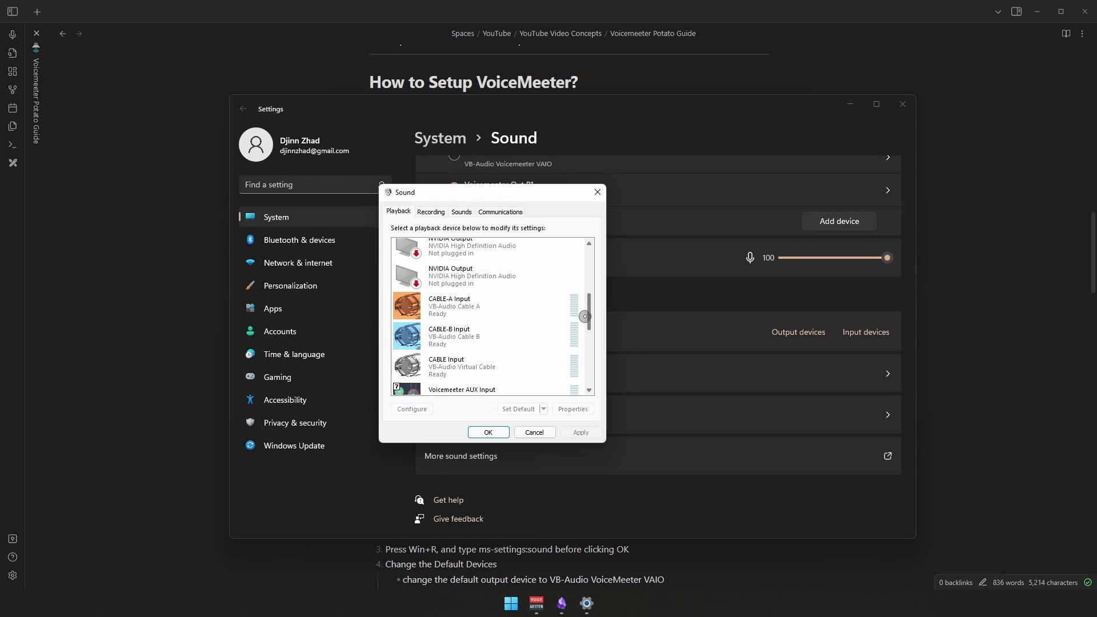
pyautogui.moveTo(585, 316); pyautogui.dragTo(592, 378)
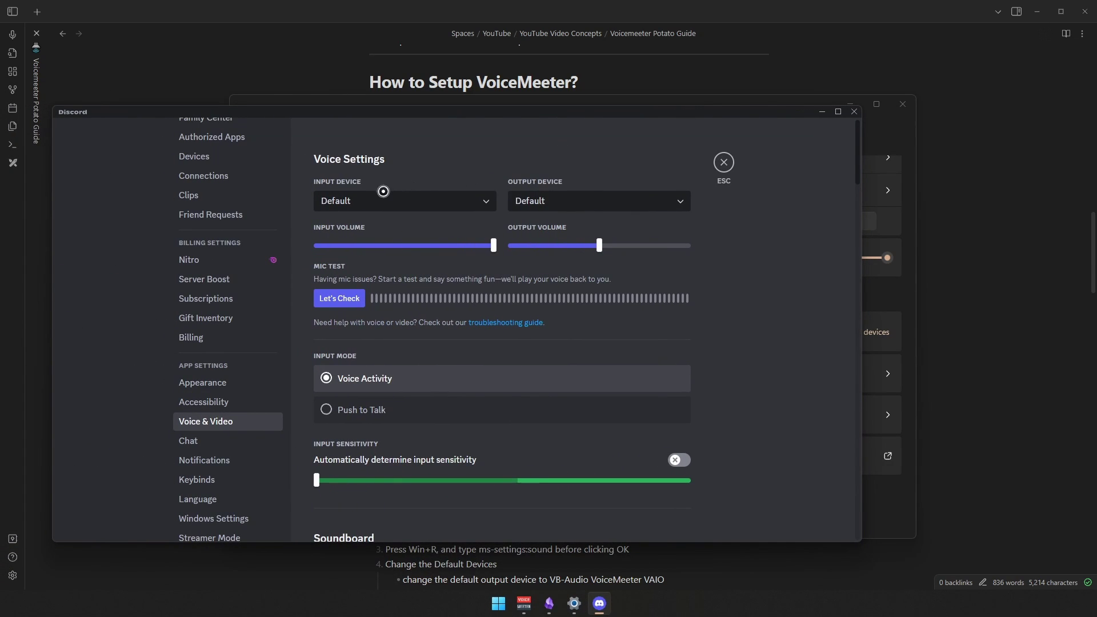
# Look through the input device options in Discord's Voice Settings and return to the Voicemeeter Potato Guide note in Obsidian.
pyautogui.click(392, 198)
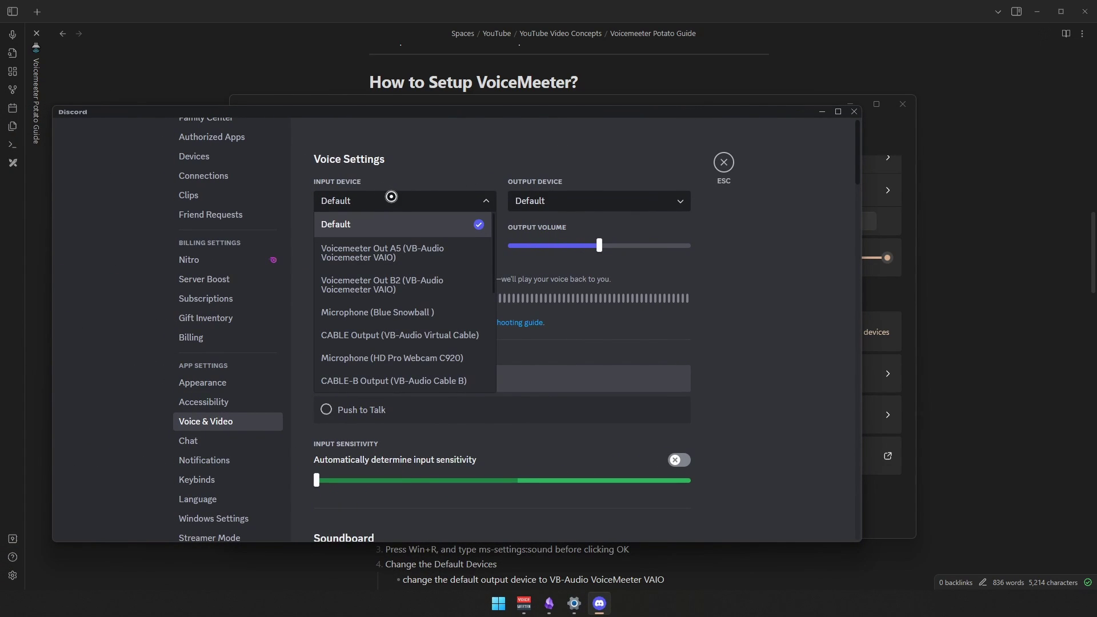
pyautogui.scroll(-5, 400, 275)
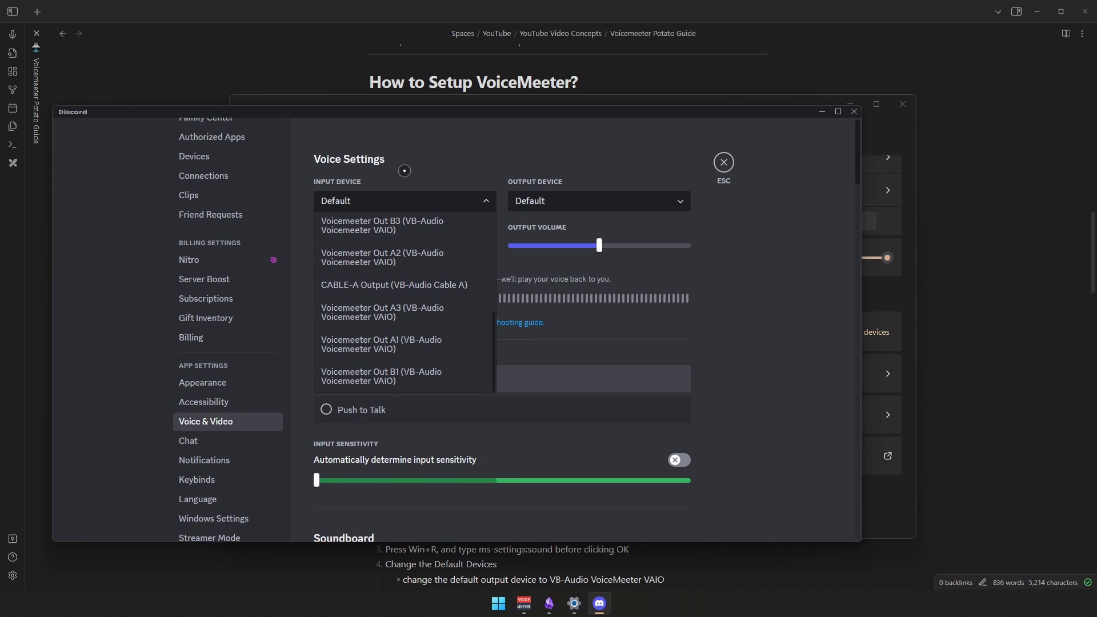
pyautogui.moveTo(517, 114); pyautogui.dragTo(583, 111)
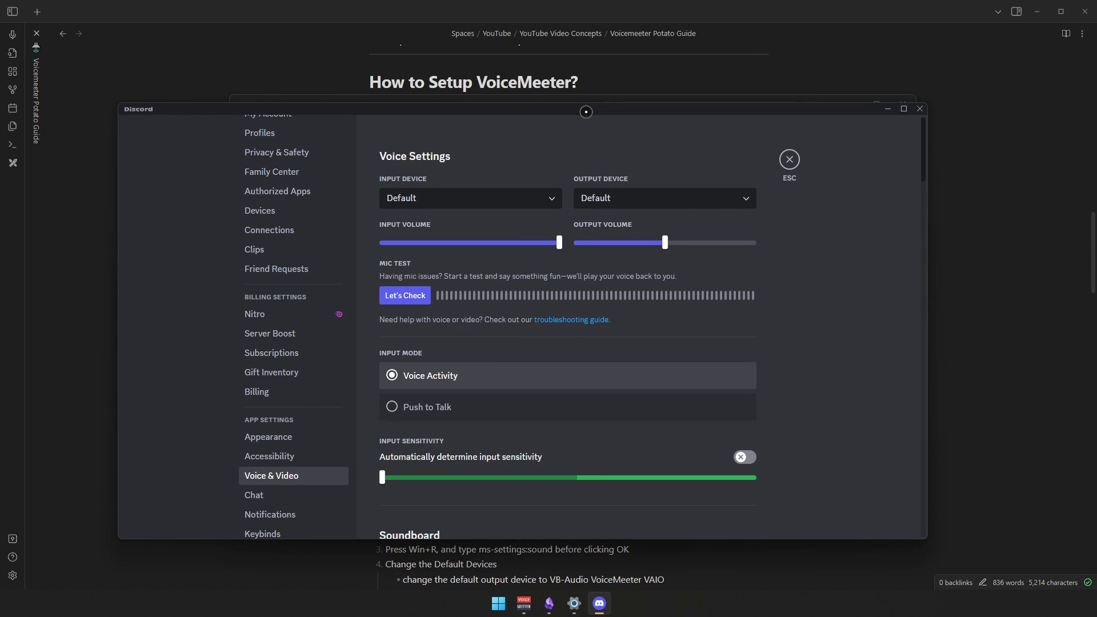
pyautogui.click(555, 191)
pyautogui.scroll(-5, 492, 257)
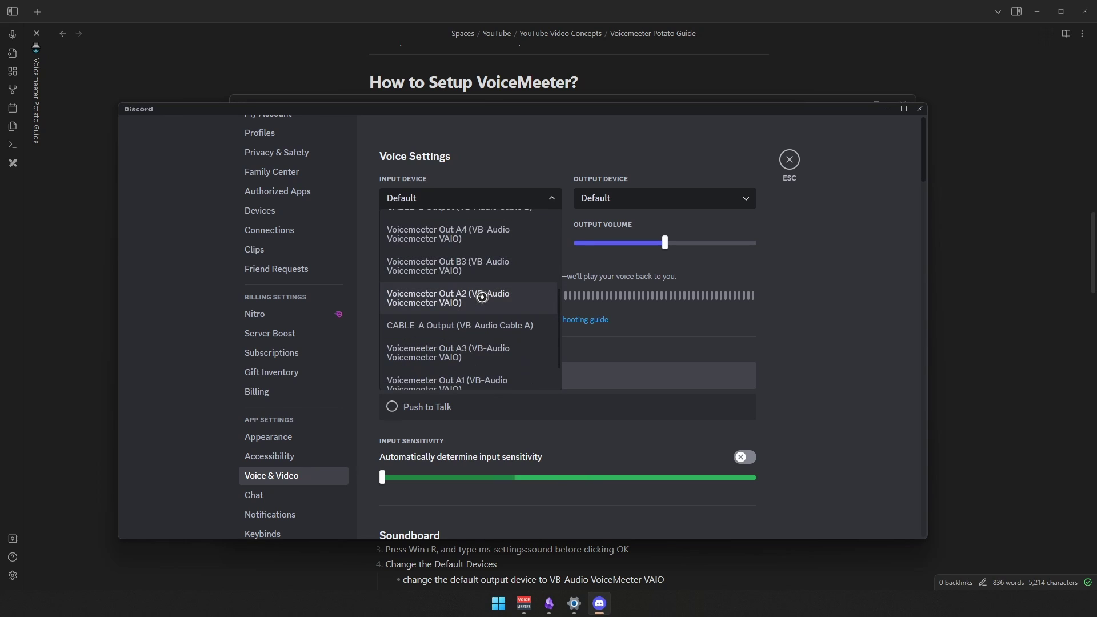
pyautogui.scroll(5, 482, 286)
pyautogui.click(497, 193)
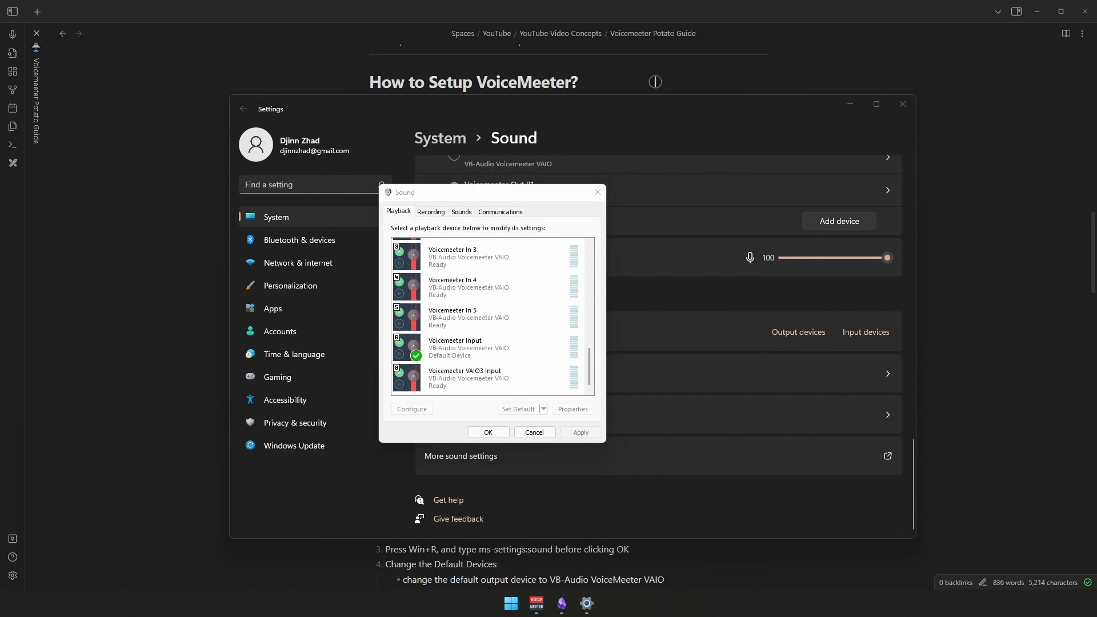
pyautogui.click(656, 62)
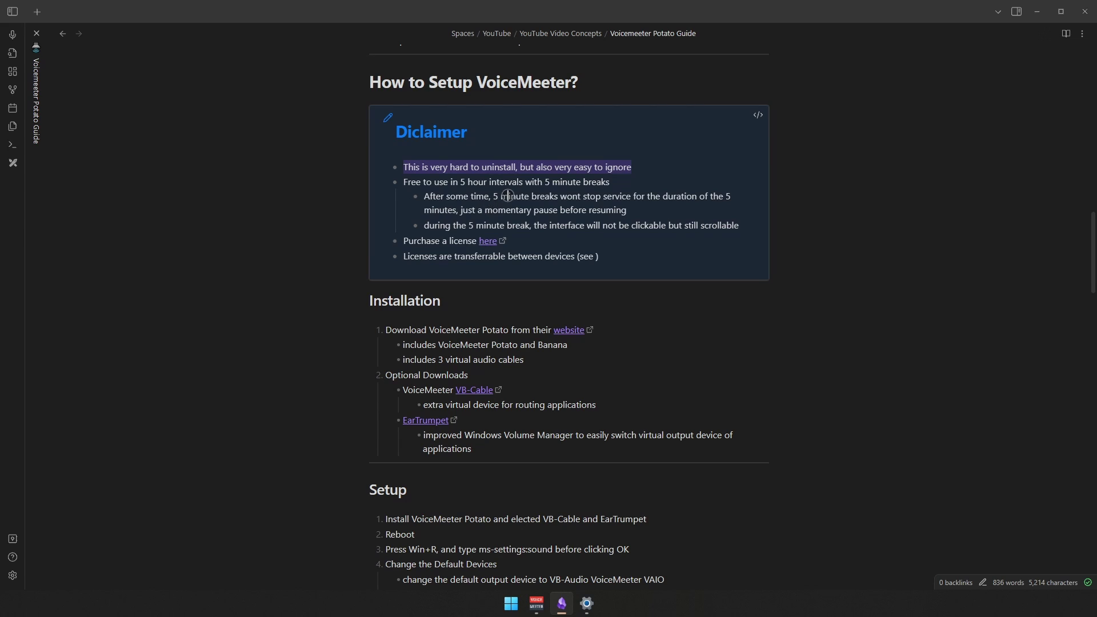
# Highlight the disclaimer points on free use, license purchase and transfer, and bring up the Voicemeeter Potato mixer.
pyautogui.moveTo(402, 182); pyautogui.dragTo(652, 263)
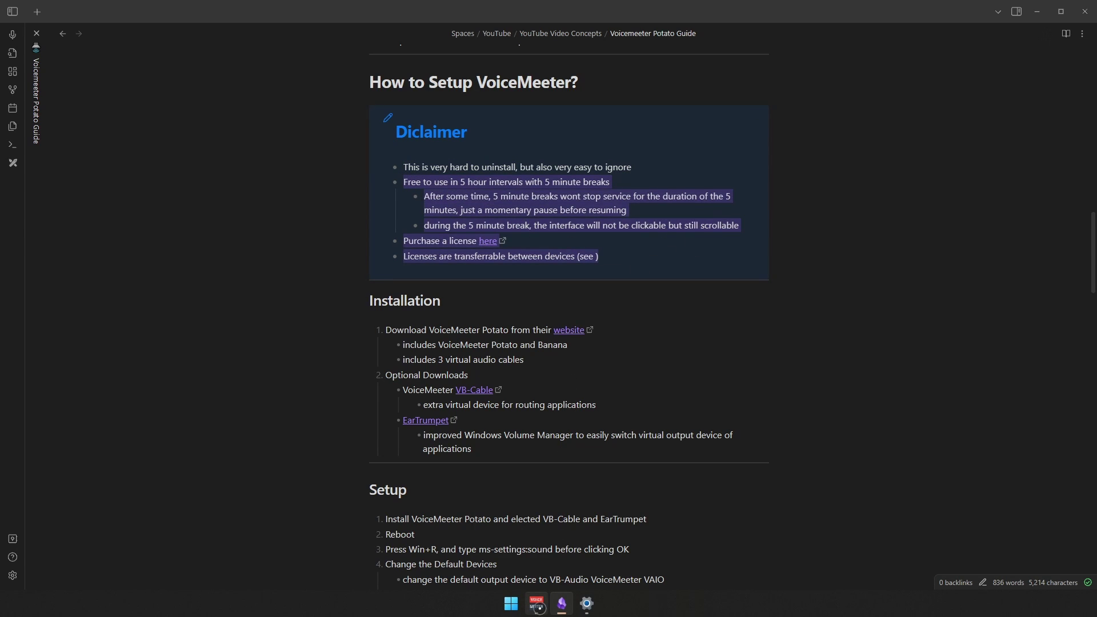
pyautogui.click(536, 603)
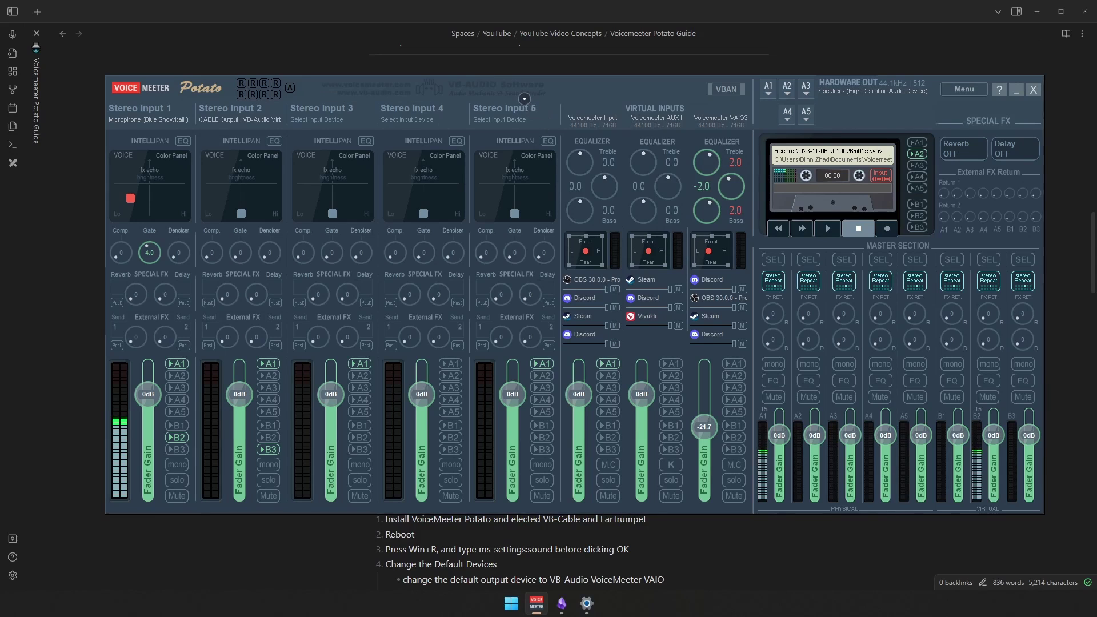
pyautogui.moveTo(522, 94); pyautogui.dragTo(526, 104)
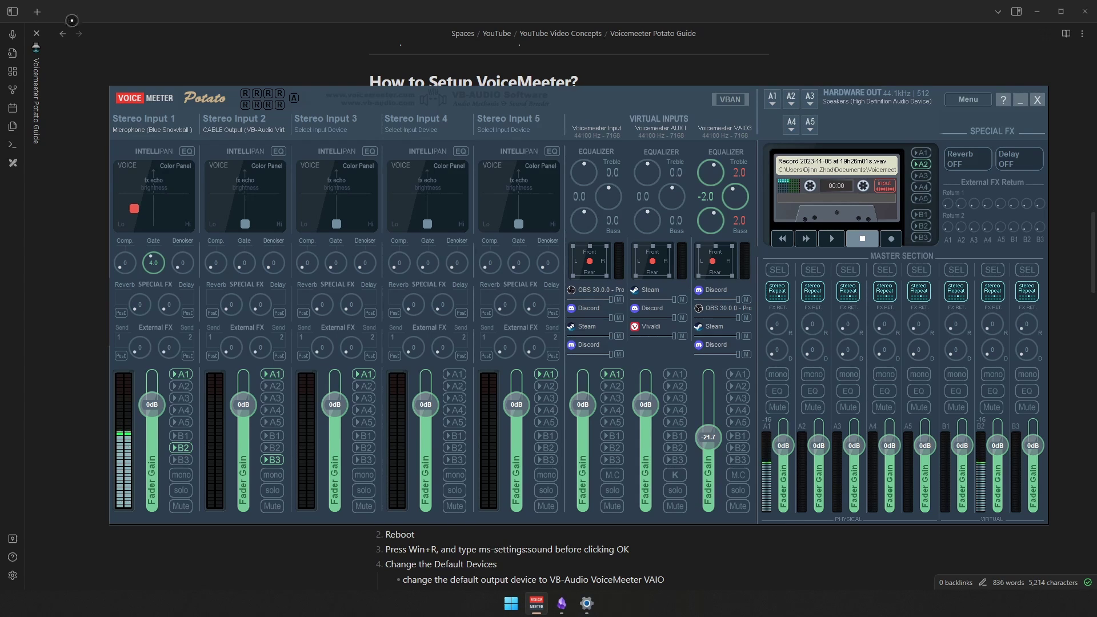
pyautogui.moveTo(356, 100)
pyautogui.mouseDown()
pyautogui.moveTo(338, 91)
pyautogui.moveTo(346, 98)
pyautogui.mouseUp()
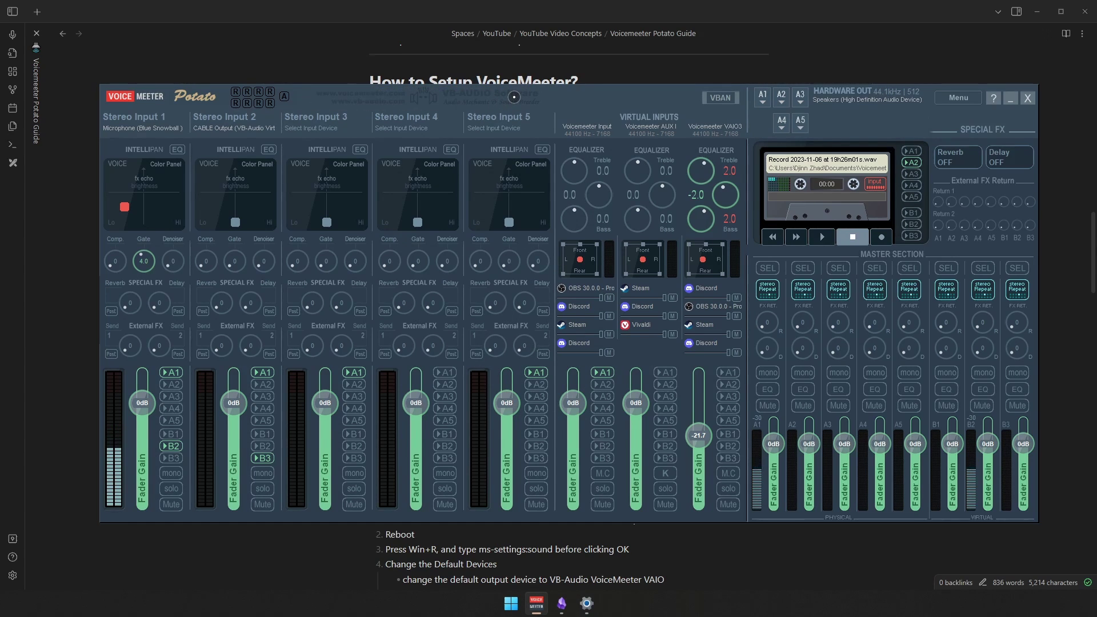
# Raise the Voicemeeter VAIO3 fader gain to 2.3, reset it to 0 dB and move the mixer off this screen.
pyautogui.scroll(3, 686, 419)
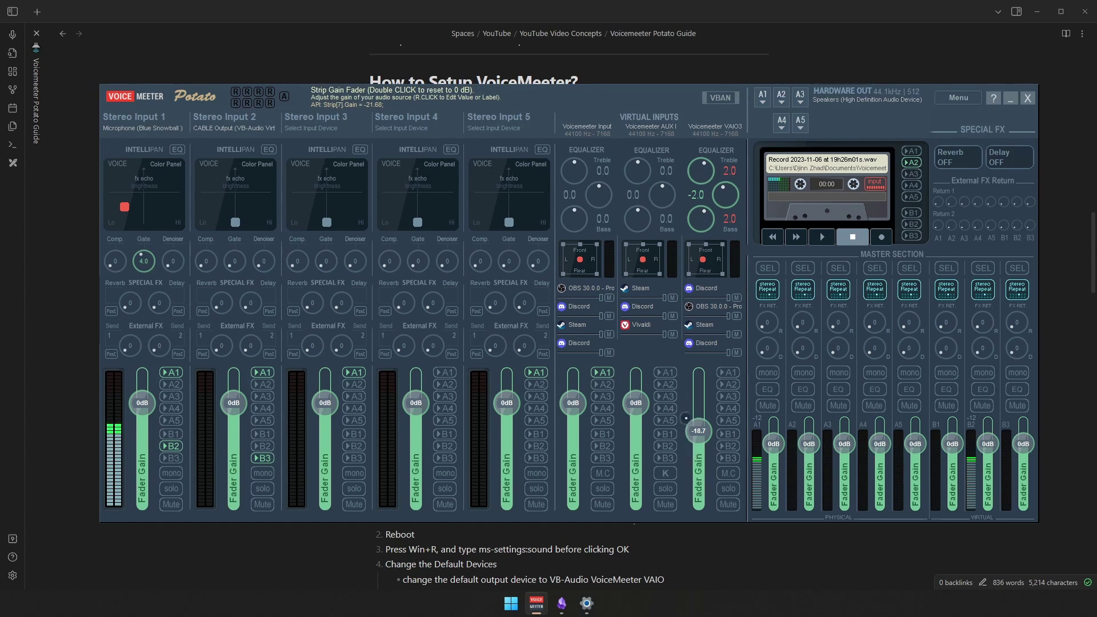
pyautogui.scroll(18, 697, 479)
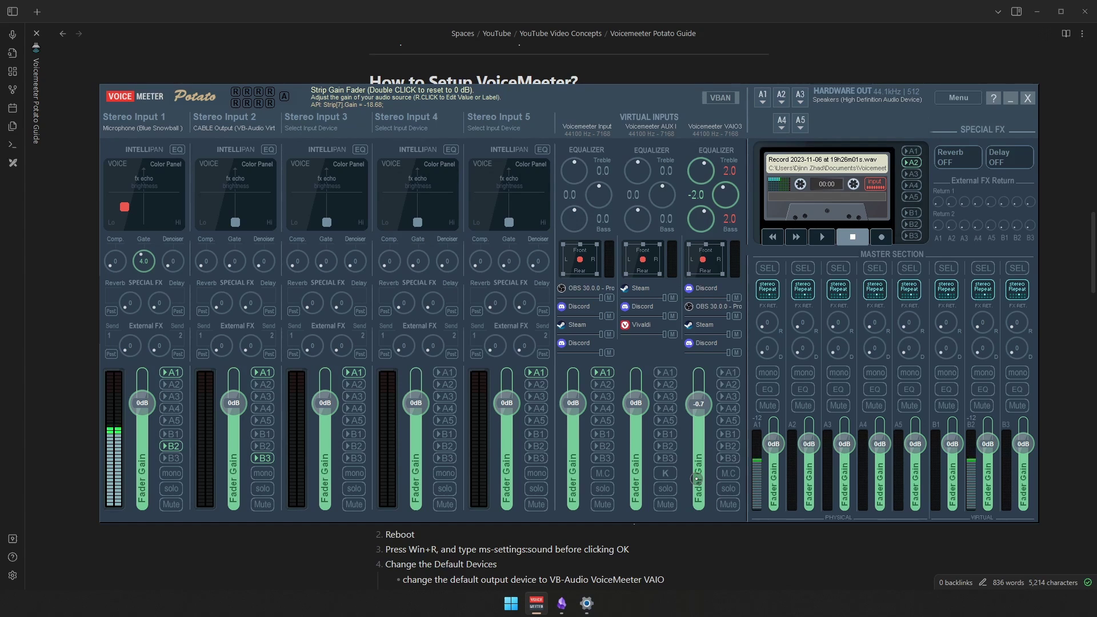
pyautogui.scroll(2, 696, 478)
pyautogui.scroll(-2, 696, 479)
pyautogui.scroll(3, 697, 479)
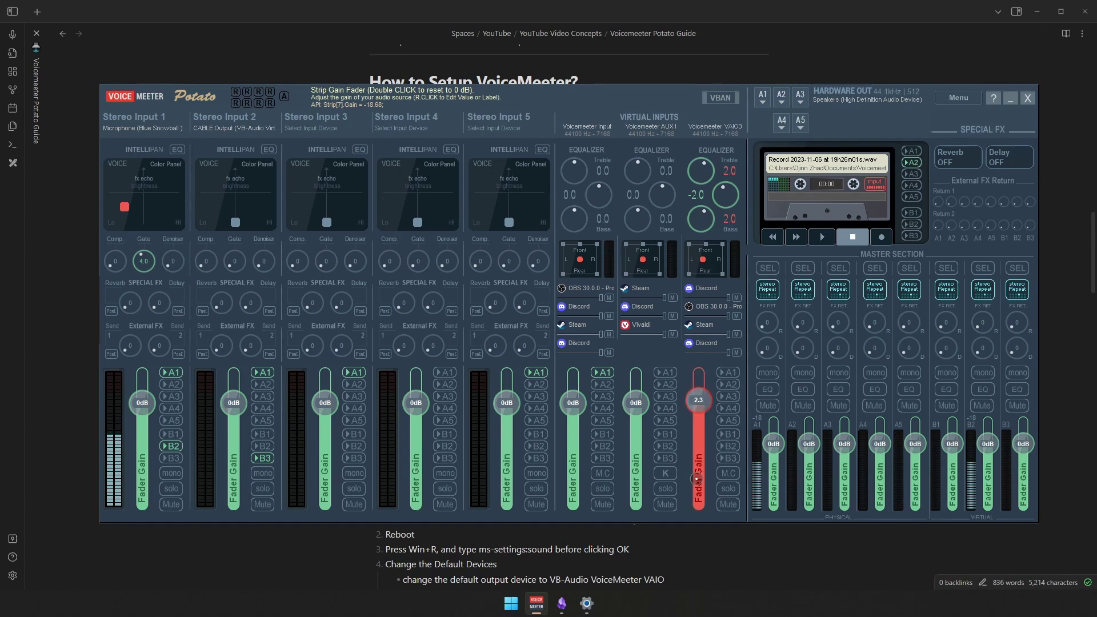
pyautogui.doubleClick(697, 479)
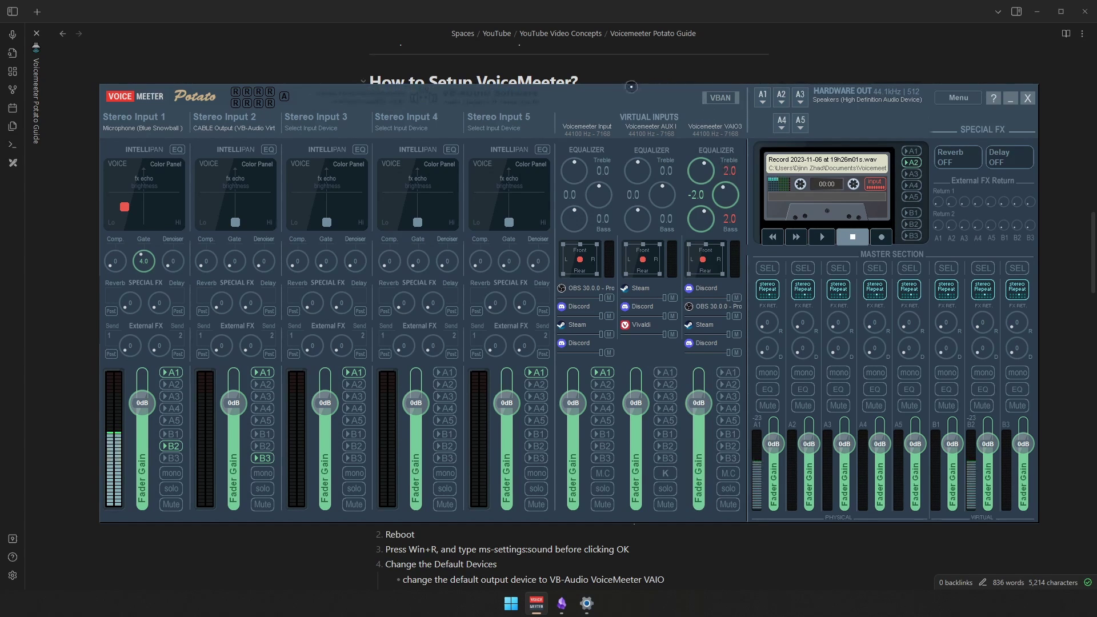
pyautogui.moveTo(504, 98); pyautogui.dragTo(0, 105)
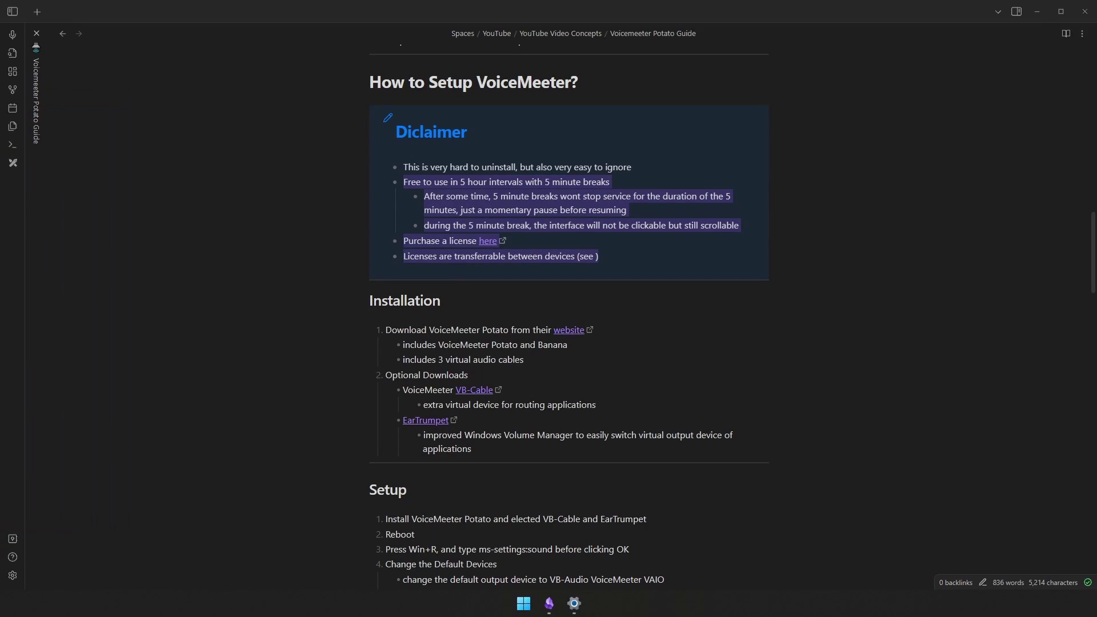
# Follow the disclaimer's license link to the VB-Audio site and open the webshop page from the Voicemeeter Potato page.
pyautogui.click(549, 228)
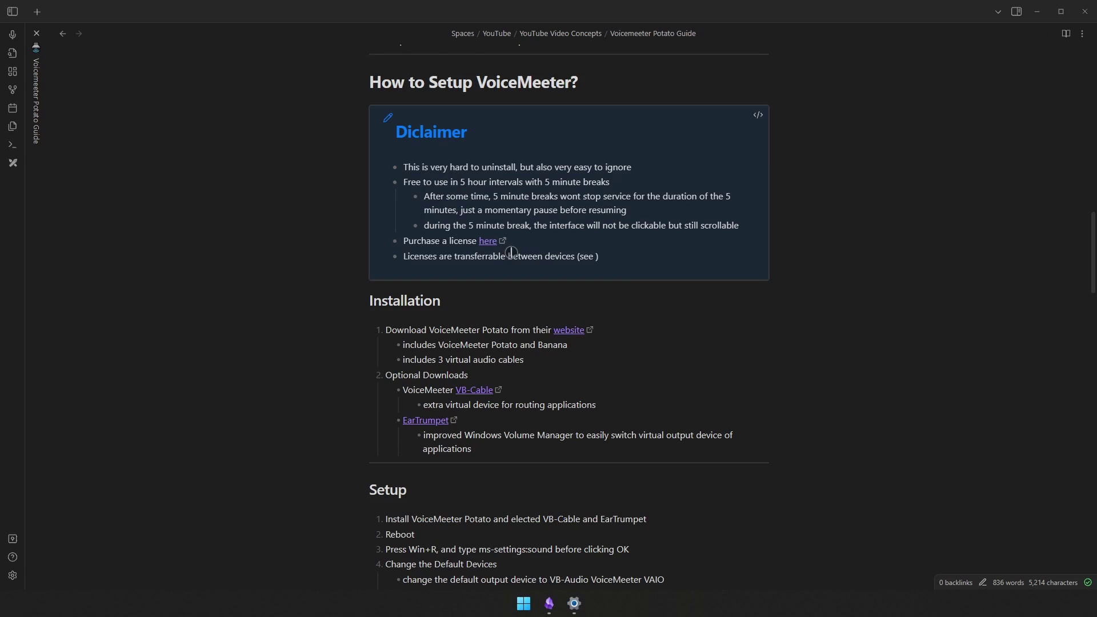
pyautogui.click(492, 244)
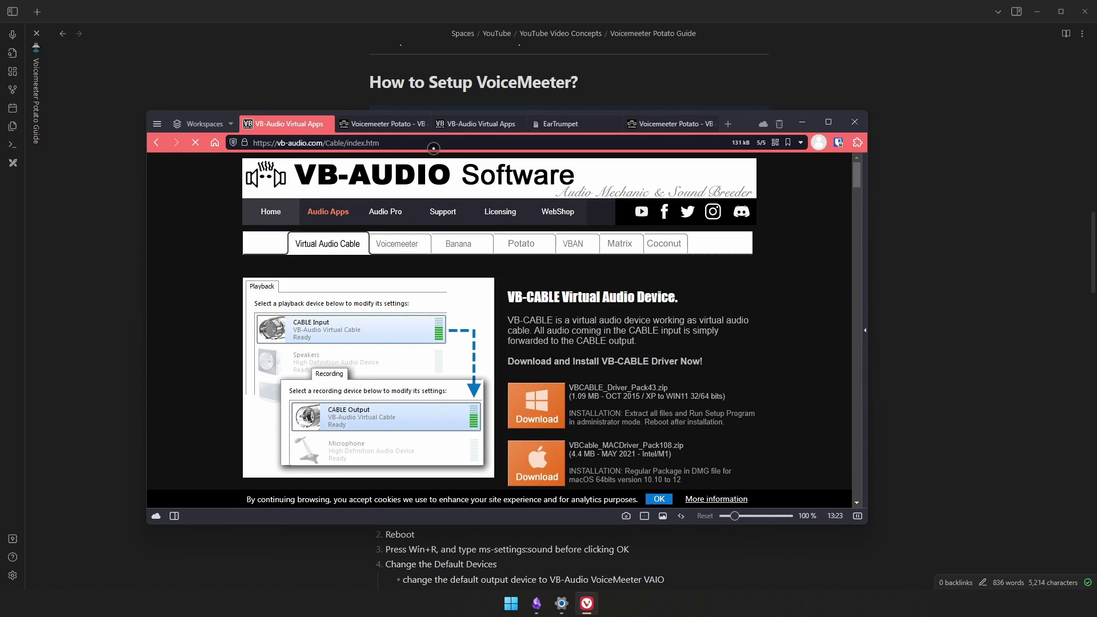
pyautogui.click(516, 243)
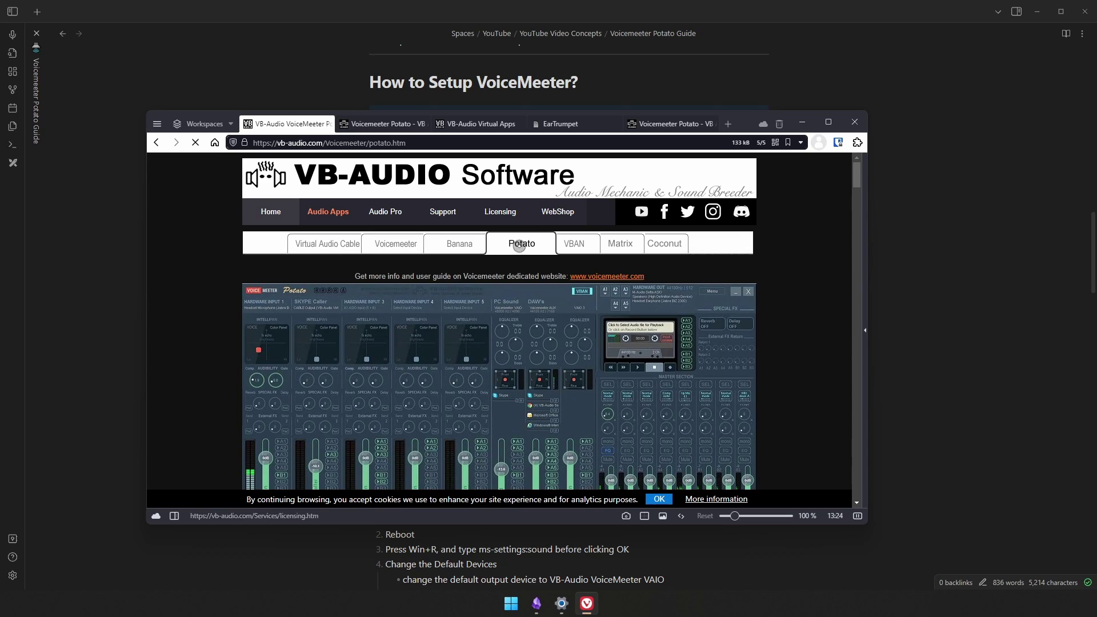
pyautogui.scroll(-2, 513, 227)
pyautogui.scroll(-4, 512, 227)
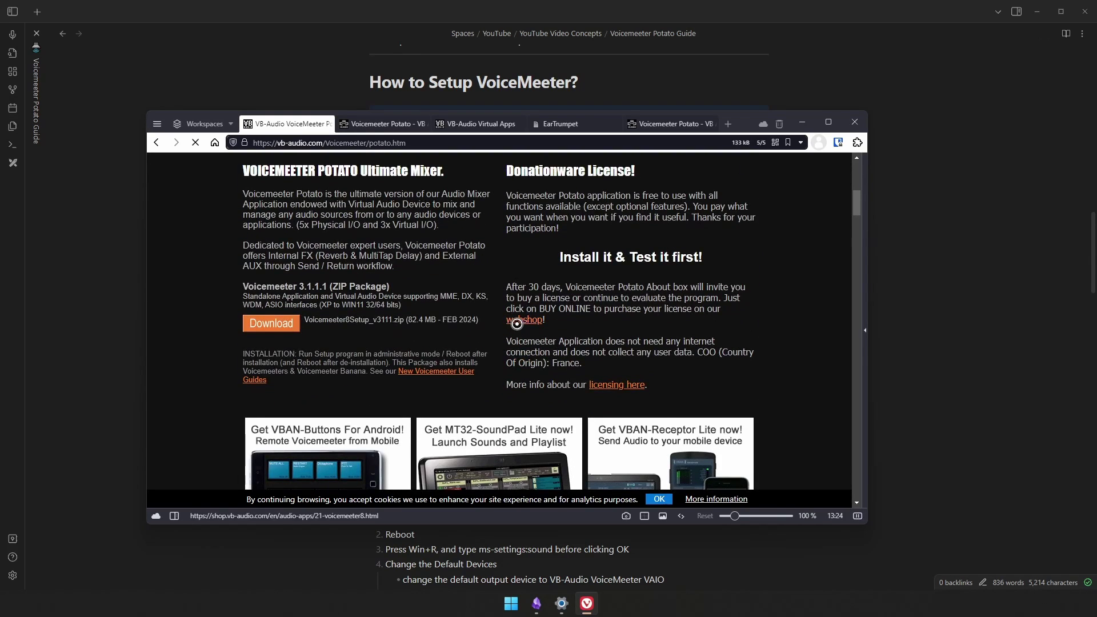
pyautogui.click(517, 321)
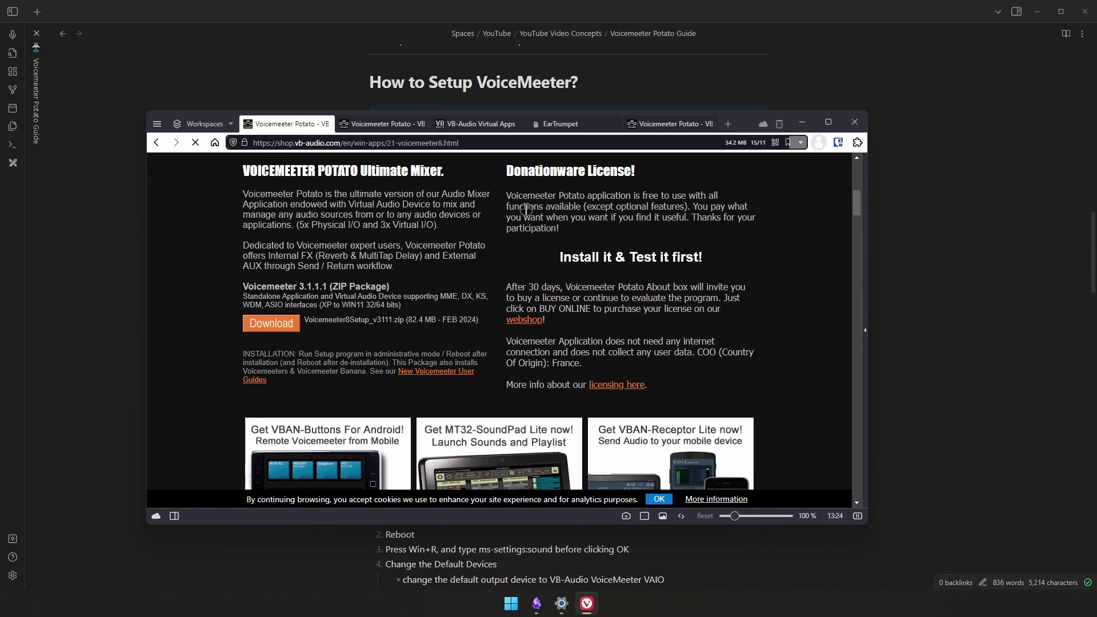
# Select the "P1 - I'm a fan" contribution for the Voicemeeter Potato license and highlight its price.
pyautogui.scroll(-2, 525, 209)
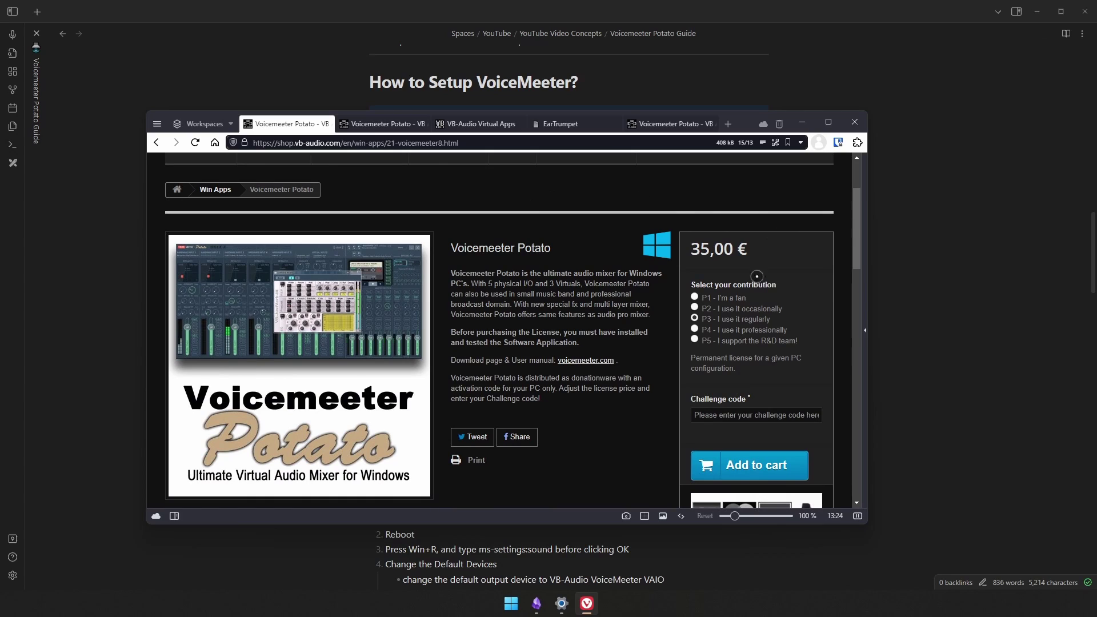
pyautogui.click(695, 297)
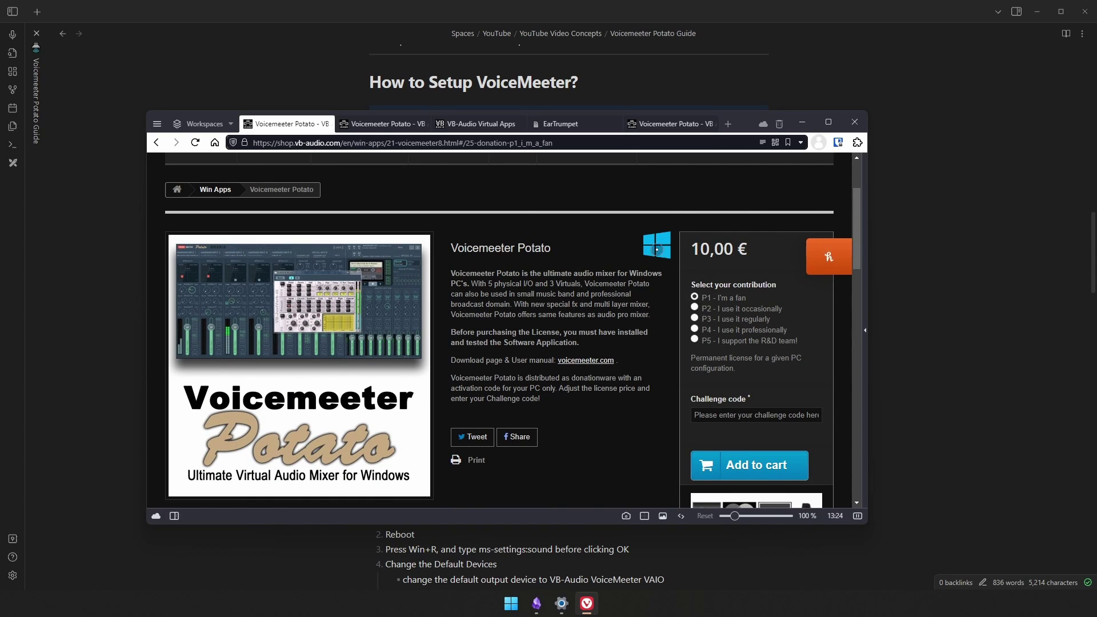
pyautogui.moveTo(701, 298); pyautogui.dragTo(577, 246)
pyautogui.click(724, 239)
pyautogui.moveTo(724, 248); pyautogui.dragTo(690, 248)
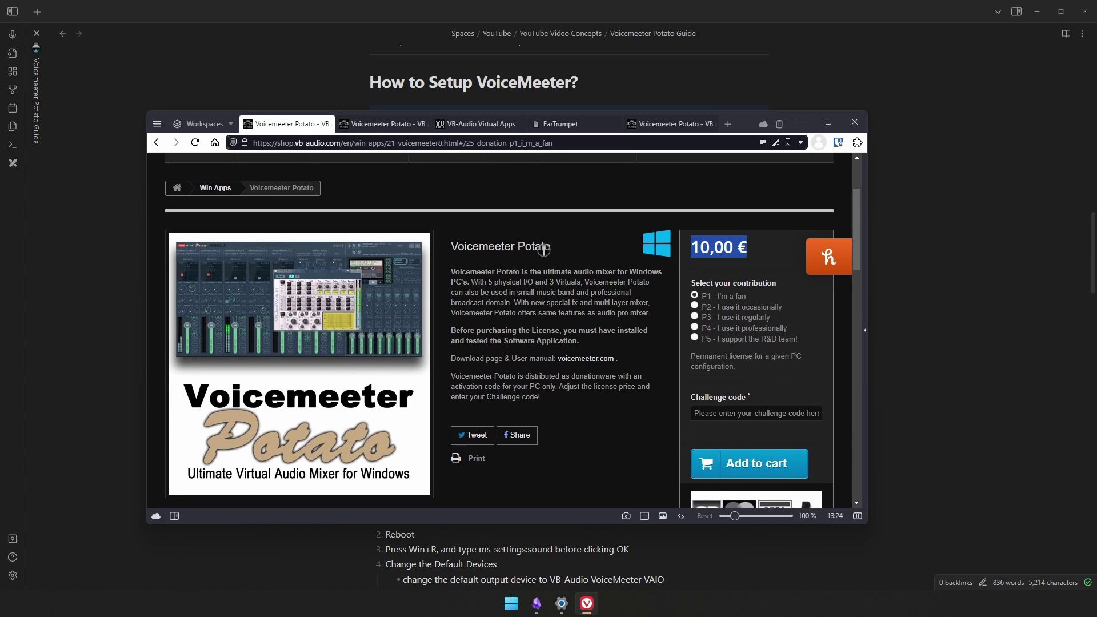
pyautogui.scroll(-1, 540, 254)
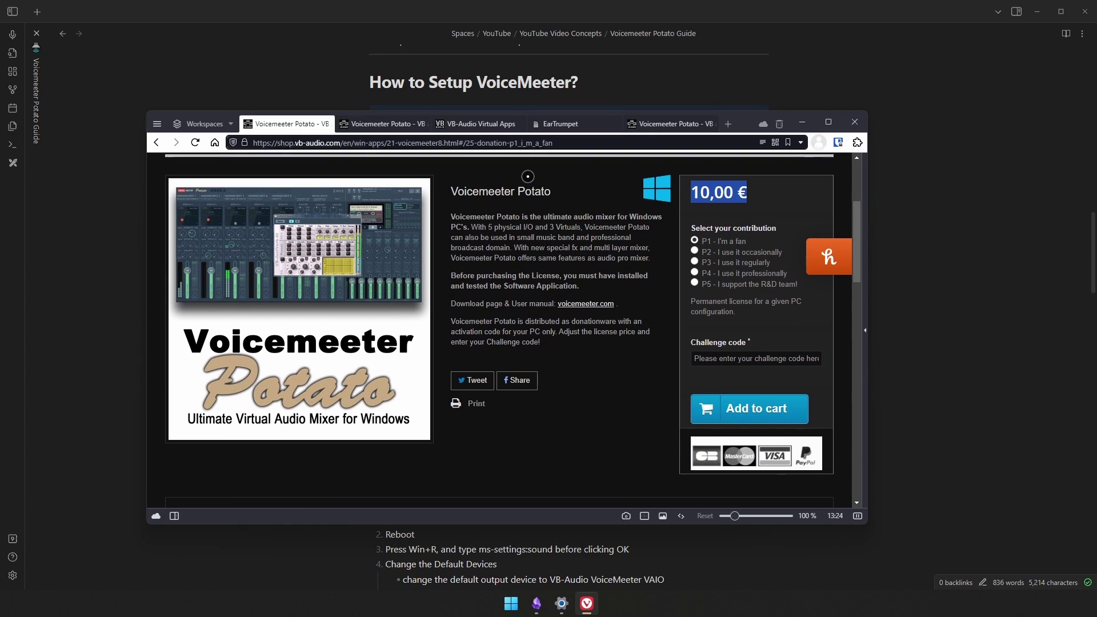
pyautogui.scroll(2, 527, 177)
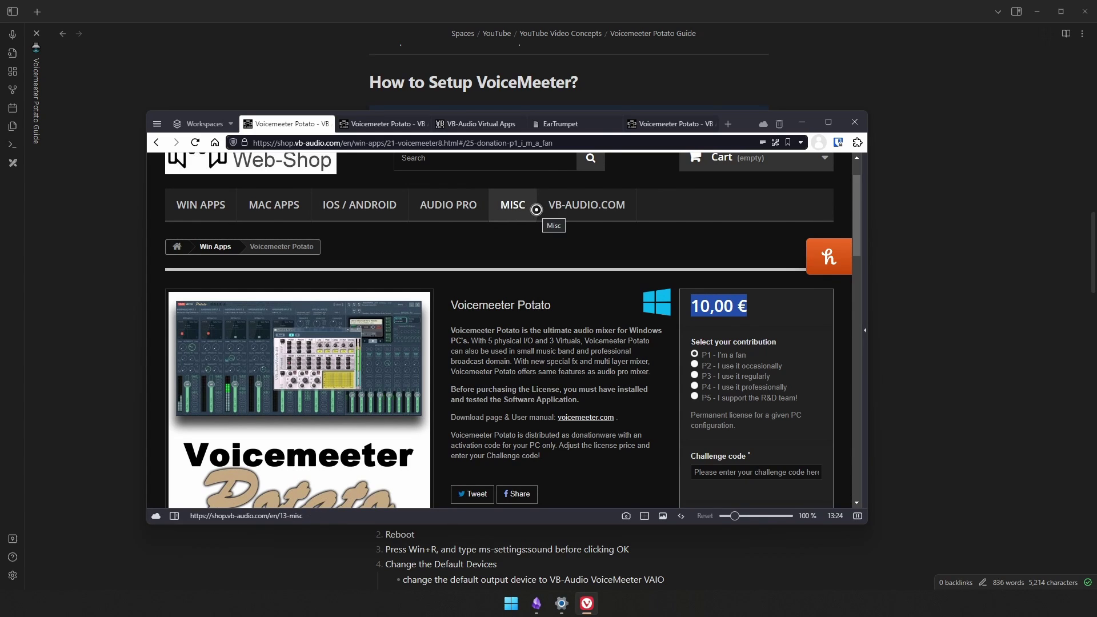
pyautogui.click(510, 603)
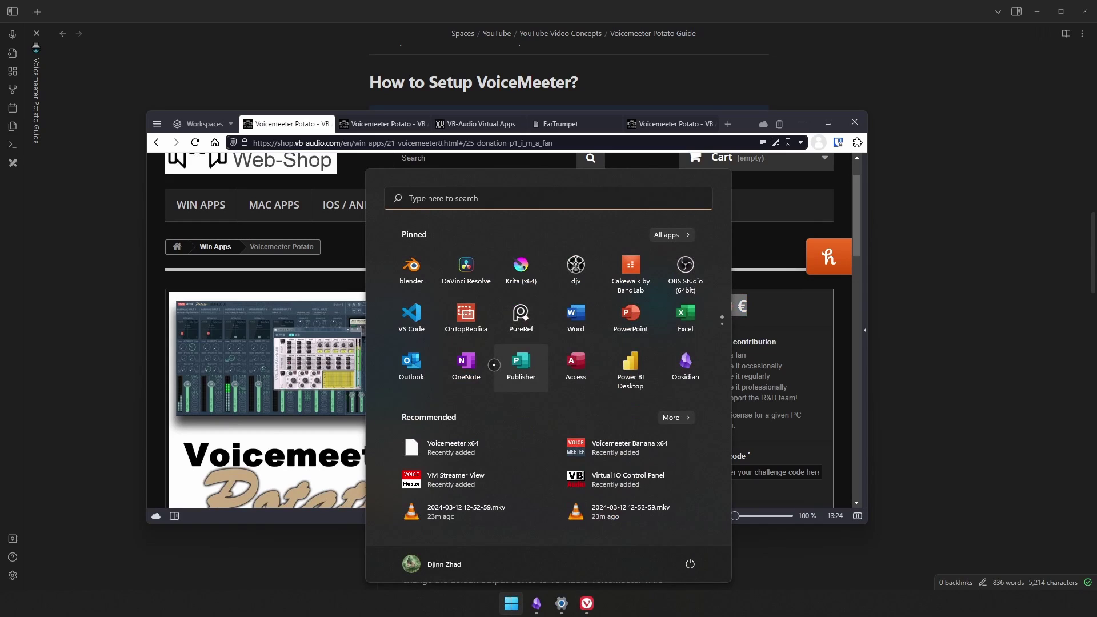
pyautogui.write('voice')
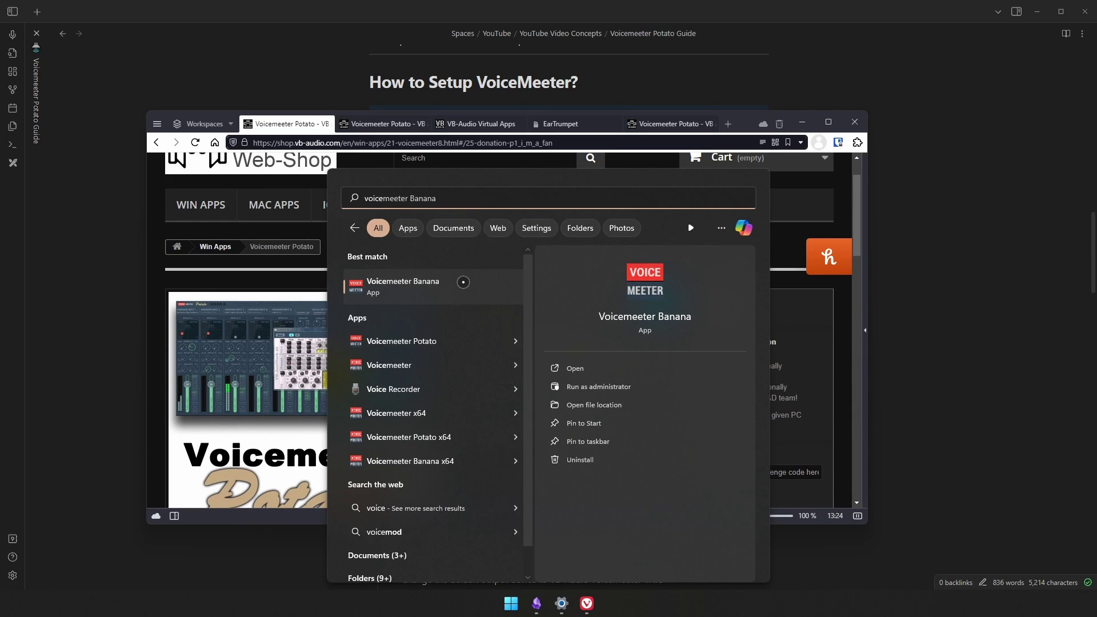
pyautogui.press('Escape')
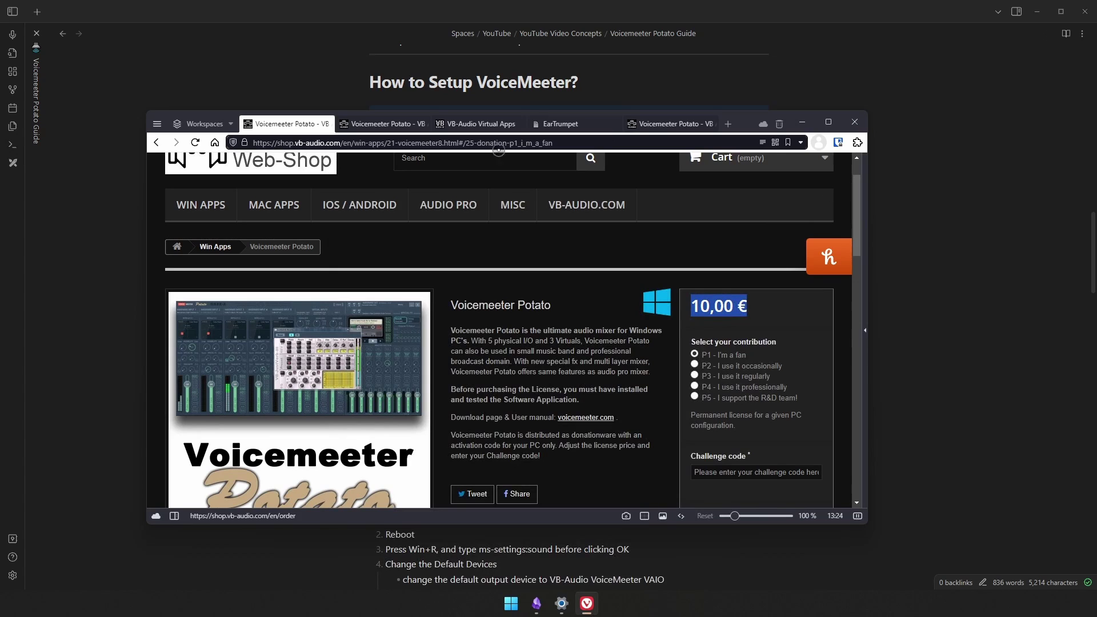
pyautogui.scroll(1, 402, 240)
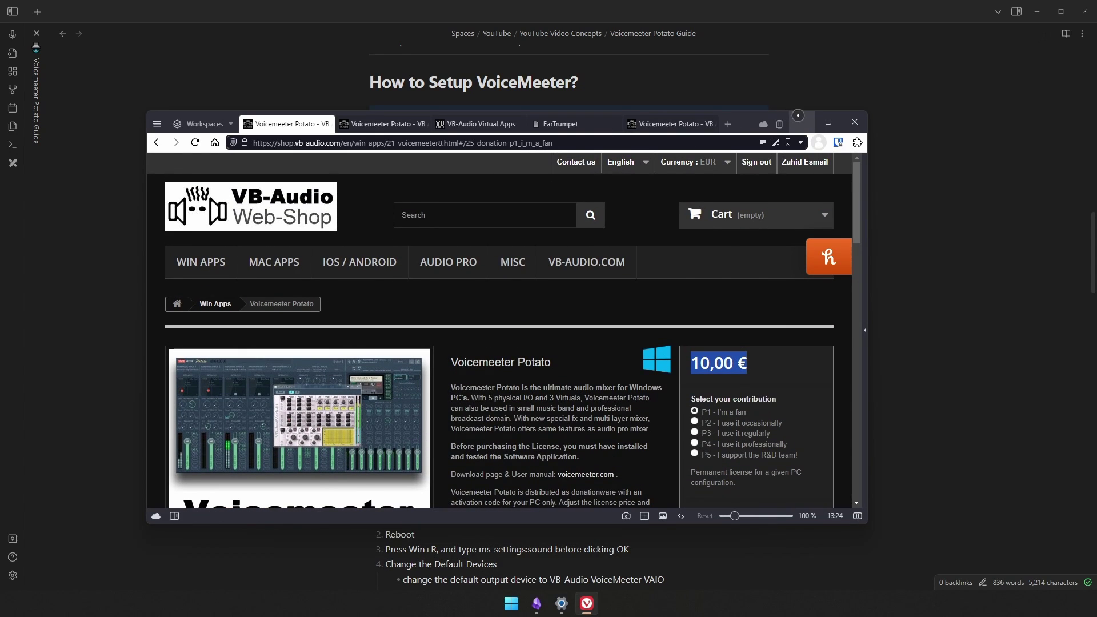
# Return to the guide note in Obsidian, switch it to reading view and open the VB-Cable link under Optional Downloads.
pyautogui.click(802, 122)
pyautogui.hotkey('ctrl', 'e')
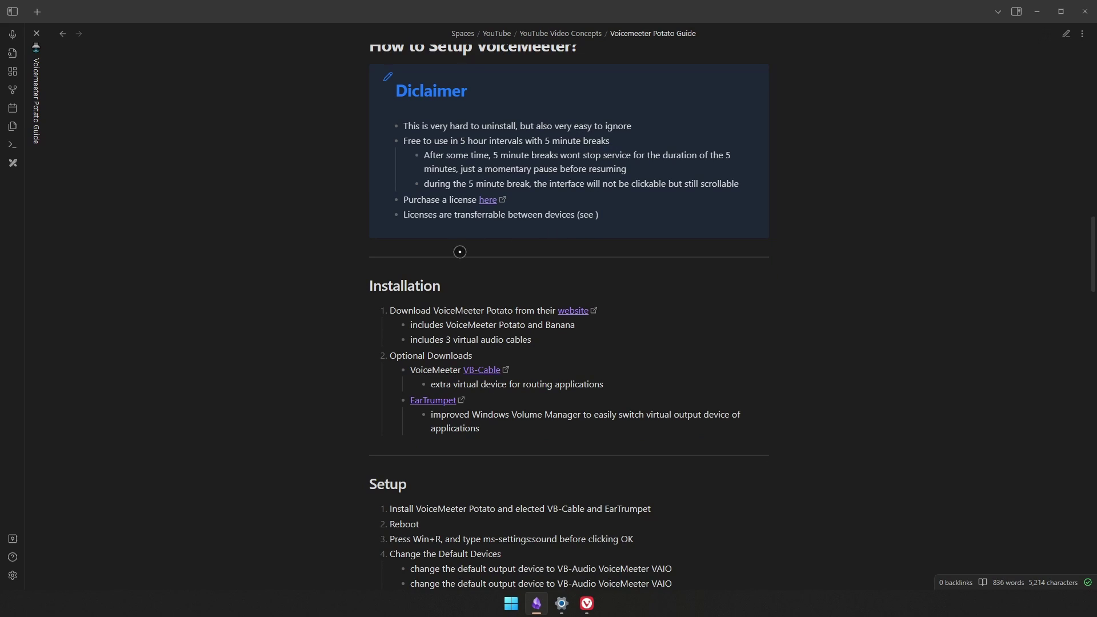
pyautogui.click(469, 372)
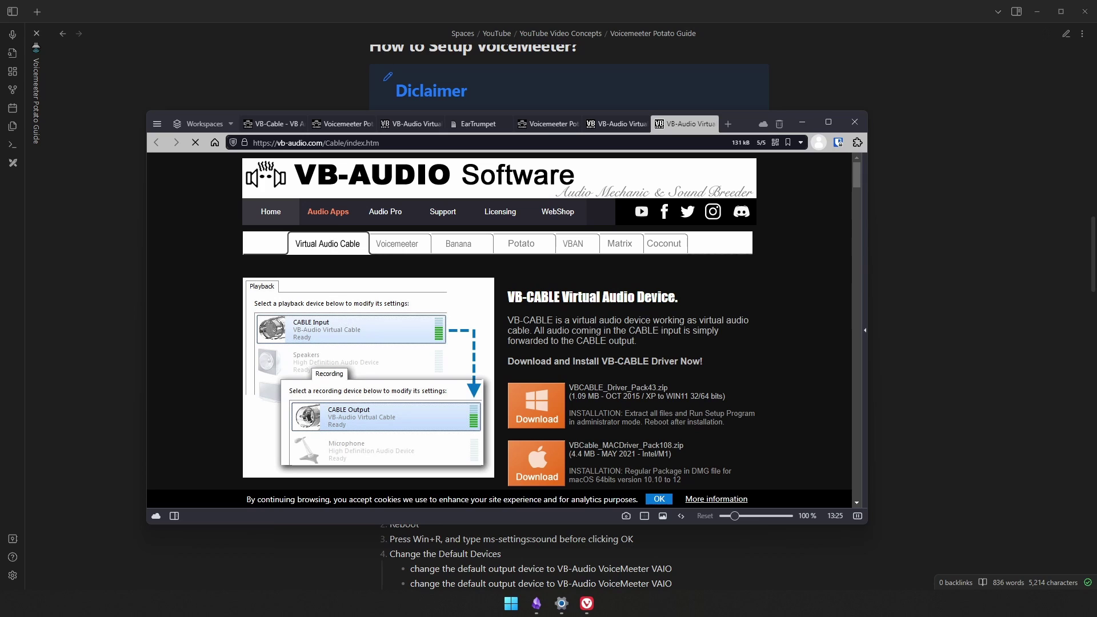
# Show the Voicemeeter Potato mixer briefly, and highlight the VB-CABLE Virtual Audio Device heading and the VB-CABLE A+B link on the web page.
pyautogui.moveTo(0, 57); pyautogui.dragTo(453, 129)
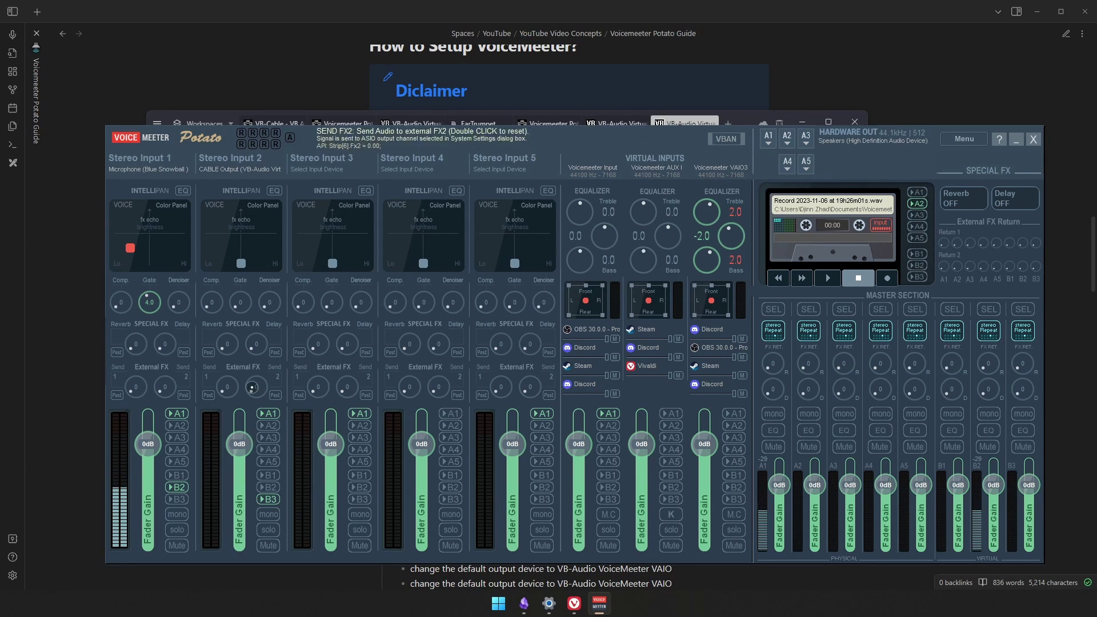
pyautogui.moveTo(466, 135); pyautogui.dragTo(0, 79)
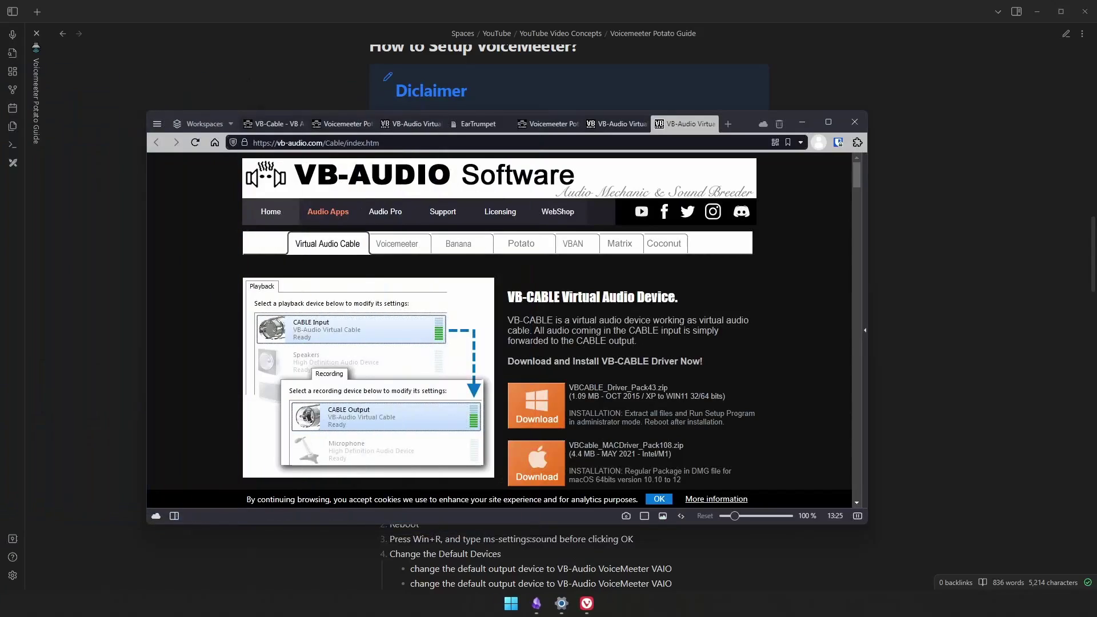
pyautogui.moveTo(508, 297); pyautogui.dragTo(621, 302)
pyautogui.scroll(-2, 617, 275)
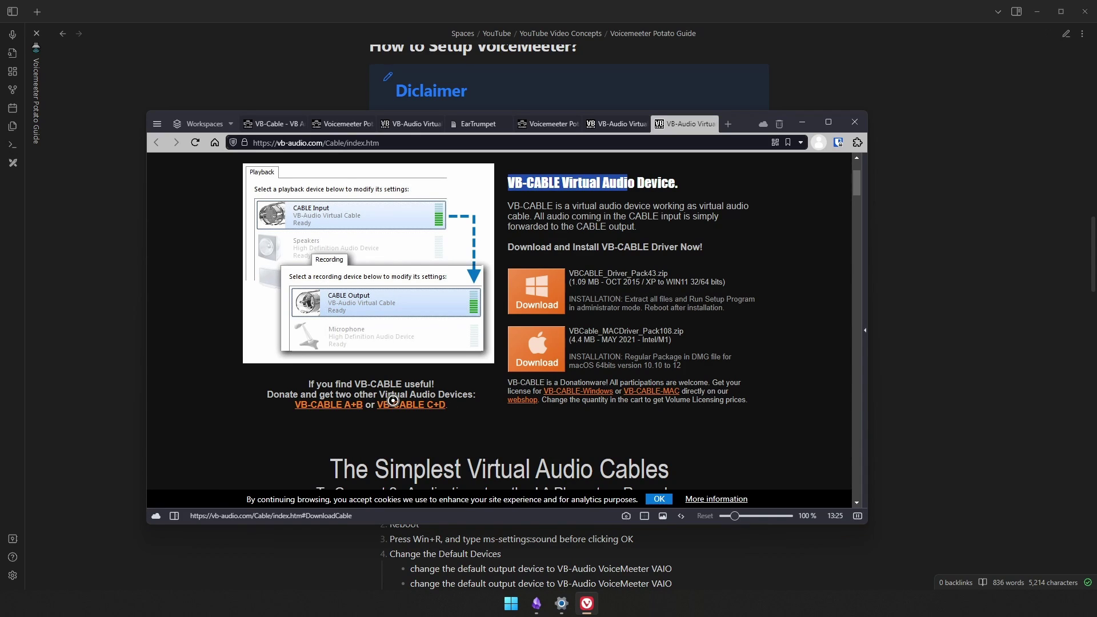
pyautogui.moveTo(289, 406); pyautogui.dragTo(369, 403)
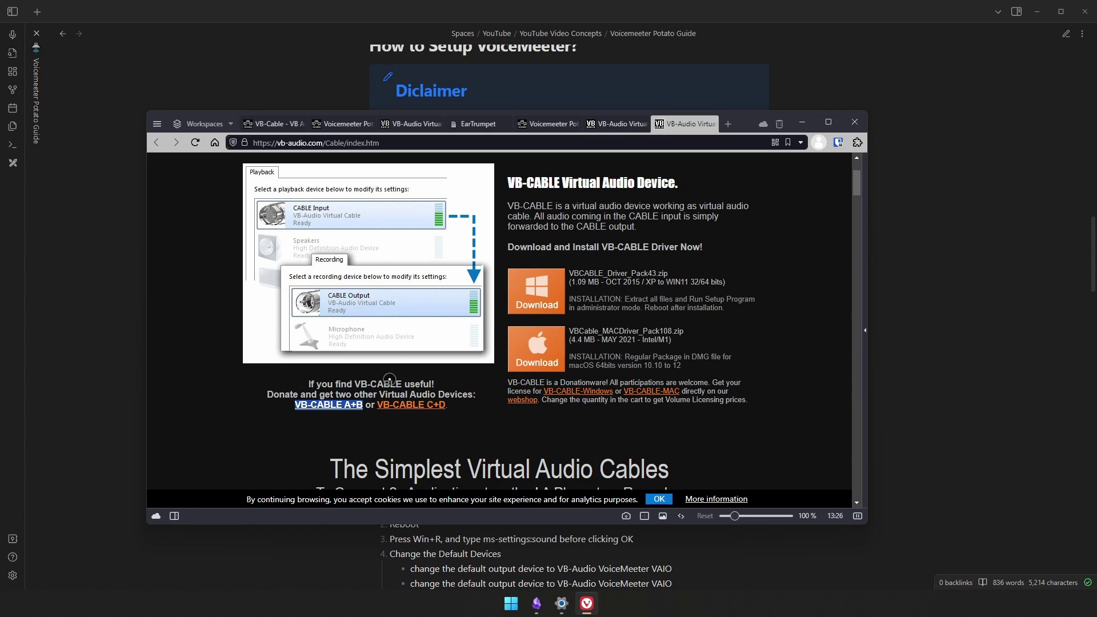
pyautogui.click(389, 378)
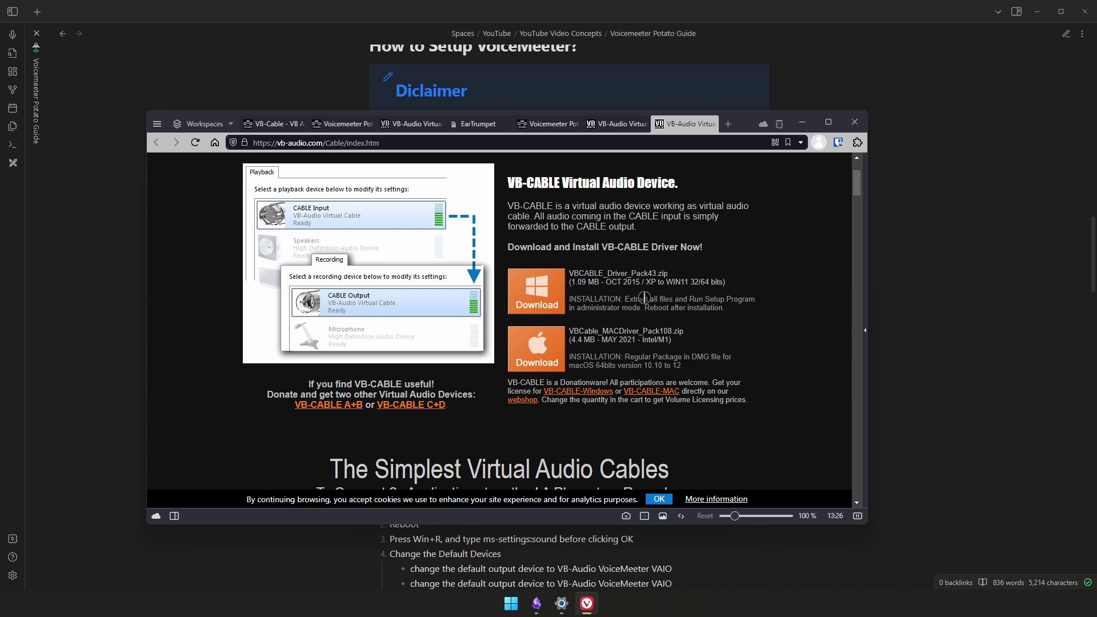
pyautogui.scroll(2, 634, 303)
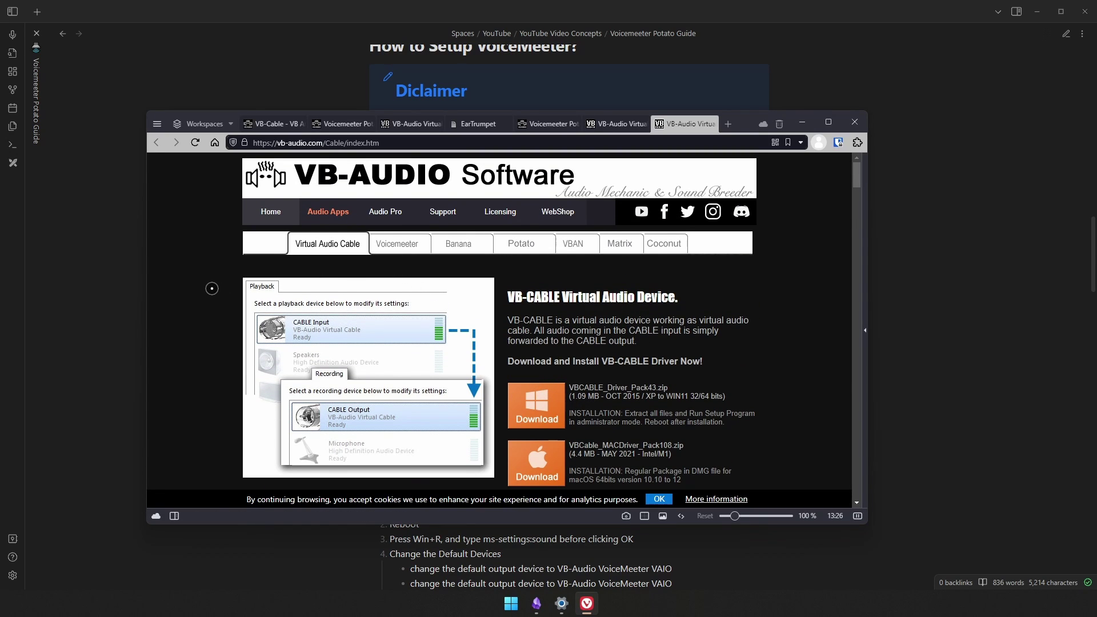
# Close the surplus VB-Audio and Voicemeeter Potato tabs and bring up the EarTrumpet page in the browser.
pyautogui.click(642, 124)
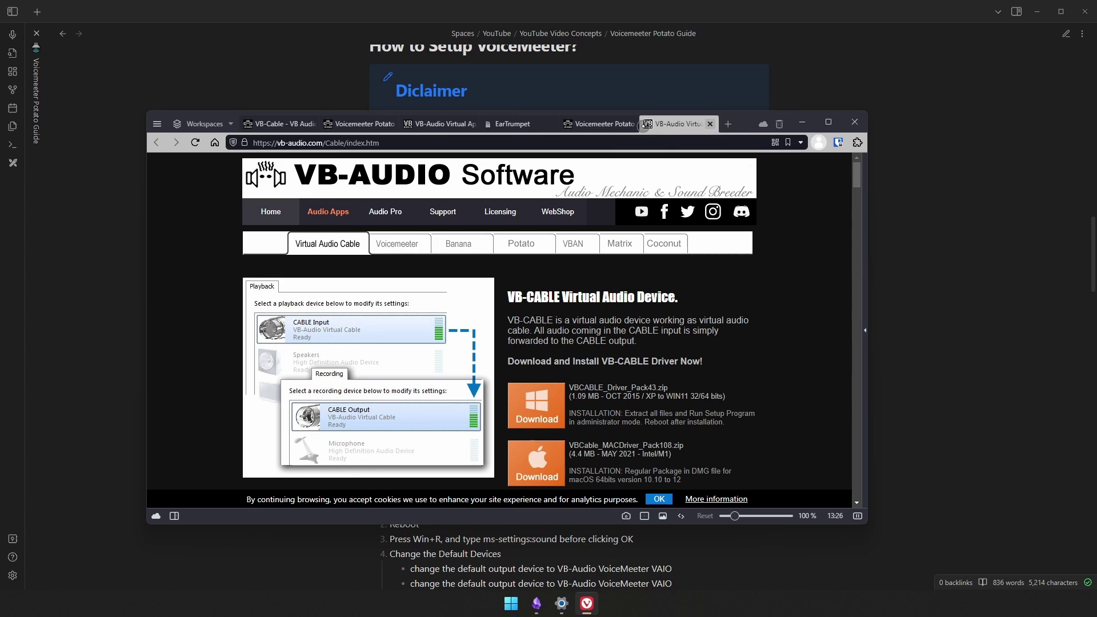
pyautogui.click(710, 124)
pyautogui.click(710, 124)
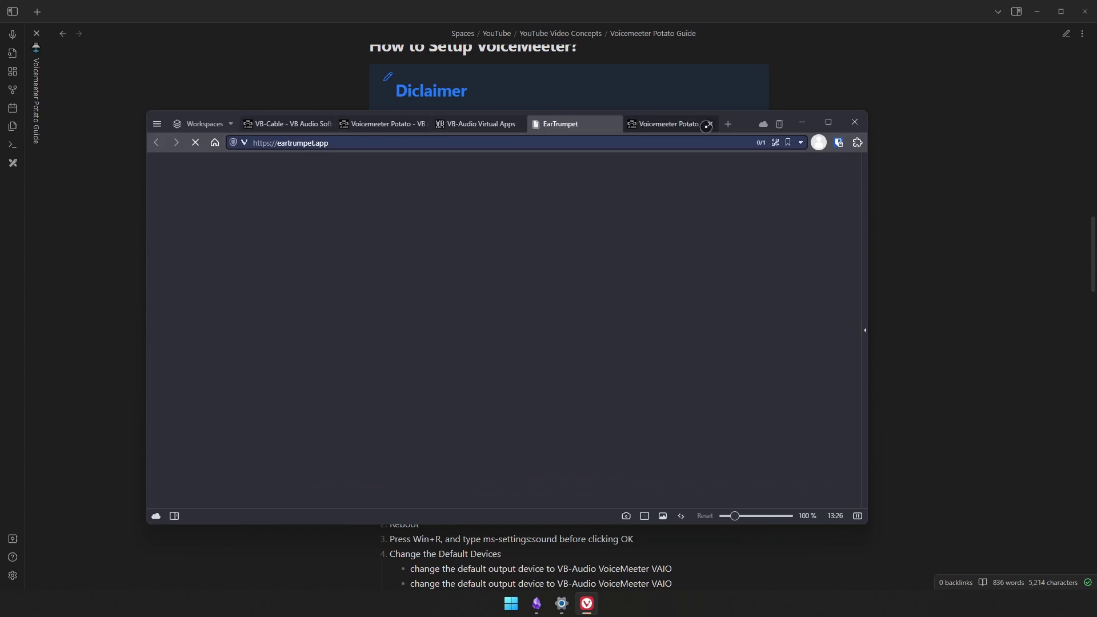
pyautogui.click(802, 122)
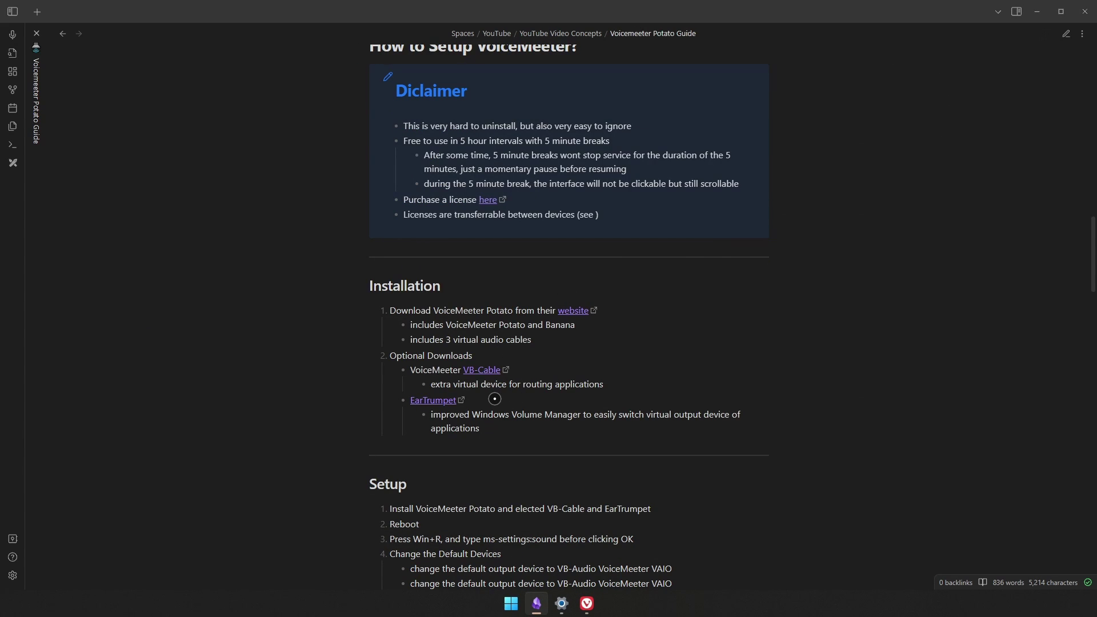
pyautogui.click(587, 604)
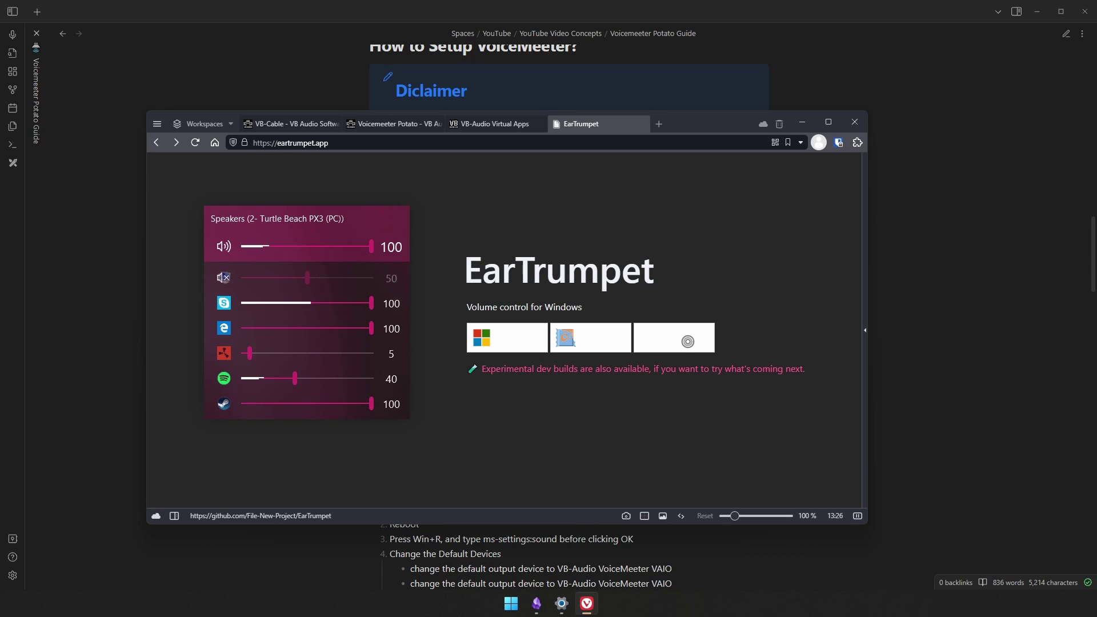
# Open the Voicemeeter Potato page on the VB-Audio website and download Voicemeeter8Setup_v3111.zip.
pyautogui.moveTo(697, 124)
pyautogui.mouseDown()
pyautogui.moveTo(665, 120)
pyautogui.moveTo(714, 116)
pyautogui.mouseUp()
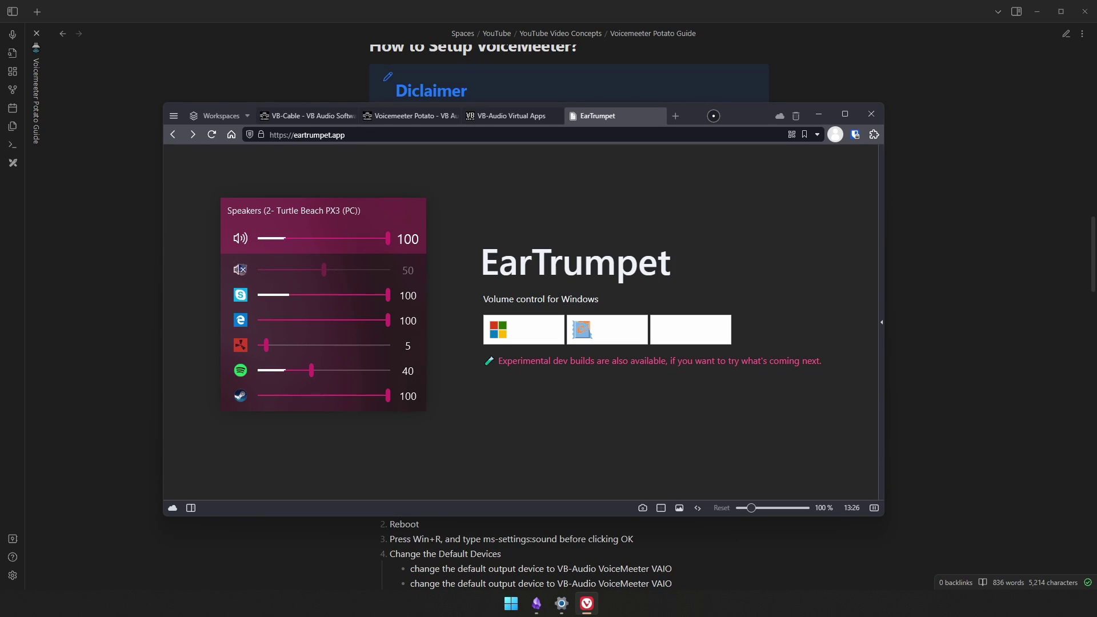
pyautogui.click(819, 114)
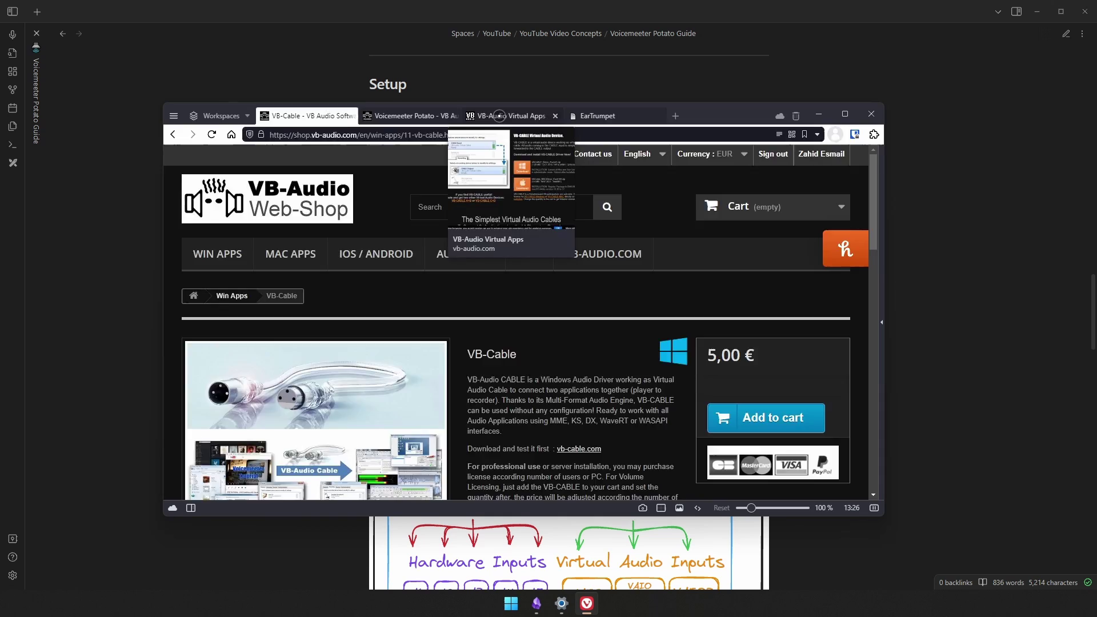
pyautogui.click(498, 116)
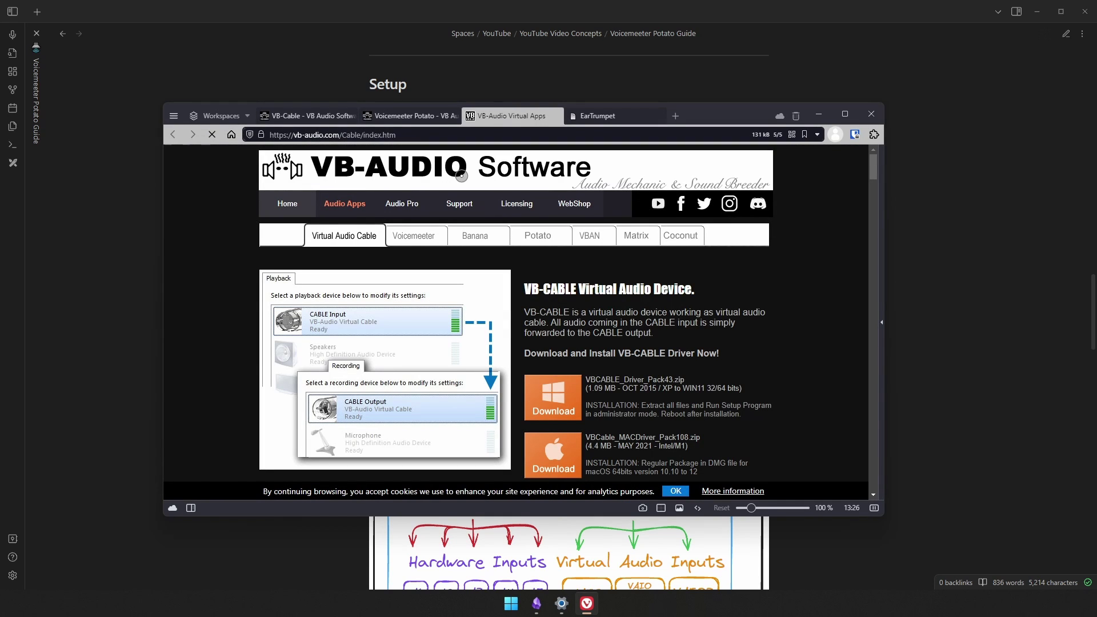
pyautogui.click(553, 238)
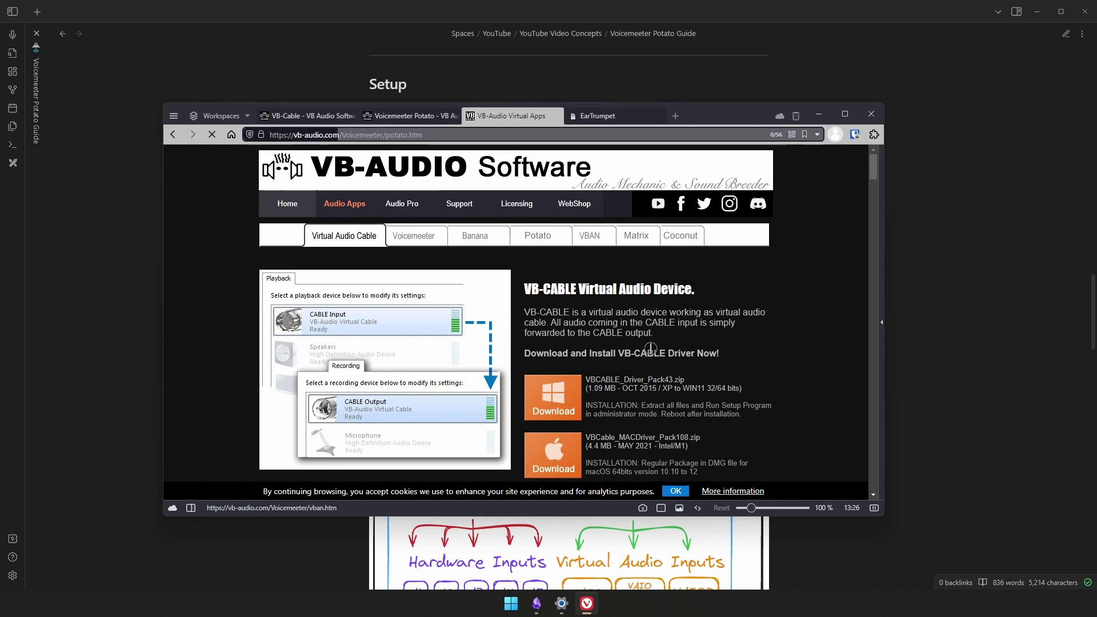
pyautogui.scroll(-5, 425, 281)
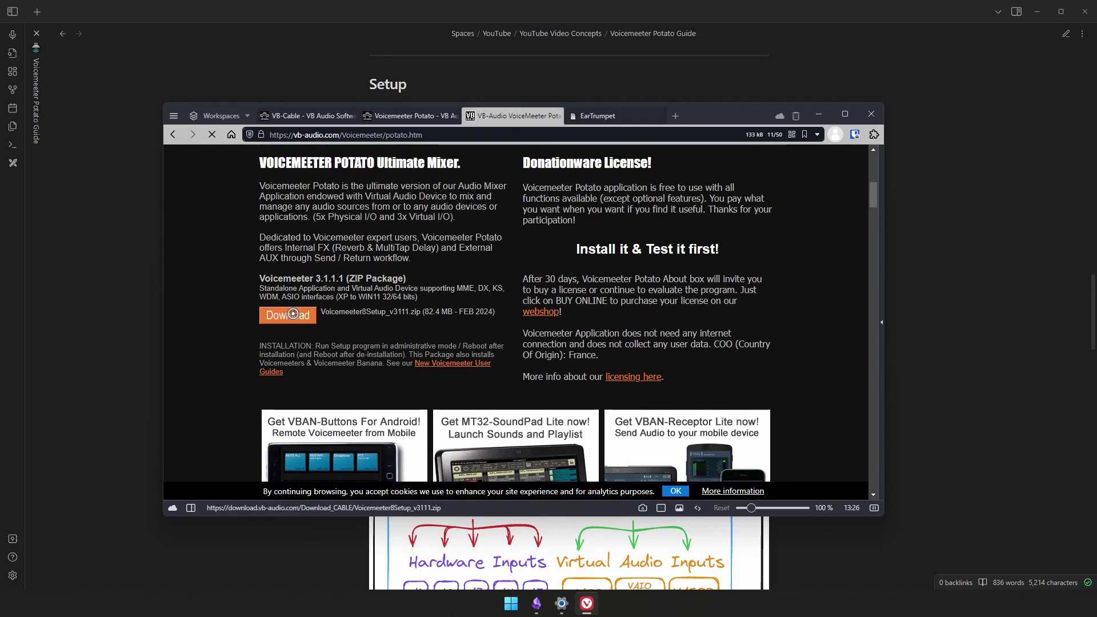
pyautogui.click(287, 315)
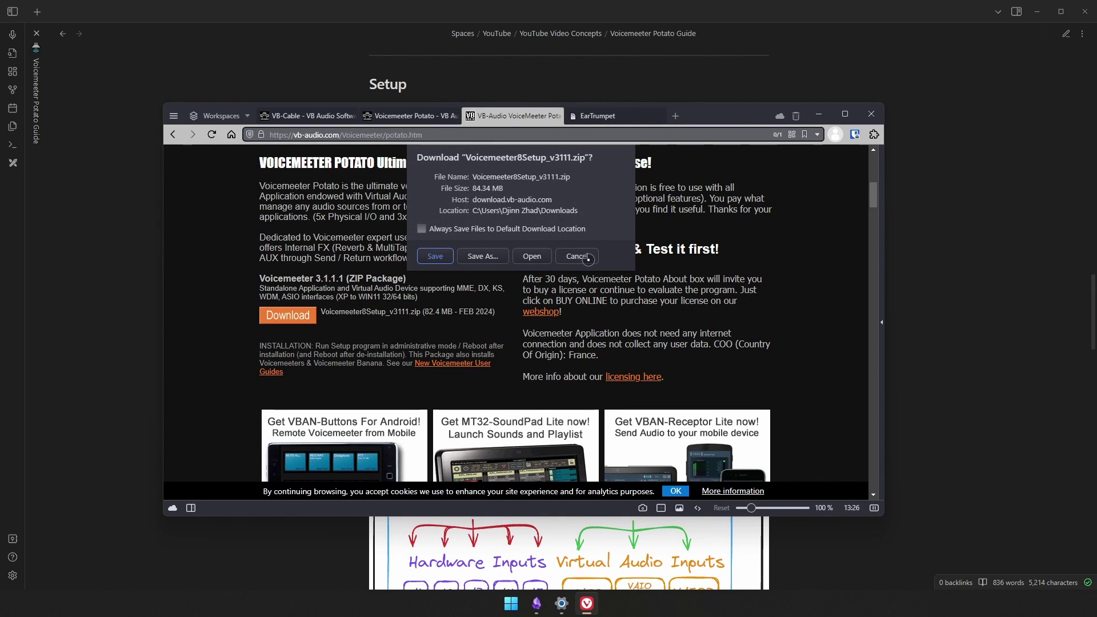
pyautogui.click(435, 256)
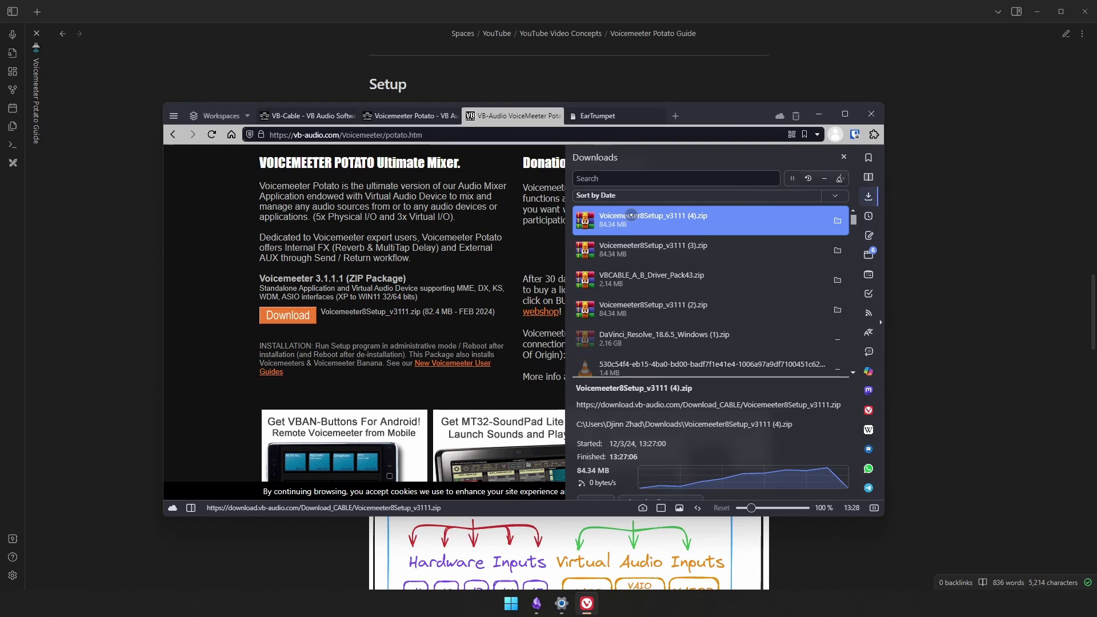
# Open the downloaded Voicemeeter8Setup_v3111 (4).zip, extract Voicemeeter8Setup.exe with the default options and close the archive.
pyautogui.doubleClick(631, 215)
pyautogui.click(218, 156)
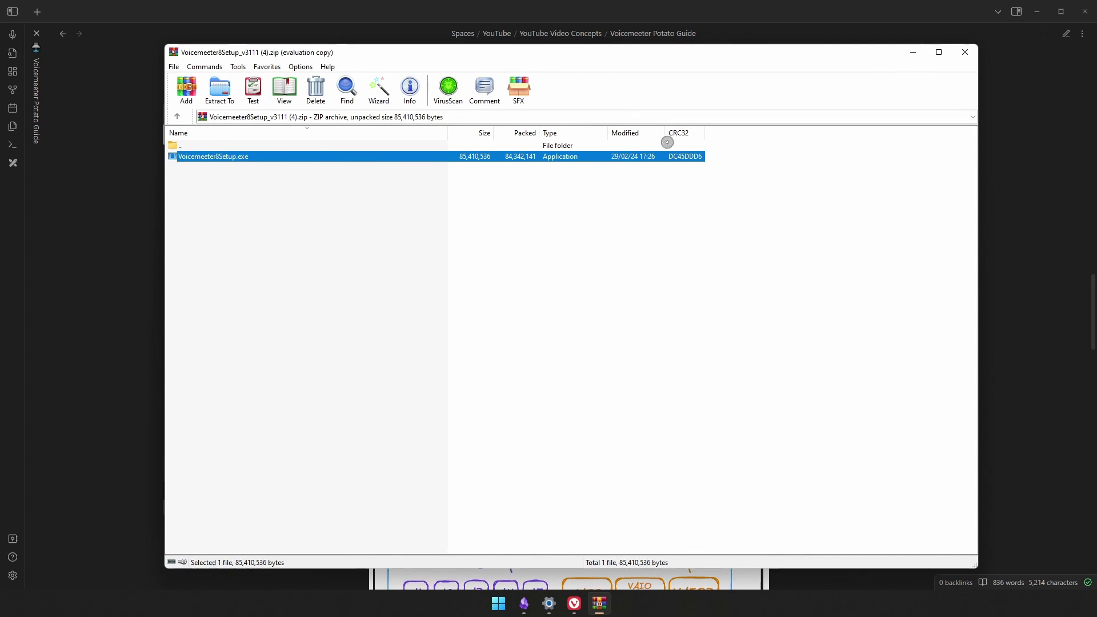
pyautogui.click(627, 313)
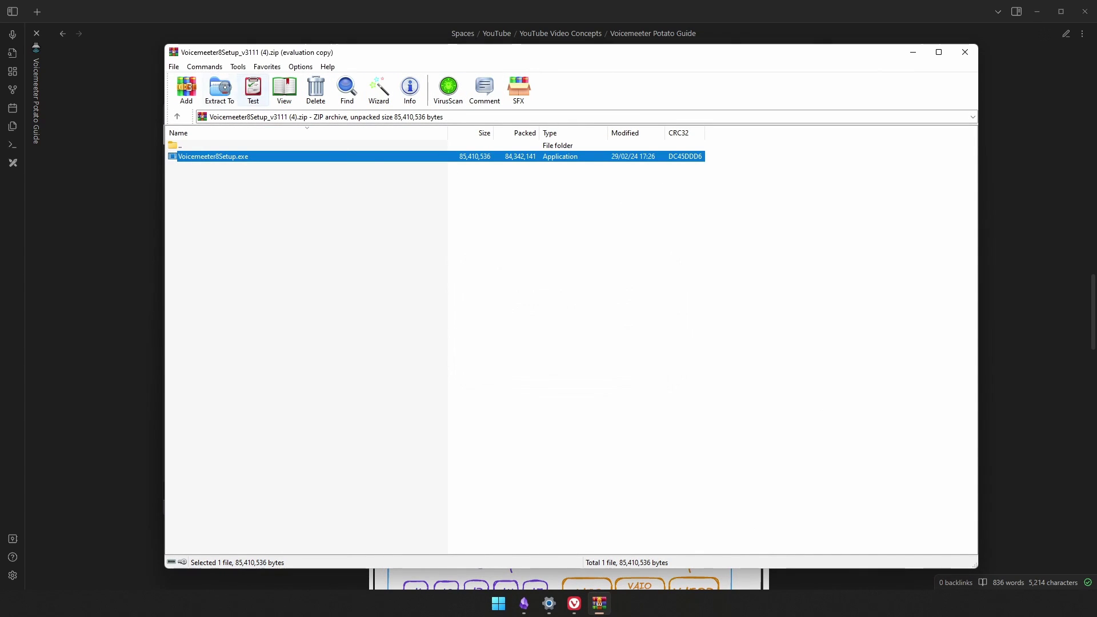
pyautogui.click(220, 90)
pyautogui.click(604, 430)
pyautogui.click(957, 52)
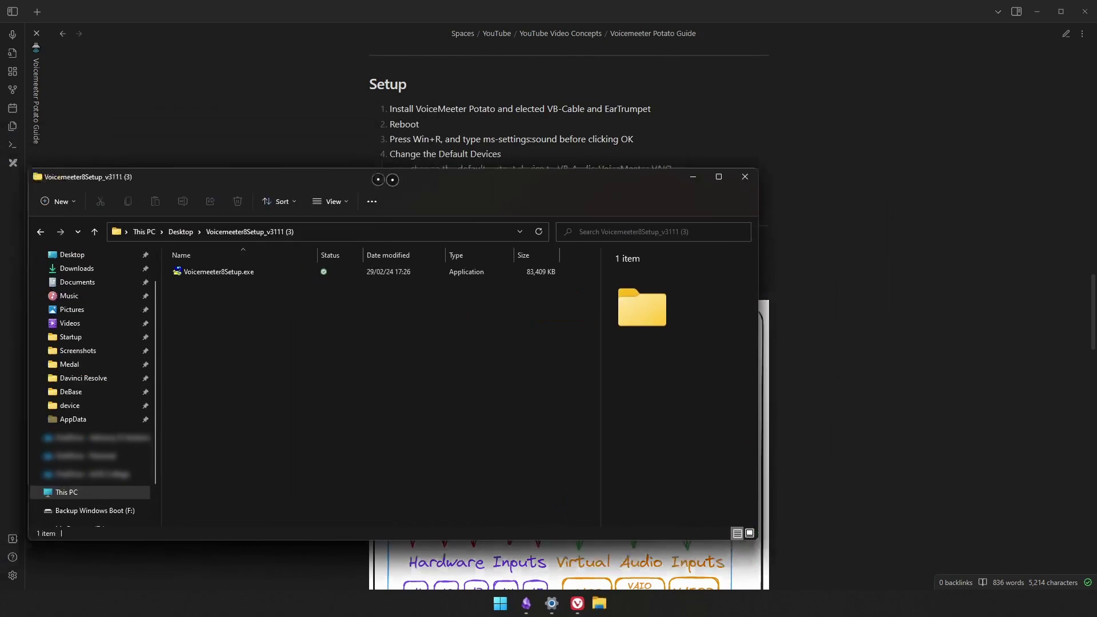
# Show the Run as administrator option for Voicemeeter8Setup.exe without launching it, and close its folder window.
pyautogui.doubleClick(425, 272)
pyautogui.click(424, 272)
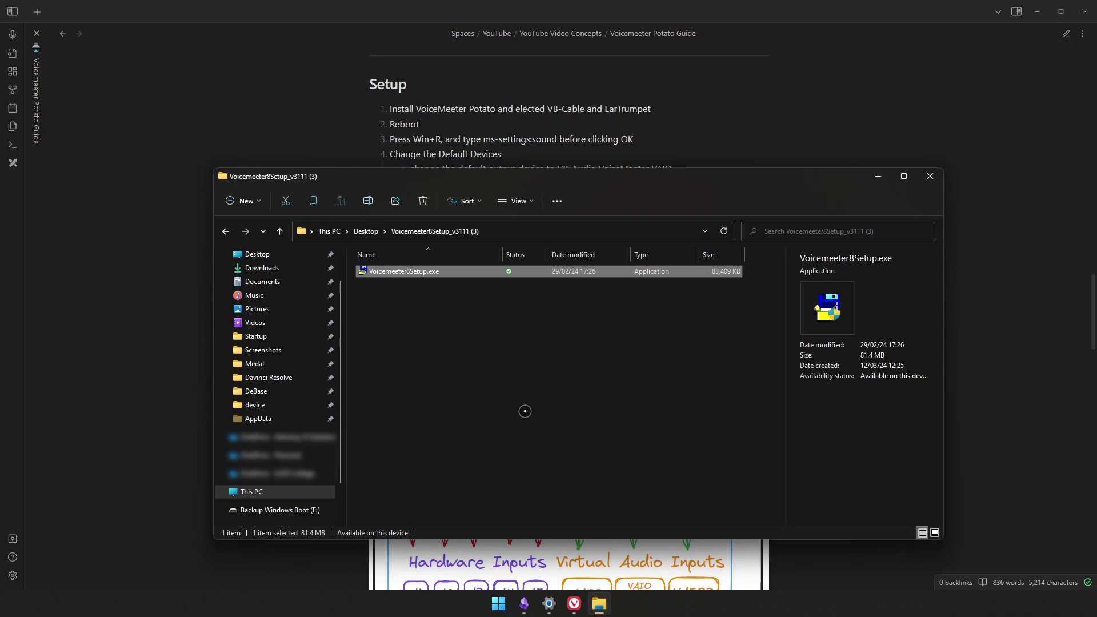
pyautogui.rightClick(428, 273)
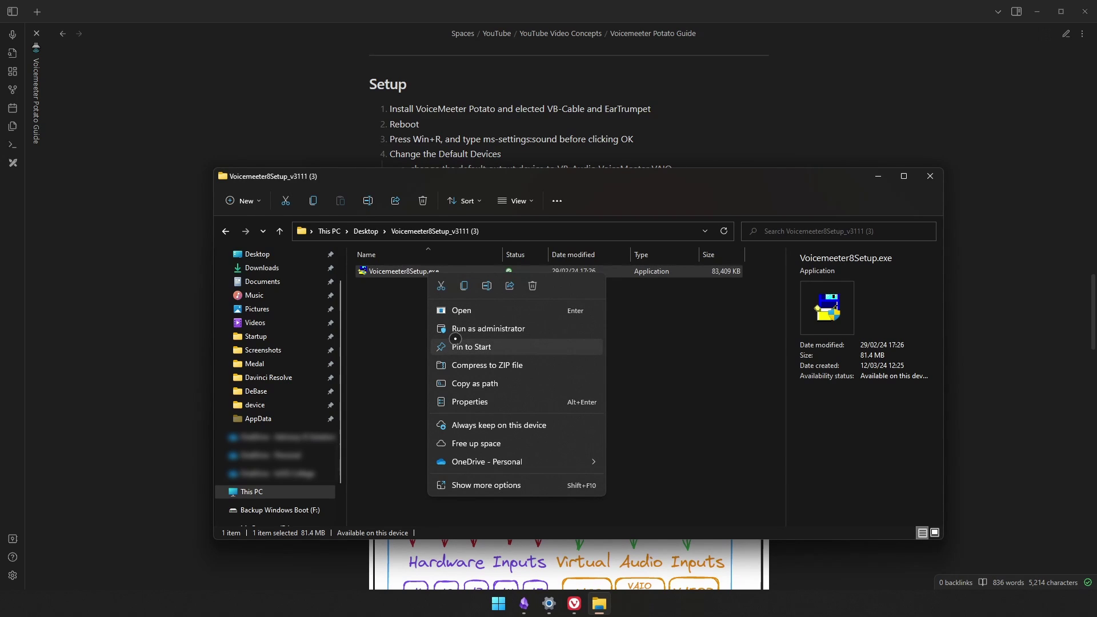
pyautogui.click(373, 323)
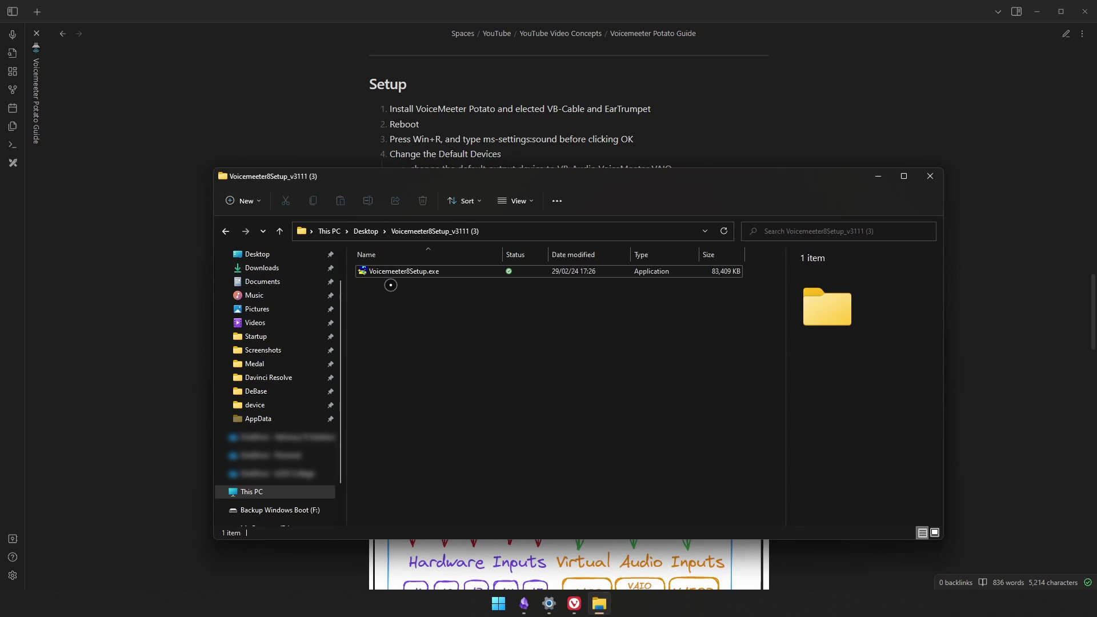
pyautogui.click(930, 176)
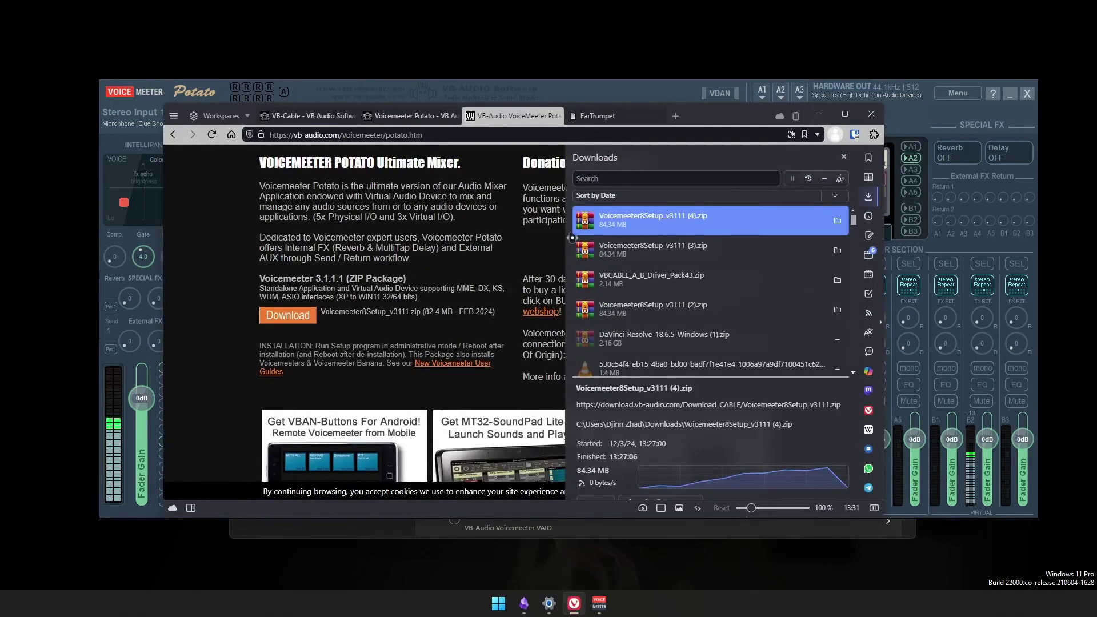
# Open the Virtual Audio Cable page on the VB-Audio website and download the Windows package VBCABLE_Driver_Pack43.zip.
pyautogui.doubleClick(675, 227)
pyautogui.scroll(8, 675, 227)
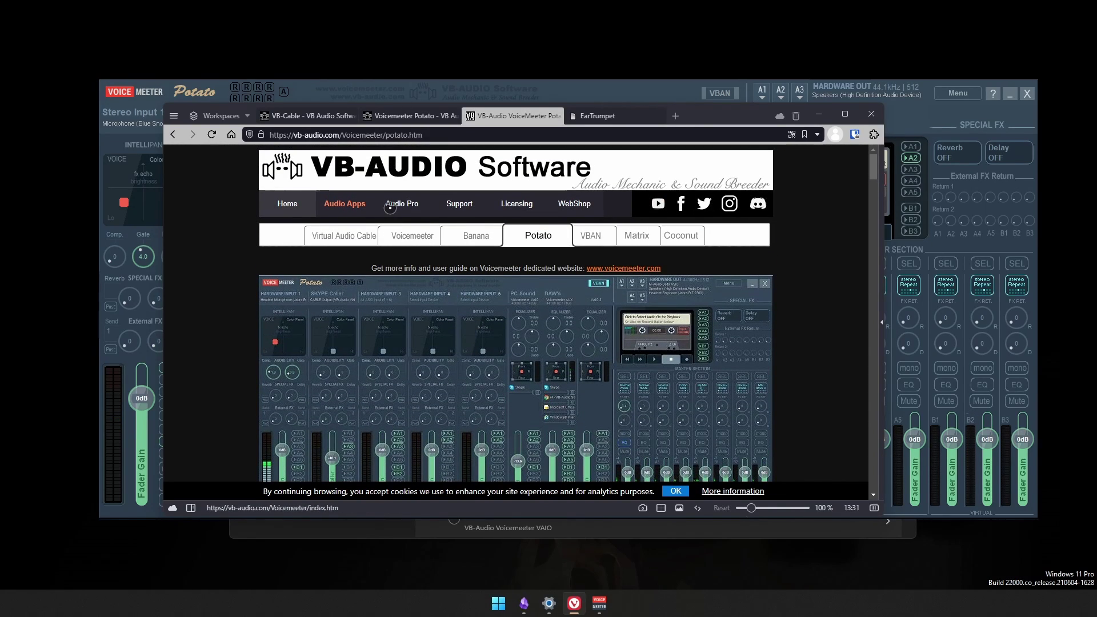
pyautogui.click(344, 235)
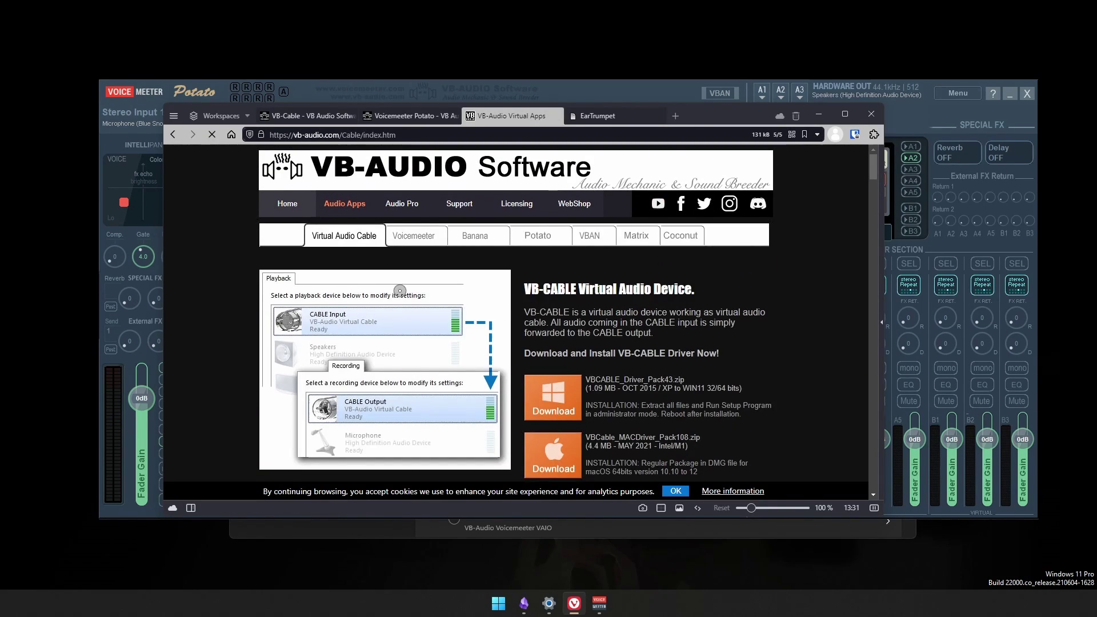
pyautogui.scroll(-3, 552, 243)
pyautogui.scroll(3, 558, 234)
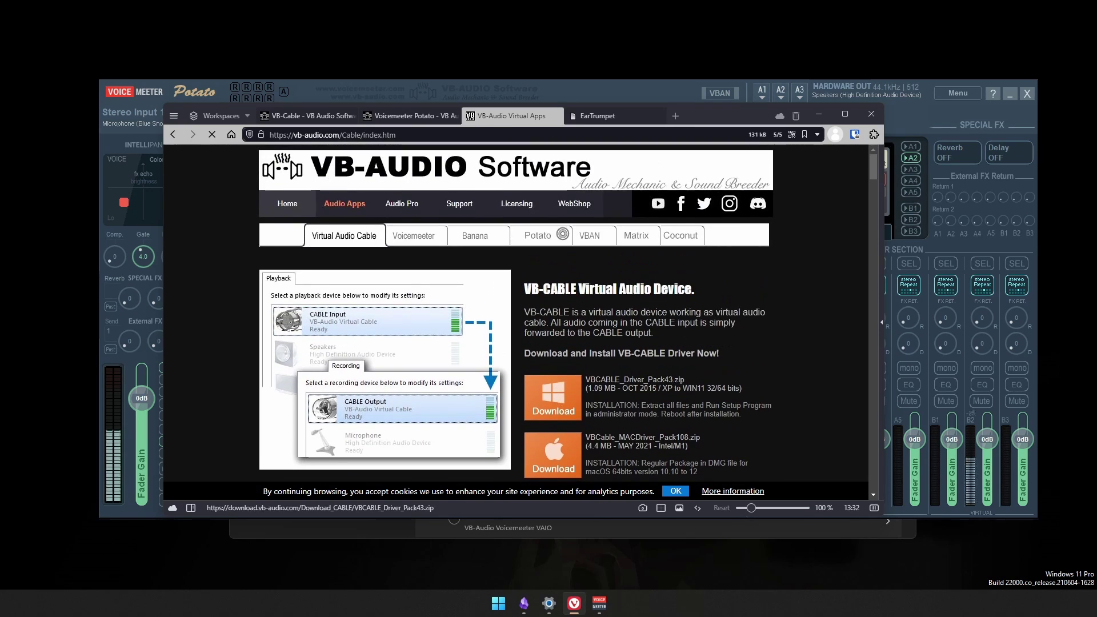
pyautogui.scroll(-1, 561, 234)
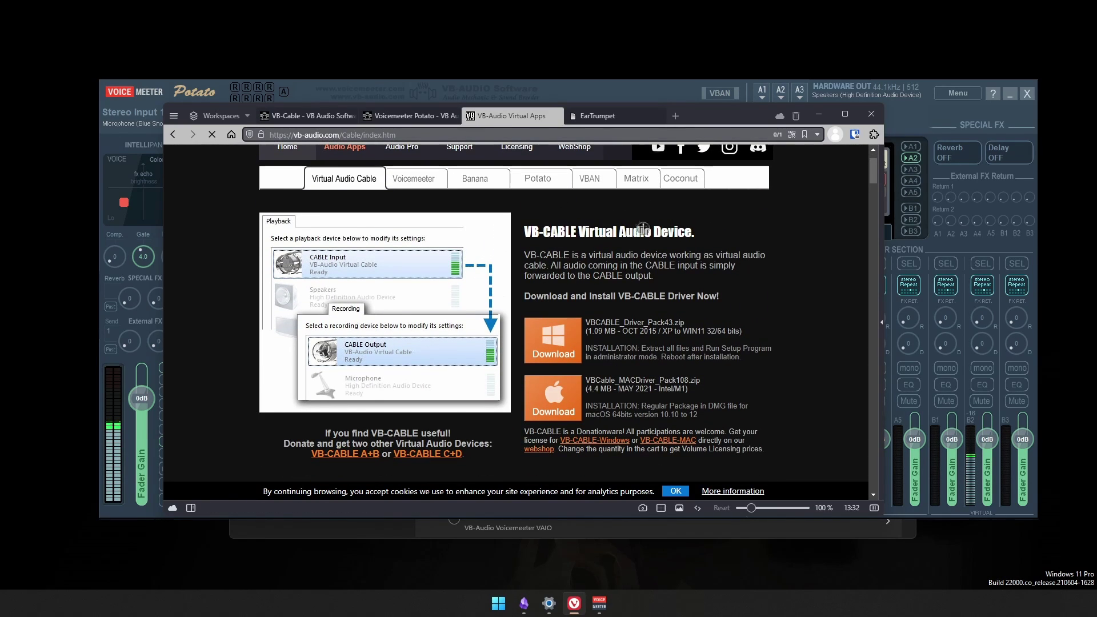
pyautogui.click(433, 255)
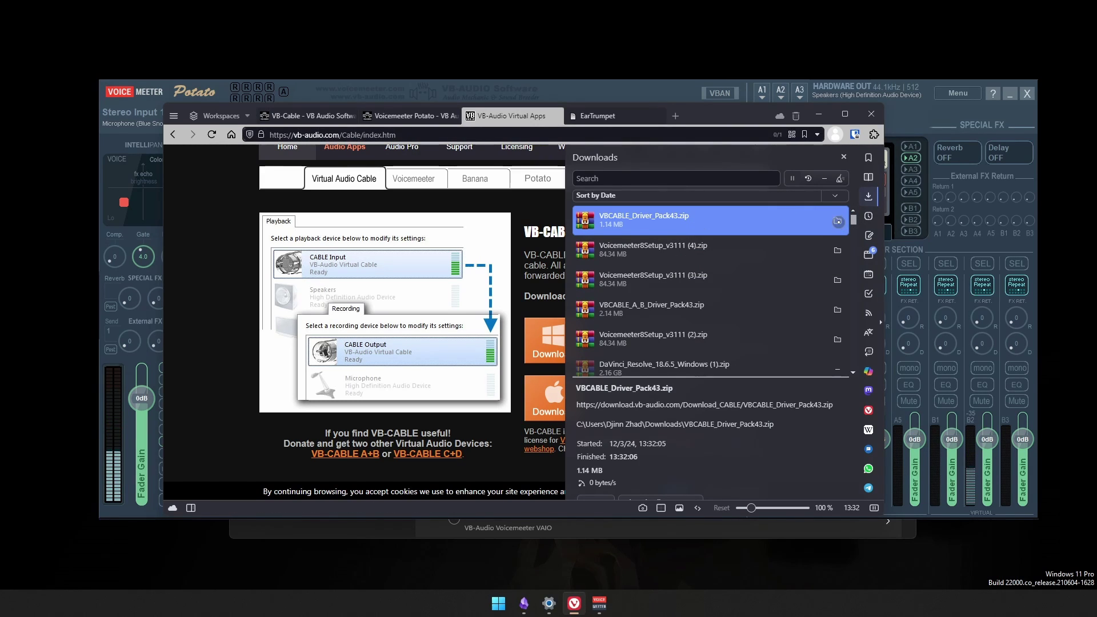
# Extract VBCABLE_Driver_Pack43.zip into a VBCABLE_Driver_Pack43 folder in Downloads and close the archive.
pyautogui.doubleClick(823, 221)
pyautogui.click(219, 88)
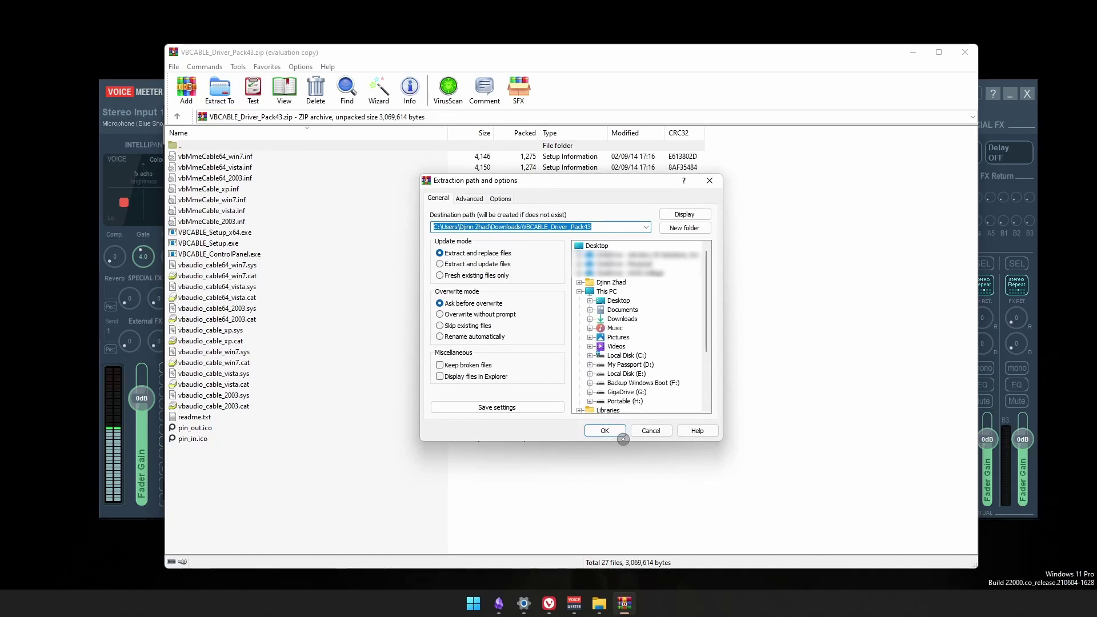
pyautogui.click(607, 431)
pyautogui.click(962, 53)
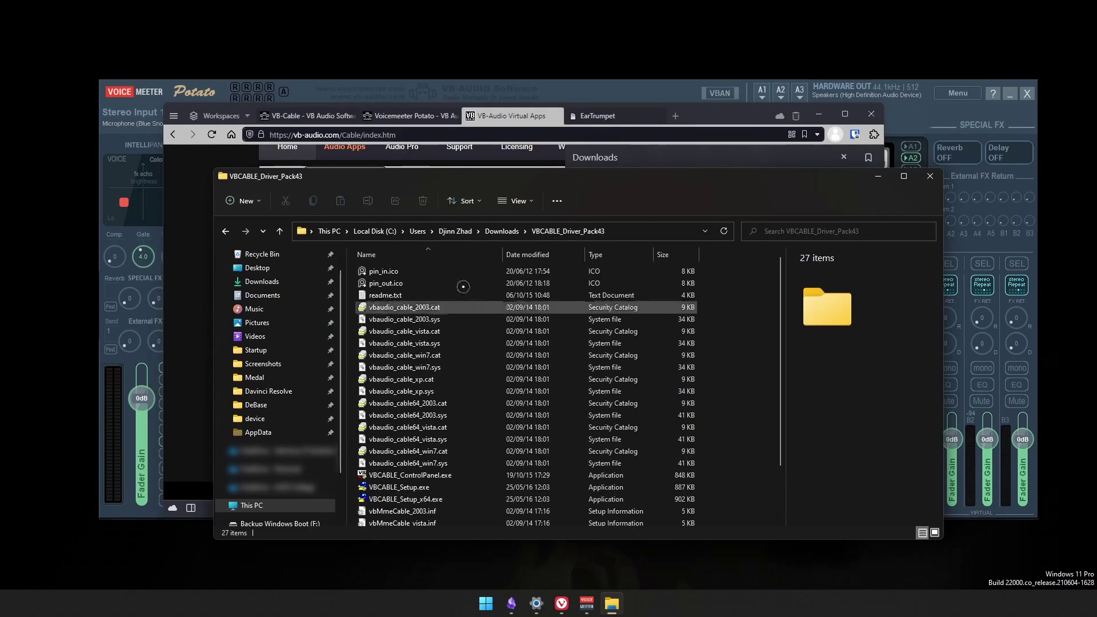
# Run VBCABLE_Setup_x64.exe as administrator from the extracted driver folder and close that folder window.
pyautogui.scroll(-2, 429, 274)
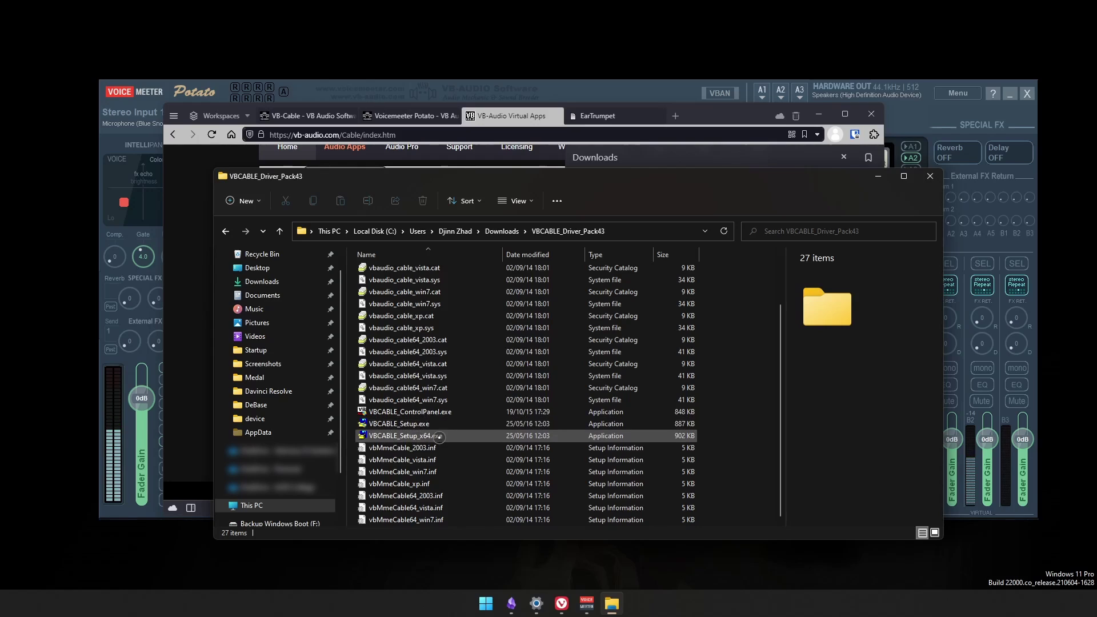
pyautogui.click(437, 436)
pyautogui.rightClick(452, 436)
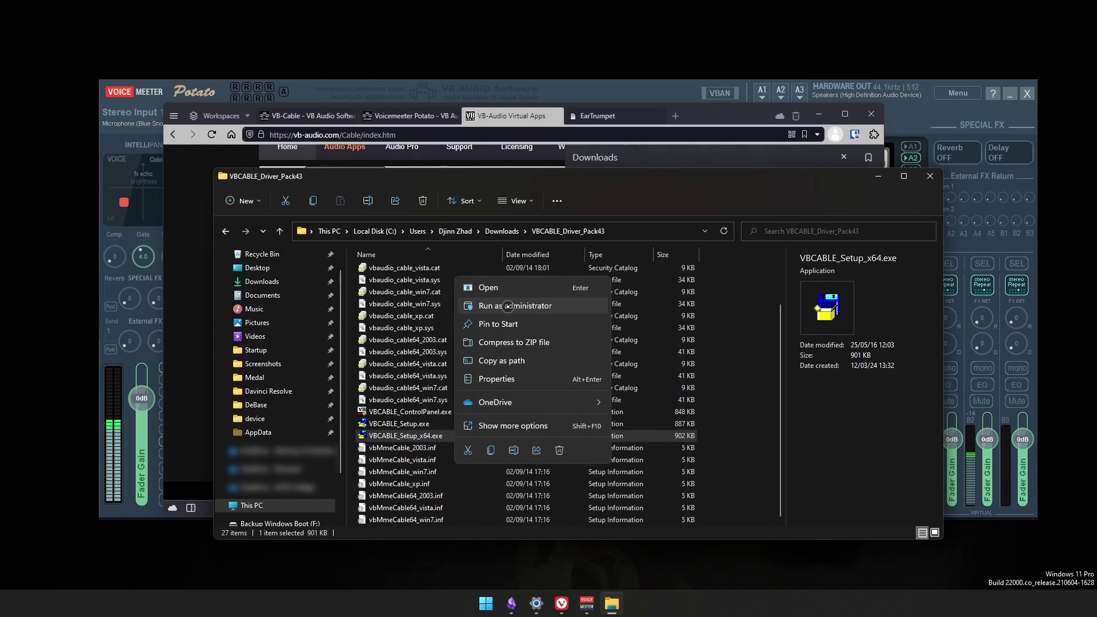
pyautogui.click(509, 306)
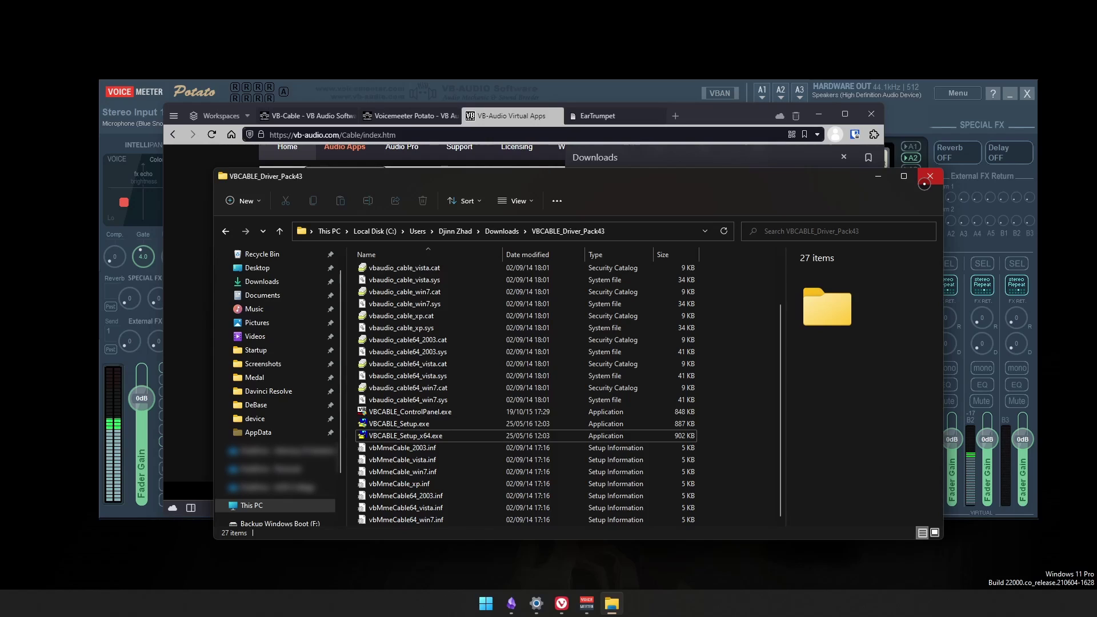
pyautogui.click(924, 184)
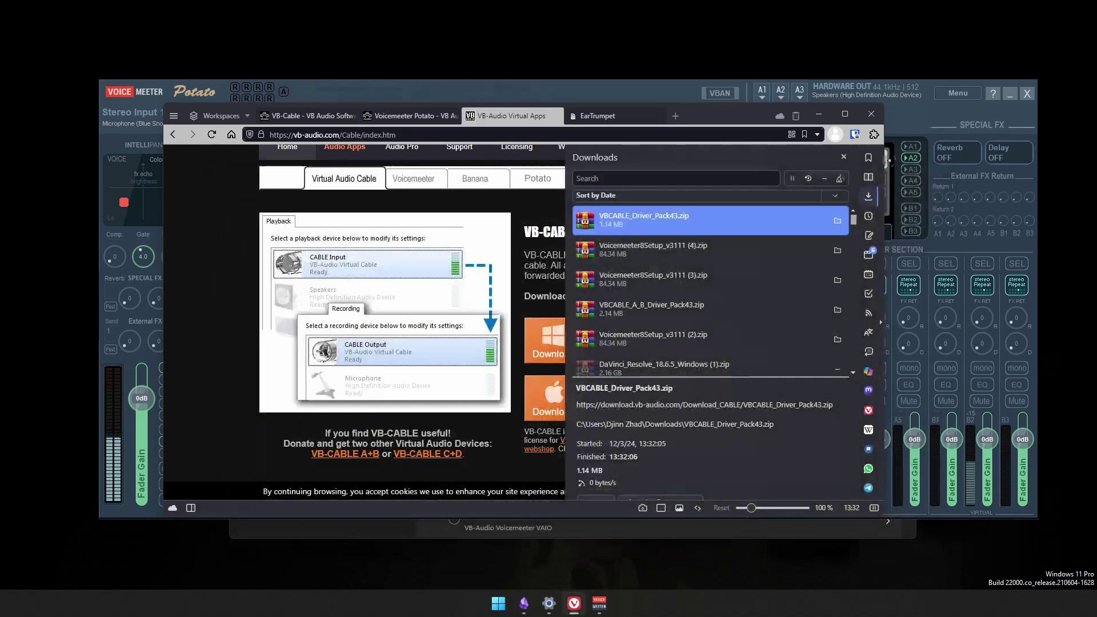
# Minimise the open windows, launch Windows Settings through a search and open the System Sound page.
pyautogui.click(826, 117)
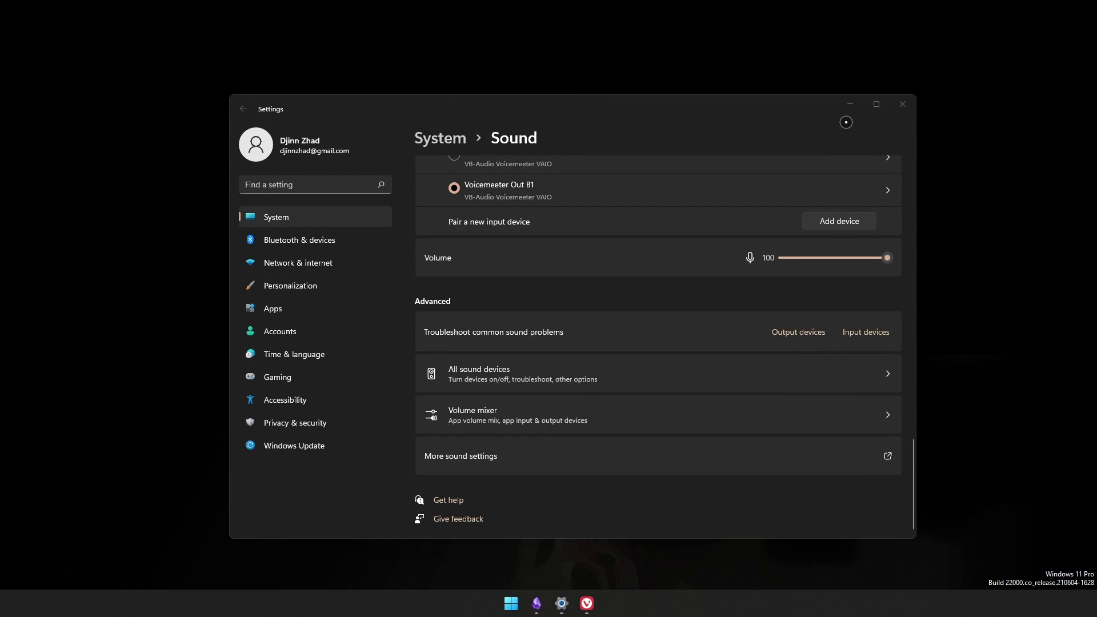
pyautogui.click(849, 104)
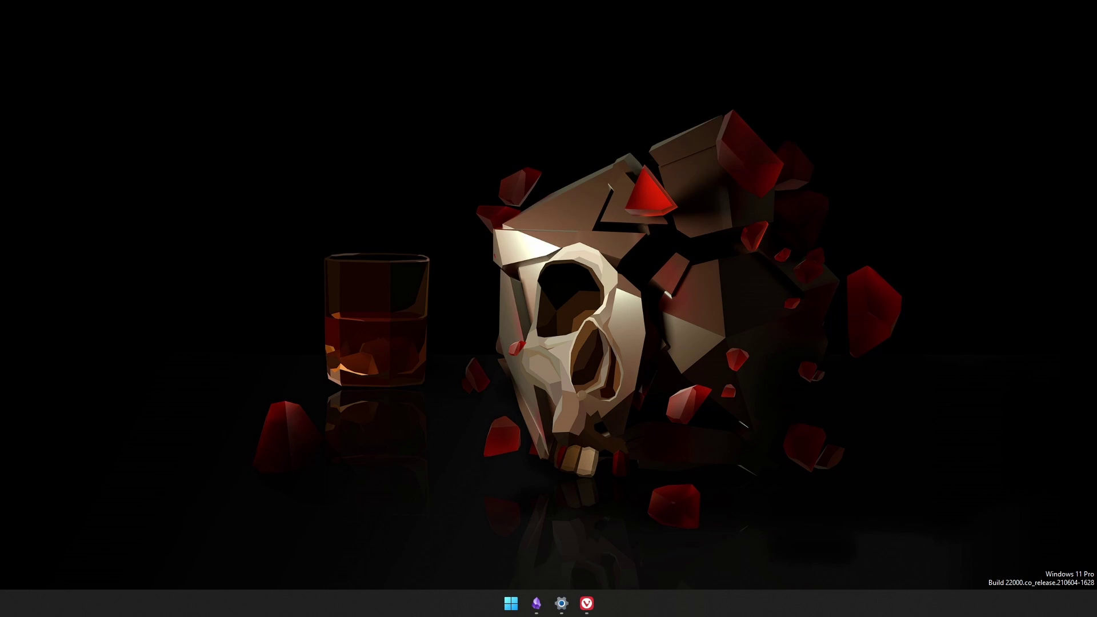
pyautogui.click(511, 603)
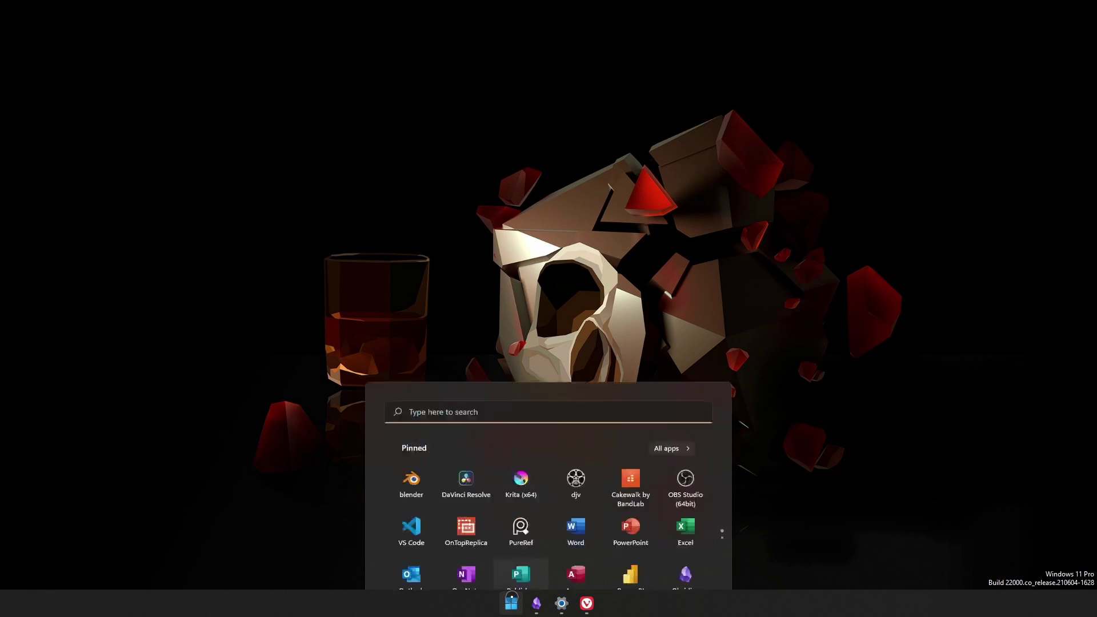
pyautogui.click(449, 199)
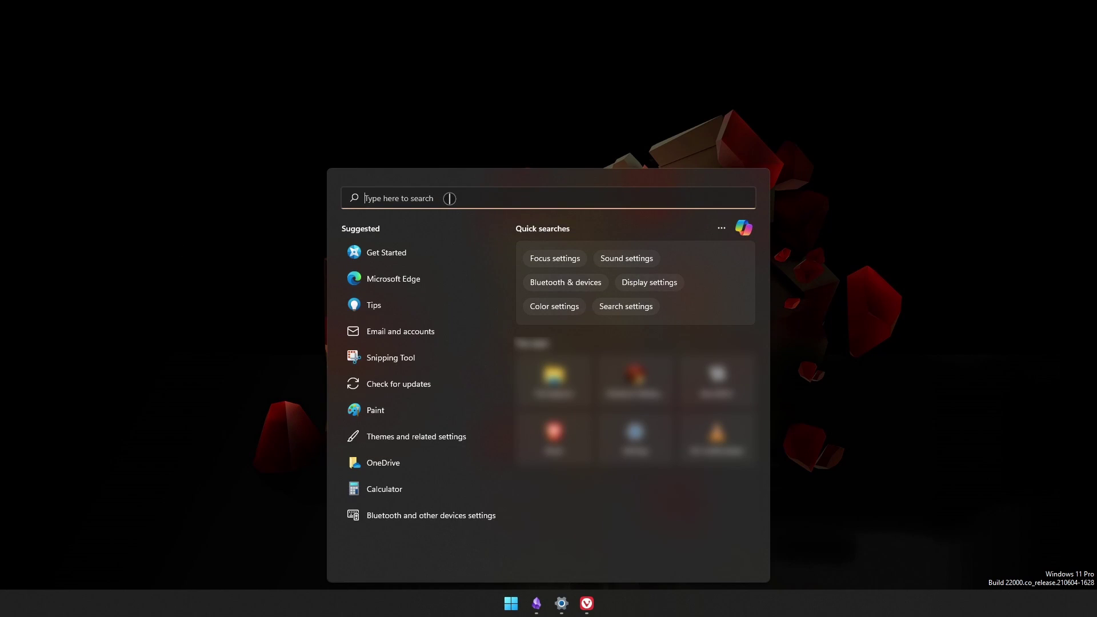
pyautogui.write('setti')
pyautogui.press('Return')
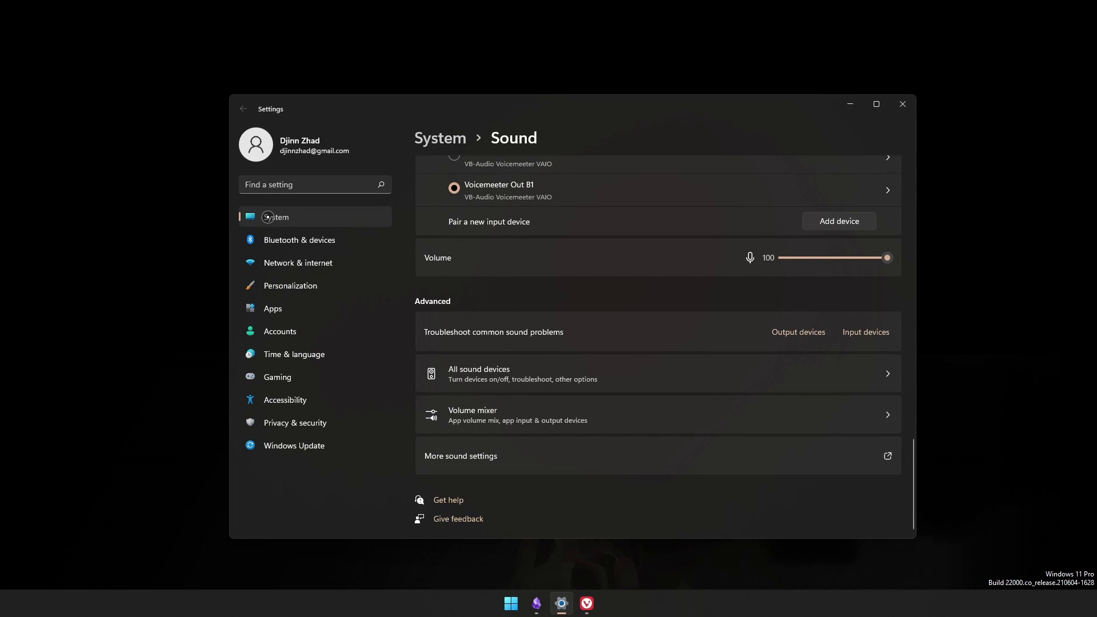
pyautogui.click(268, 217)
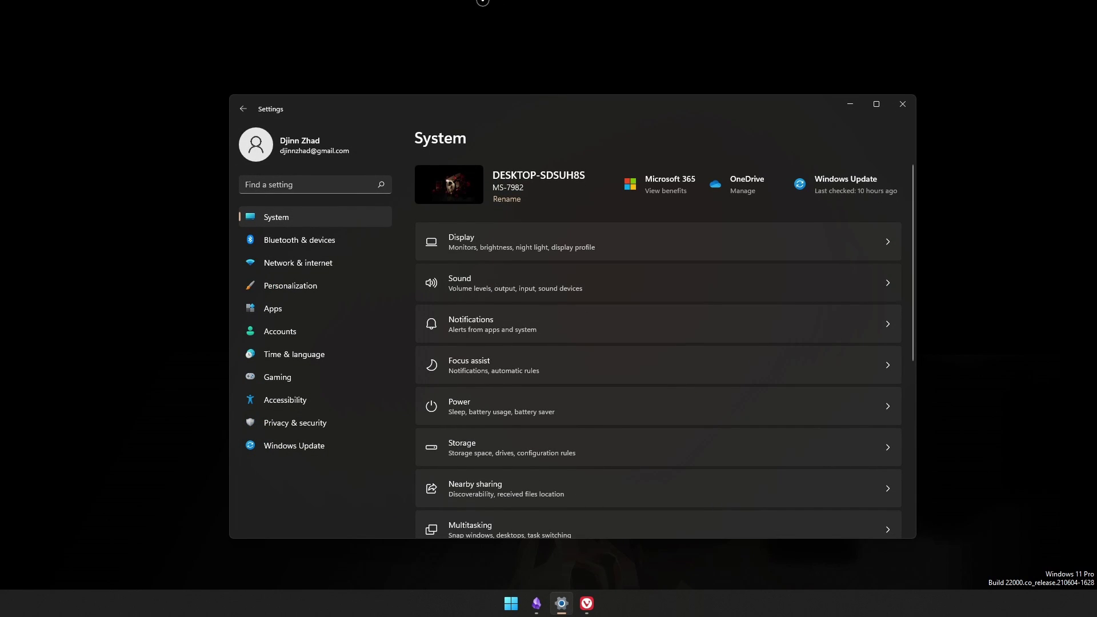
pyautogui.click(460, 283)
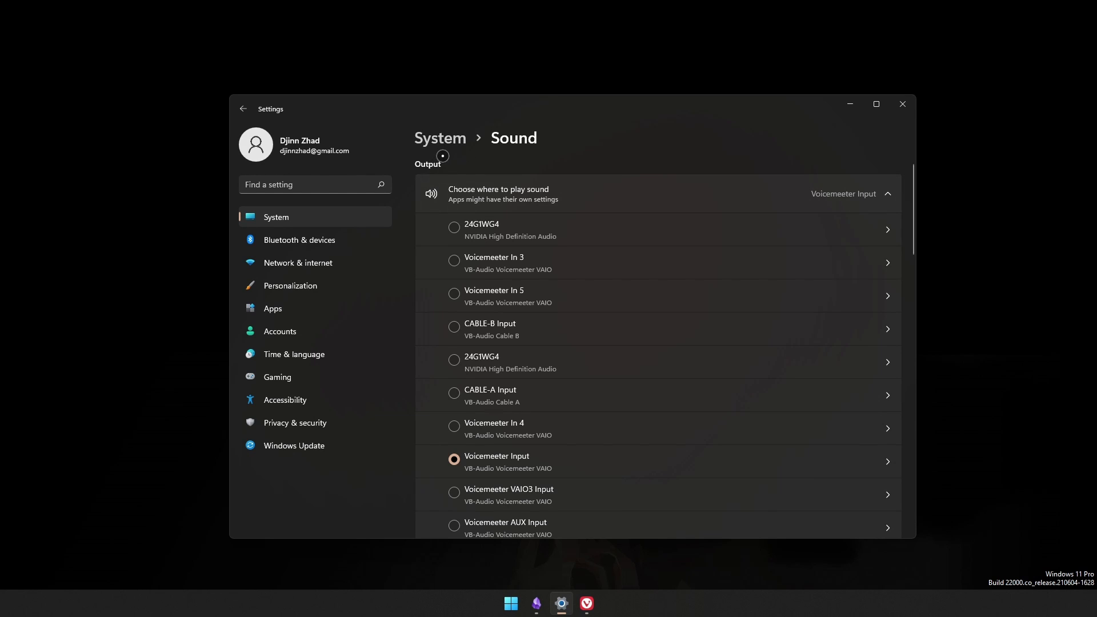
# Review the default audio devices, pointing out Voicemeeter Input under Output and Voicemeeter Out B1 under Input.
pyautogui.scroll(-3, 496, 281)
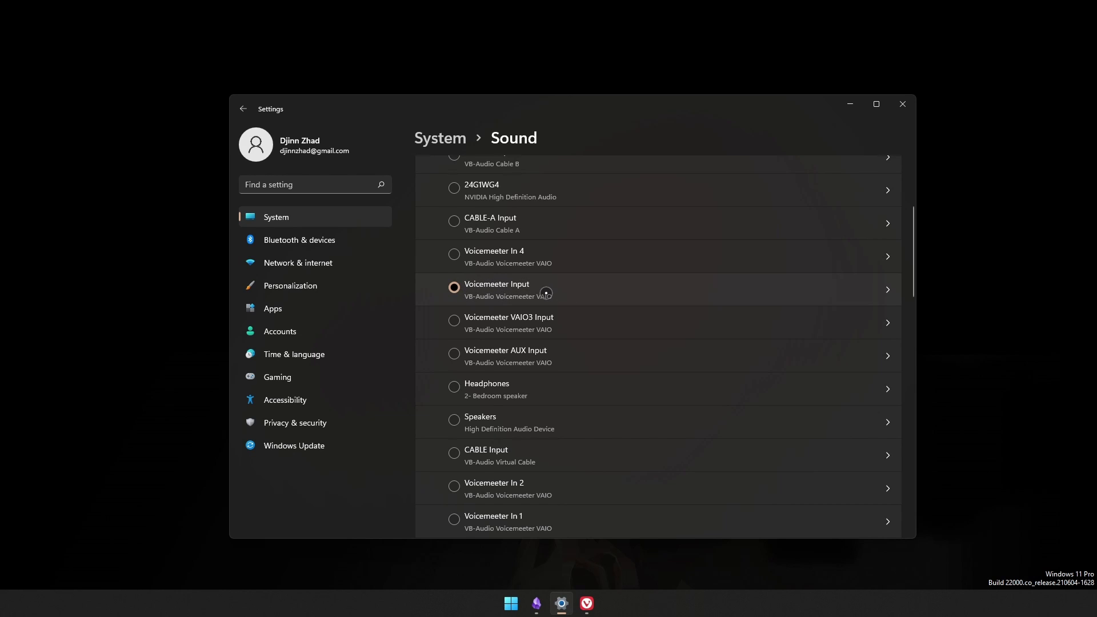
pyautogui.scroll(-7, 546, 291)
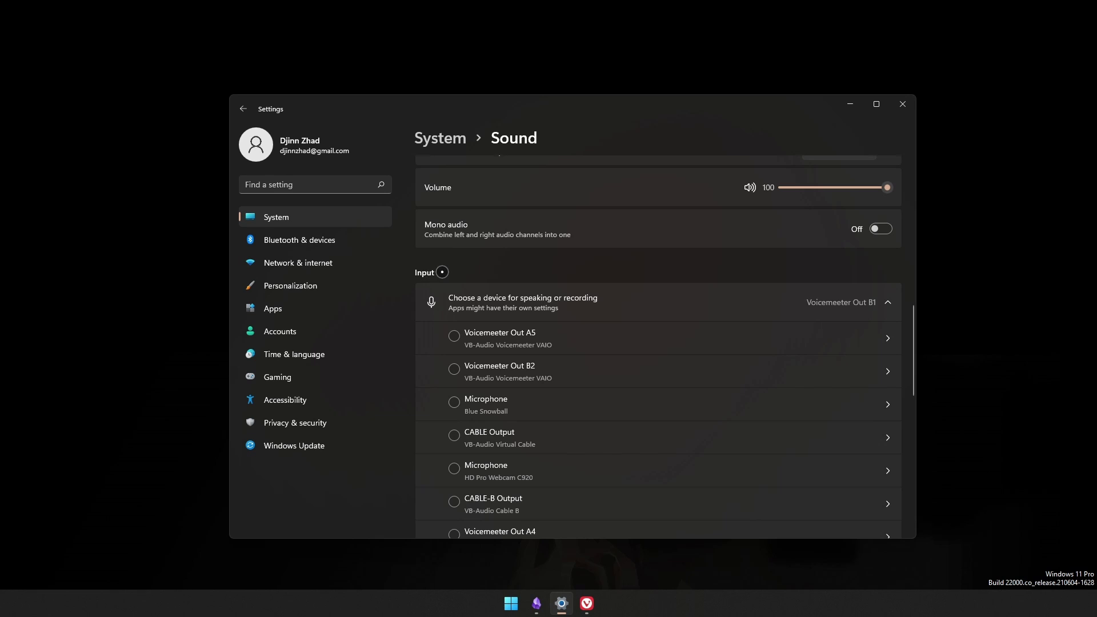
pyautogui.scroll(-1, 552, 276)
pyautogui.scroll(-5, 552, 276)
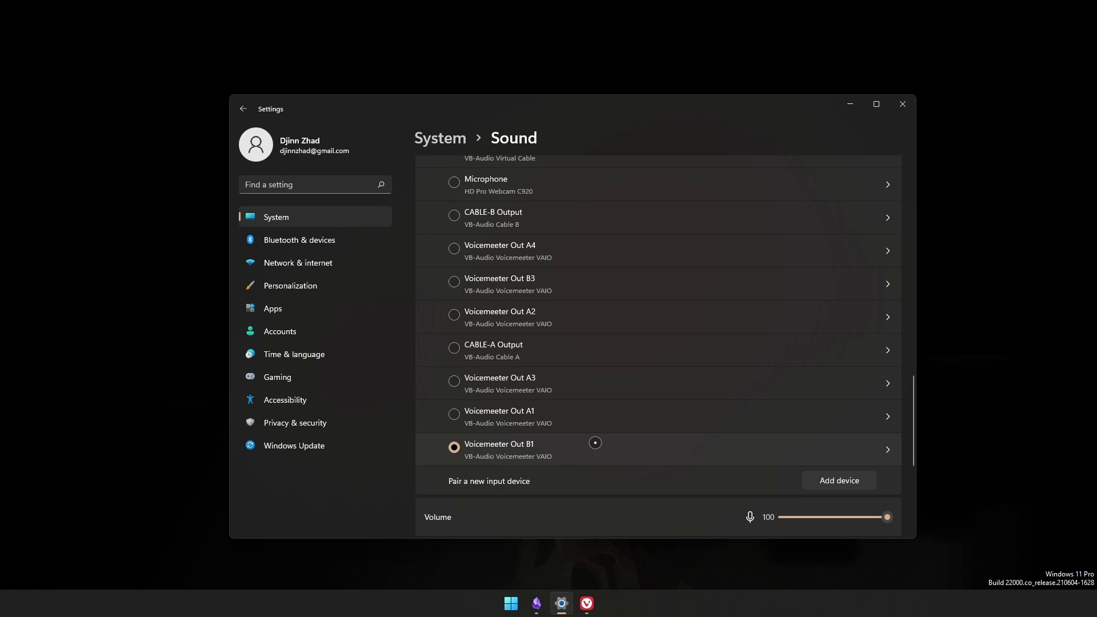
# Compare the selected output Voicemeeter Input with the selected input Voicemeeter Out B1 on the Sound page.
pyautogui.scroll(3, 523, 297)
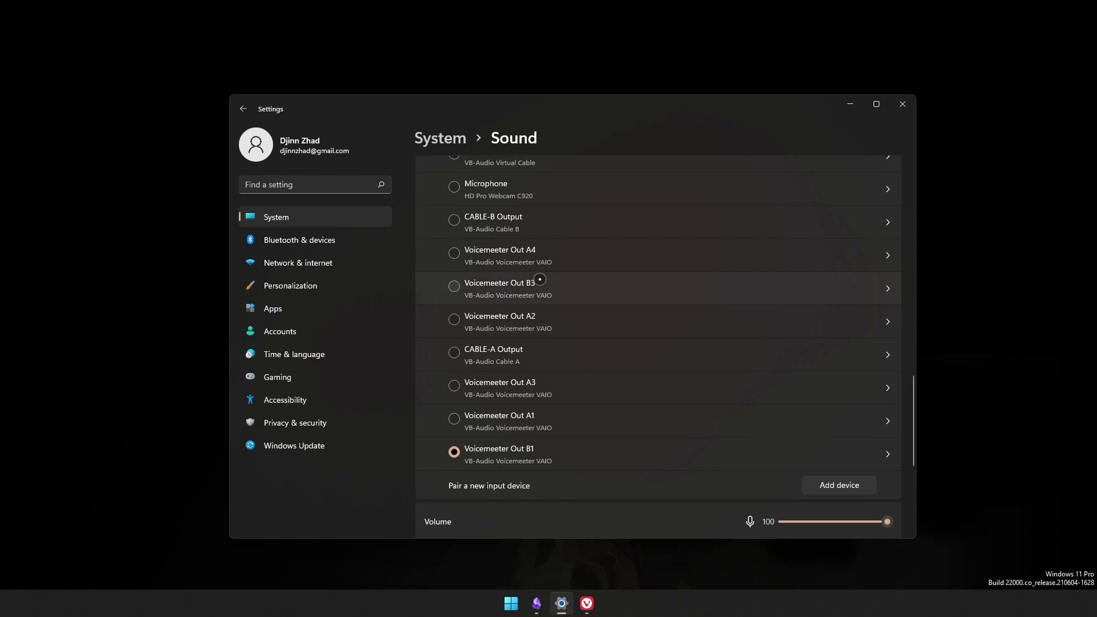
pyautogui.scroll(-5, 522, 280)
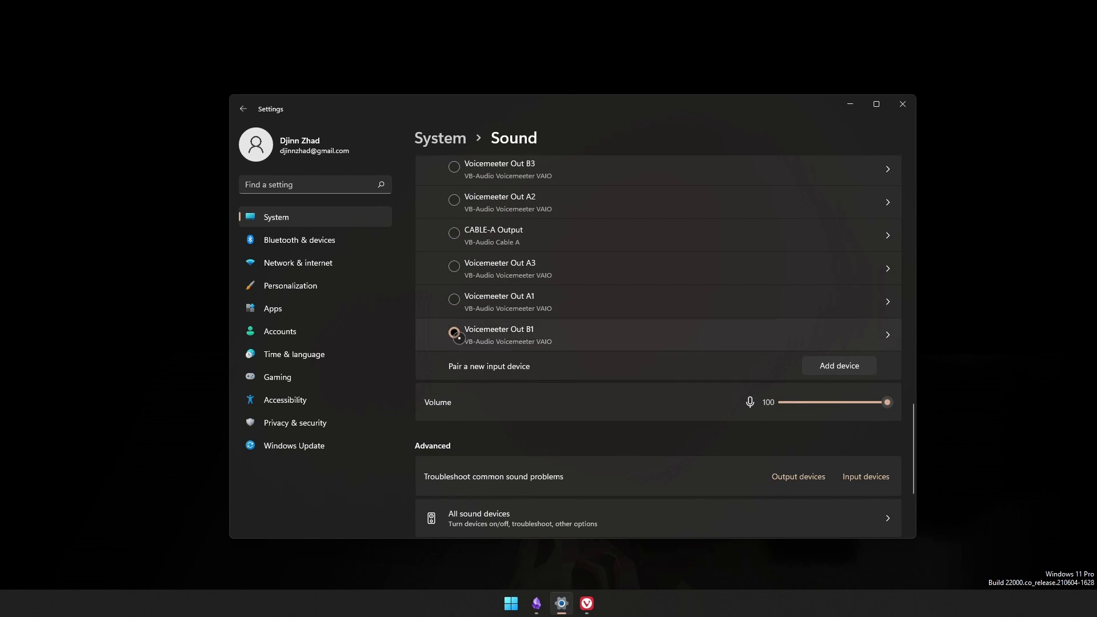
pyautogui.scroll(15, 490, 327)
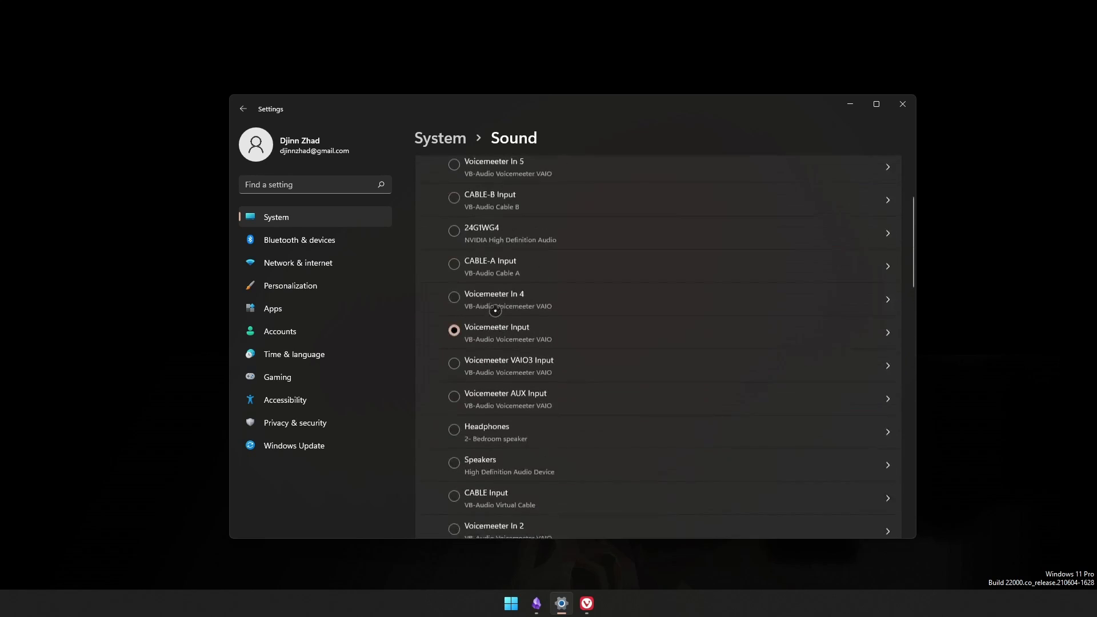
pyautogui.scroll(-15, 502, 345)
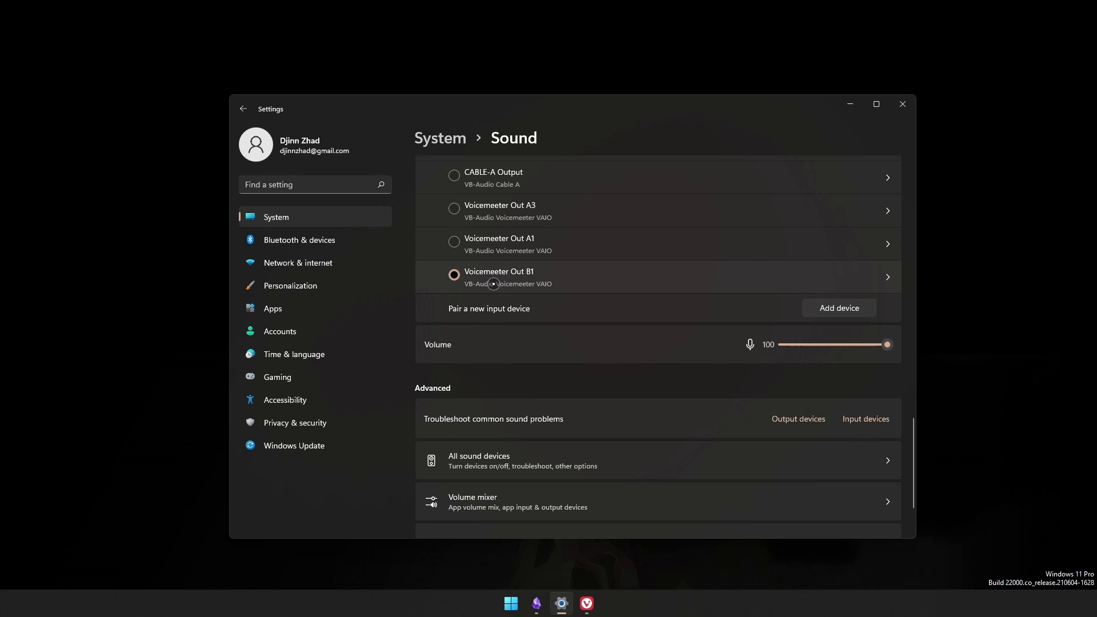
pyautogui.scroll(15, 493, 284)
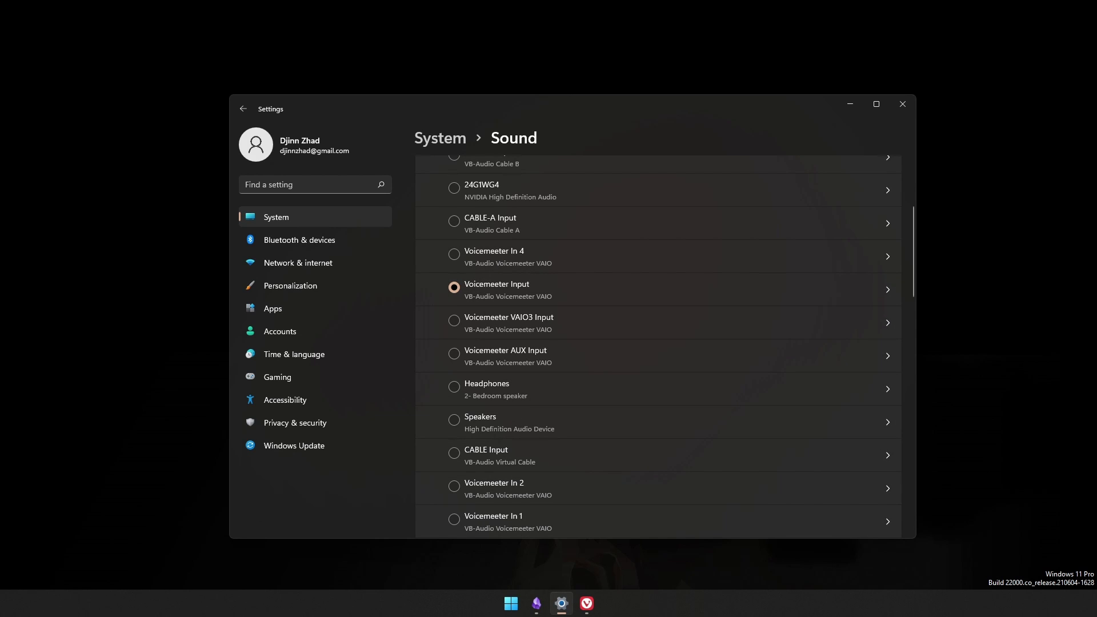
pyautogui.scroll(-10, 525, 442)
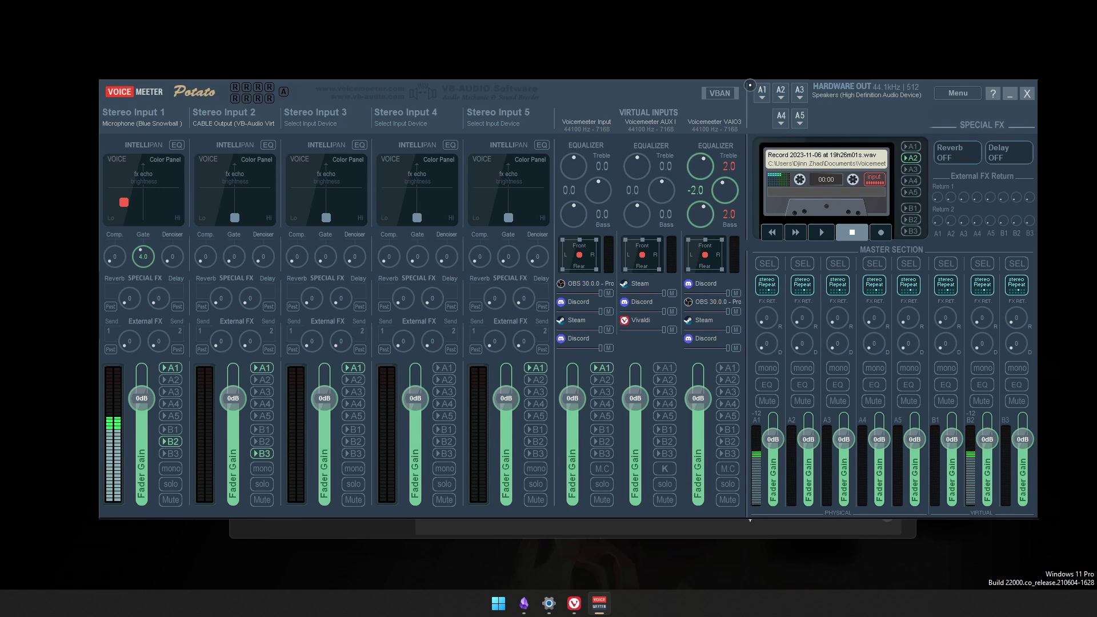
# Examine the WDM device list for hardware output A1, then switch the A1 routing of Voicemeeter Input off and back on.
pyautogui.click(761, 87)
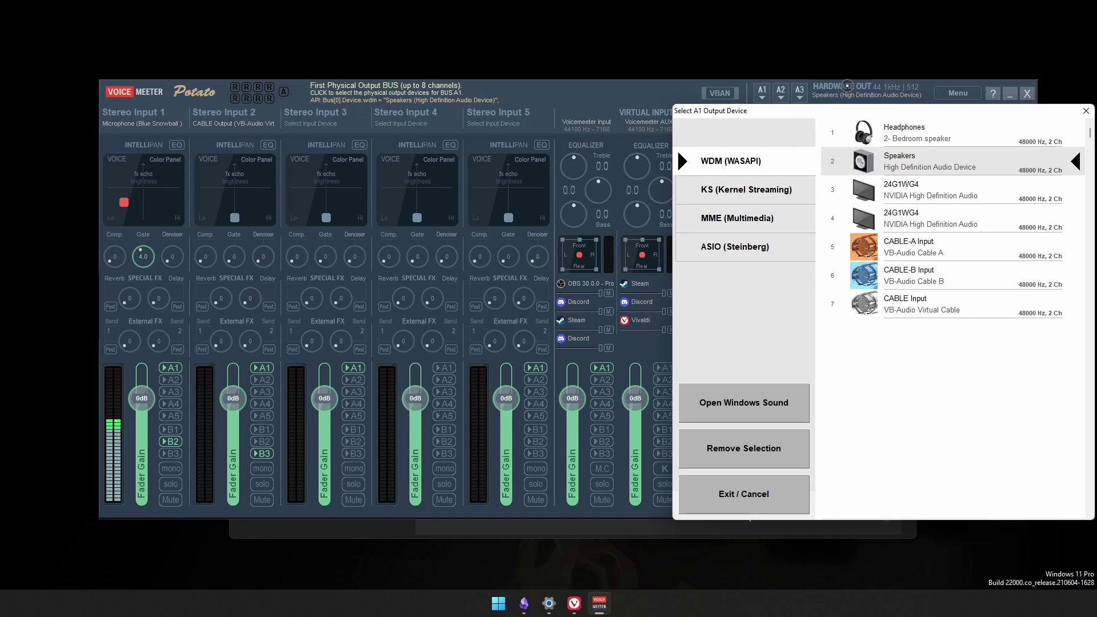
pyautogui.moveTo(895, 110); pyautogui.dragTo(744, 111)
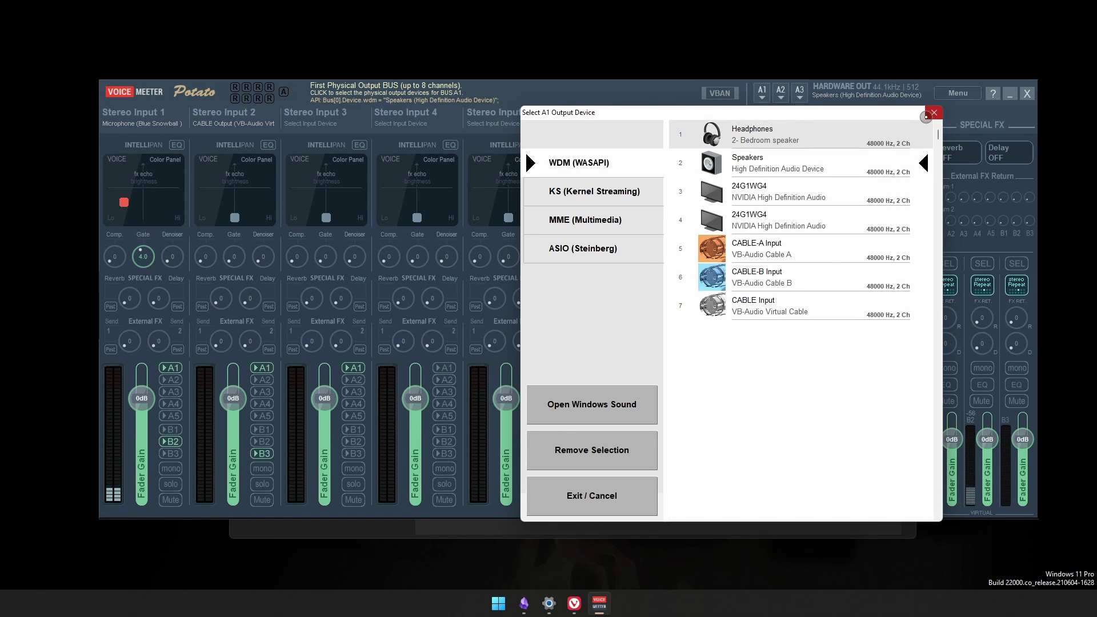
pyautogui.click(934, 112)
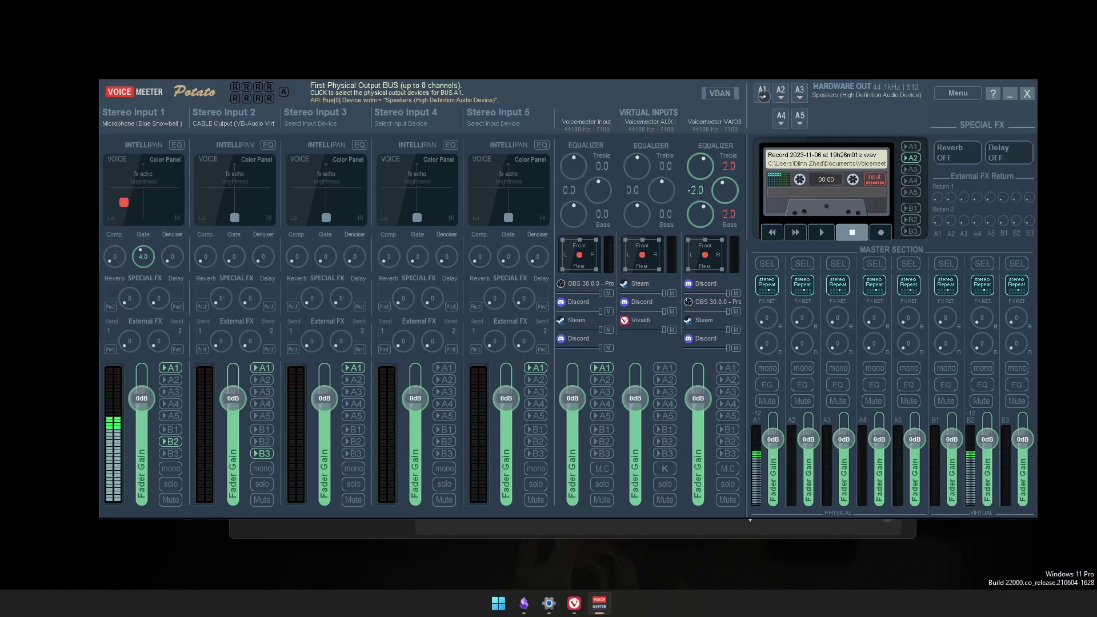
pyautogui.click(598, 366)
pyautogui.click(599, 367)
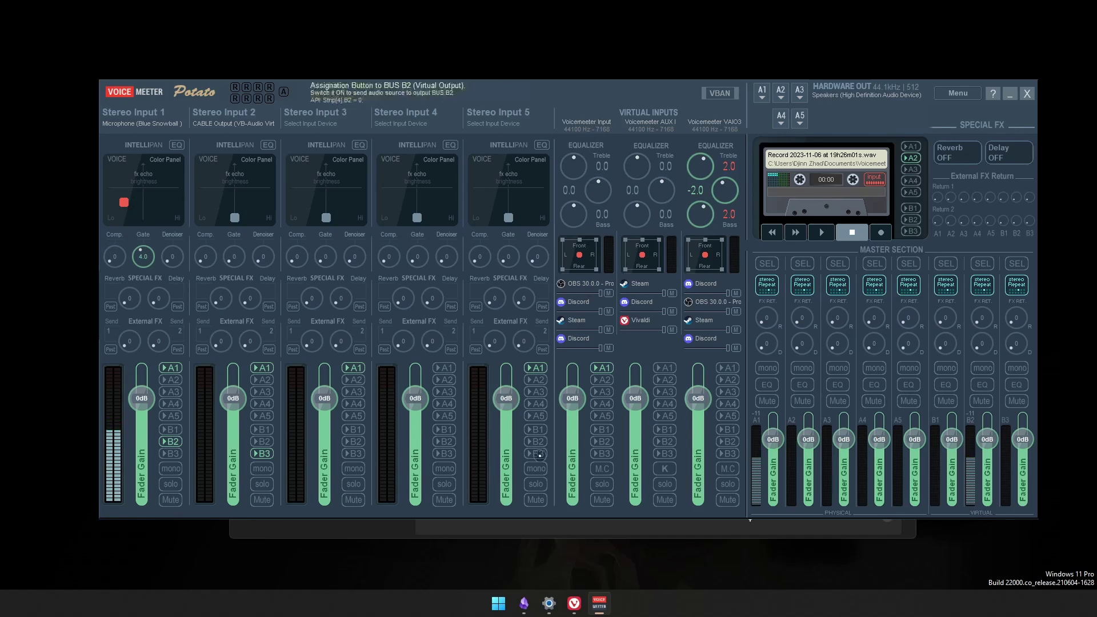
# Switch to Windows Sound settings, recheck the Voicemeeter Out B1 and Voicemeeter Input selections, and return to Voicemeeter.
pyautogui.click(550, 603)
pyautogui.scroll(-2, 555, 343)
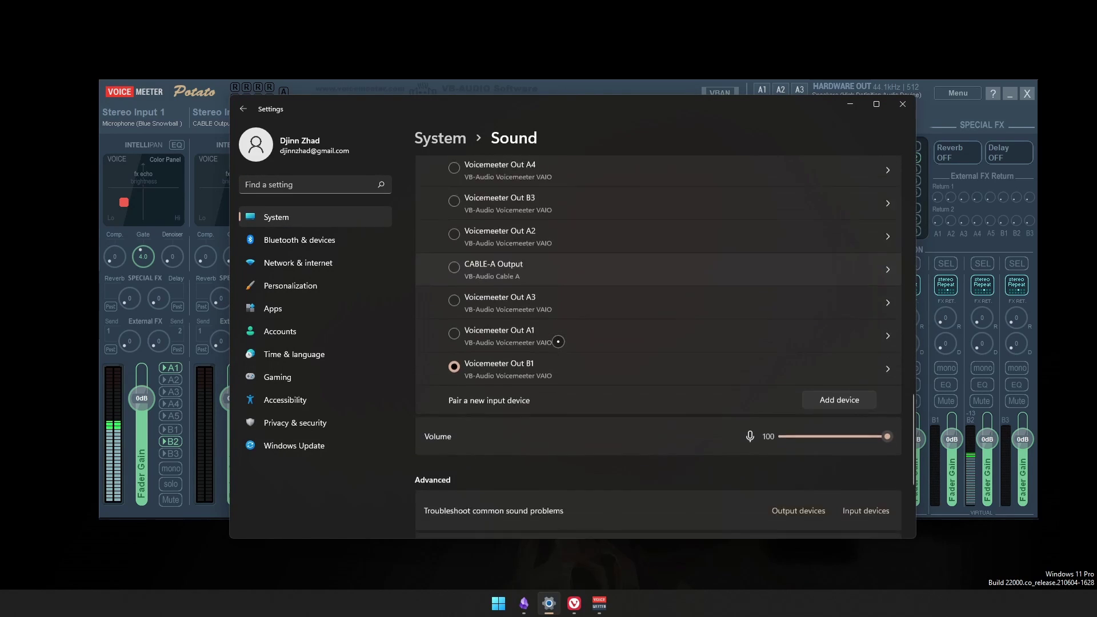
pyautogui.scroll(5, 557, 342)
pyautogui.scroll(5, 558, 342)
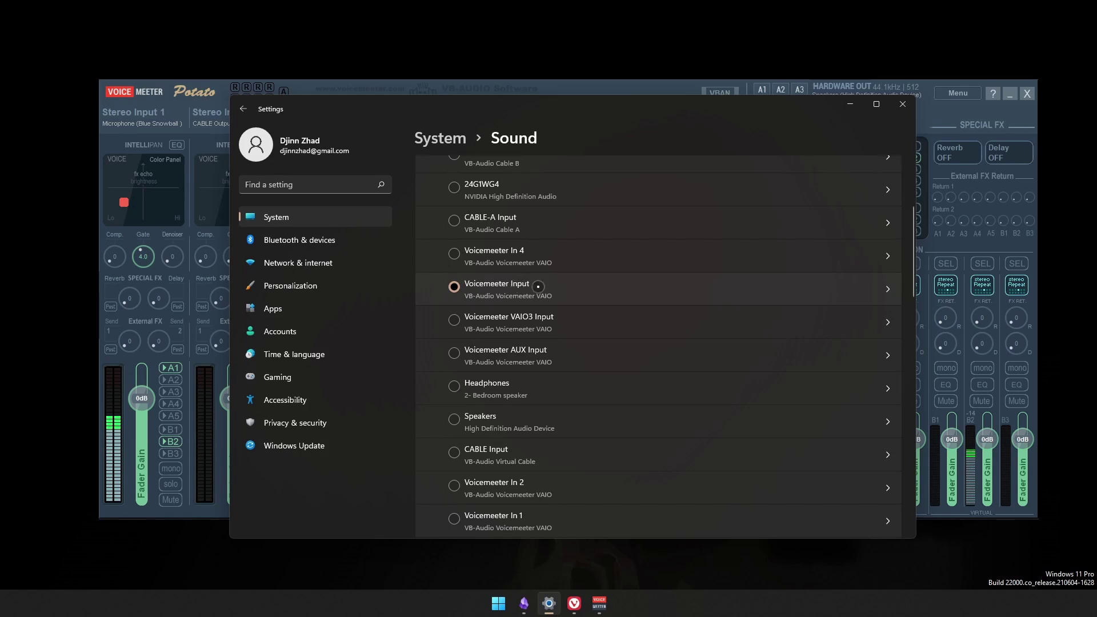
pyautogui.click(623, 91)
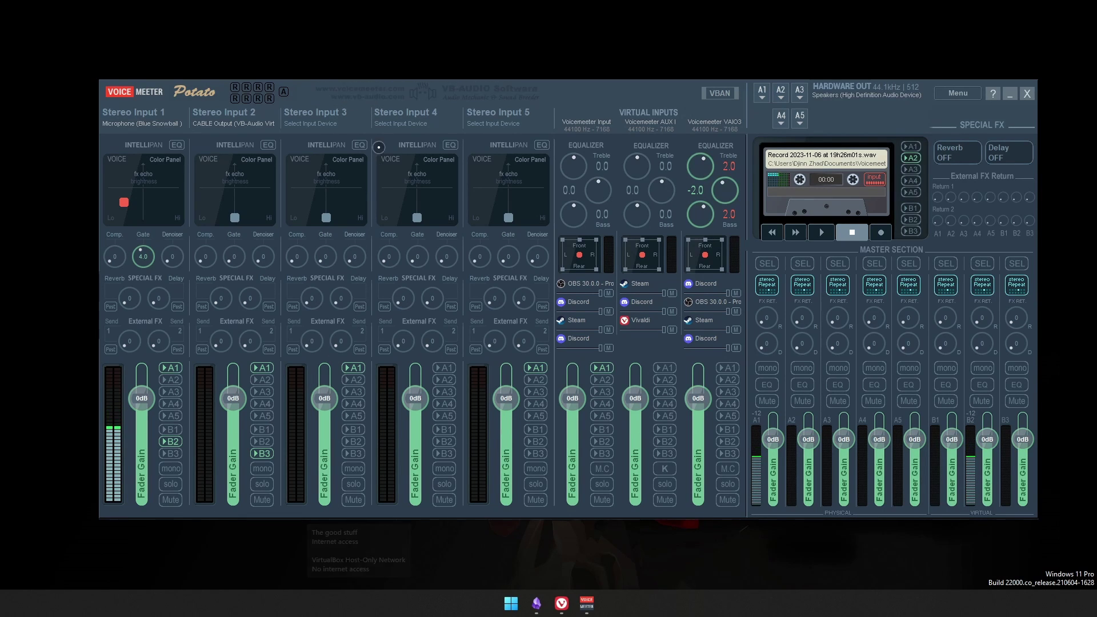
# Move the Voicemeeter window slightly higher and move the Vivaldi window off to the other monitor.
pyautogui.moveTo(613, 88); pyautogui.dragTo(610, 78)
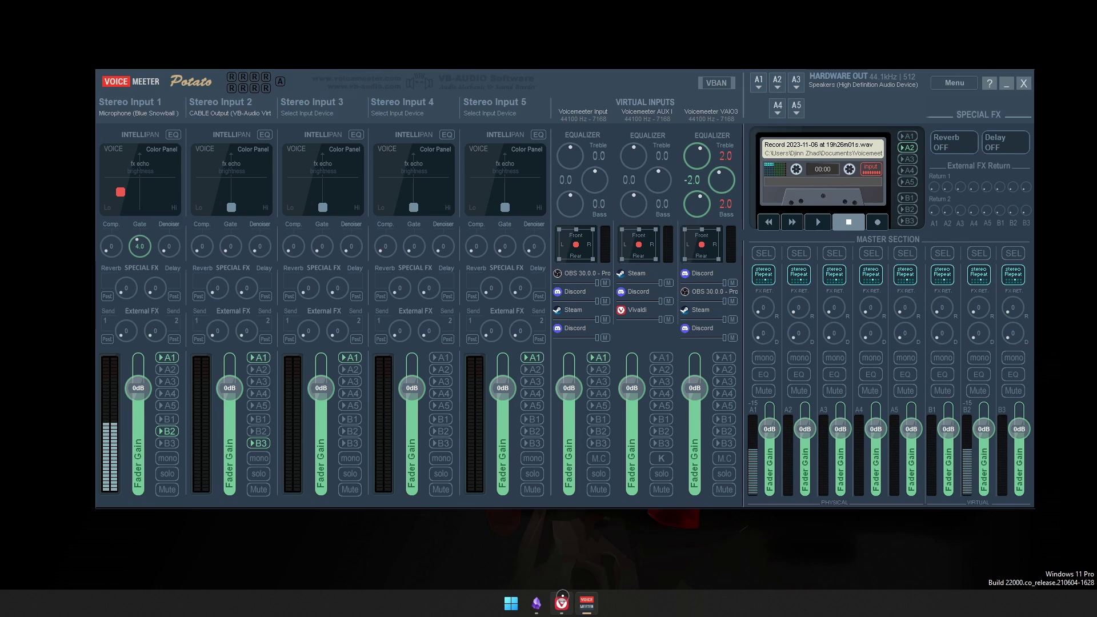
pyautogui.moveTo(562, 596)
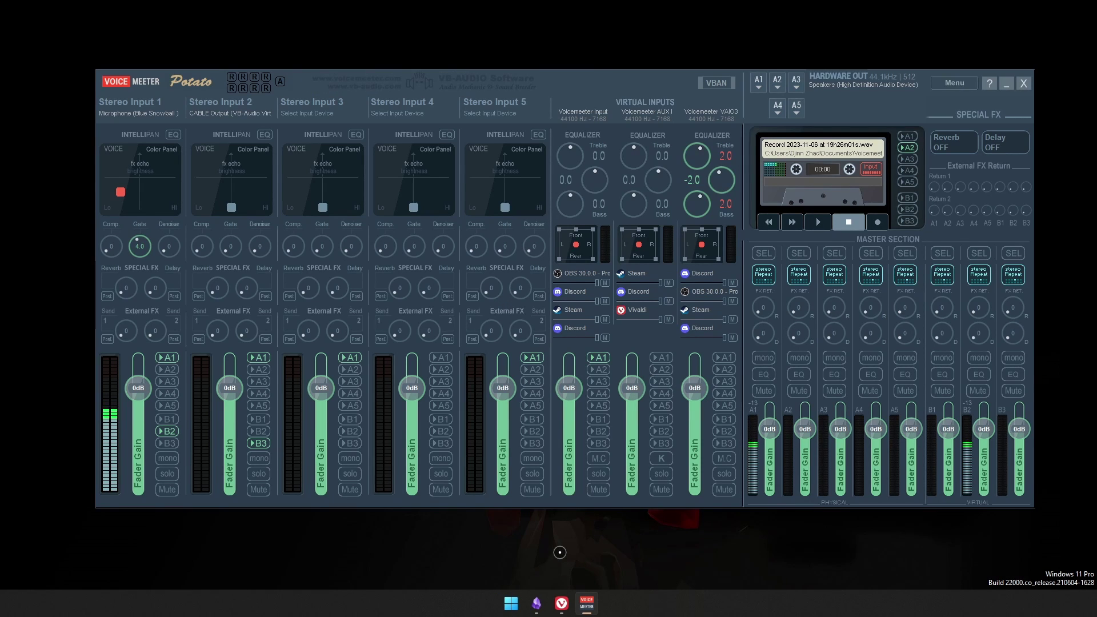
pyautogui.click(561, 604)
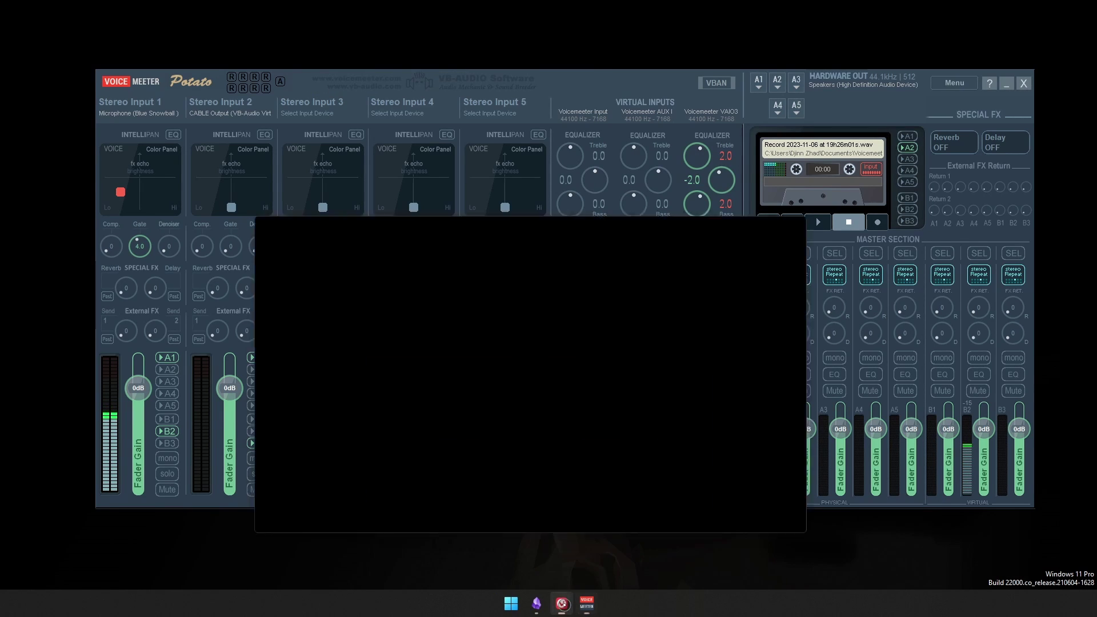
pyautogui.moveTo(729, 114); pyautogui.dragTo(0, 150)
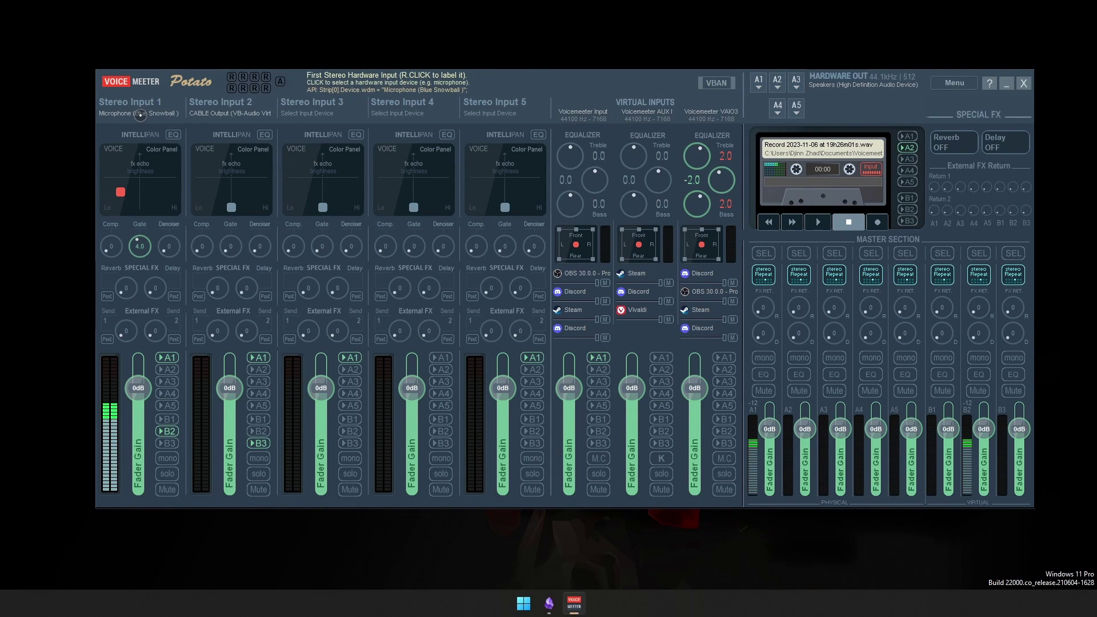
# Compare the WDM and MME device lists for Stereo Input 1 and close the selection without choosing a device.
pyautogui.click(140, 113)
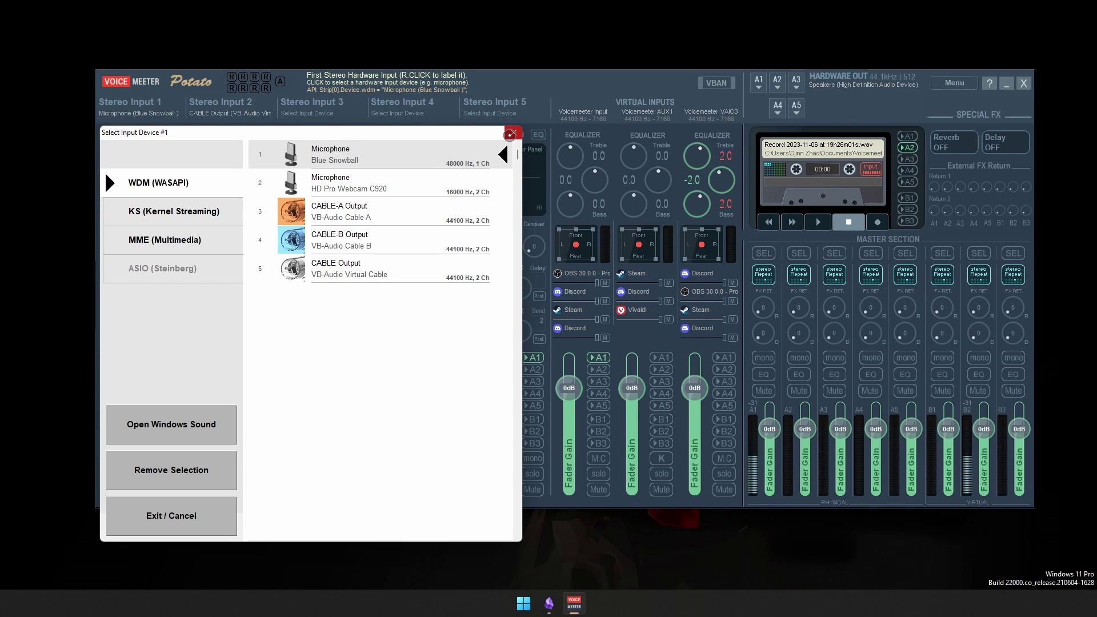
pyautogui.click(178, 240)
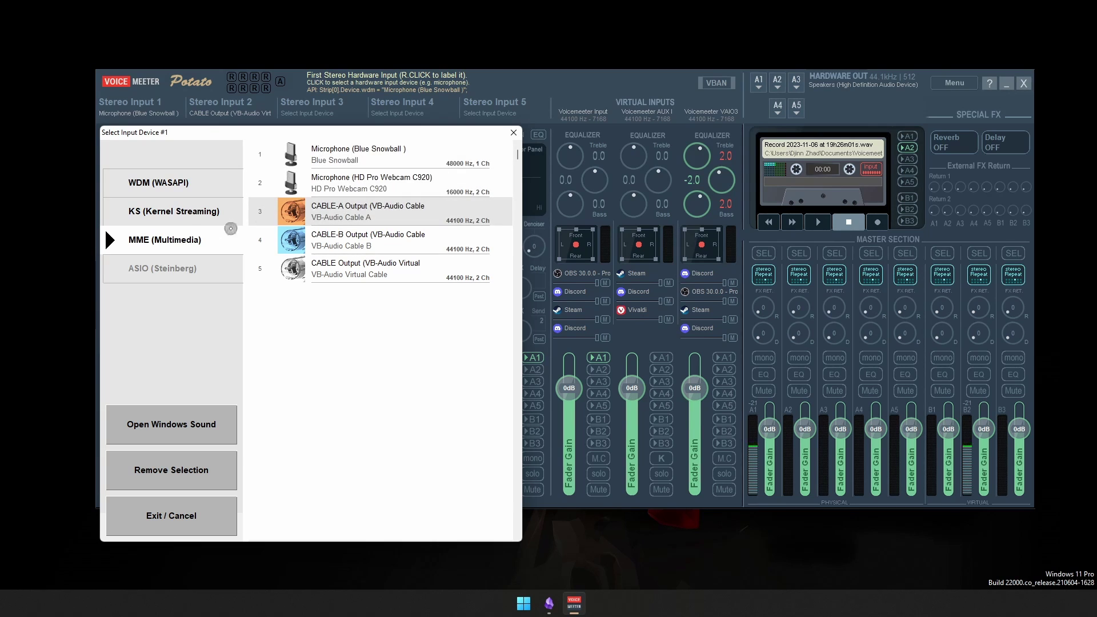
pyautogui.click(513, 133)
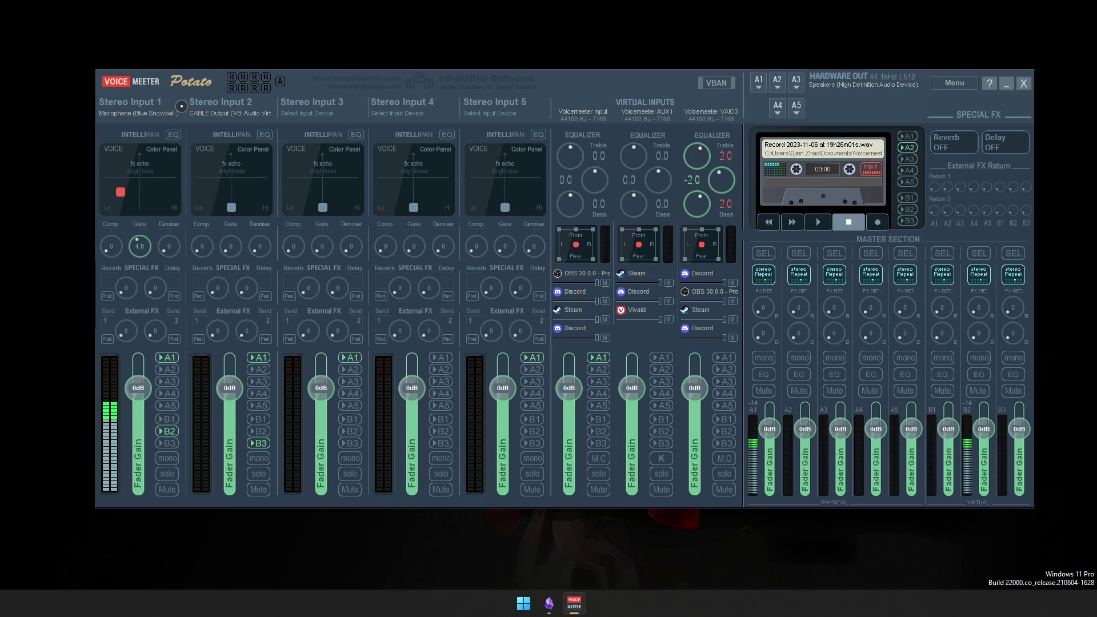
# Pick the WDM Blue Snowball microphone for Stereo Input 1, decline its removal, then switch the strip's A1 routing off and back on.
pyautogui.click(145, 113)
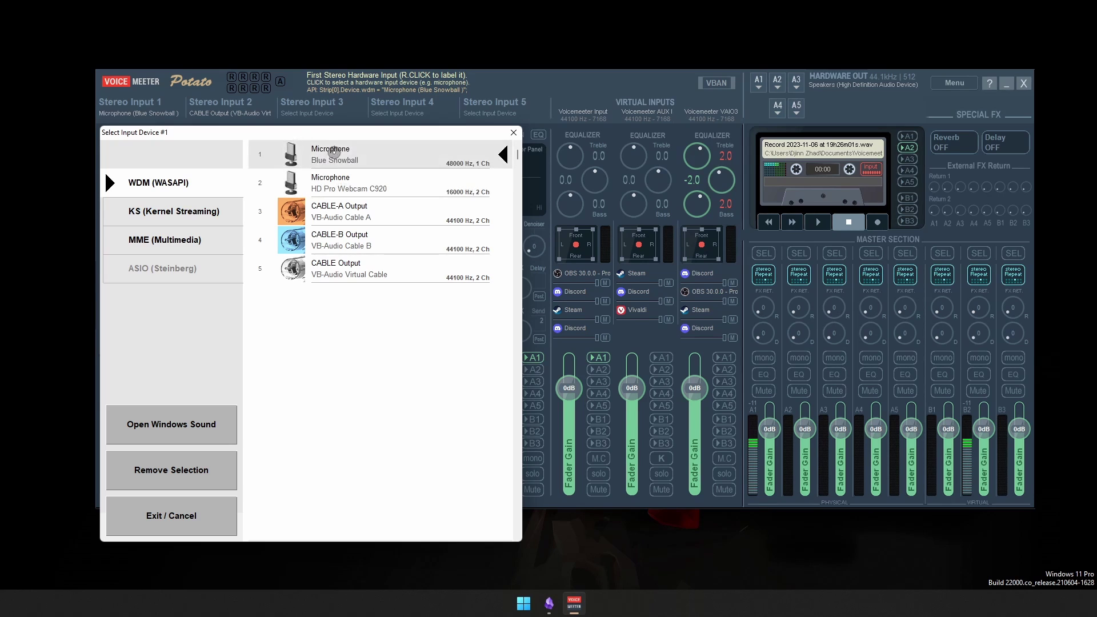
pyautogui.click(370, 157)
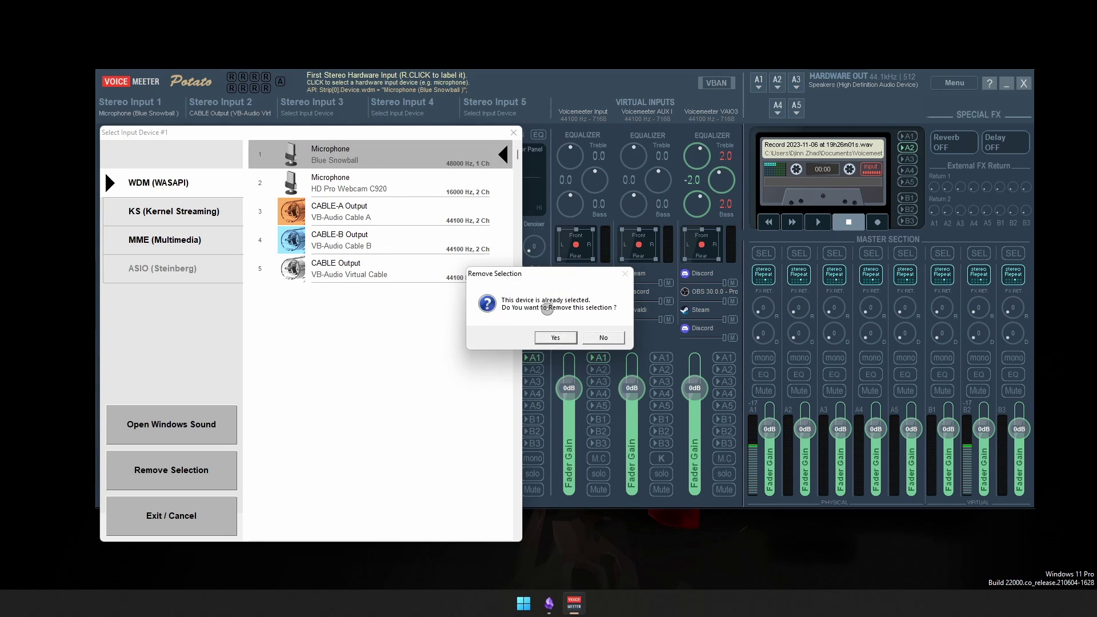
pyautogui.click(604, 337)
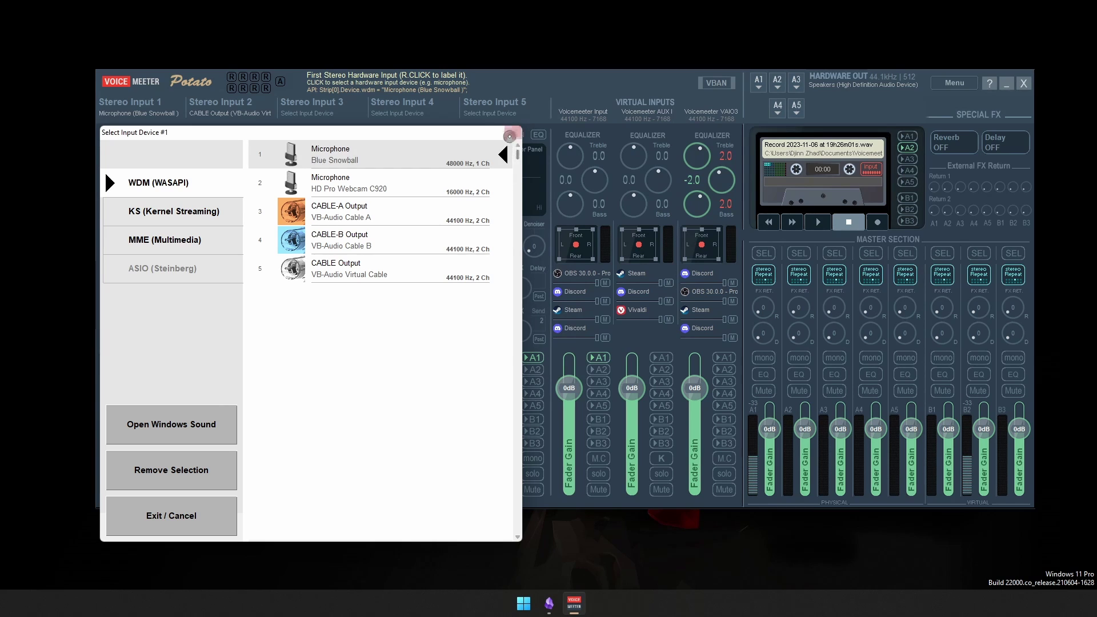
pyautogui.click(514, 133)
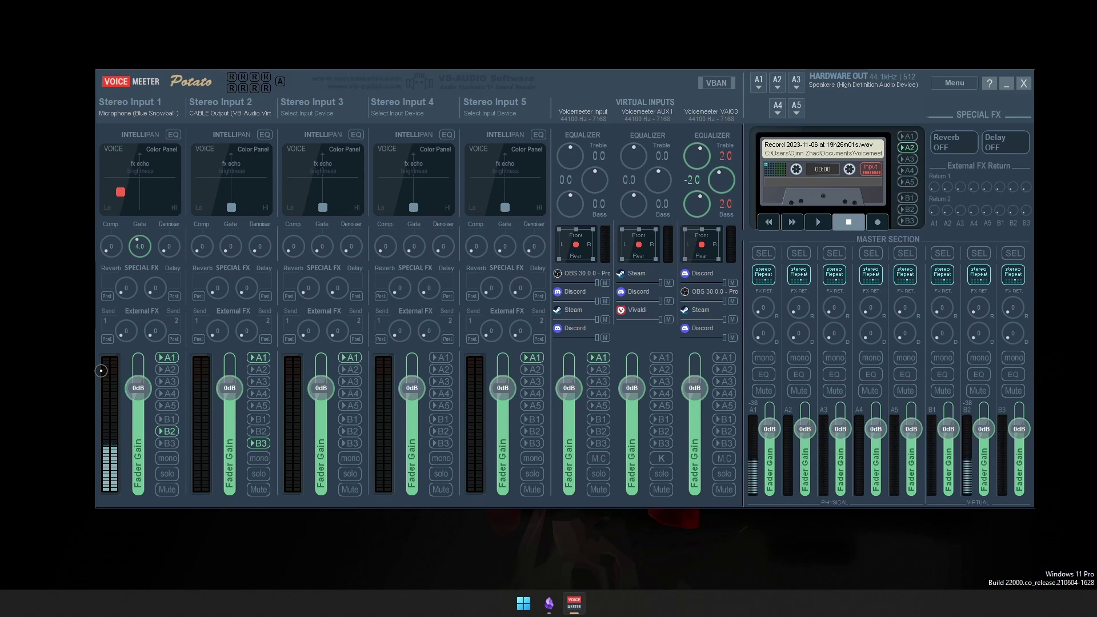
pyautogui.click(170, 358)
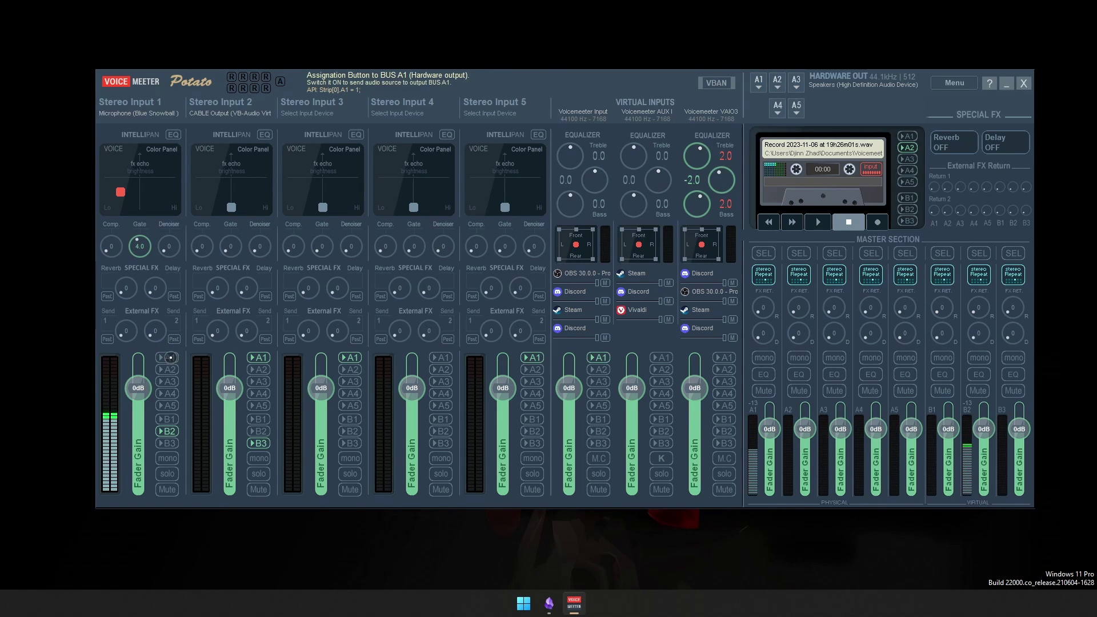
pyautogui.click(169, 357)
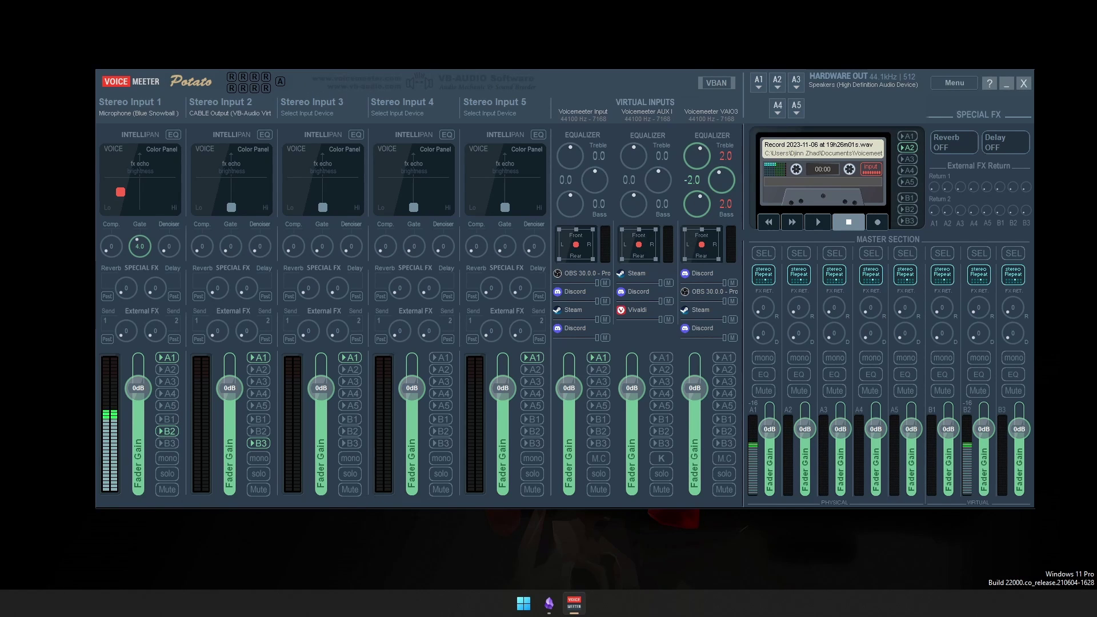
# Bring the Windows Sound settings over Voicemeeter, review the selected output and input devices, and clear the window away again.
pyautogui.moveTo(0, 60); pyautogui.dragTo(470, 74)
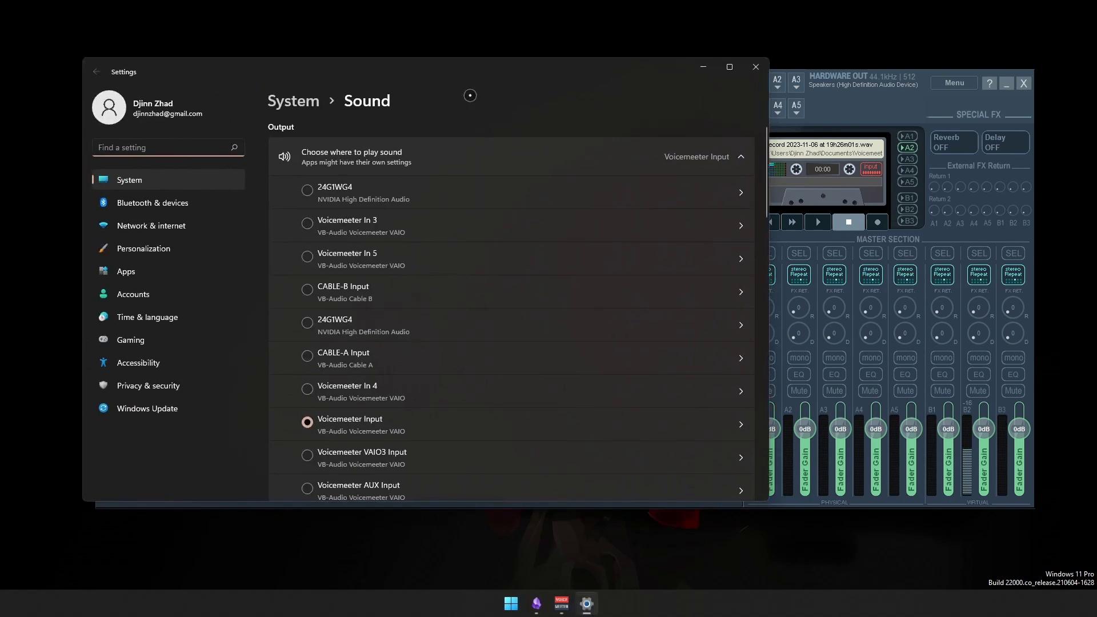
pyautogui.scroll(-8, 451, 322)
pyautogui.scroll(-5, 449, 323)
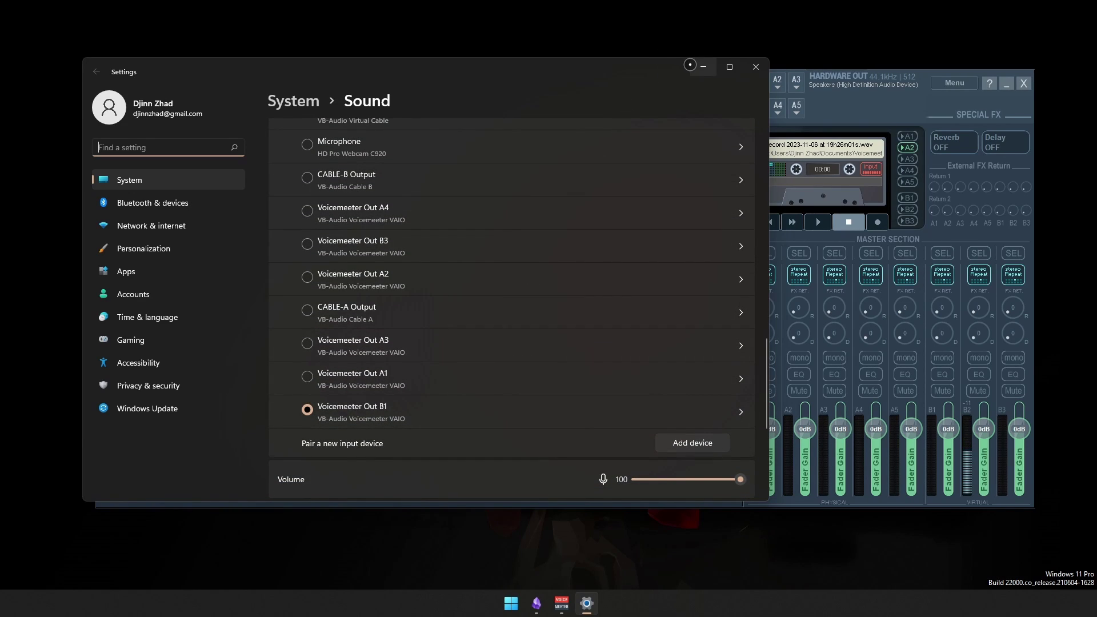
pyautogui.moveTo(607, 69); pyautogui.dragTo(310, 88)
pyautogui.hotkey('alt', 'F4')
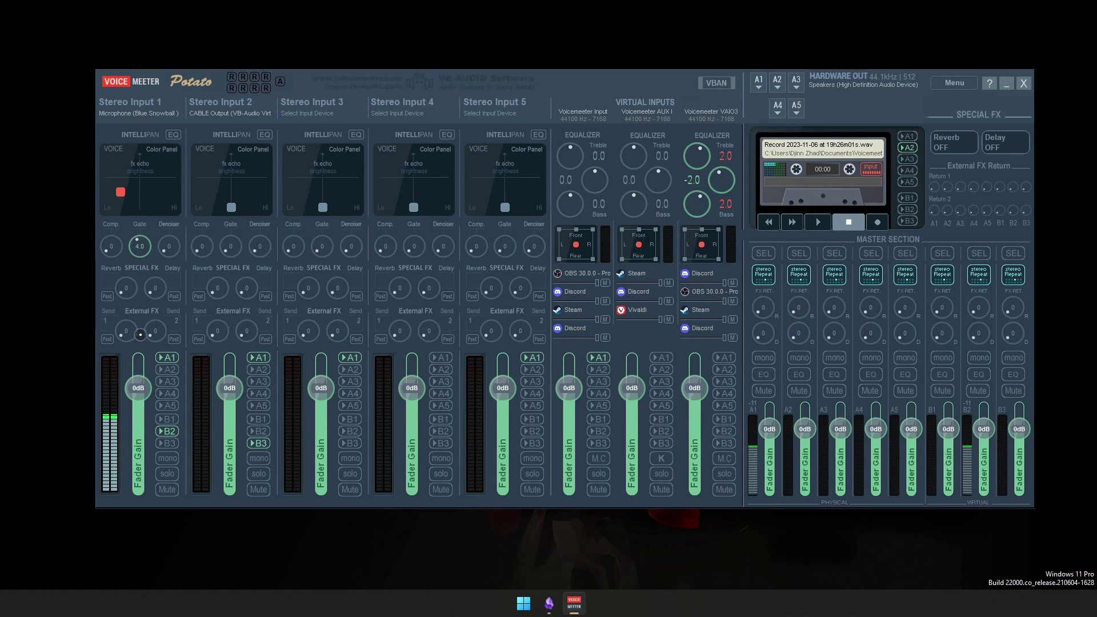
# Demonstrate the virtual outputs on Stereo Input 1 by switching B1 on and off twice and B3 on and off once.
pyautogui.click(167, 419)
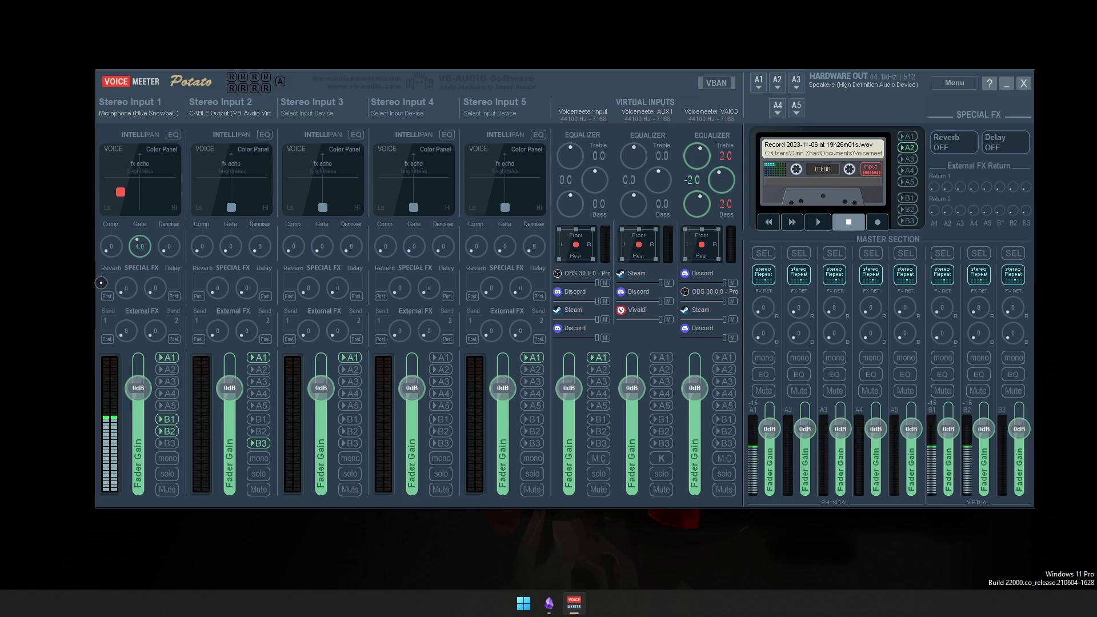
pyautogui.click(169, 418)
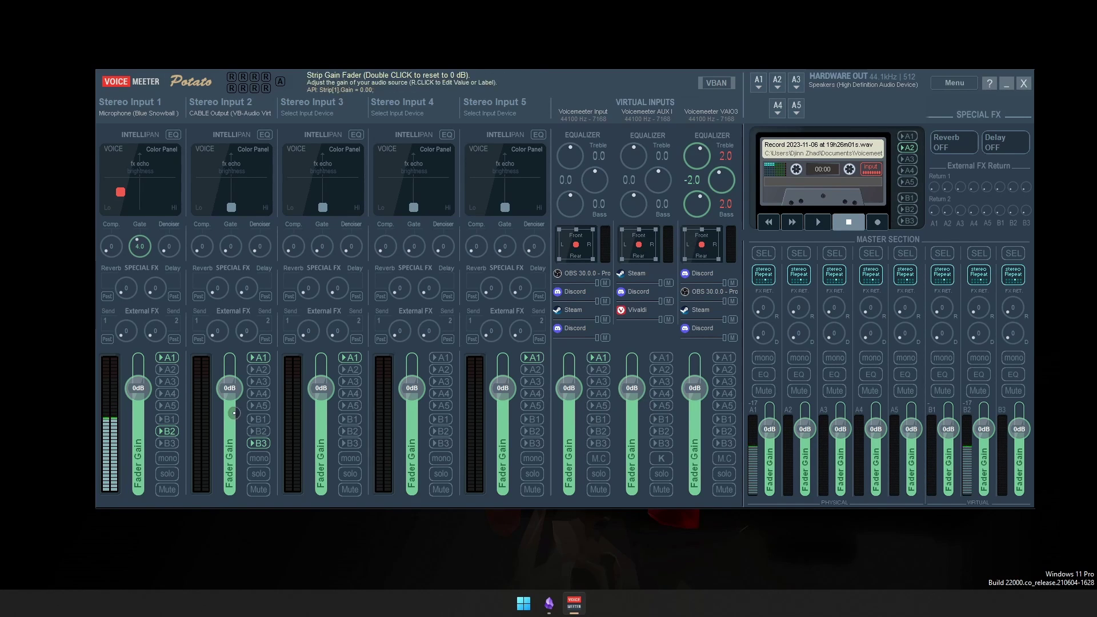
pyautogui.click(169, 419)
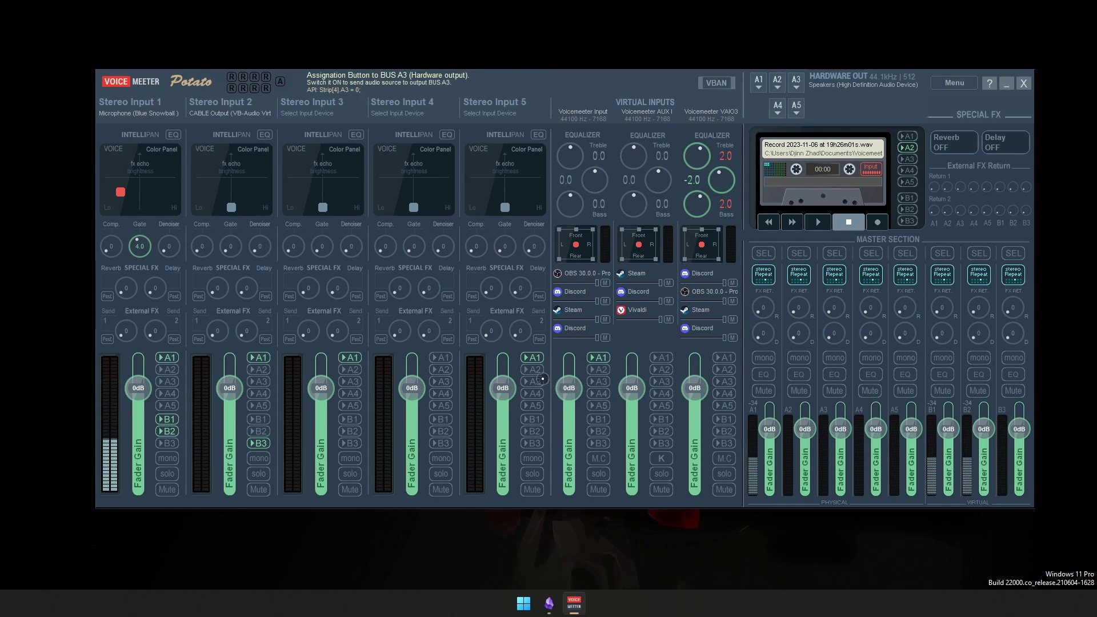
pyautogui.click(170, 421)
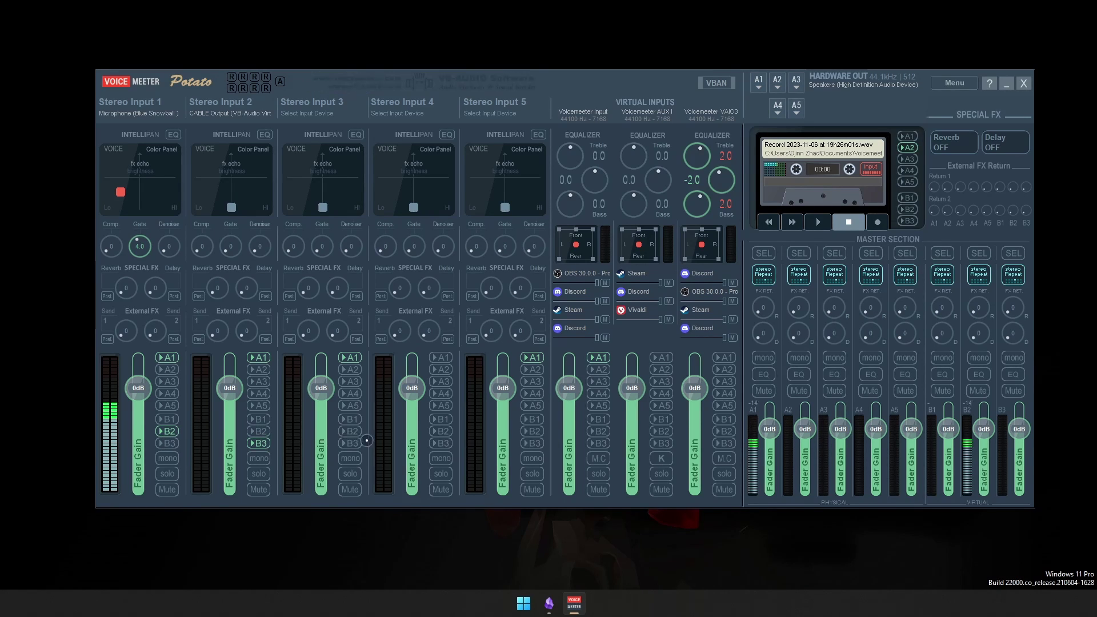
pyautogui.click(175, 444)
pyautogui.click(175, 444)
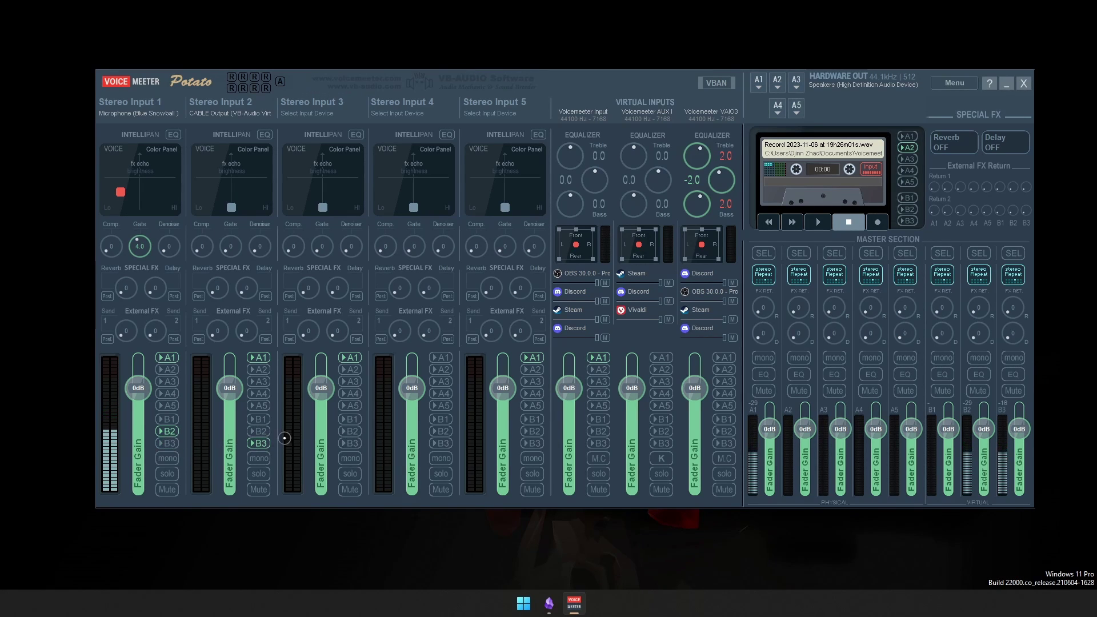
# Enable the B3 routing on Stereo Inputs 3, 4 and 5.
pyautogui.click(350, 443)
pyautogui.click(441, 443)
pyautogui.click(524, 443)
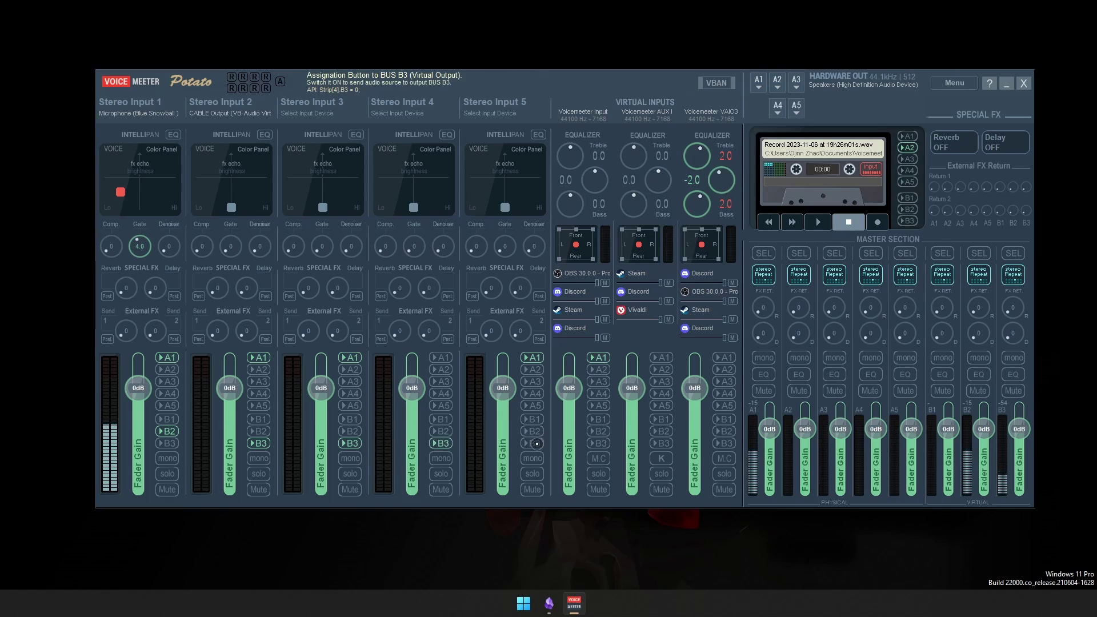
# Enable B3 on Voicemeeter Input and Voicemeeter AUX, and switch B3 off on Stereo Inputs 2 to 5 and Voicemeeter Input.
pyautogui.click(599, 444)
pyautogui.click(662, 443)
pyautogui.click(258, 444)
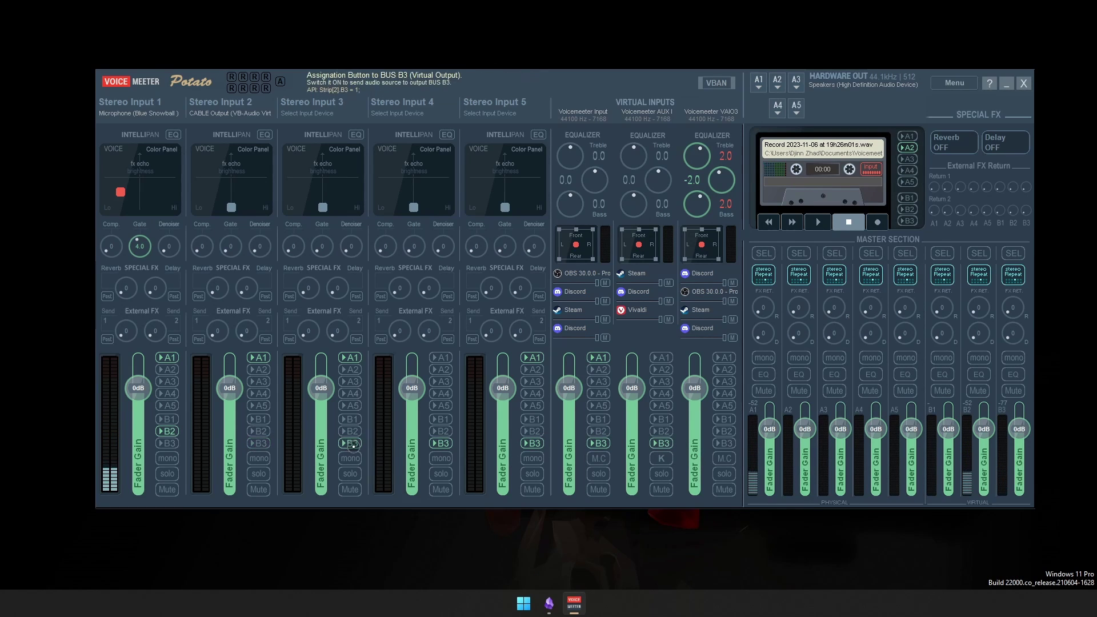
pyautogui.click(350, 443)
pyautogui.click(441, 443)
pyautogui.click(532, 444)
pyautogui.click(599, 444)
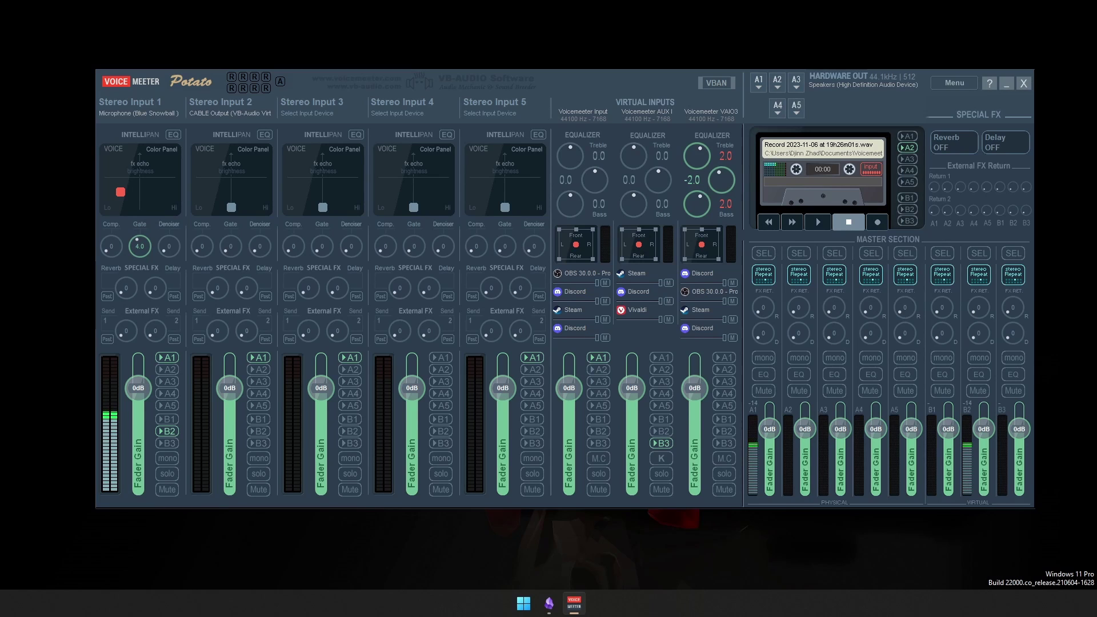
# Bring Discord's voice settings over the mixer and set the input device to Voicemeeter Out B2.
pyautogui.moveTo(0, 113); pyautogui.dragTo(563, 109)
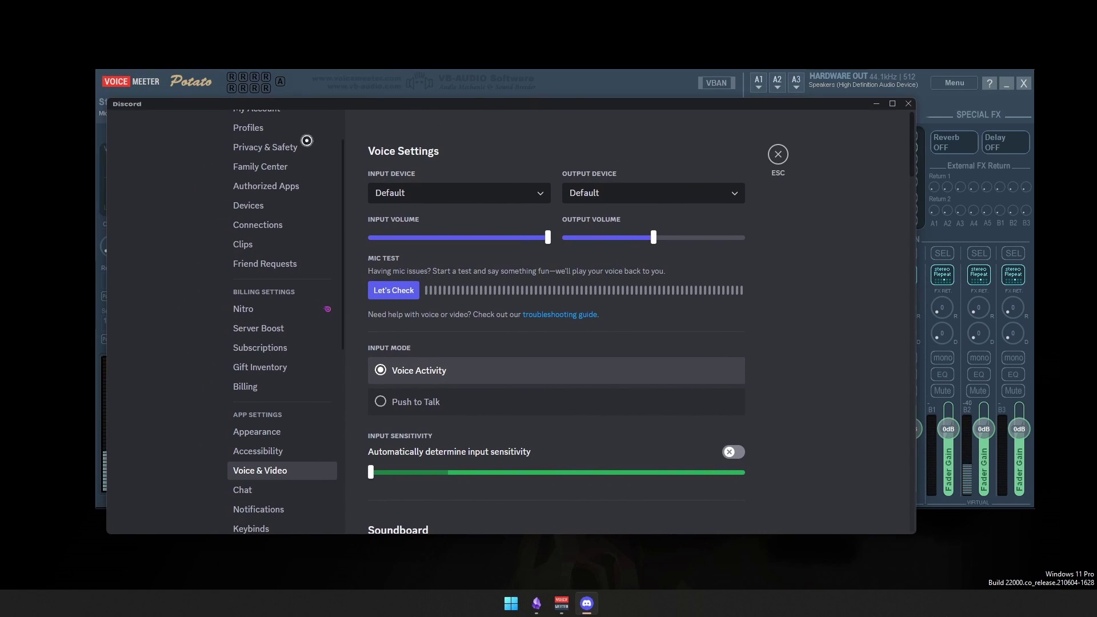
pyautogui.scroll(1, 281, 235)
pyautogui.scroll(-3, 245, 320)
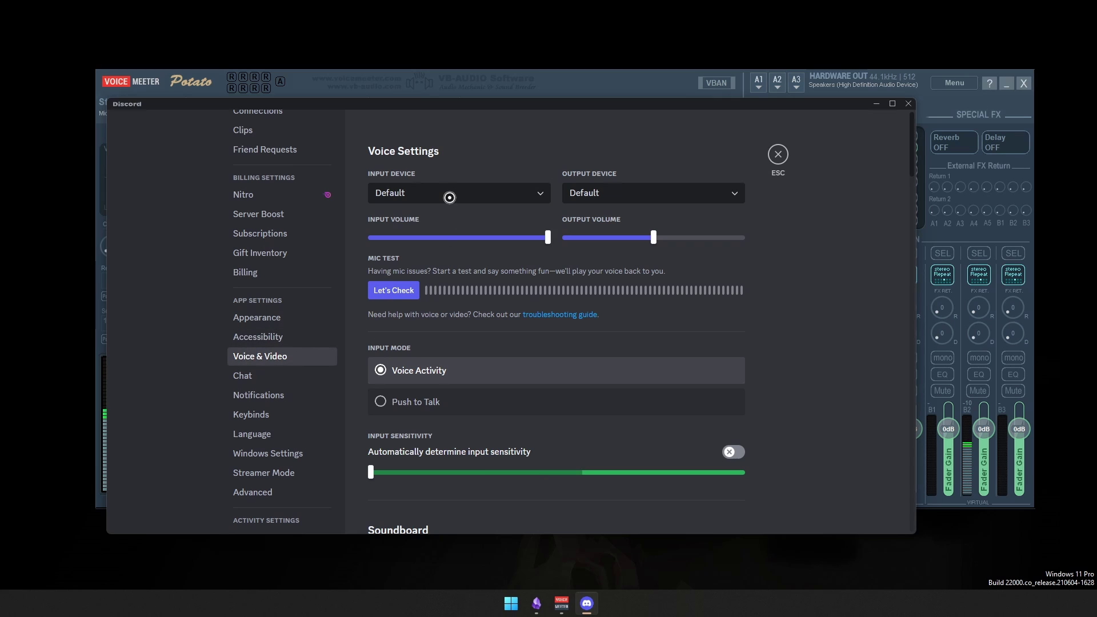
pyautogui.click(449, 197)
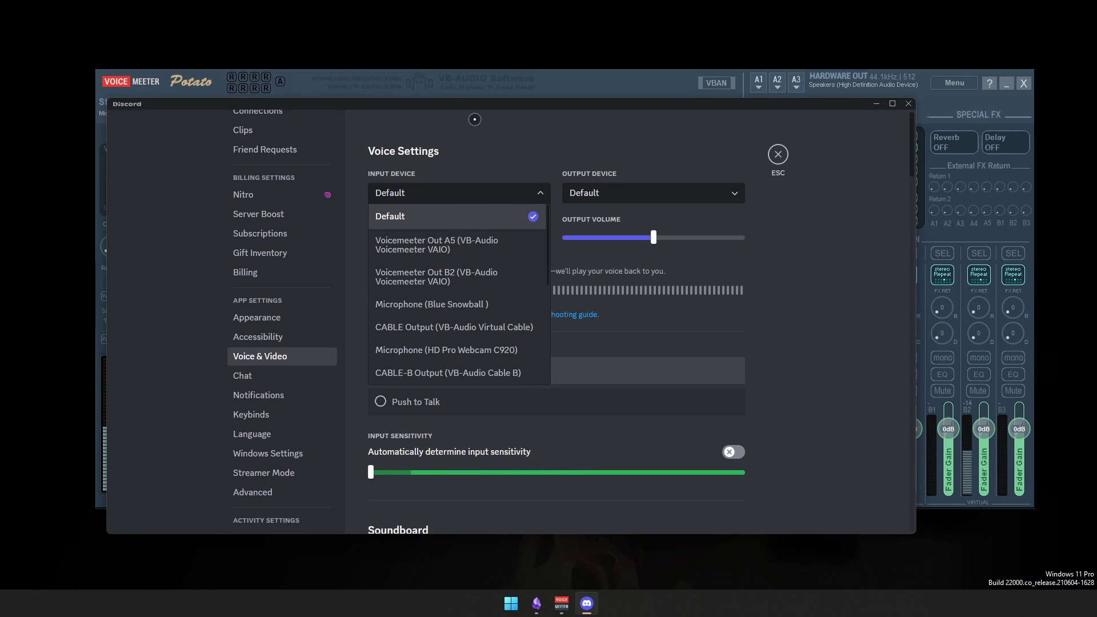
pyautogui.moveTo(474, 105); pyautogui.dragTo(585, 100)
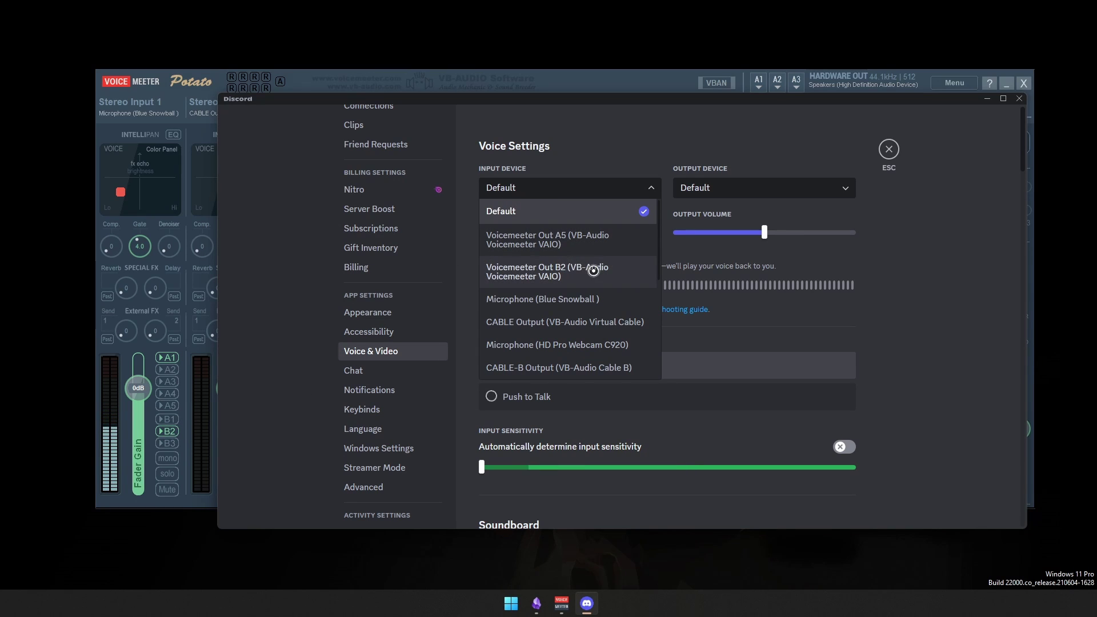
pyautogui.click(594, 271)
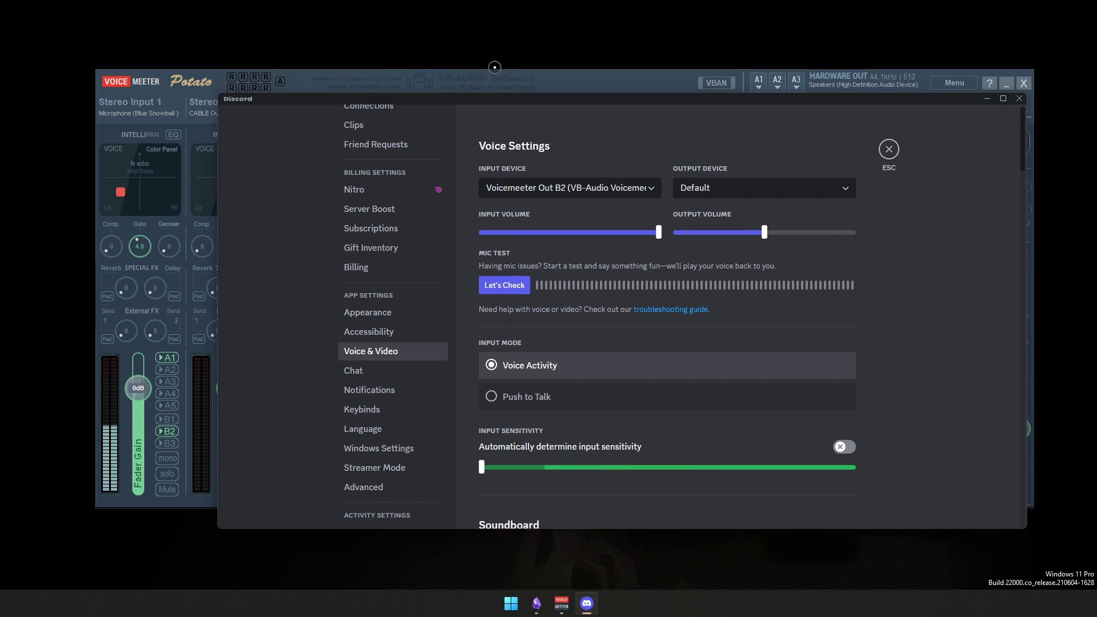
# Set Discord's output device to Voicemeeter AUX Input, keeping the mixer's virtual input names in view.
pyautogui.moveTo(485, 98); pyautogui.dragTo(340, 108)
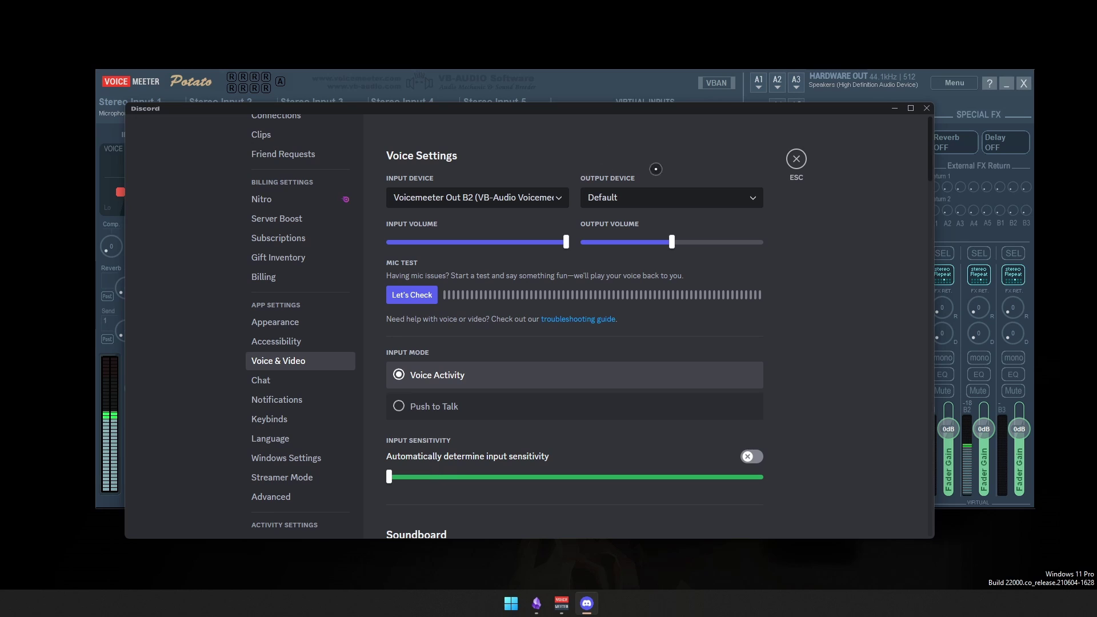
pyautogui.click(658, 196)
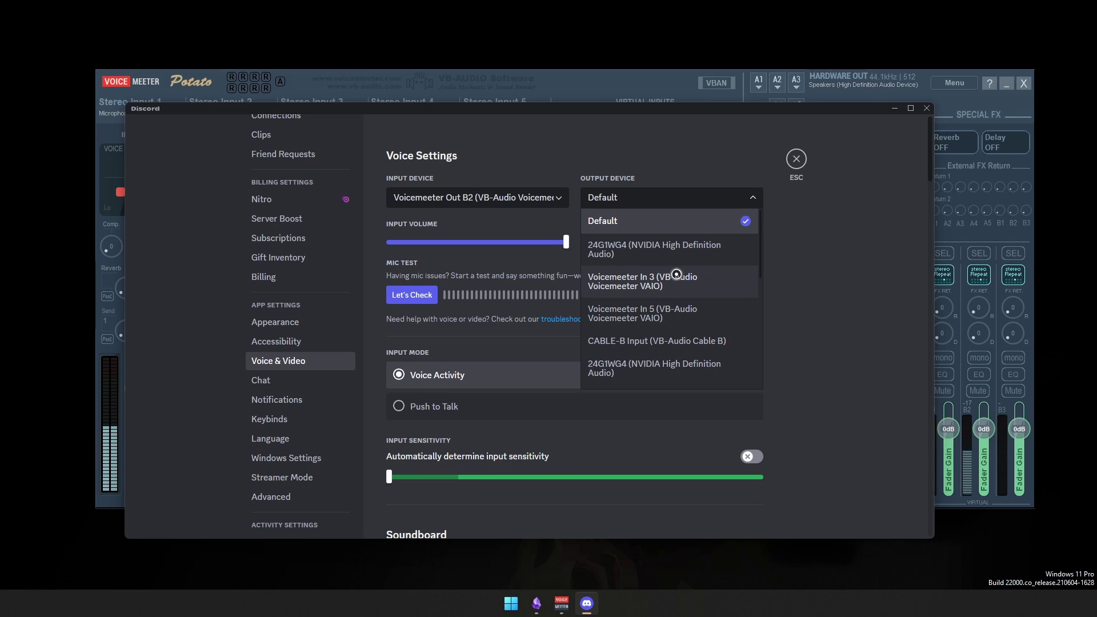
pyautogui.moveTo(648, 109); pyautogui.dragTo(641, 174)
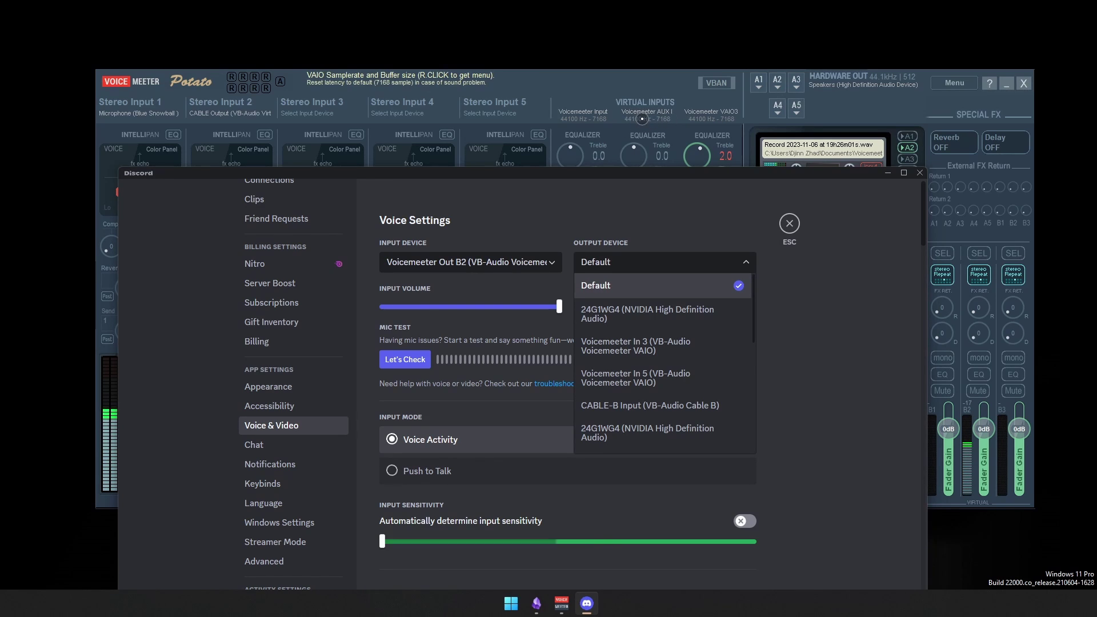
pyautogui.scroll(-3, 657, 377)
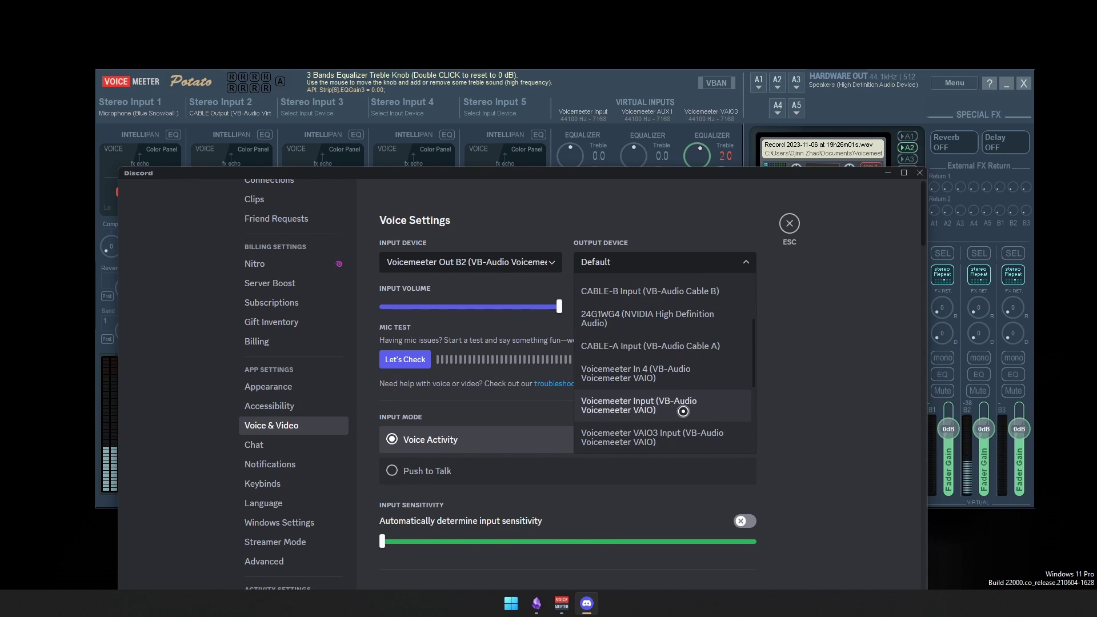
pyautogui.scroll(-2, 681, 357)
pyautogui.click(680, 357)
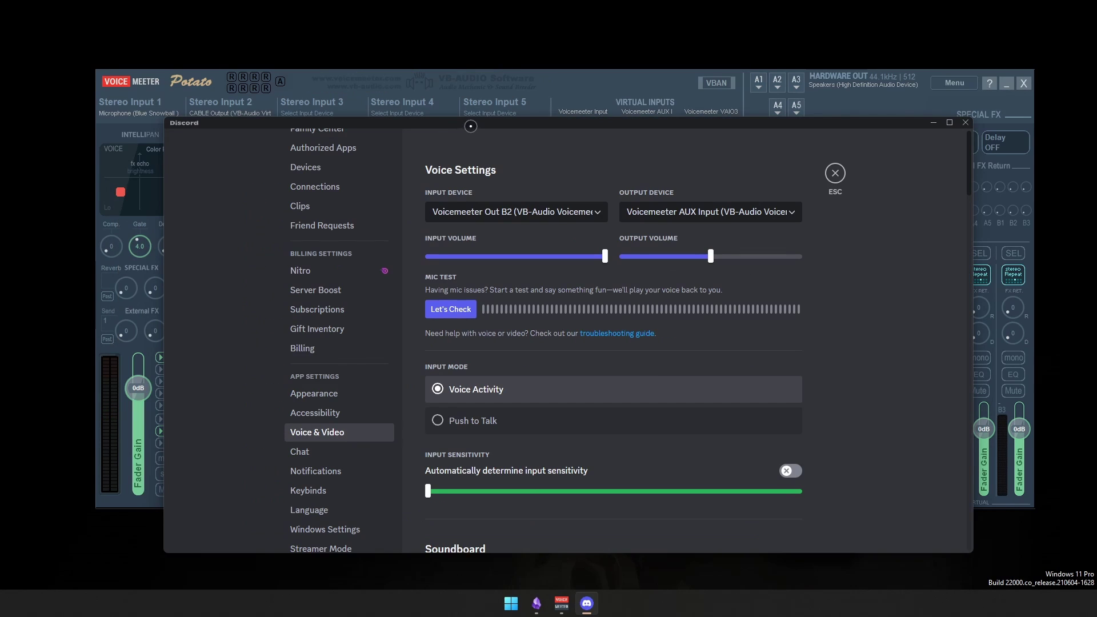
# Start Discord's mic test and move its window aside to uncover the mixer's output meters and the Stereo Input 1 strip.
pyautogui.moveTo(445, 121); pyautogui.dragTo(367, 116)
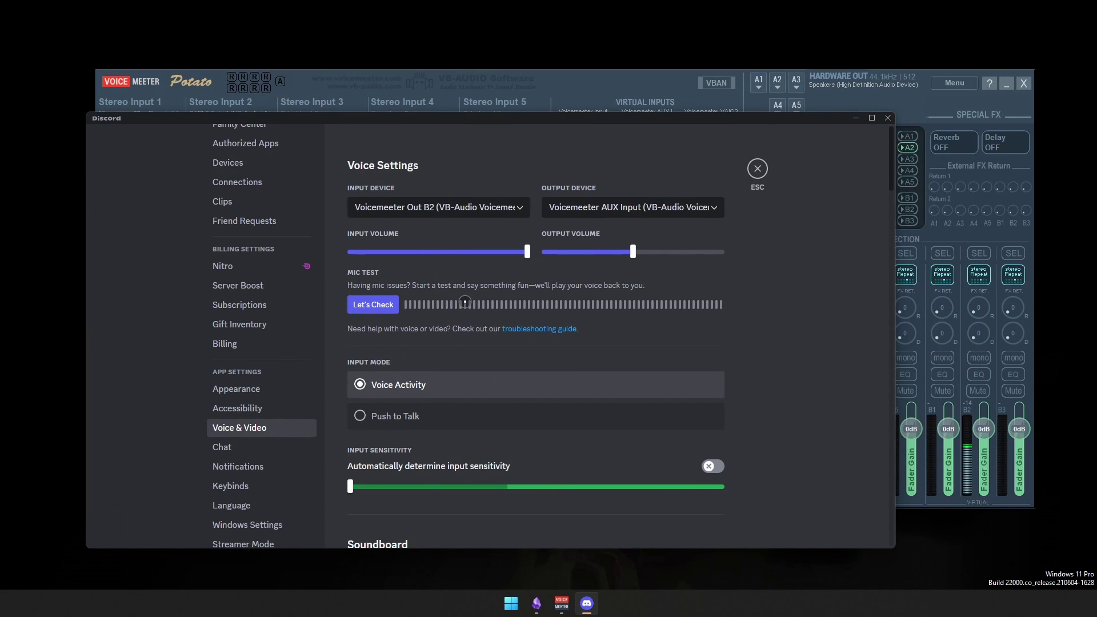
pyautogui.click(379, 303)
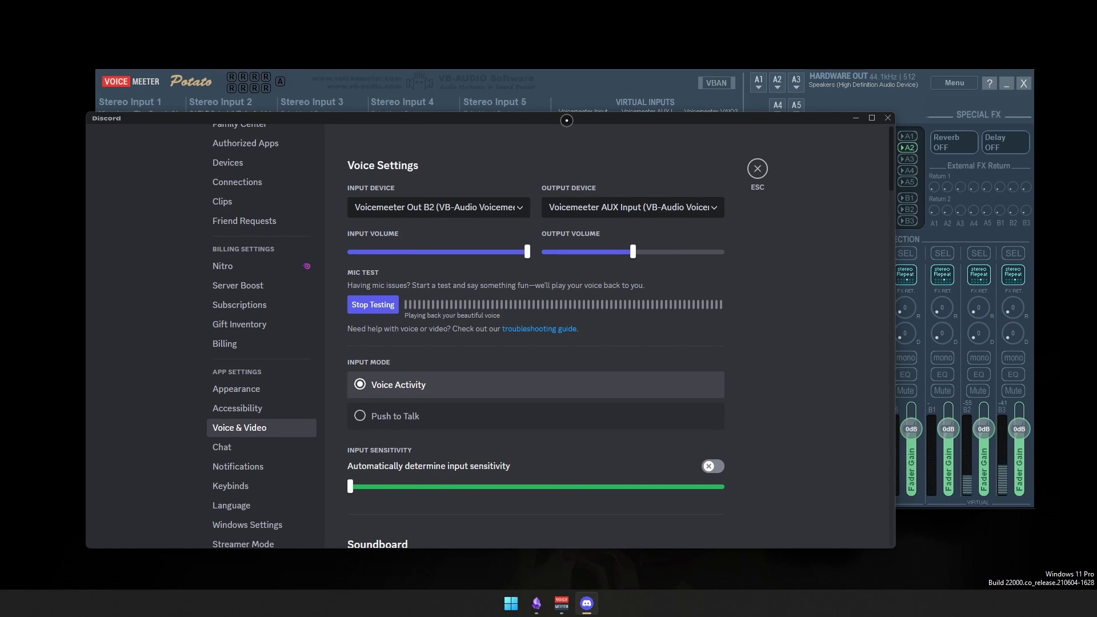
pyautogui.moveTo(567, 121); pyautogui.dragTo(634, 122)
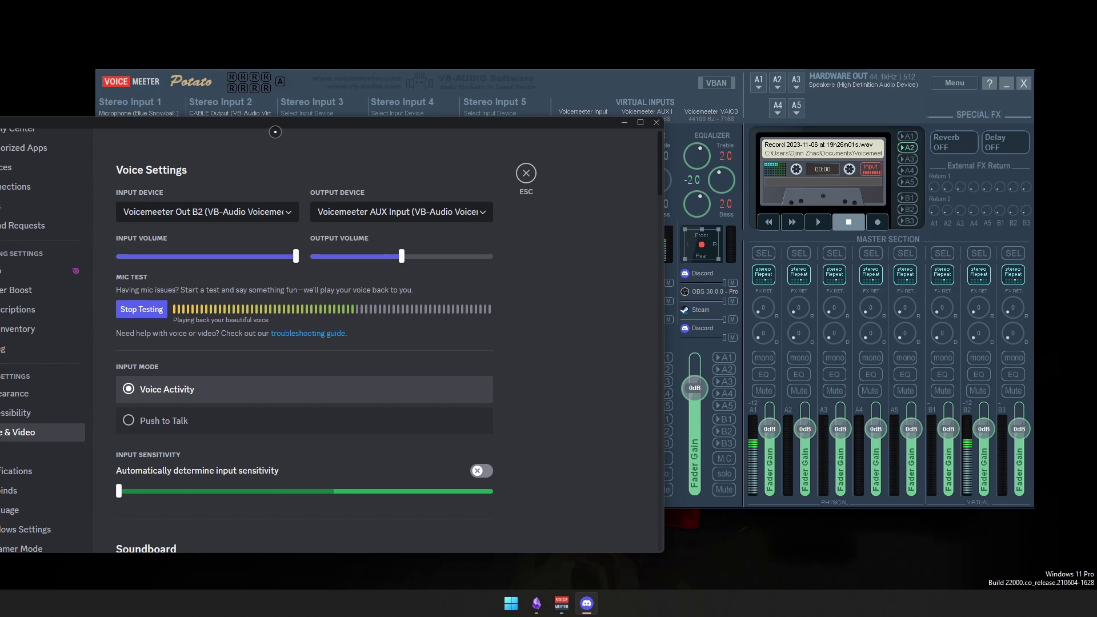
pyautogui.moveTo(274, 122); pyautogui.dragTo(708, 117)
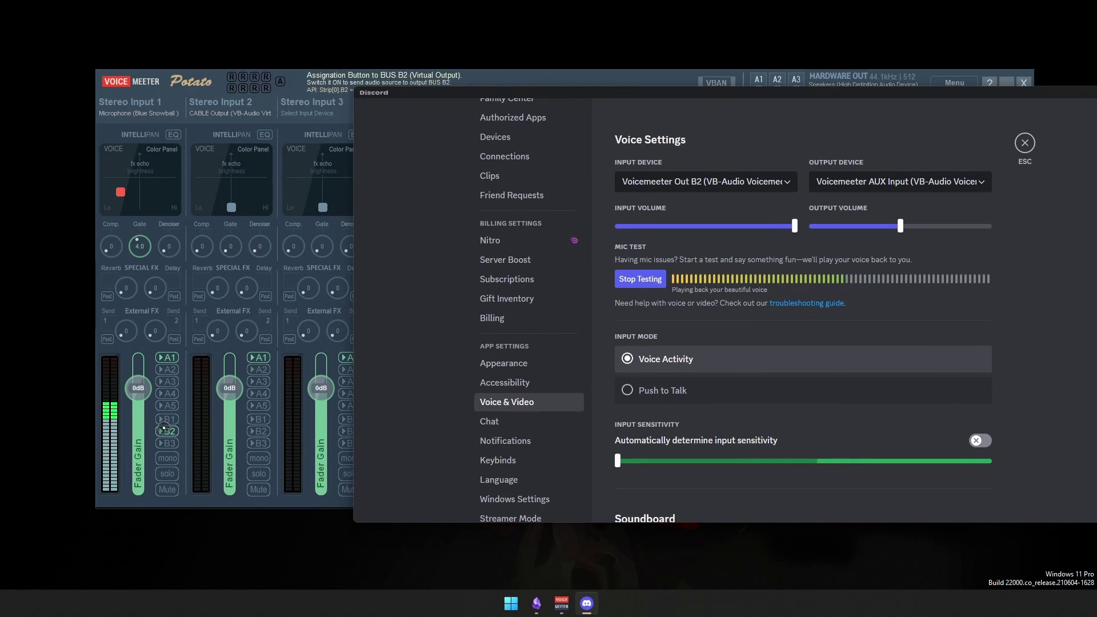
# Switch Stereo Input 1 from B2 to B3, check the effect on Discord's mic test, and restore B2 with B3 off.
pyautogui.click(168, 444)
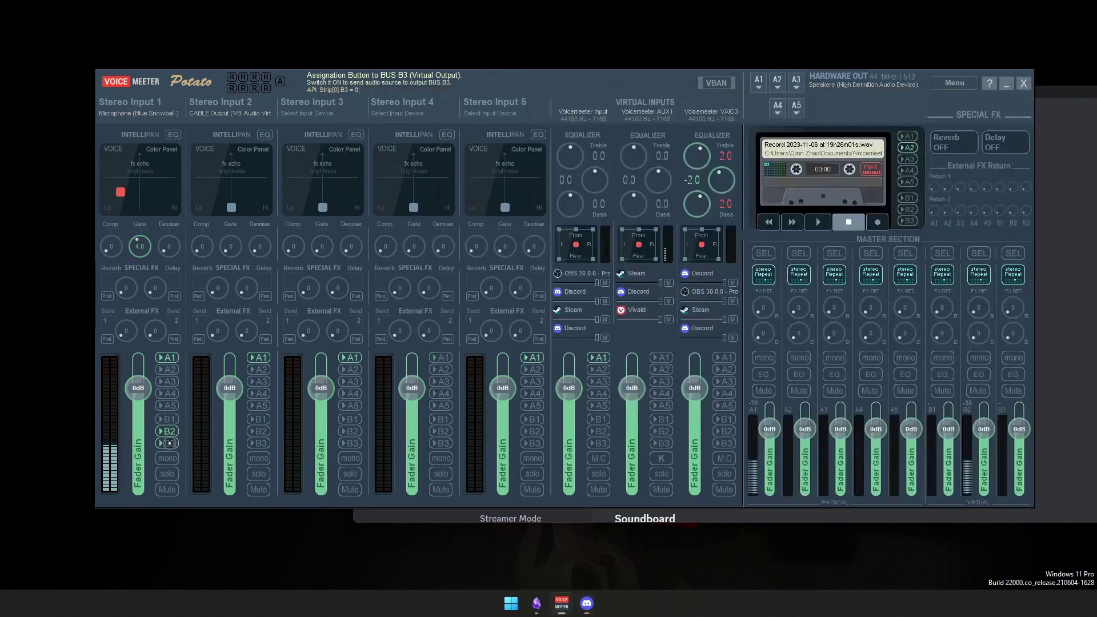
pyautogui.click(169, 444)
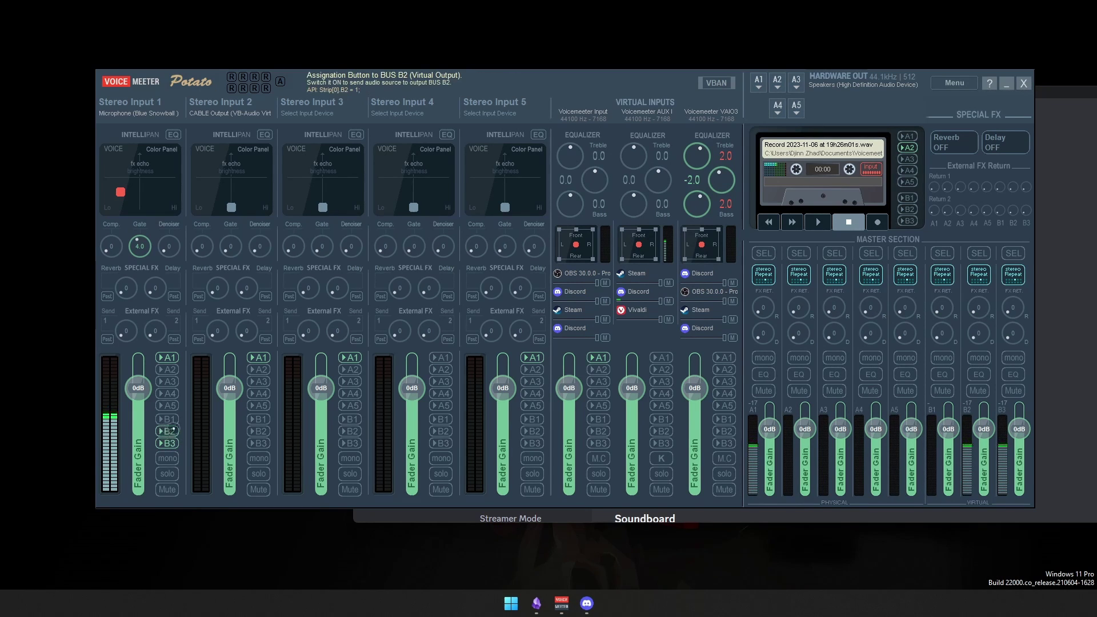
pyautogui.click(169, 431)
pyautogui.click(1053, 89)
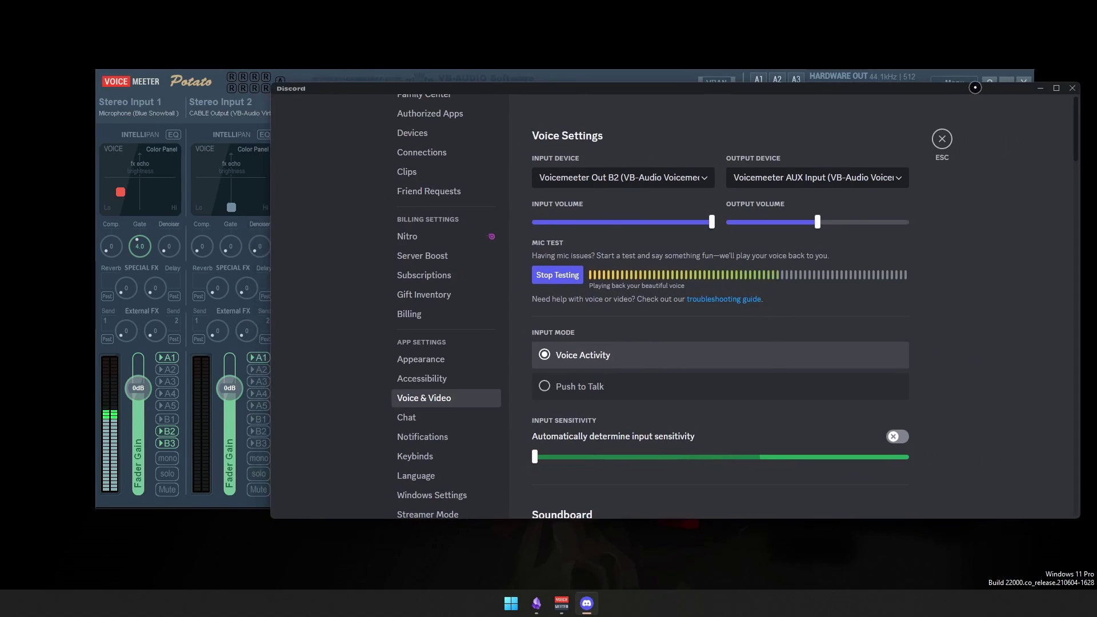
pyautogui.click(171, 431)
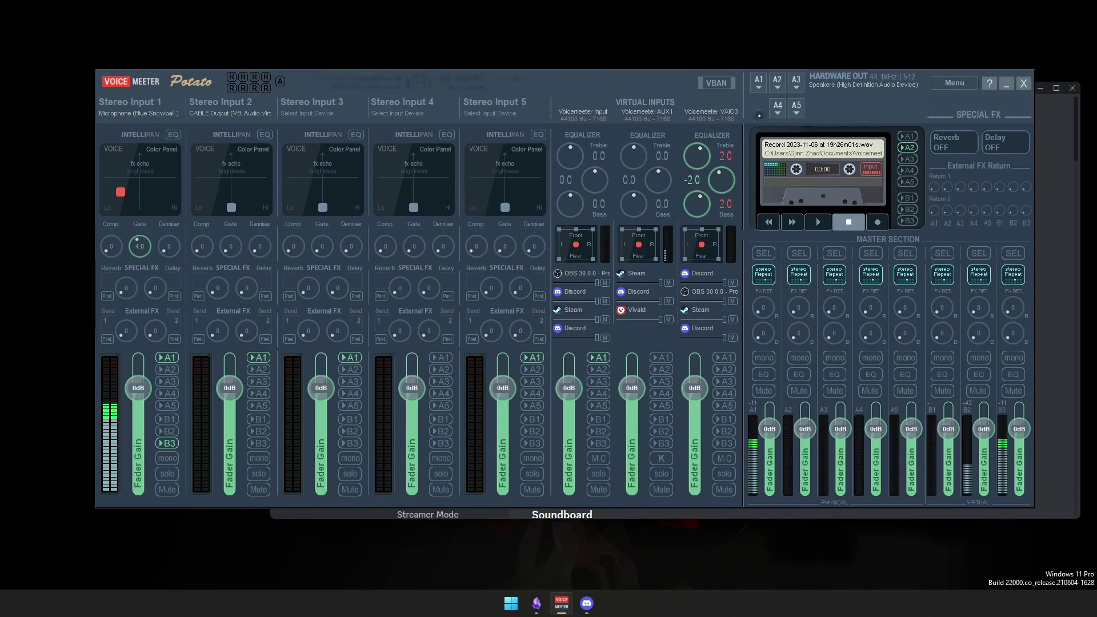
pyautogui.click(1057, 107)
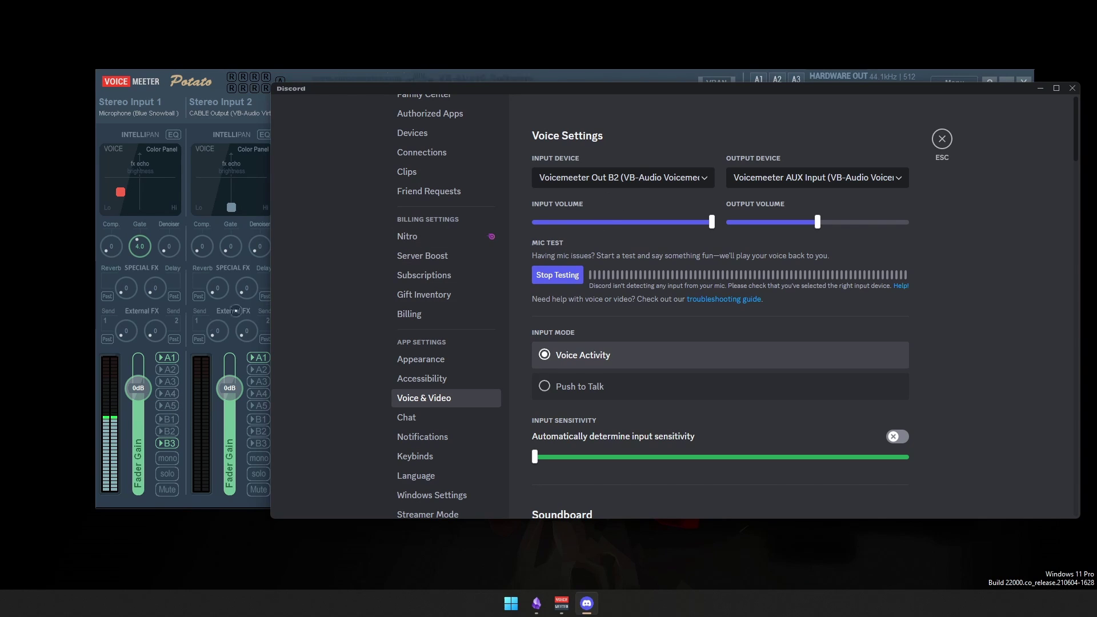
pyautogui.click(162, 430)
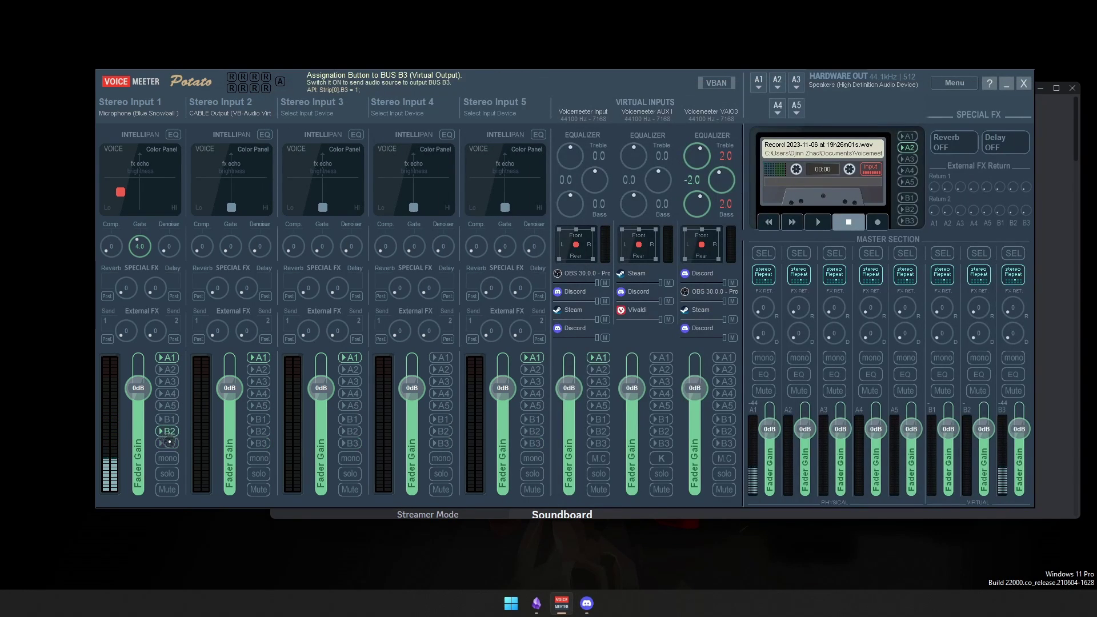
pyautogui.click(1046, 122)
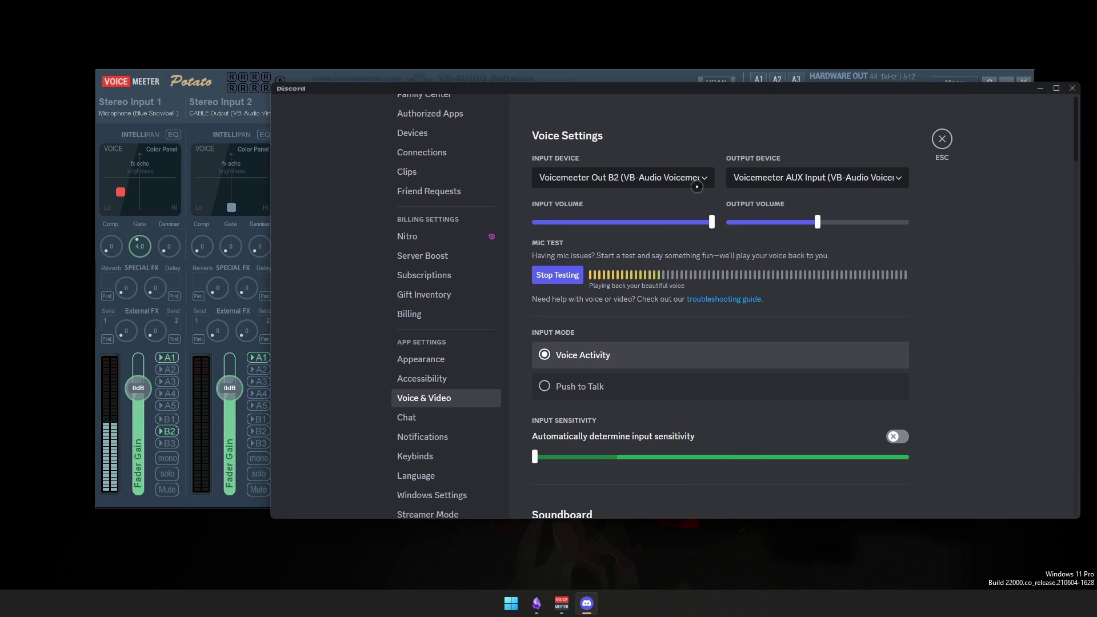
# Uncover the whole mixer and demonstrate Voicemeeter AUX routing by switching B3 and B2 on and off again.
pyautogui.moveTo(693, 94); pyautogui.dragTo(411, 113)
pyautogui.moveTo(634, 92); pyautogui.dragTo(685, 71)
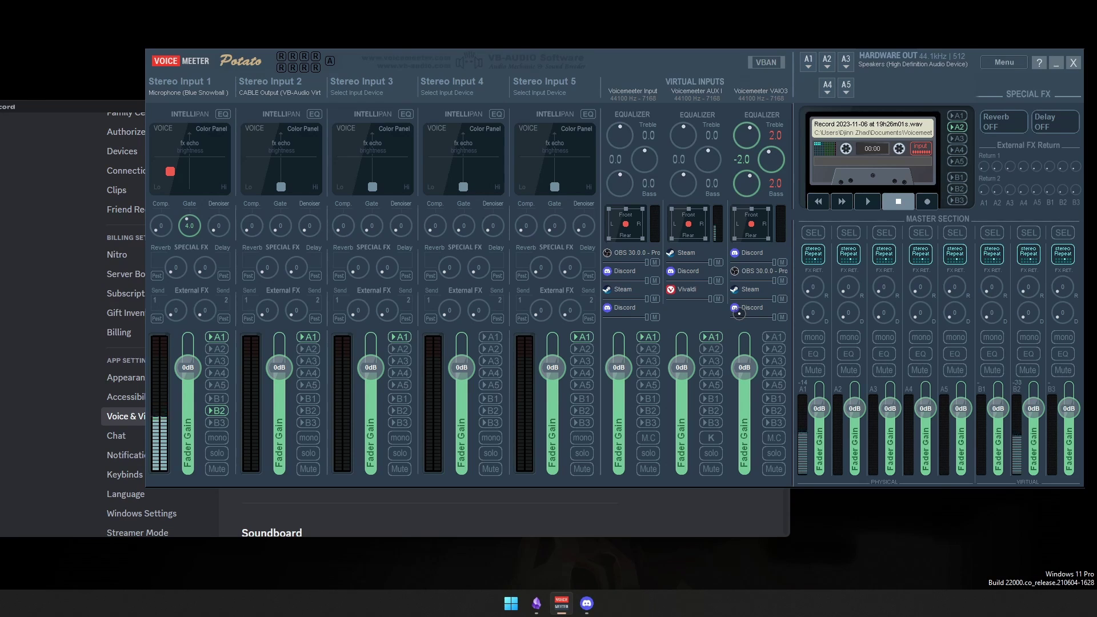
pyautogui.click(712, 423)
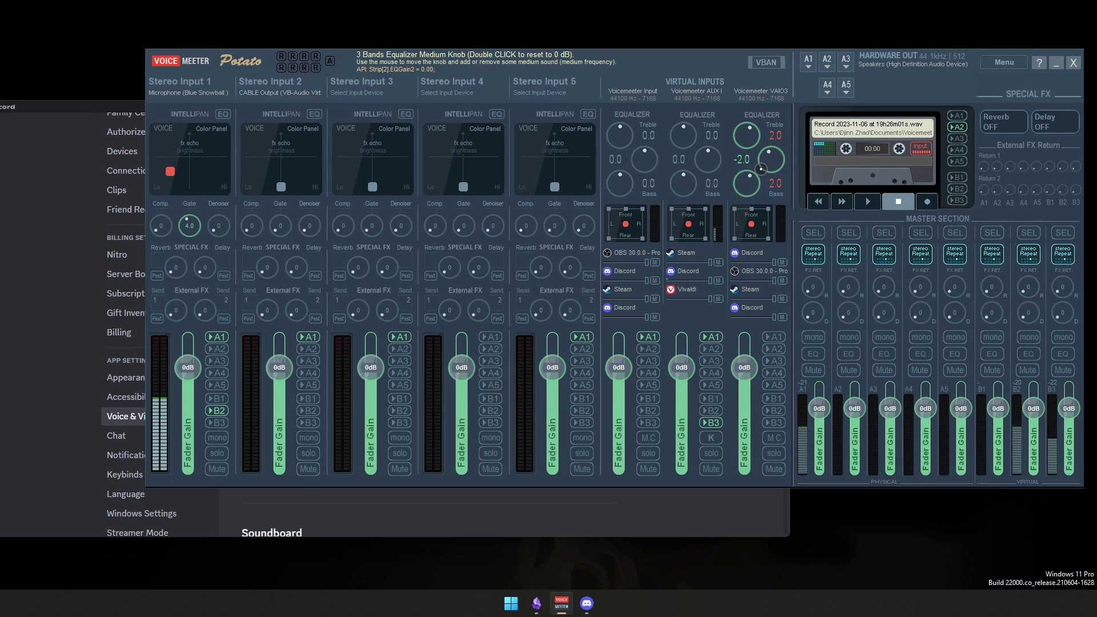
pyautogui.click(711, 411)
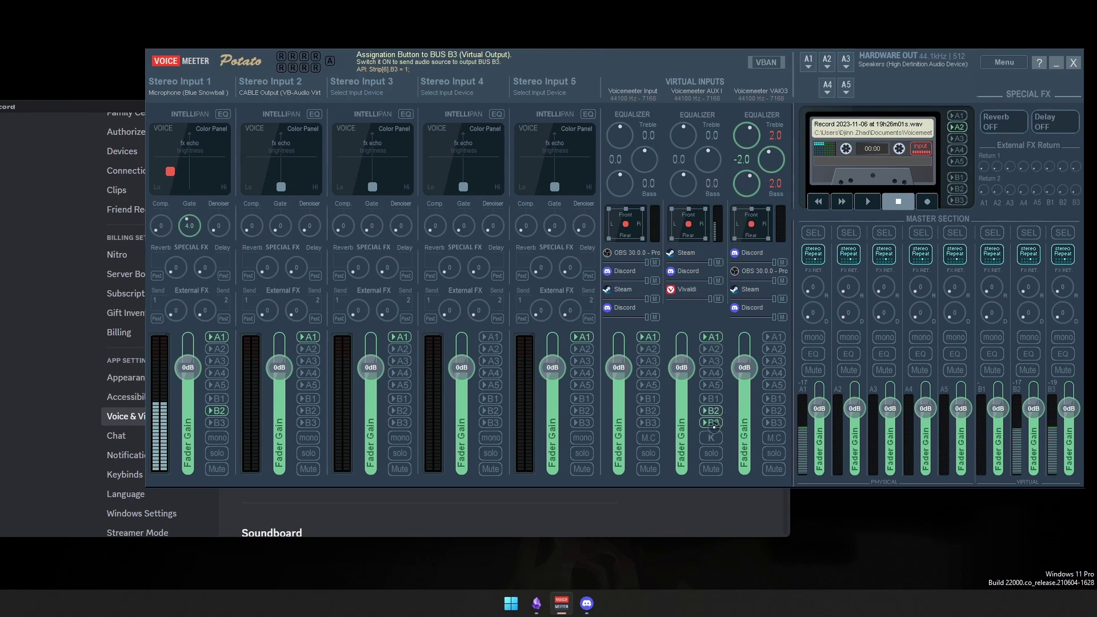
pyautogui.click(711, 411)
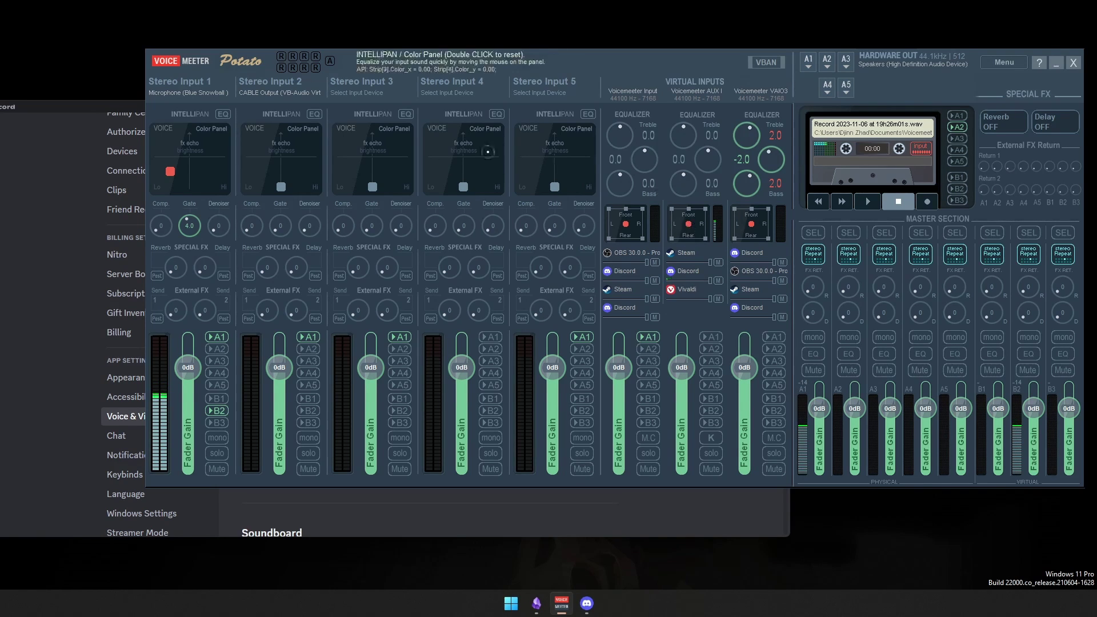
# Stop Discord's mic test, clear its window off the screen, and recentre the Voicemeeter window with Stereo Input 1 on B2.
pyautogui.click(93, 103)
pyautogui.moveTo(93, 104); pyautogui.dragTo(120, 83)
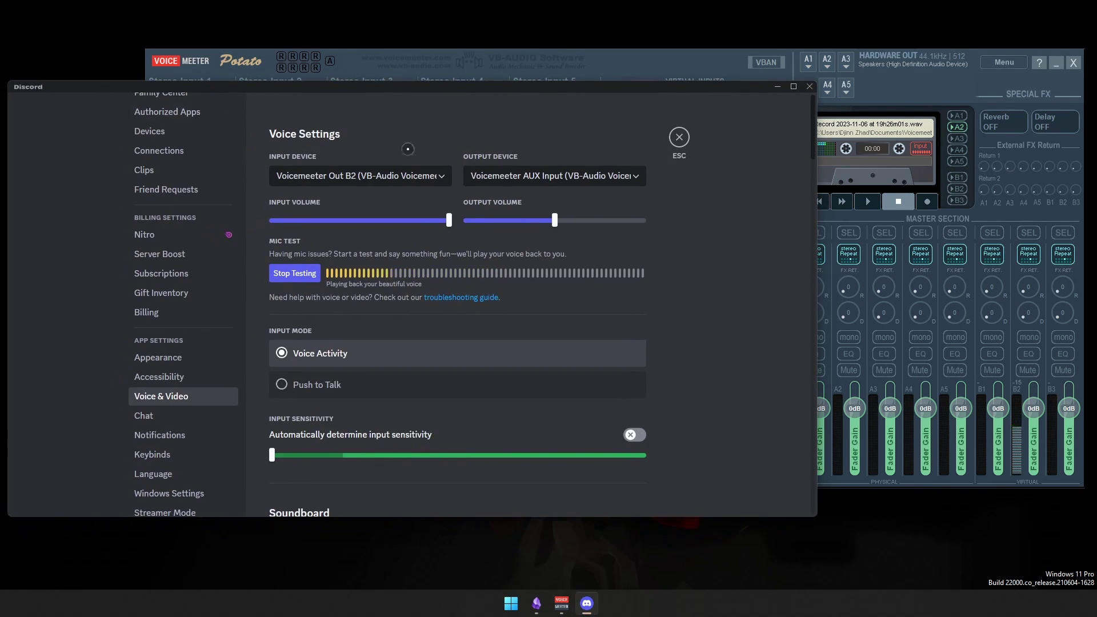
pyautogui.click(270, 279)
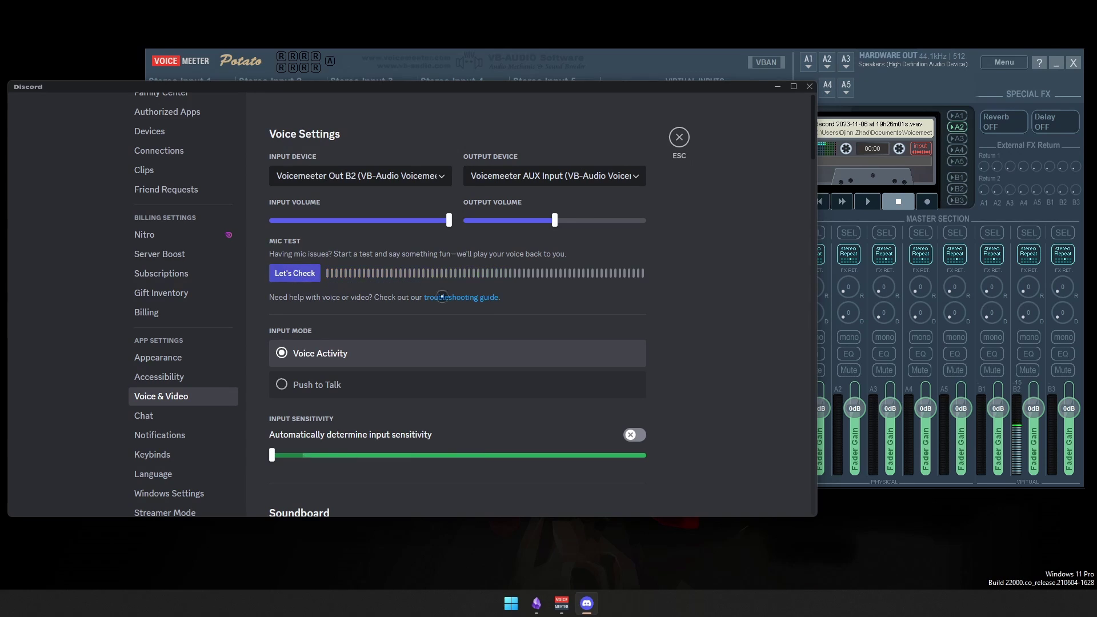
pyautogui.moveTo(434, 86); pyautogui.dragTo(0, 107)
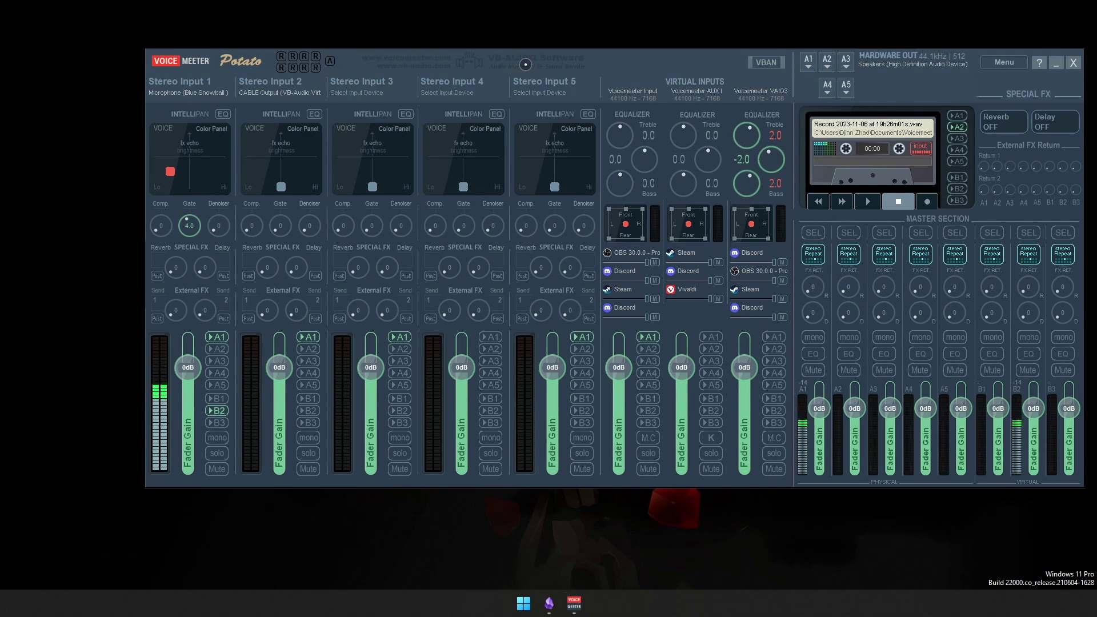
pyautogui.moveTo(503, 70); pyautogui.dragTo(457, 97)
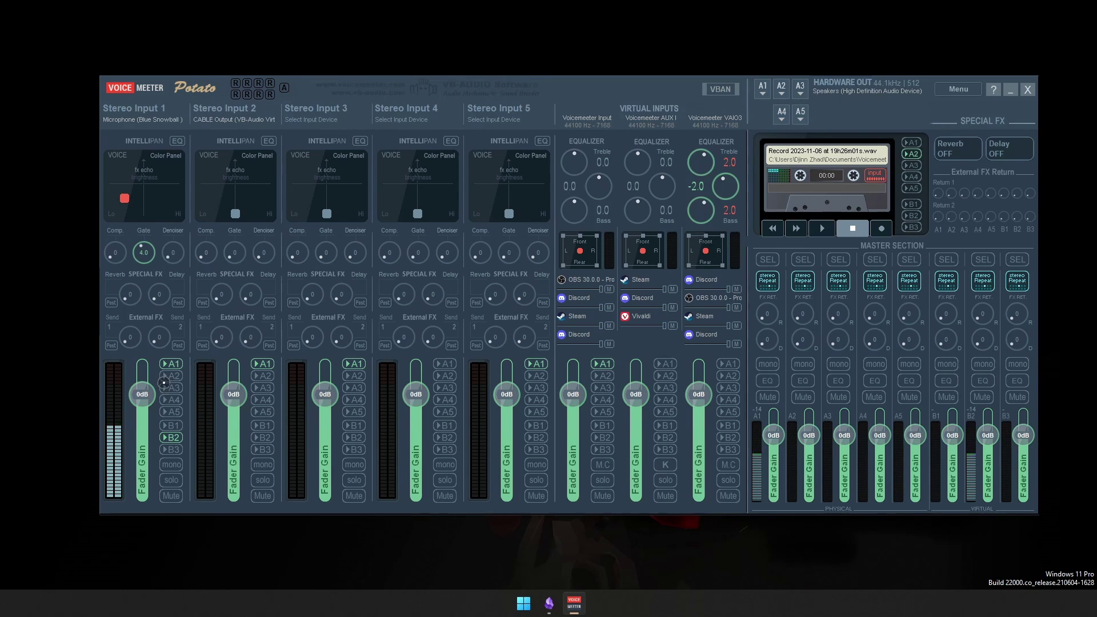
pyautogui.click(172, 437)
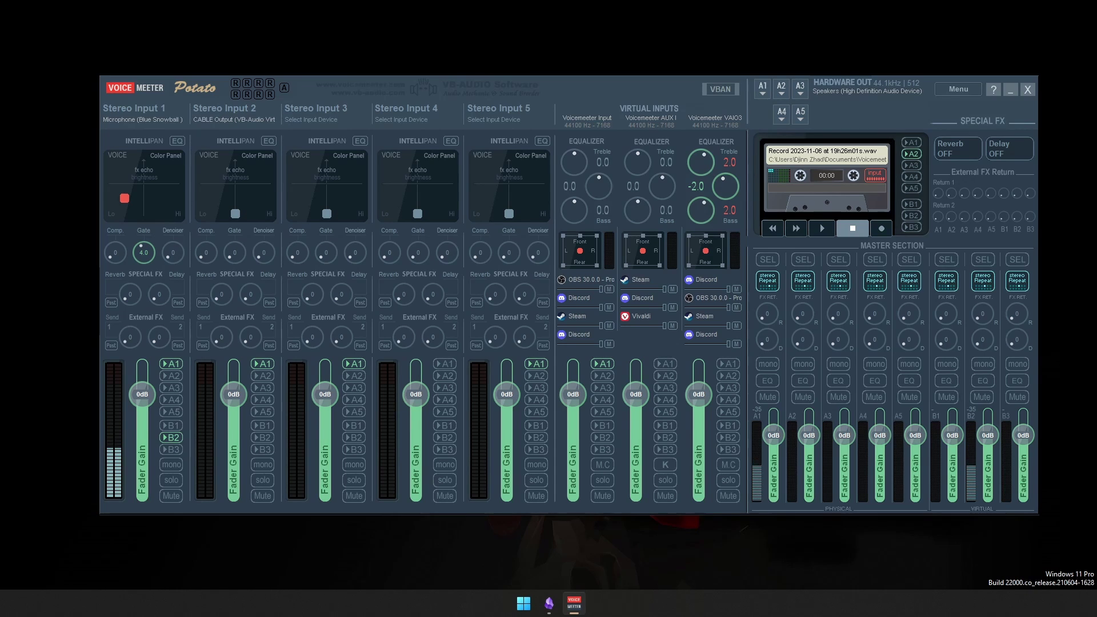
# Bring the YouTube Music window over the mixer's stereo input strips, leaving the virtual inputs uncovered.
pyautogui.moveTo(0, 74); pyautogui.dragTo(327, 74)
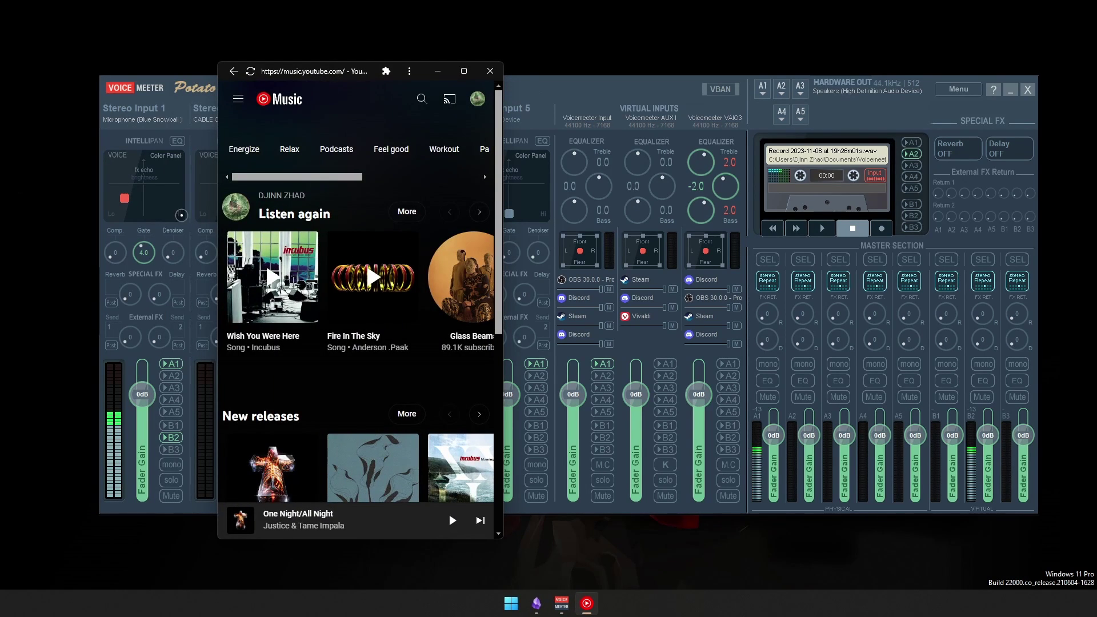
pyautogui.scroll(-2, 282, 233)
pyautogui.scroll(2, 318, 104)
pyautogui.moveTo(318, 103); pyautogui.dragTo(292, 48)
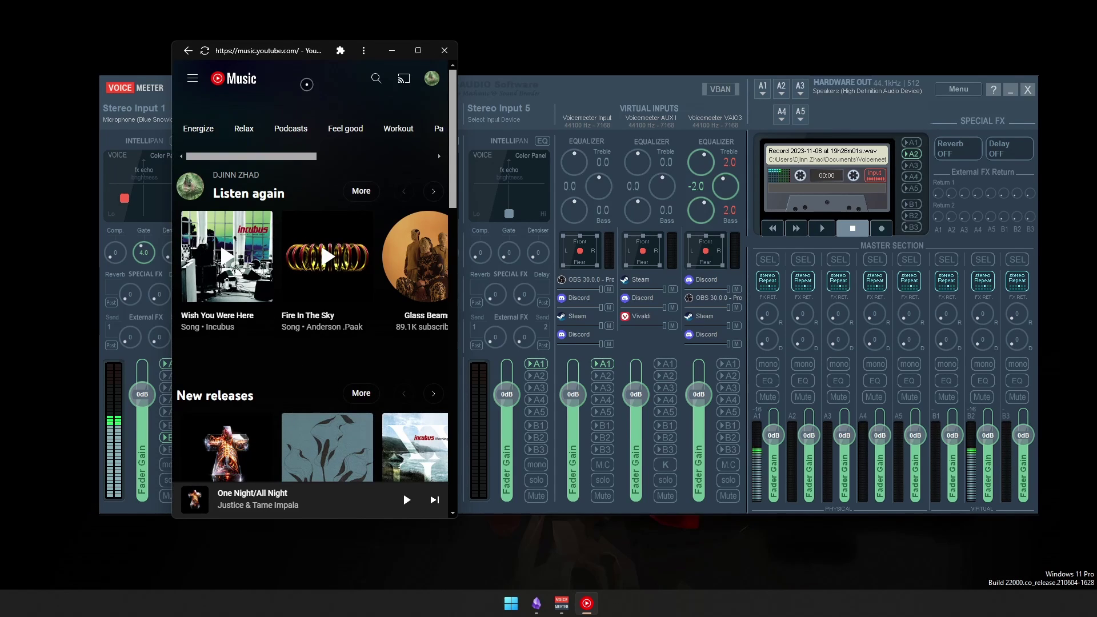
pyautogui.moveTo(297, 50); pyautogui.dragTo(232, 48)
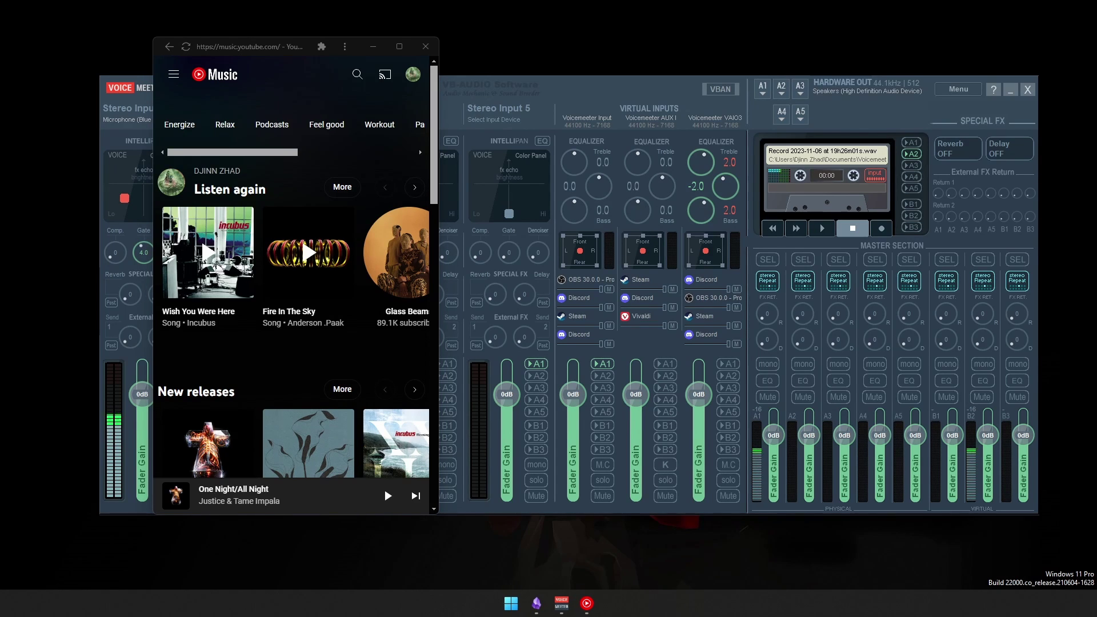
# Open the volume mixer in the Windows sound settings and expand Vivaldi's audio device options.
pyautogui.press('super+i')
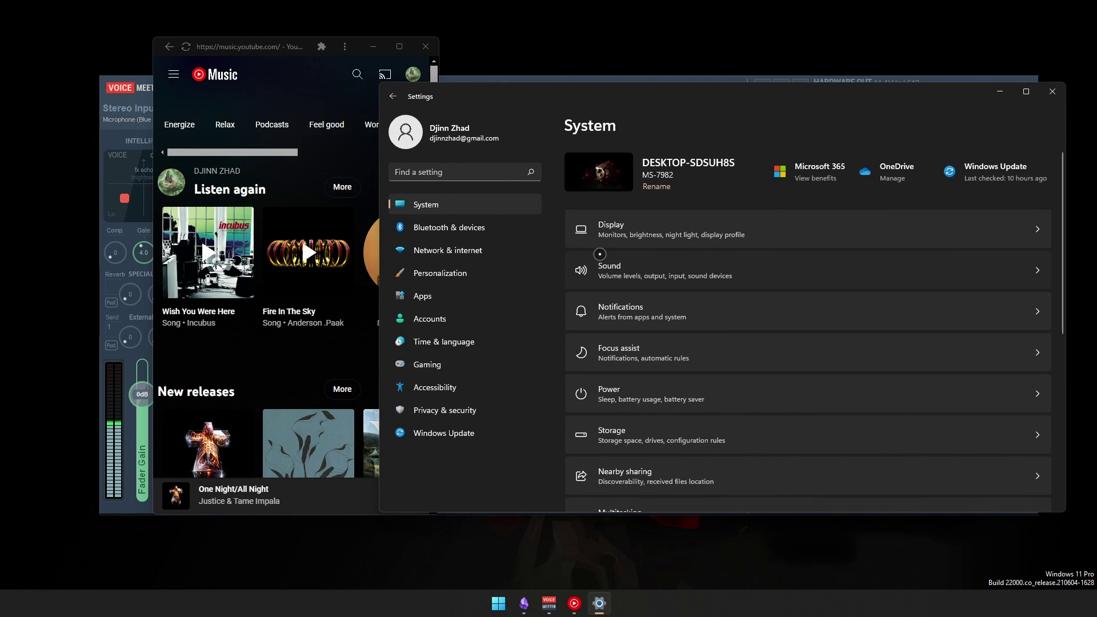
pyautogui.click(599, 254)
pyautogui.scroll(-15, 657, 246)
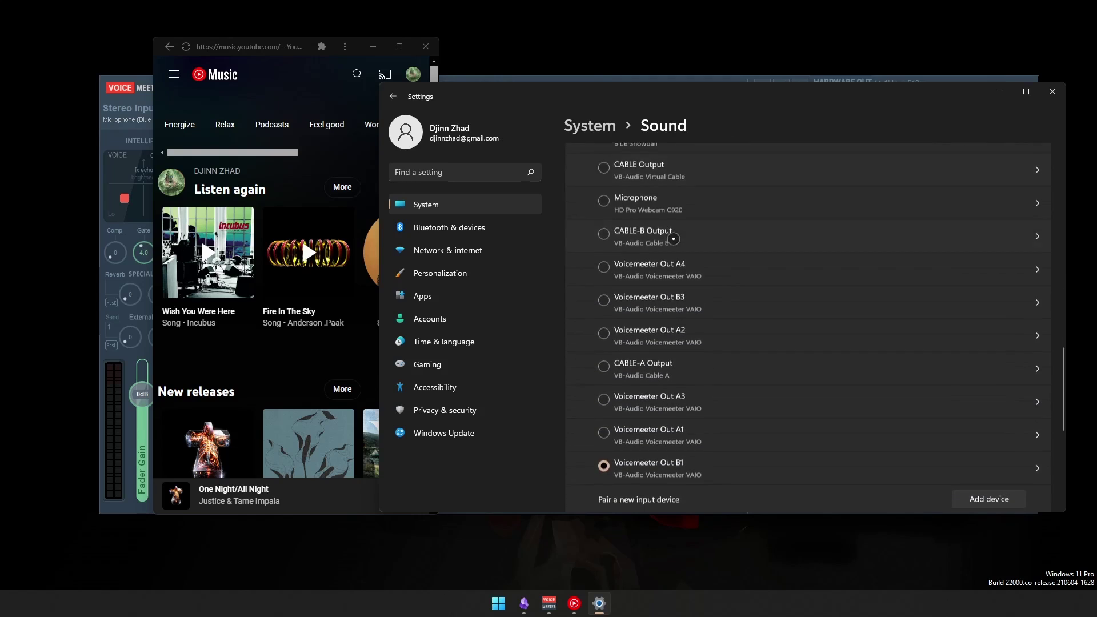
pyautogui.scroll(-5, 673, 239)
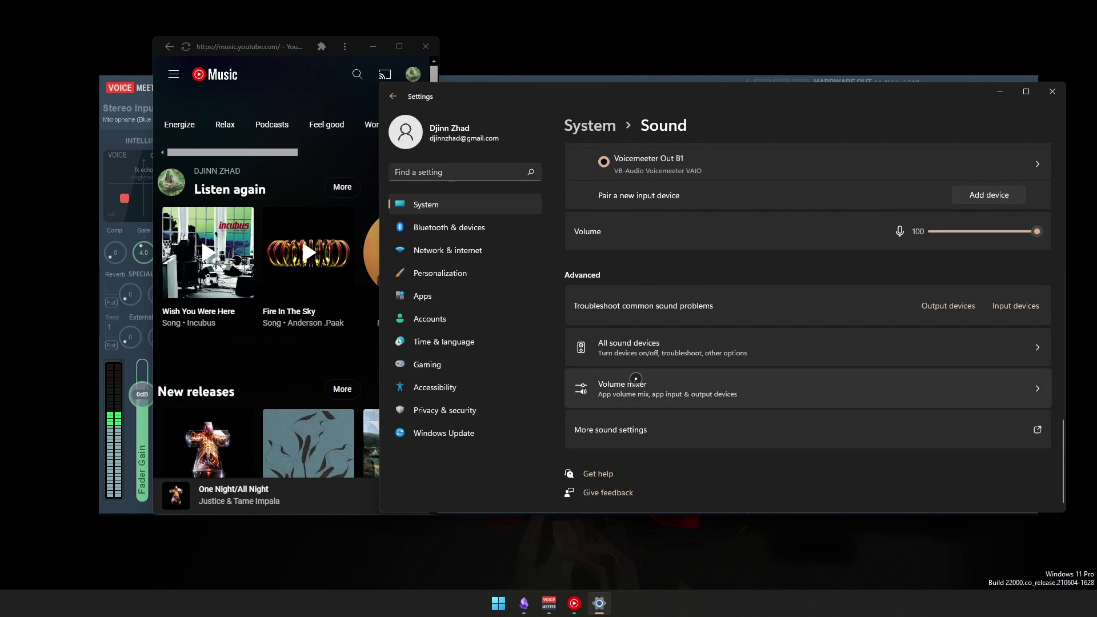
pyautogui.click(636, 378)
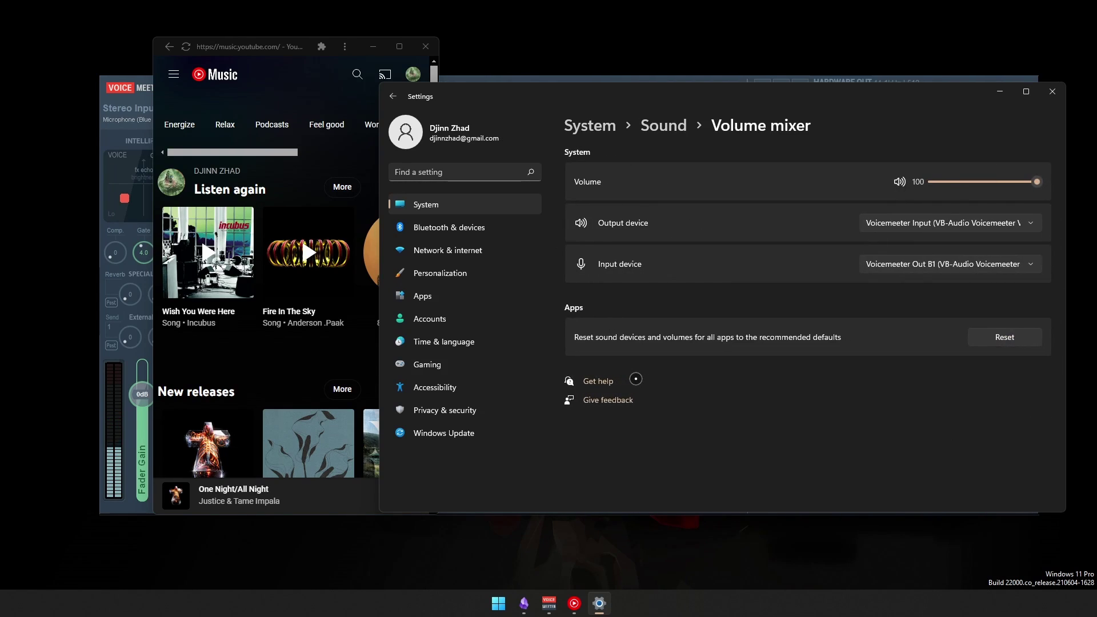
pyautogui.scroll(-1, 645, 331)
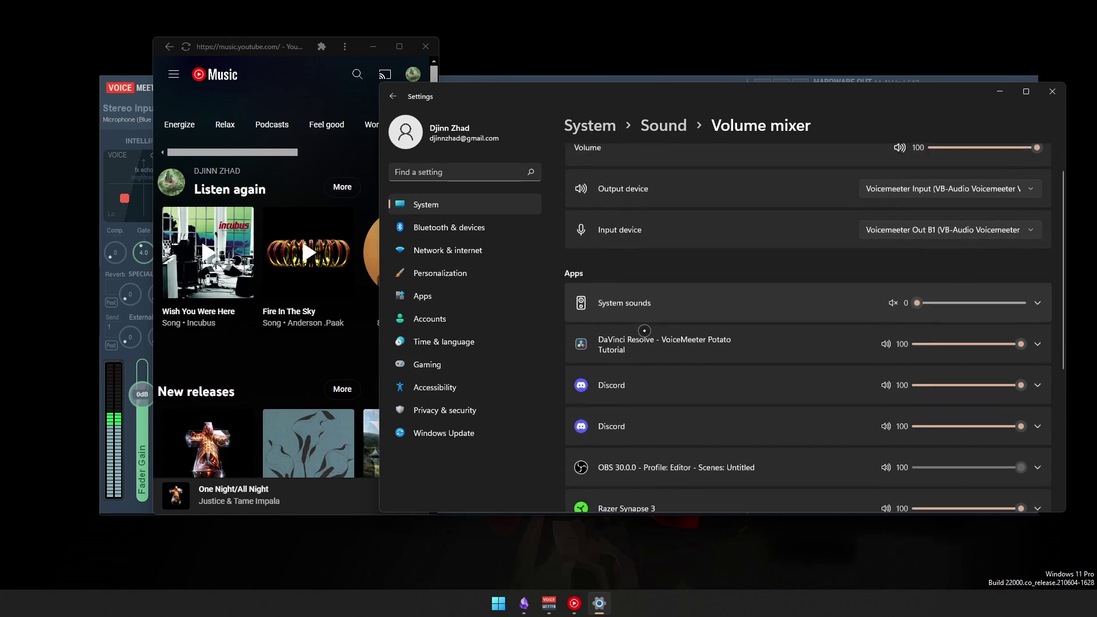
pyautogui.scroll(-5, 644, 330)
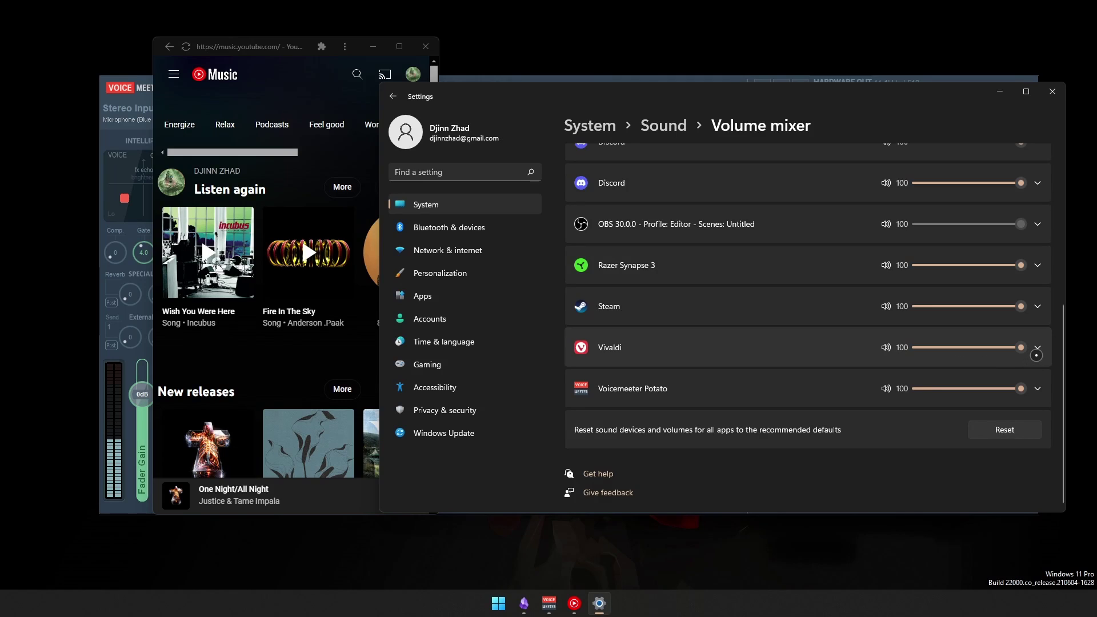
pyautogui.click(1039, 347)
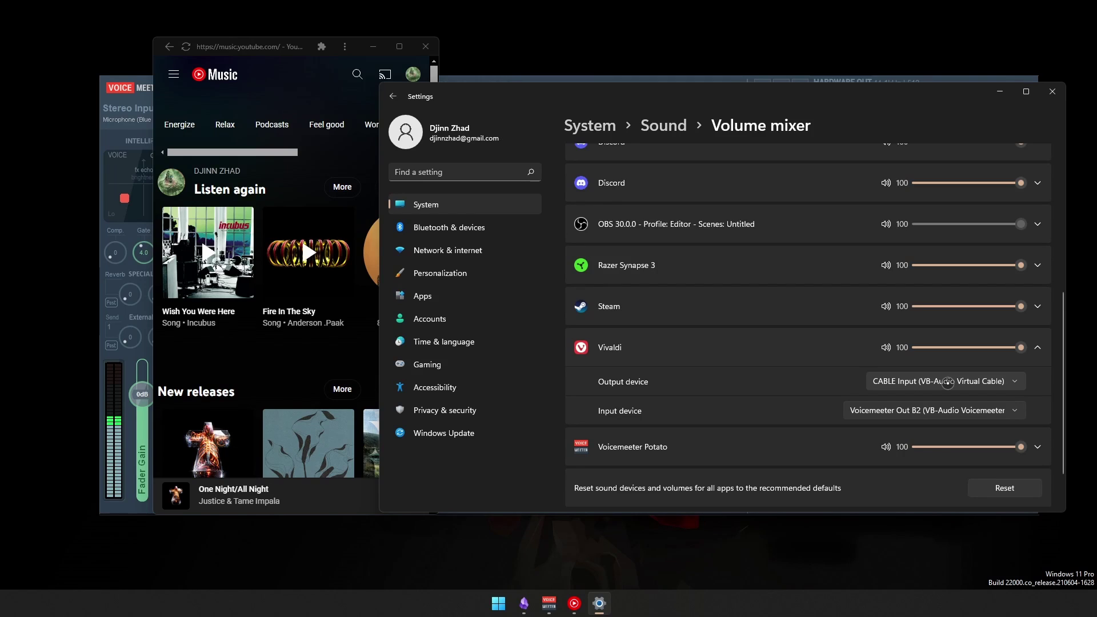
# Move the Settings window lower over the mixer and set Vivaldi's output device to Voicemeeter VAIO3 Input.
pyautogui.click(945, 382)
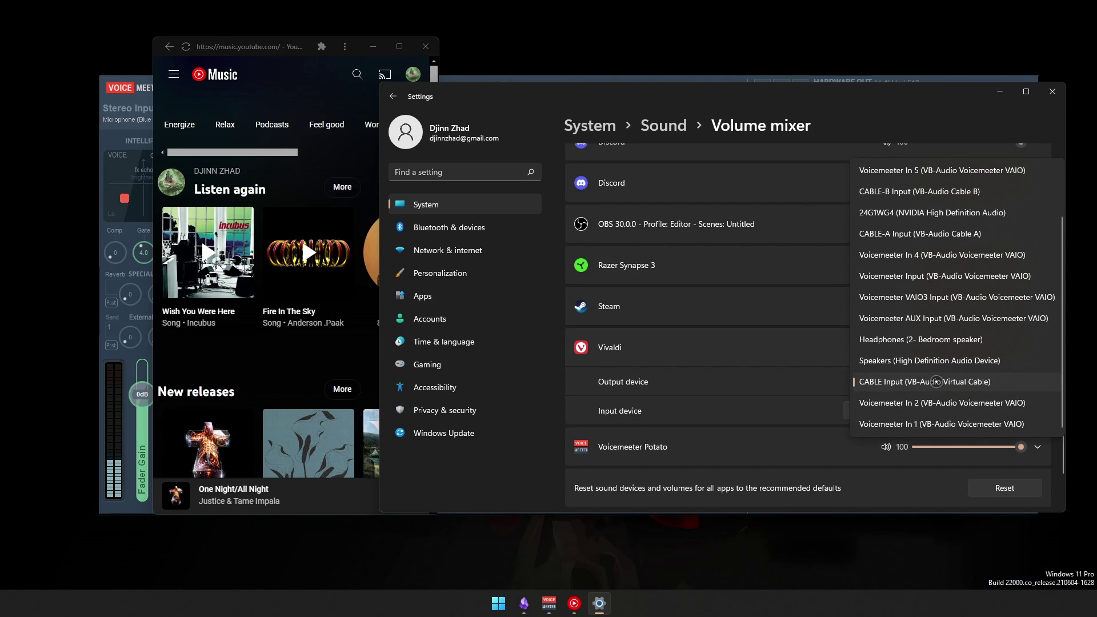
pyautogui.click(780, 117)
pyautogui.moveTo(736, 104); pyautogui.dragTo(648, 148)
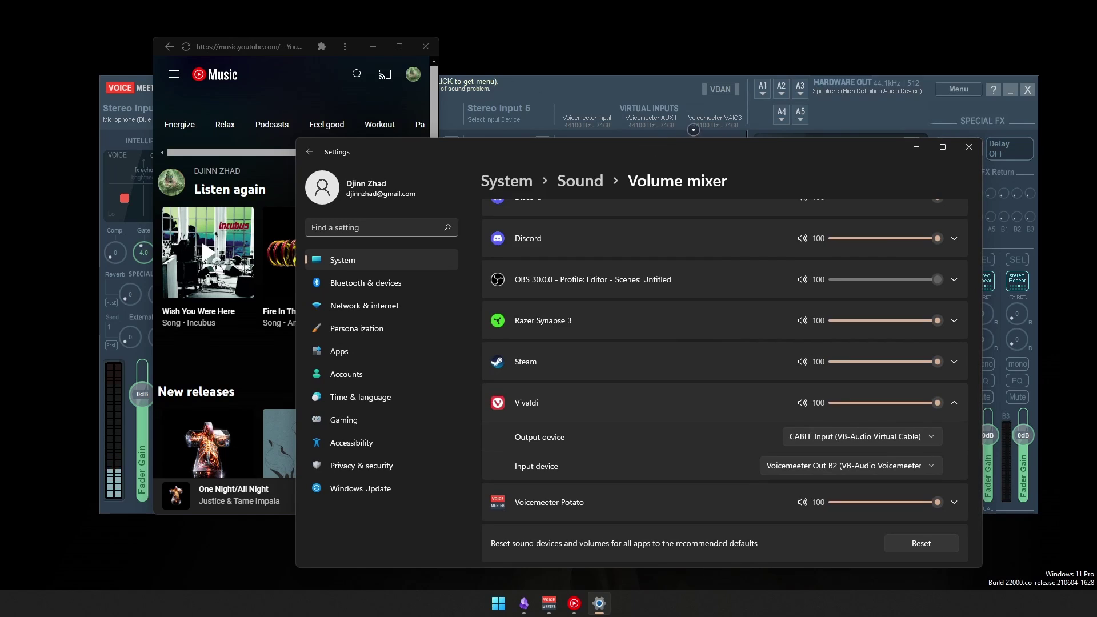
pyautogui.click(808, 435)
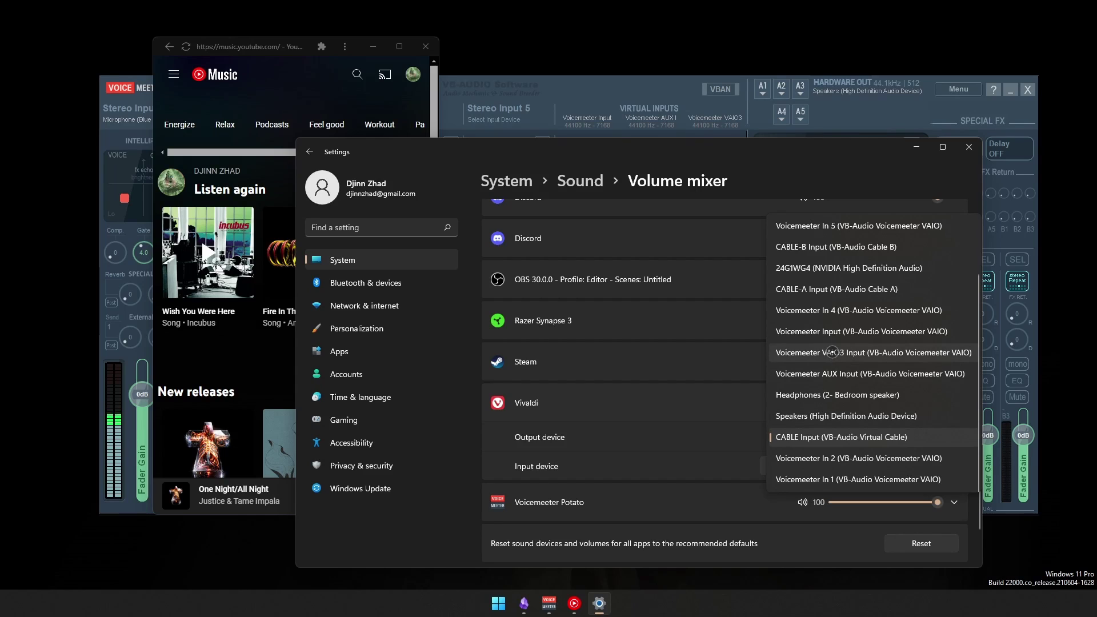
pyautogui.click(832, 352)
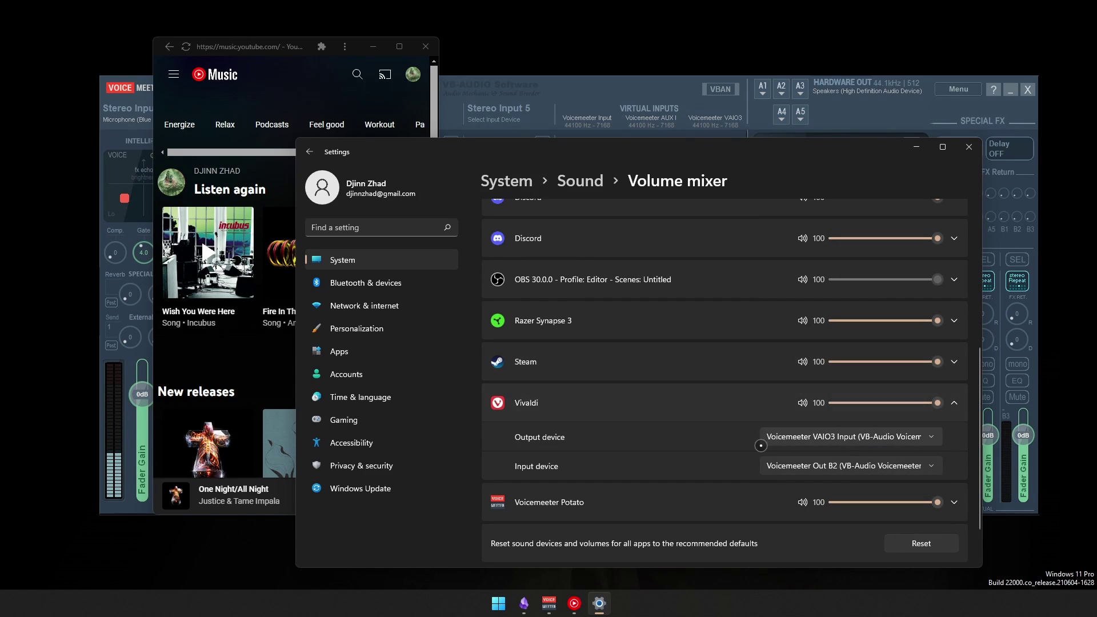
# Review the input devices available for Vivaldi and keep Voicemeeter Out B2 selected.
pyautogui.click(810, 463)
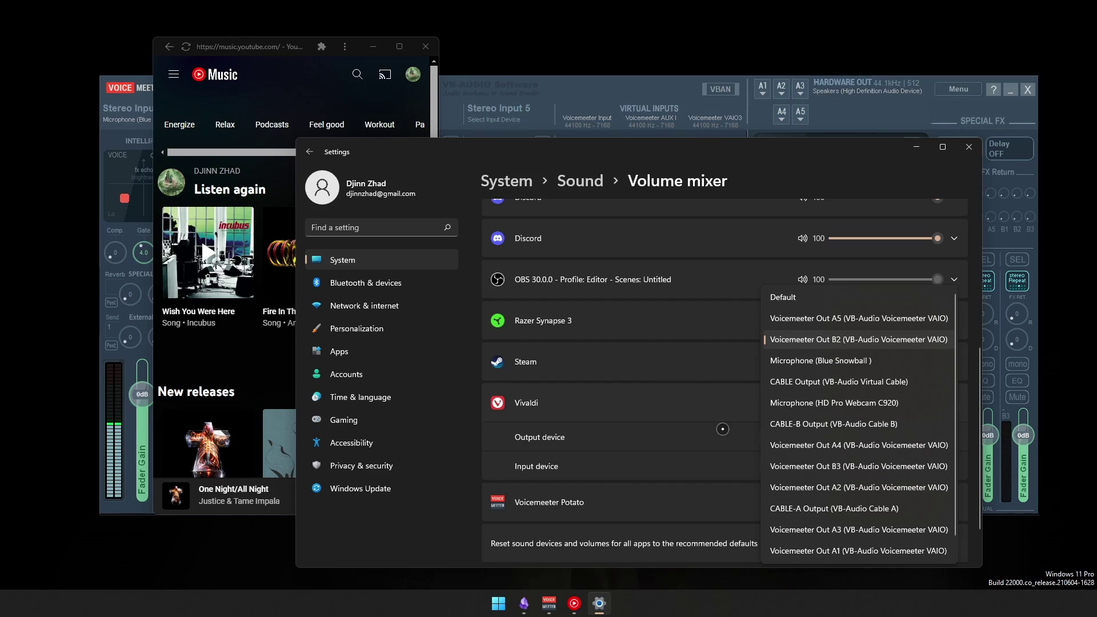
pyautogui.click(467, 291)
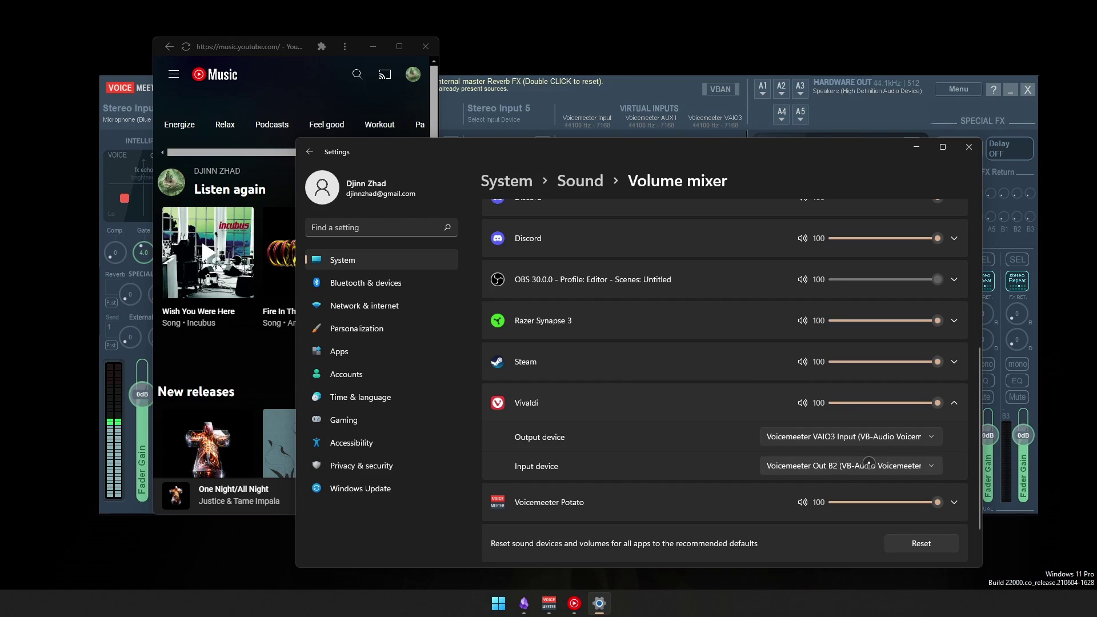
pyautogui.click(869, 463)
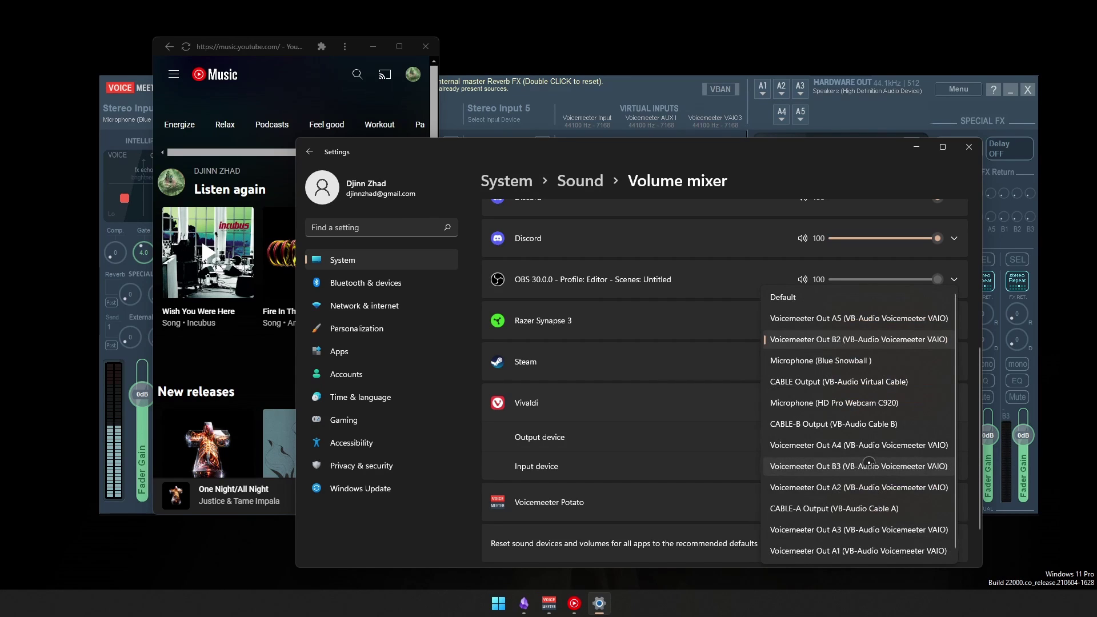
pyautogui.click(842, 341)
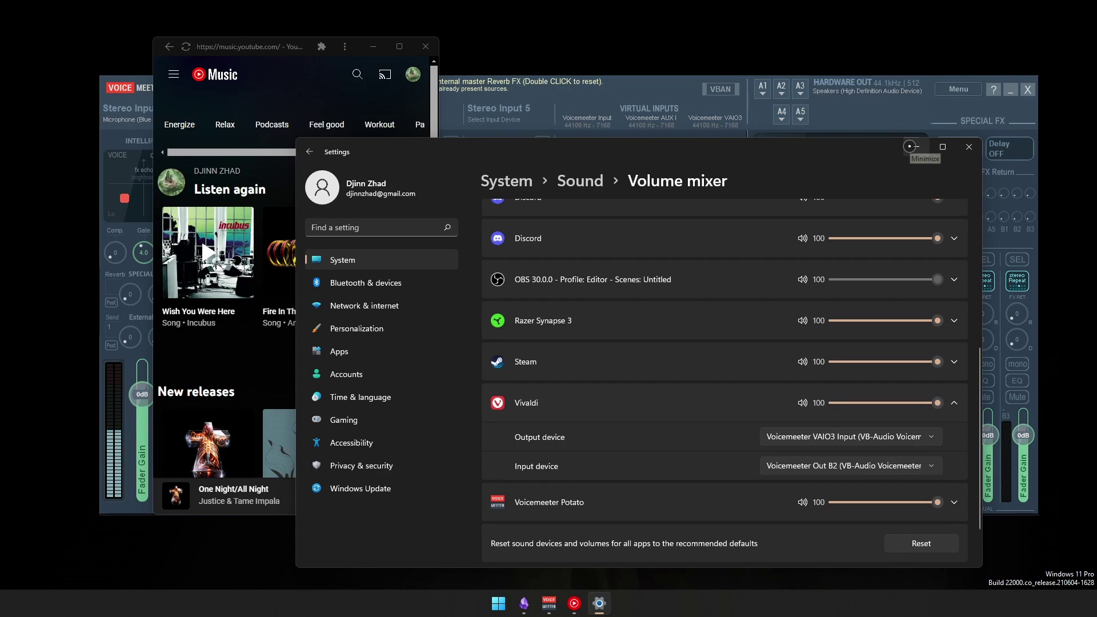
# Bring the Voicemeeter mixer forward to view the VAIO3 strip, return to Settings, collapse Vivaldi's options and close the window.
pyautogui.click(616, 75)
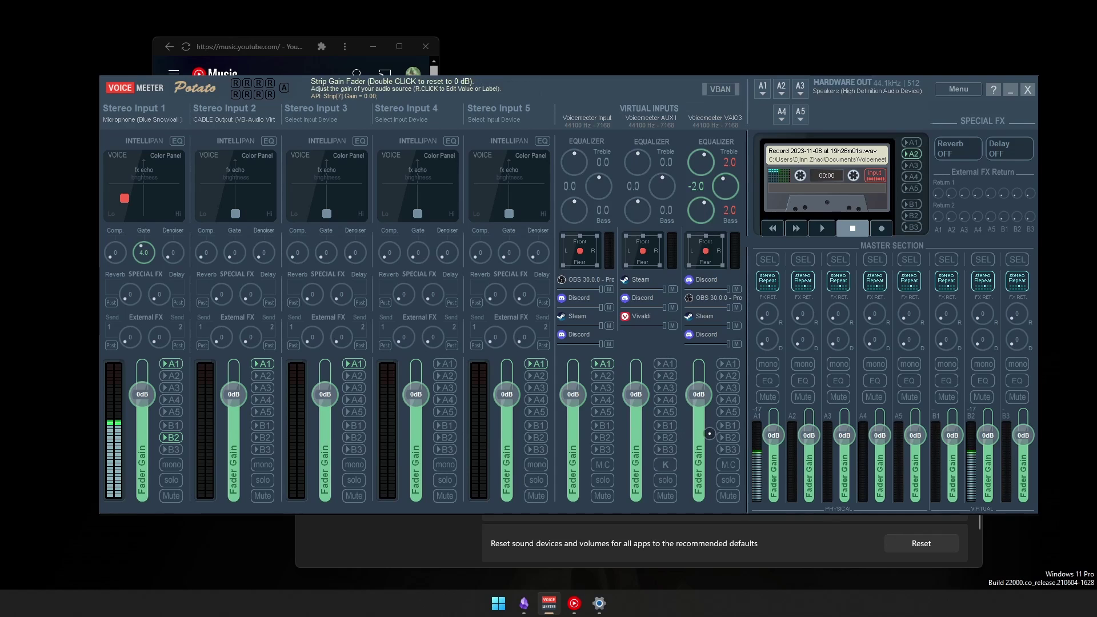
pyautogui.click(475, 527)
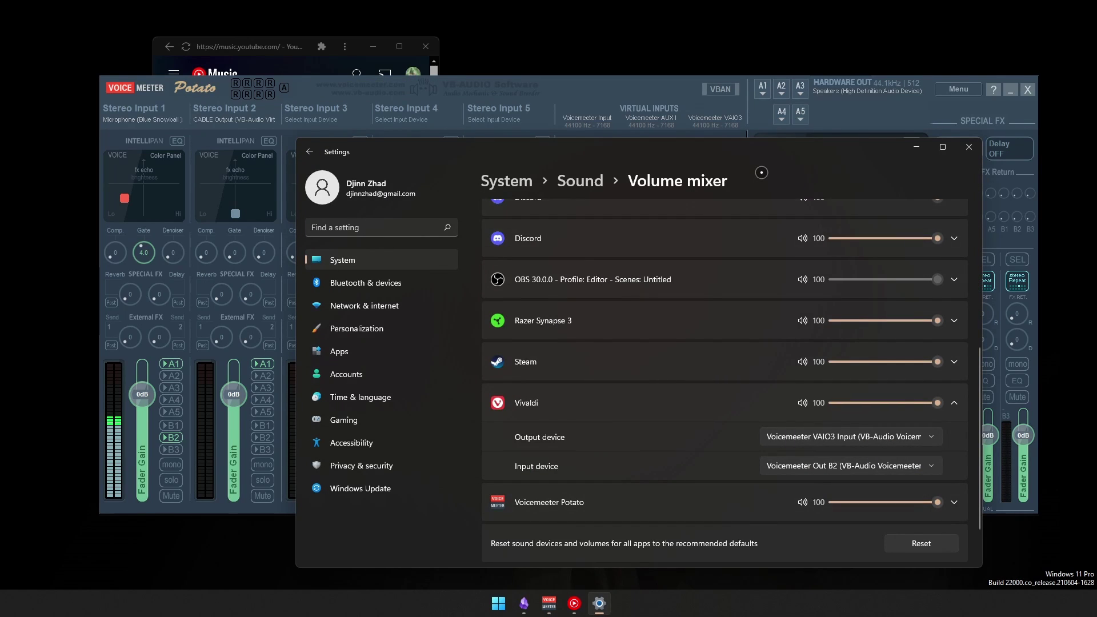
pyautogui.moveTo(765, 149); pyautogui.dragTo(736, 128)
pyautogui.click(925, 383)
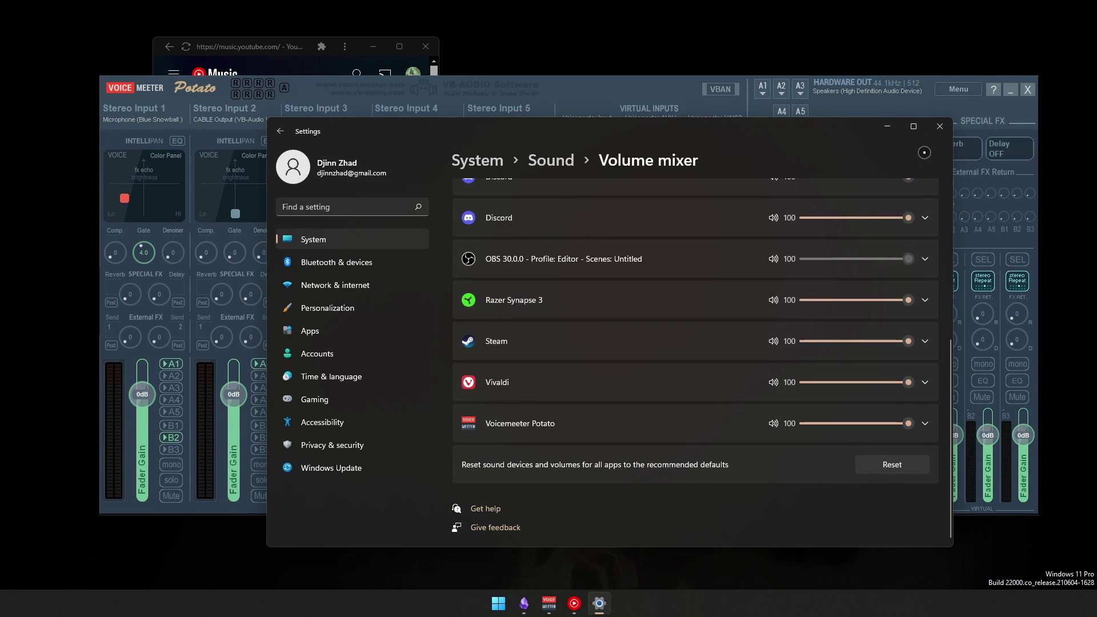
pyautogui.click(939, 126)
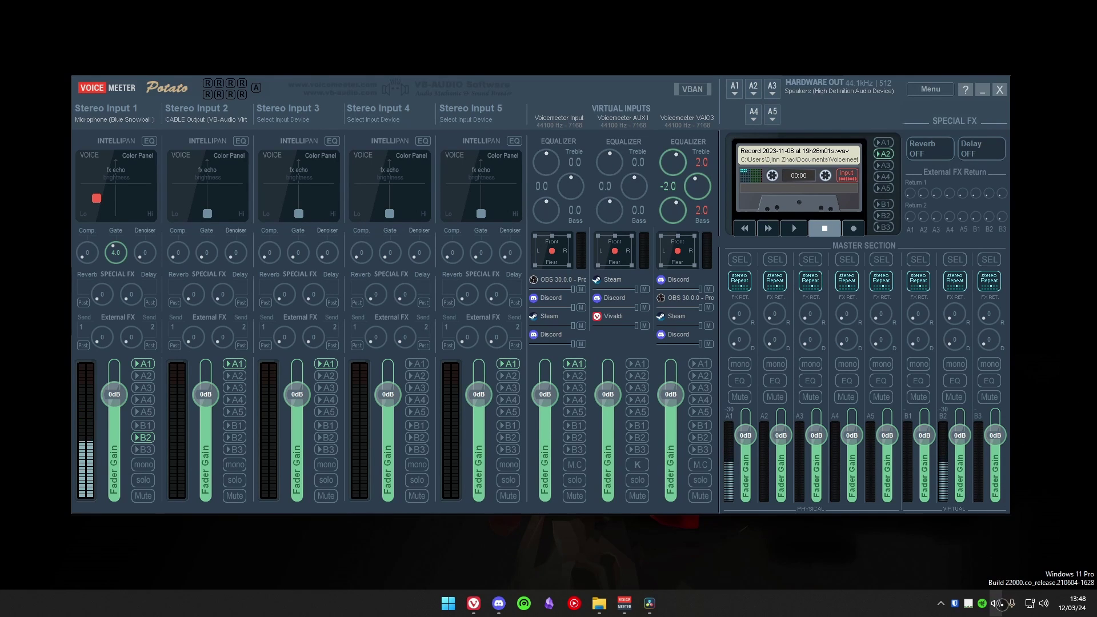
# Open the per-app volume flyout, list all playback devices, and browse to the CABLE Input group.
pyautogui.click(996, 603)
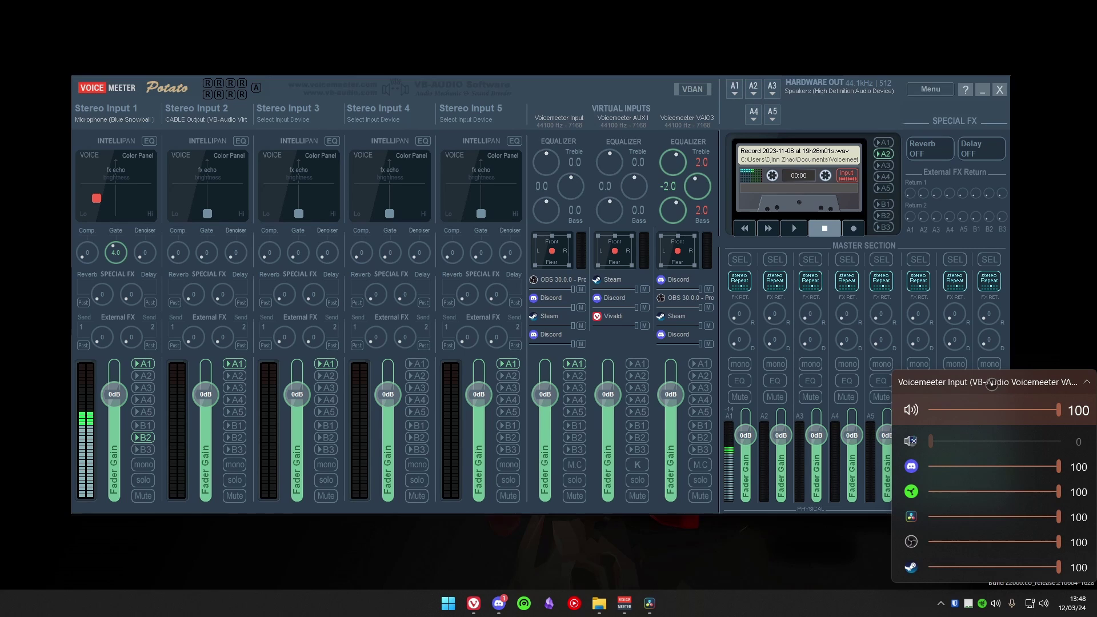
pyautogui.press('Escape')
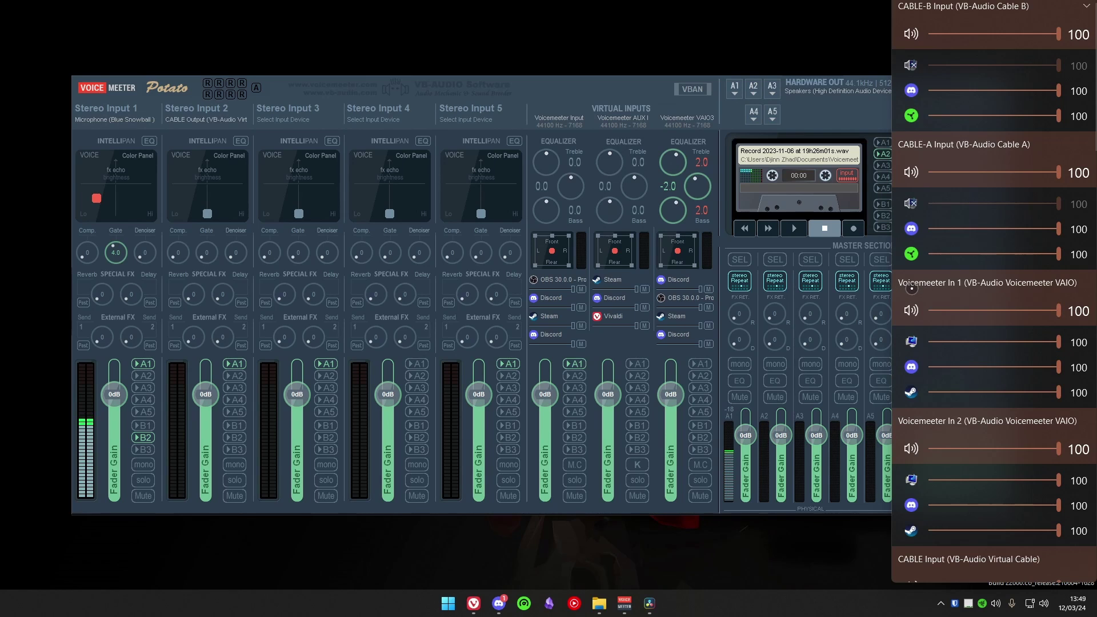
pyautogui.scroll(-5, 911, 288)
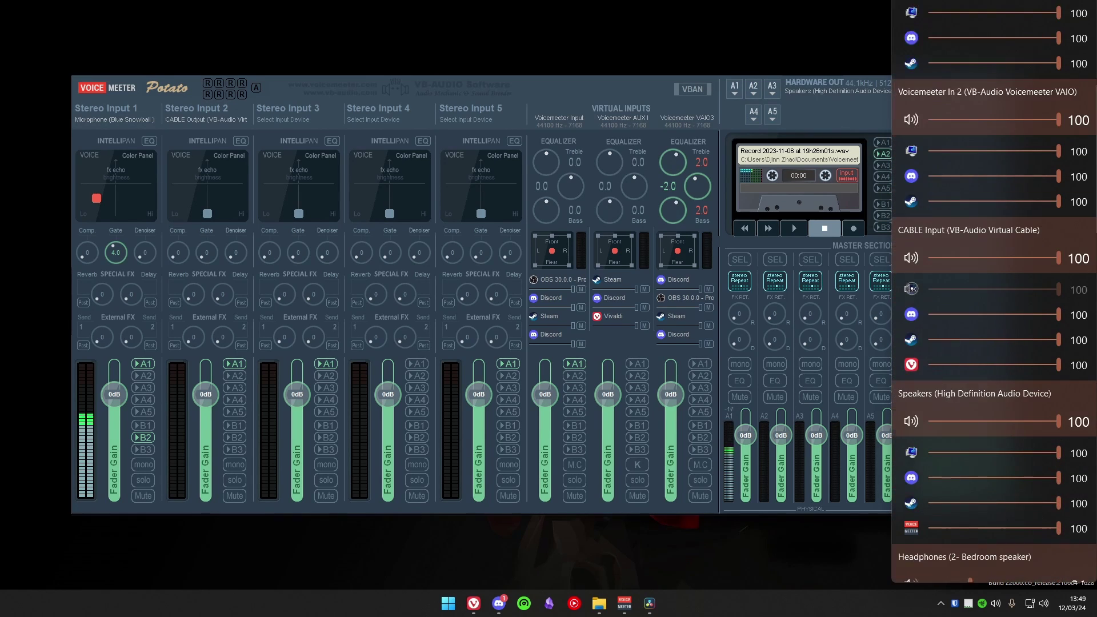
pyautogui.scroll(-3, 911, 288)
pyautogui.scroll(1, 911, 289)
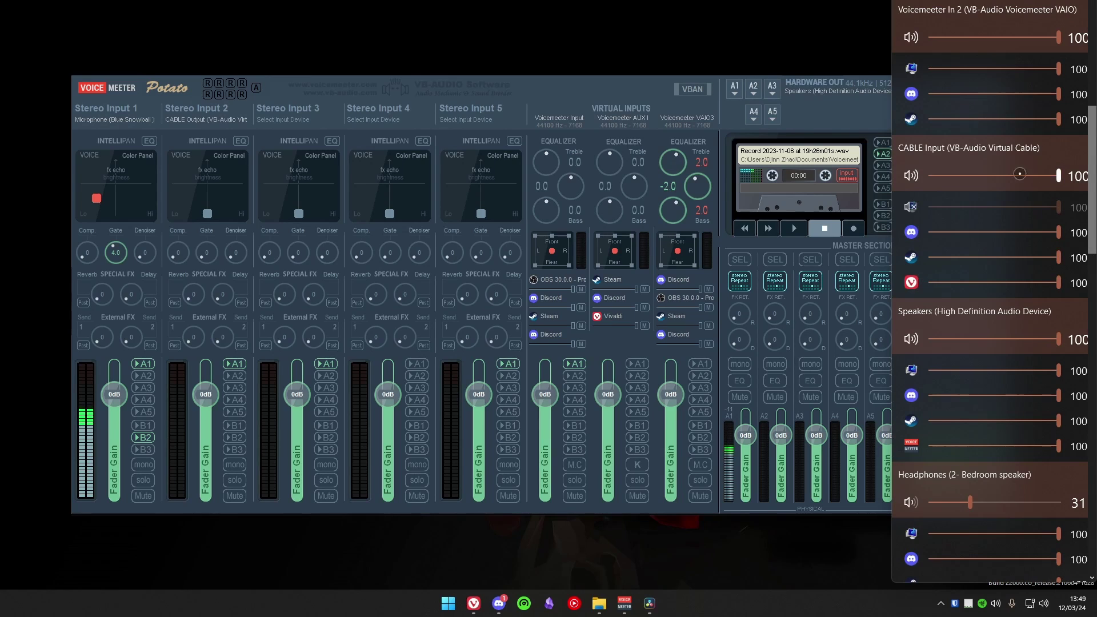
# Demonstrate the CABLE Input volume slider by lowering it to 88 and restoring it to 100.
pyautogui.scroll(-6, 1018, 175)
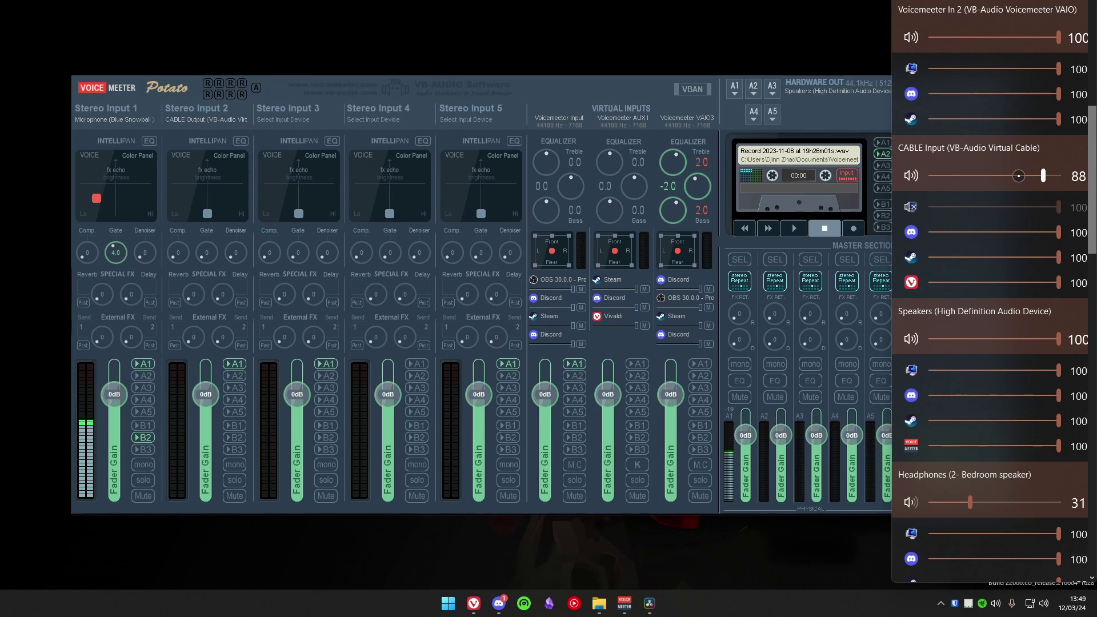
pyautogui.scroll(6, 1018, 176)
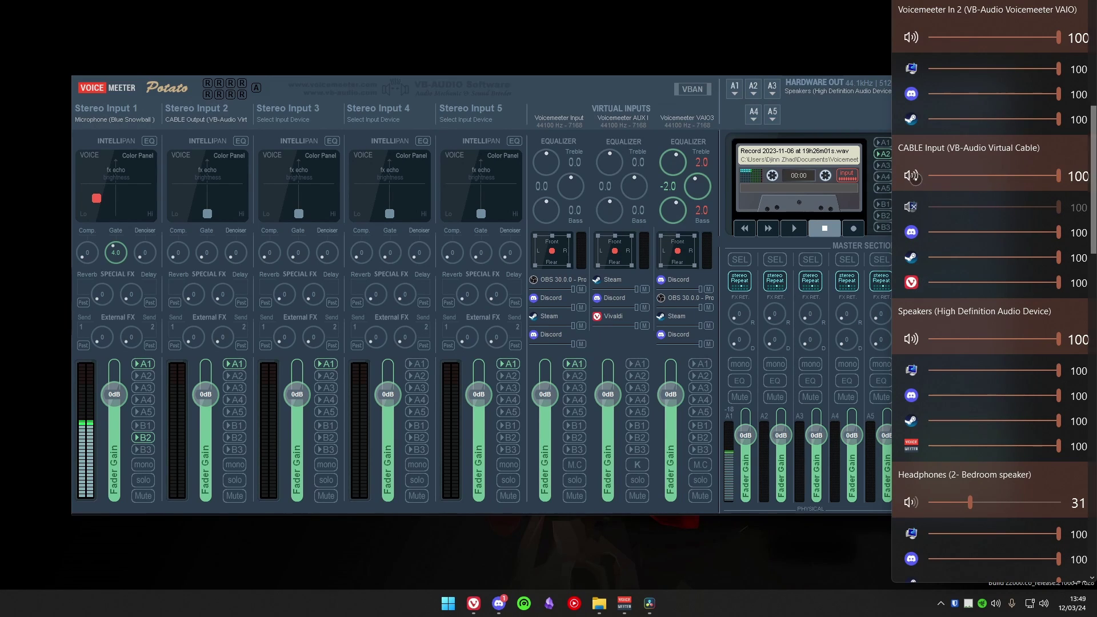
pyautogui.scroll(1, 914, 180)
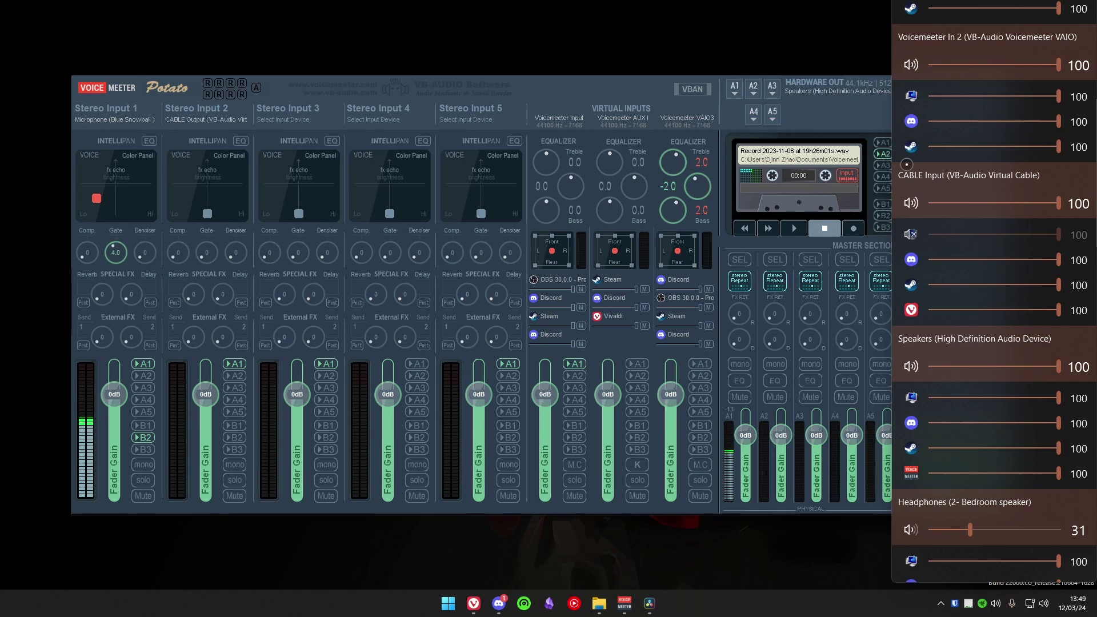
pyautogui.scroll(10, 906, 164)
# Reassign Vivaldi from the CABLE Input group to Voicemeeter VAIO3 Input in the volume flyout.
pyautogui.scroll(-7, 906, 164)
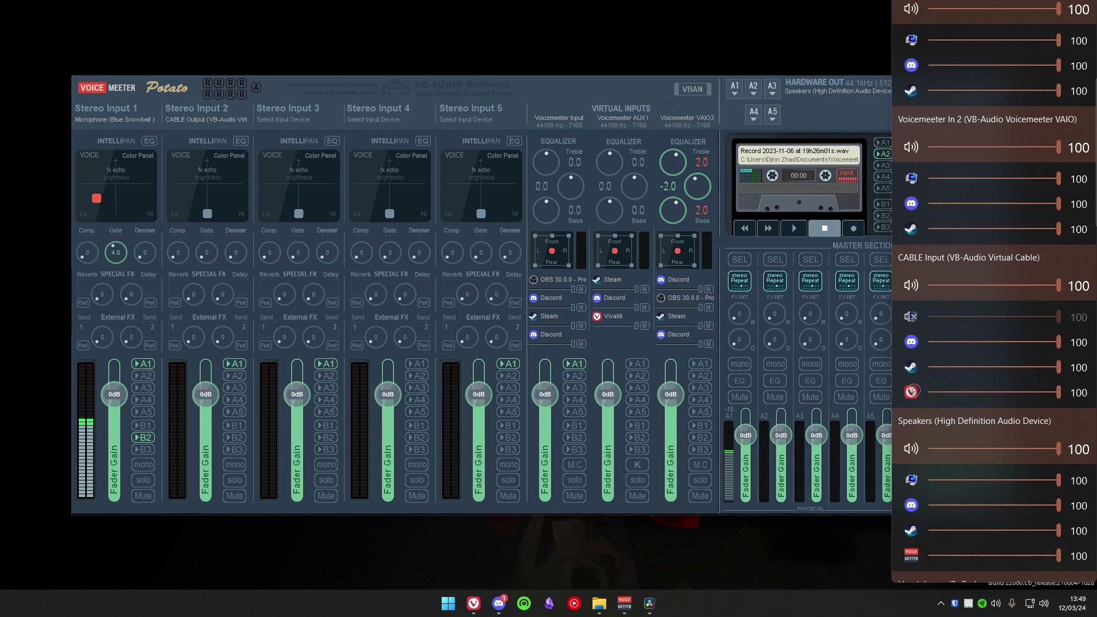
pyautogui.rightClick(913, 392)
pyautogui.rightClick(912, 393)
pyautogui.rightClick(911, 393)
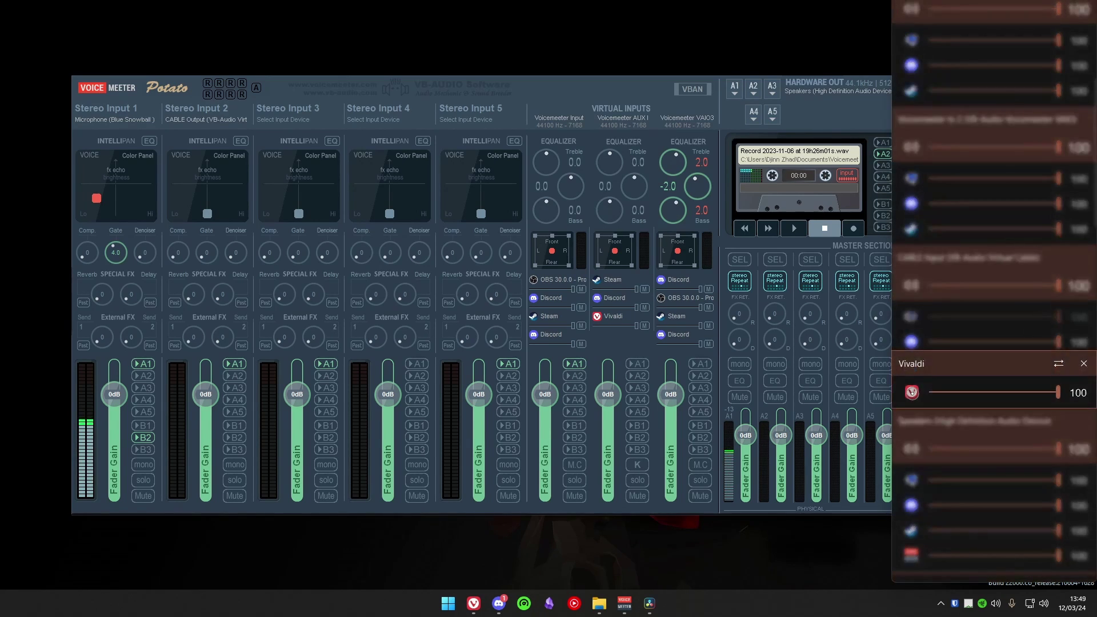
pyautogui.click(1059, 364)
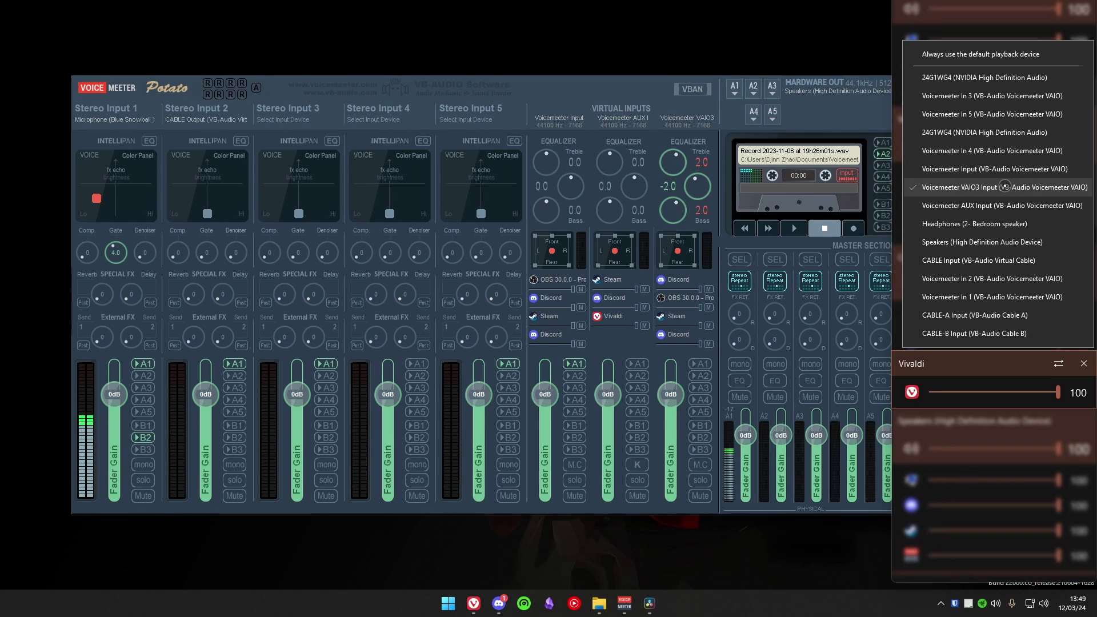
pyautogui.click(1004, 187)
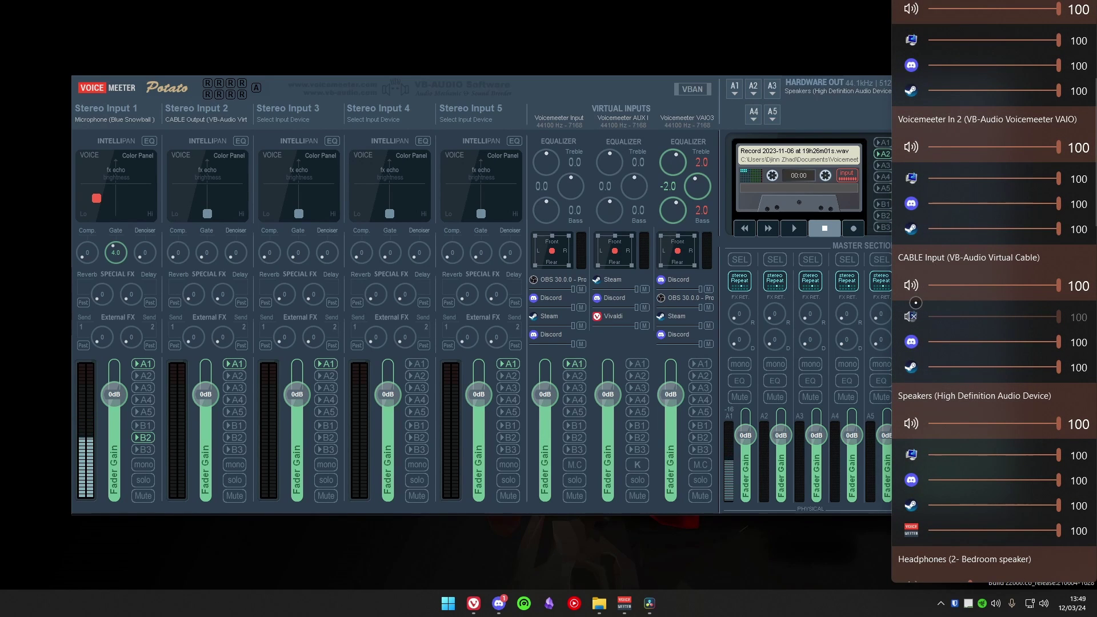
# Check Vivaldi's entry under Voicemeeter VAIO3 Input in the device list and dismiss the volume flyout.
pyautogui.scroll(-2, 916, 302)
pyautogui.scroll(-7, 916, 303)
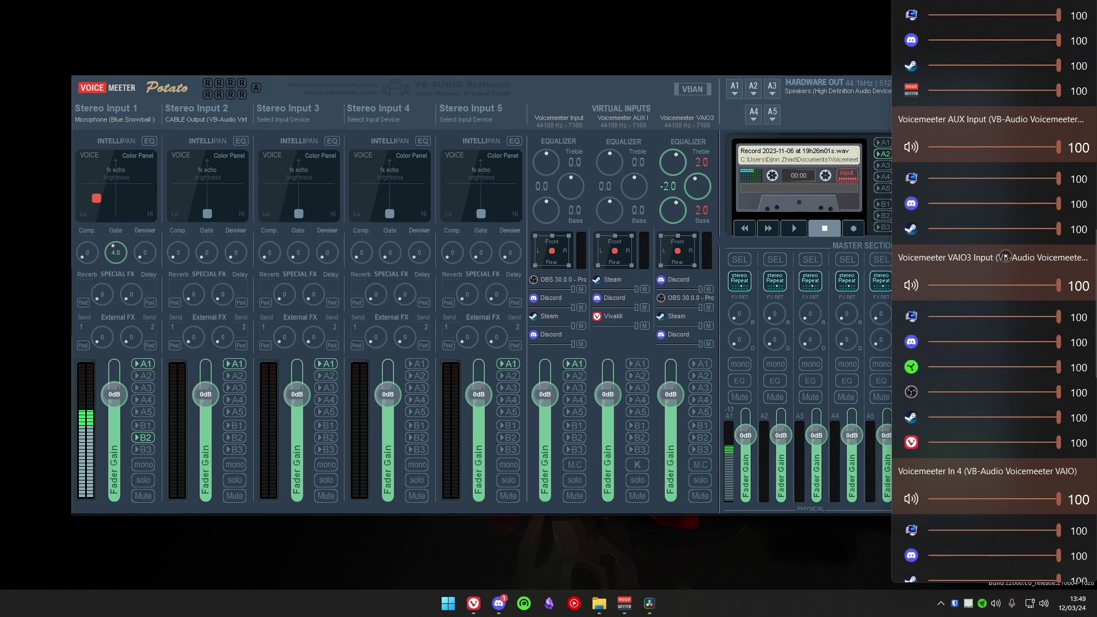
pyautogui.scroll(-2, 917, 534)
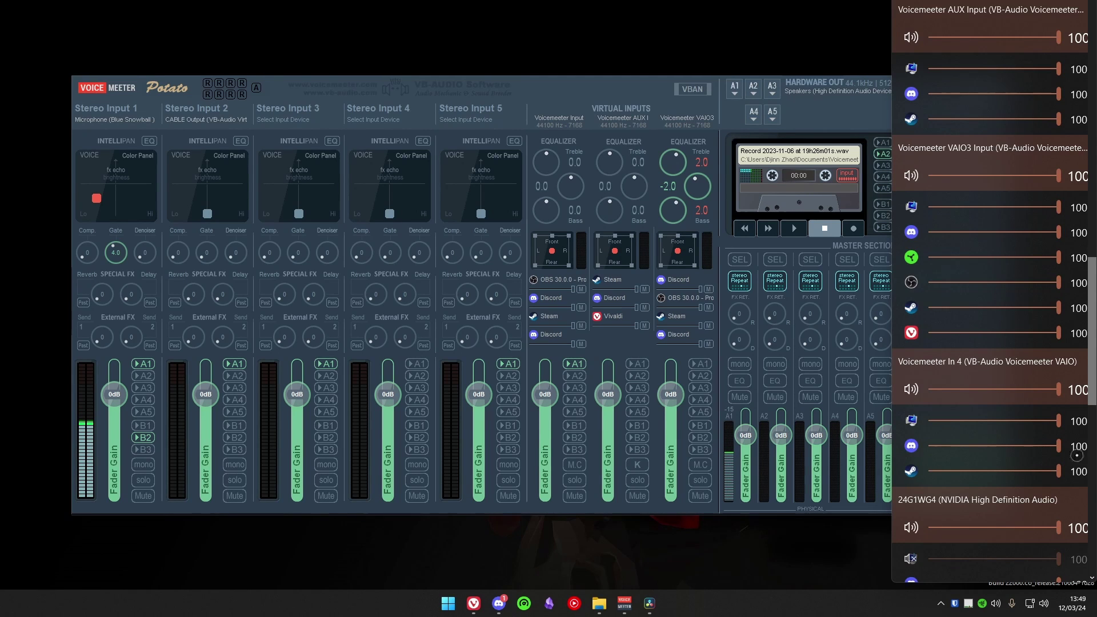
pyautogui.click(918, 606)
# Bring the playing YouTube Music window over the mixer to show the track feeding VAIO3, and move it off screen again.
pyautogui.moveTo(1096, 51); pyautogui.dragTo(840, 58)
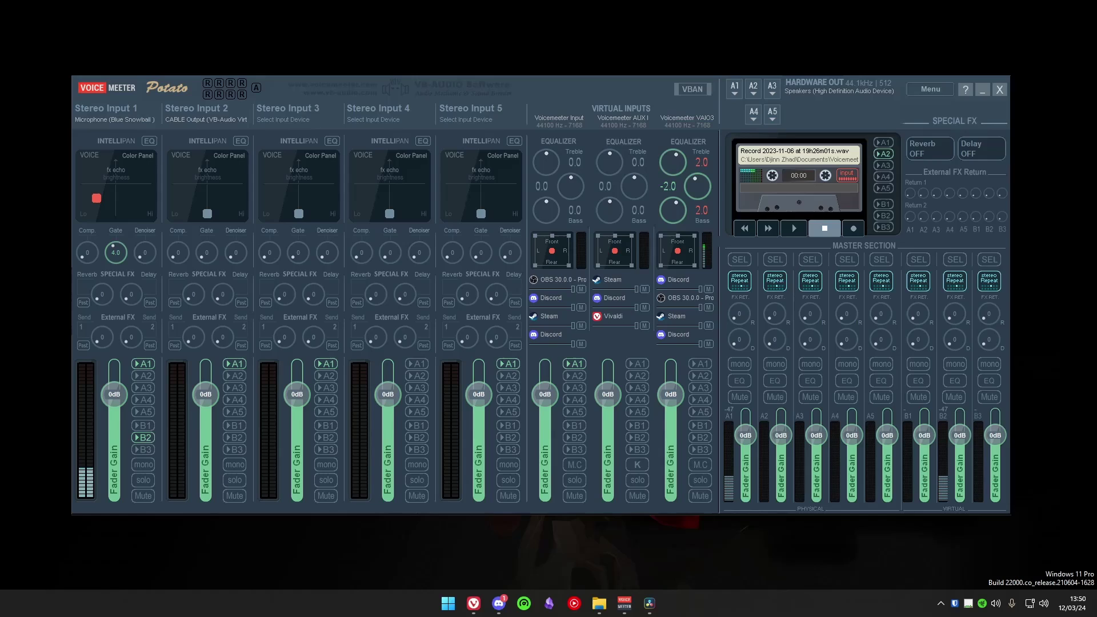
pyautogui.moveTo(1096, 97); pyautogui.dragTo(820, 107)
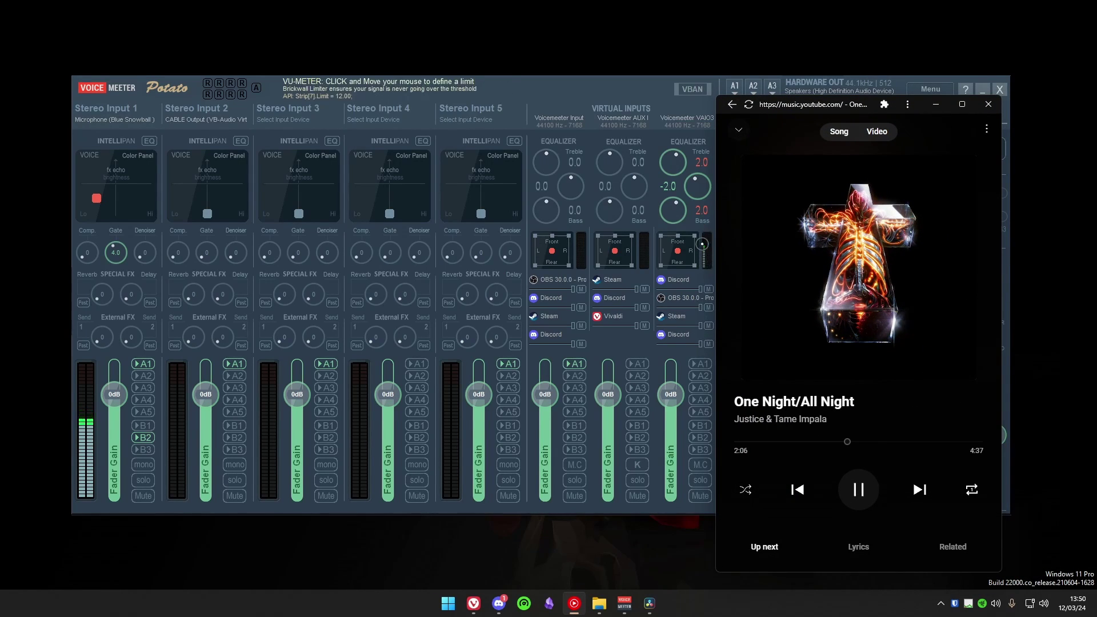
pyautogui.moveTo(855, 112); pyautogui.dragTo(1096, 109)
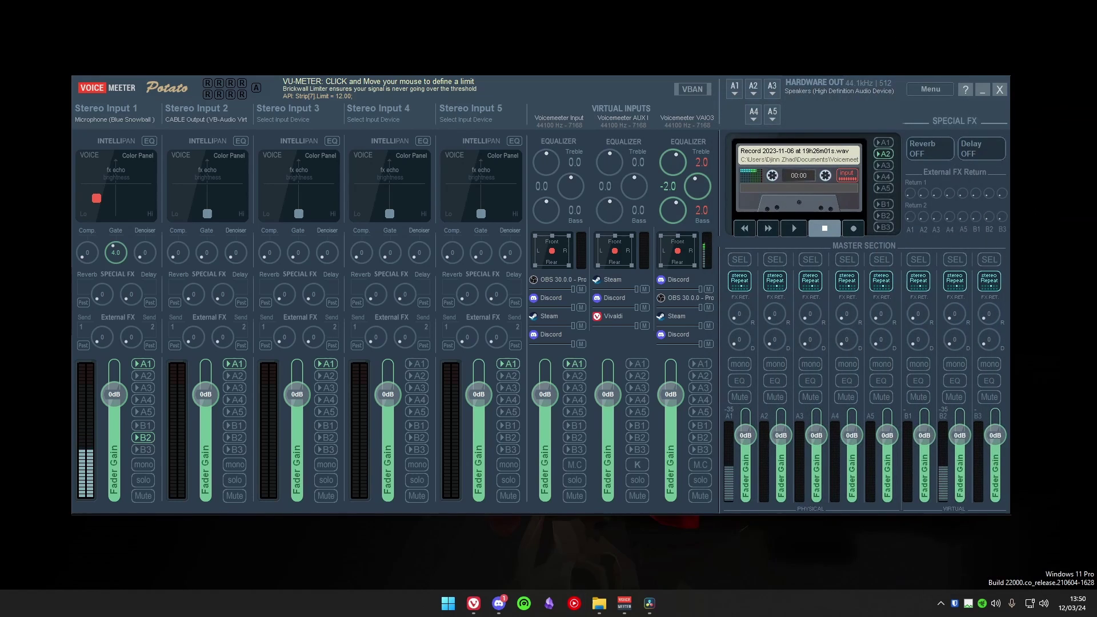
# Route the Voicemeeter VAIO3 strip to A1 and B2, and lower its gain fader to -24.0 dB.
pyautogui.click(701, 364)
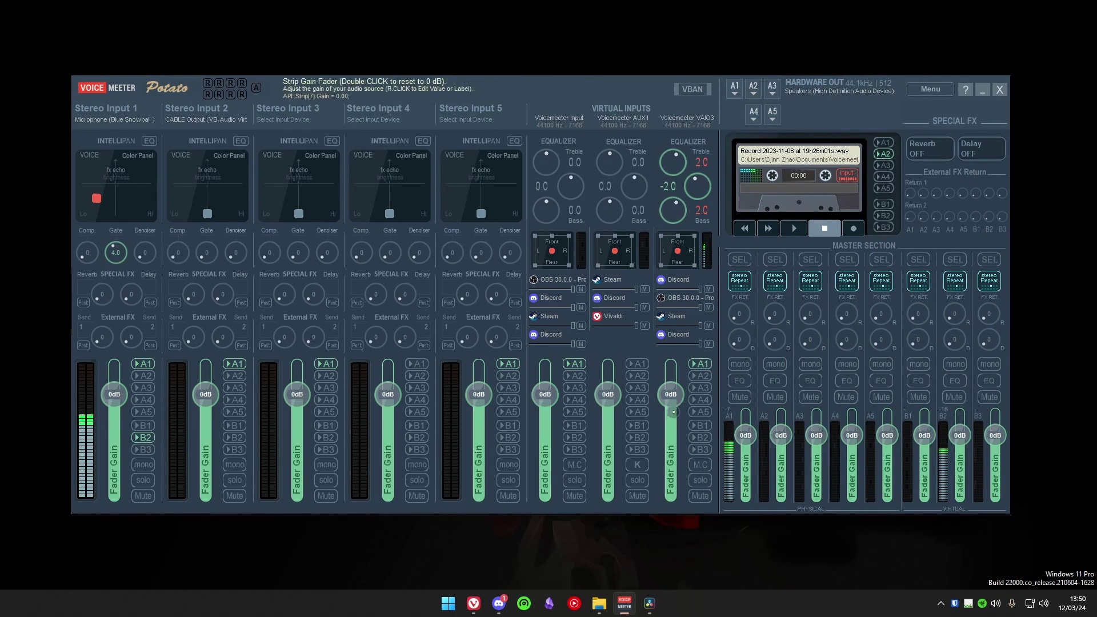
pyautogui.moveTo(664, 404); pyautogui.dragTo(665, 439)
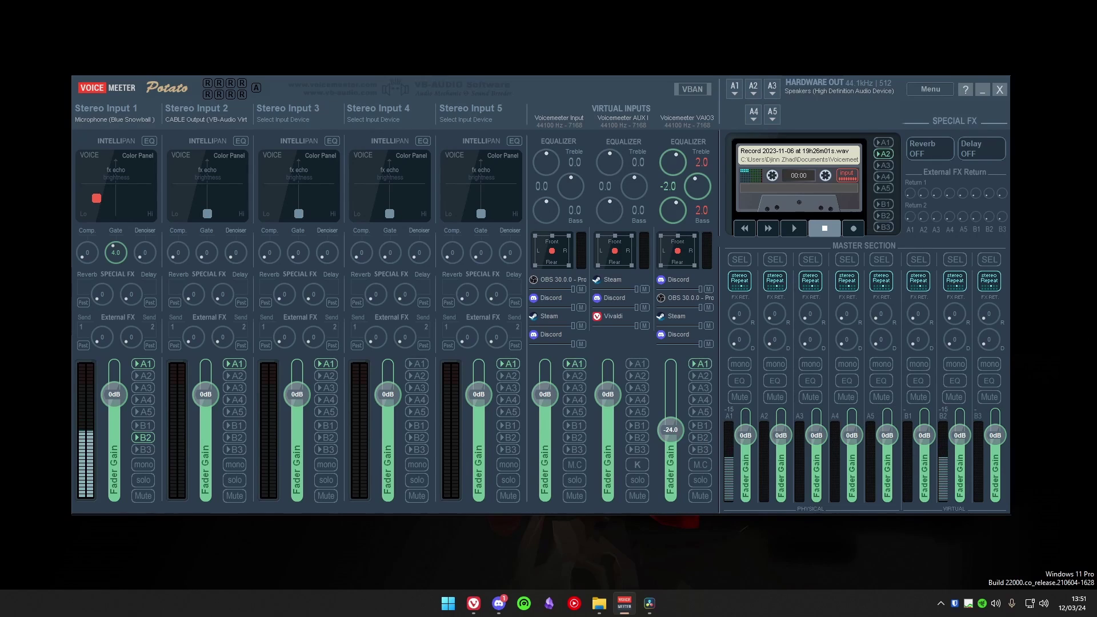
pyautogui.click(701, 438)
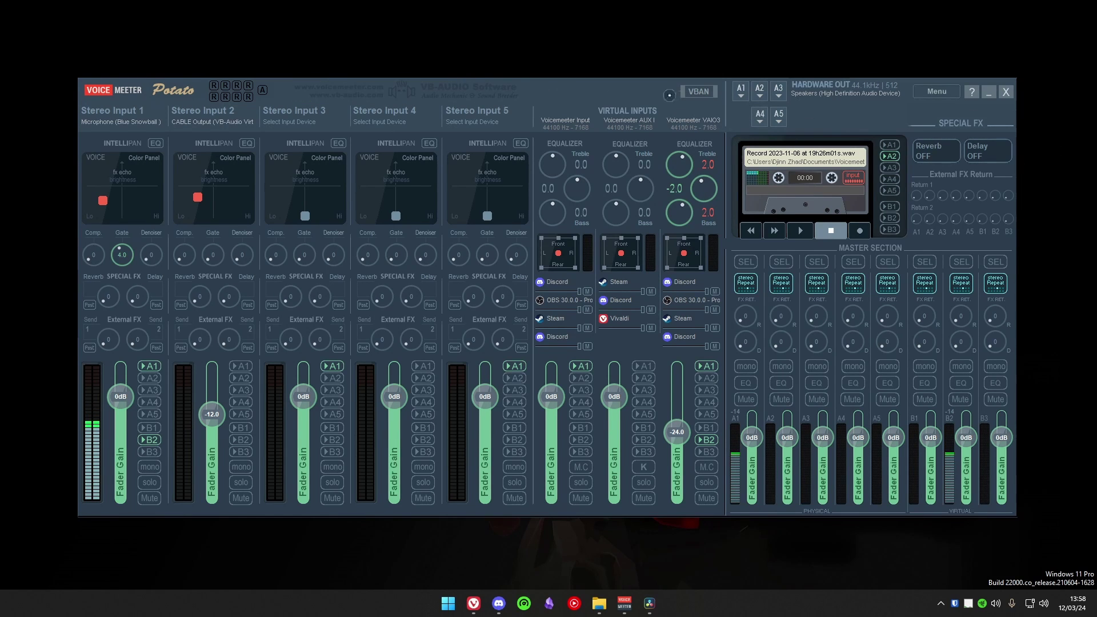
# Bring OBS over the mixer, show its Sources and Audio Mixer, and move it clear of Stereo Input 2.
pyautogui.moveTo(1096, 108); pyautogui.dragTo(556, 127)
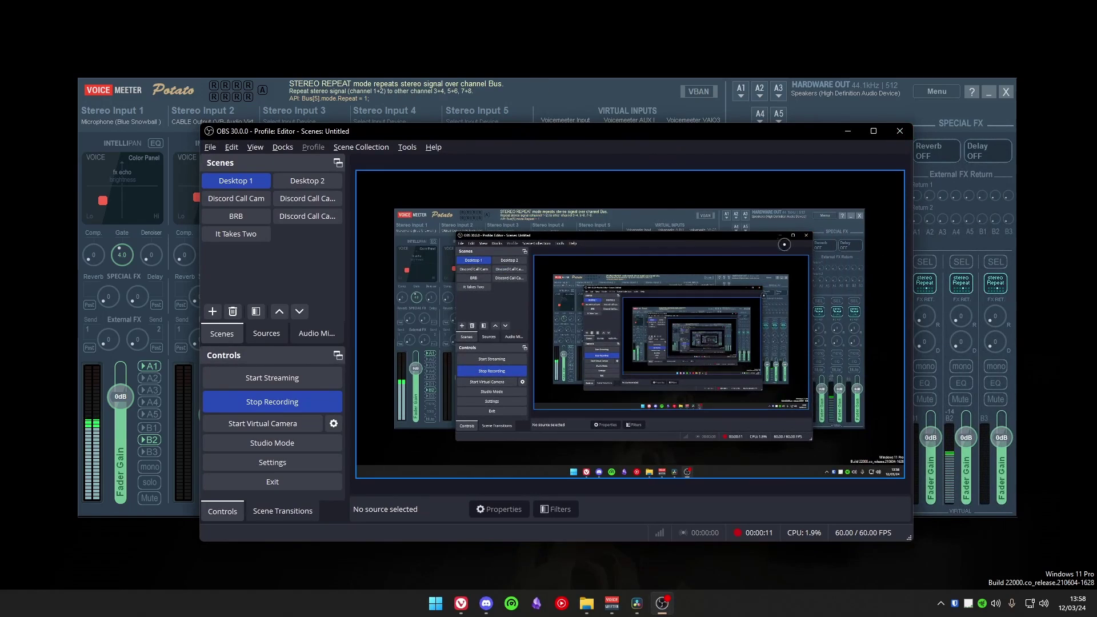
pyautogui.click(266, 333)
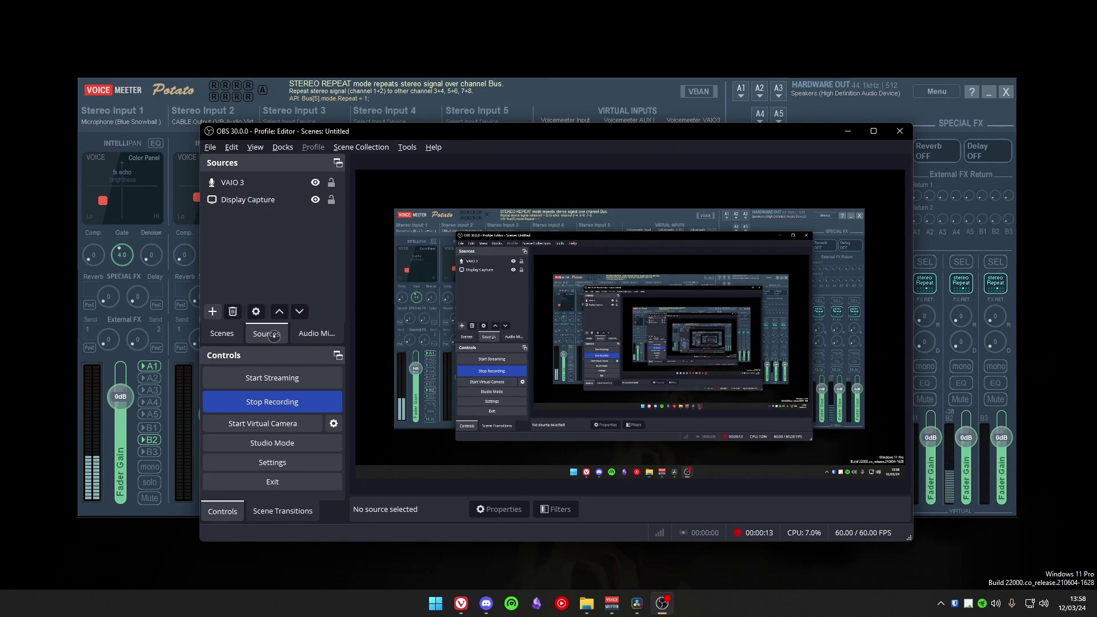
pyautogui.click(315, 333)
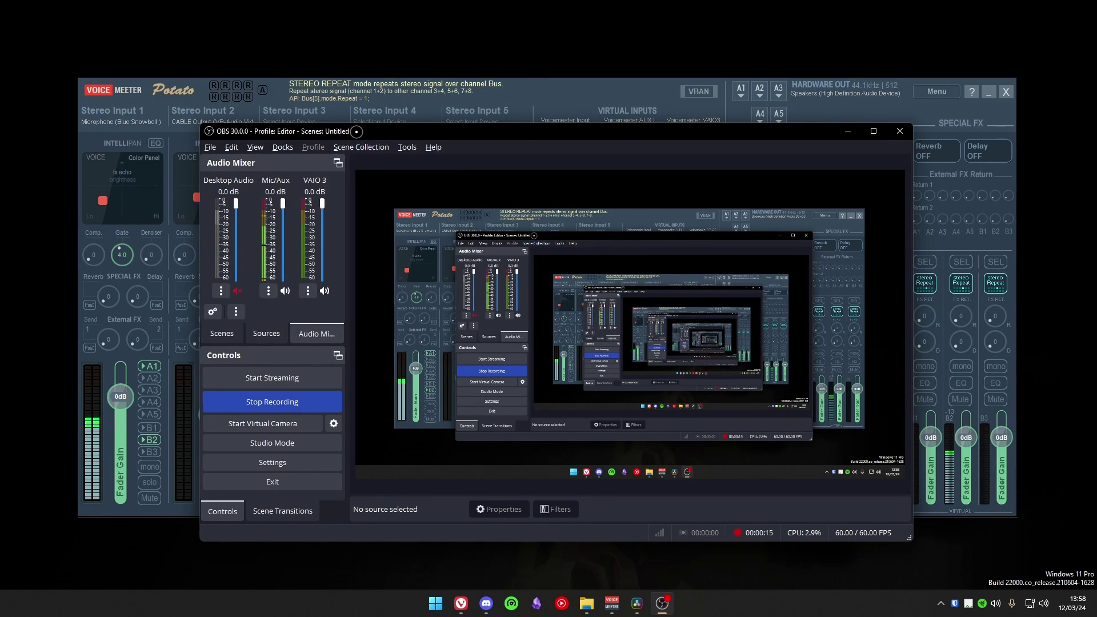
pyautogui.moveTo(357, 132); pyautogui.dragTo(441, 131)
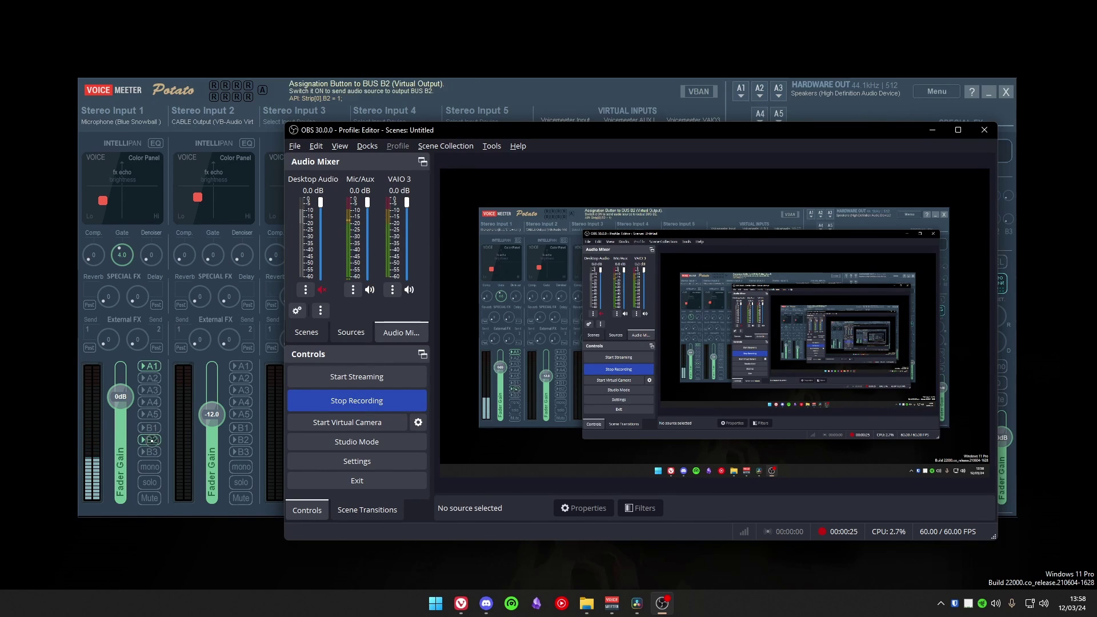
# Demonstrate the microphone strip's B2 assignment by switching it off and on while watching the OBS Mic/Aux meter.
pyautogui.click(152, 440)
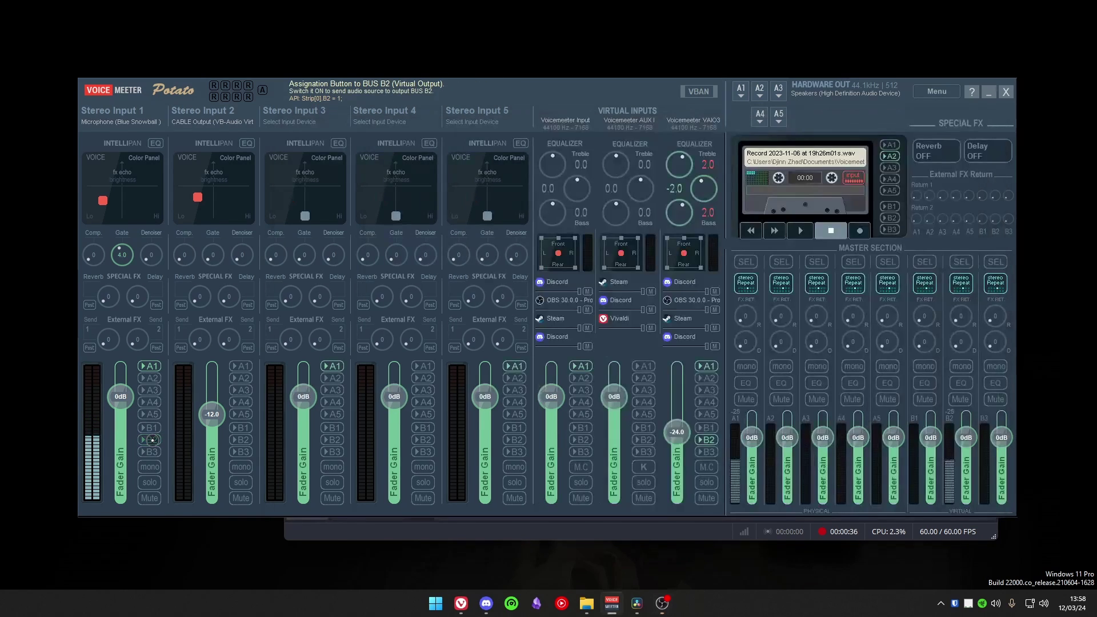
pyautogui.click(350, 526)
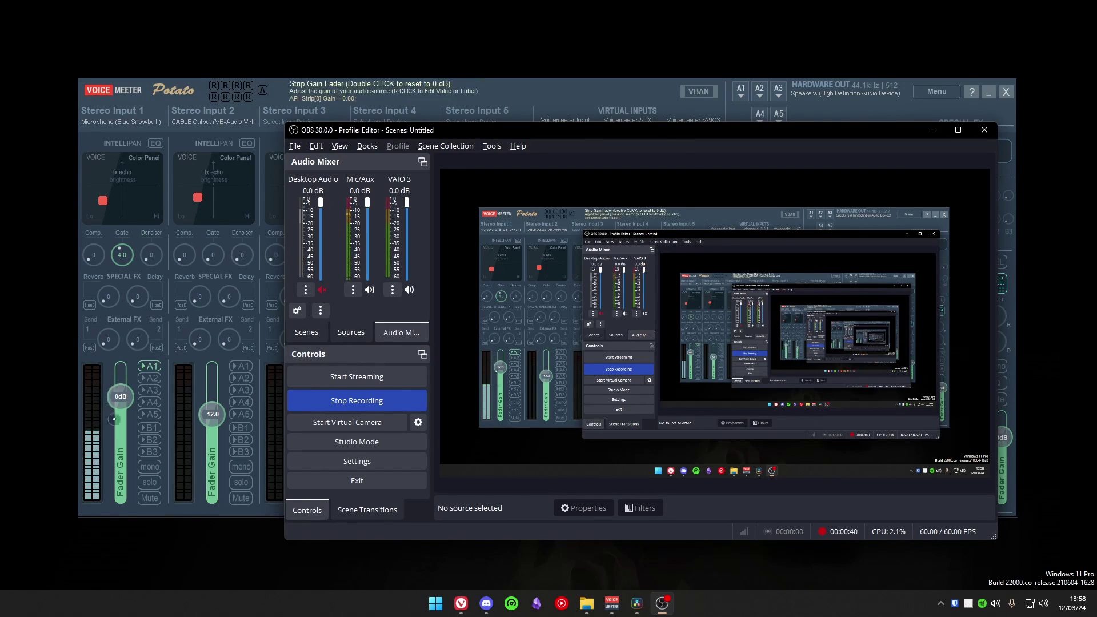
pyautogui.click(152, 440)
pyautogui.hotkey('alt', 'Tab')
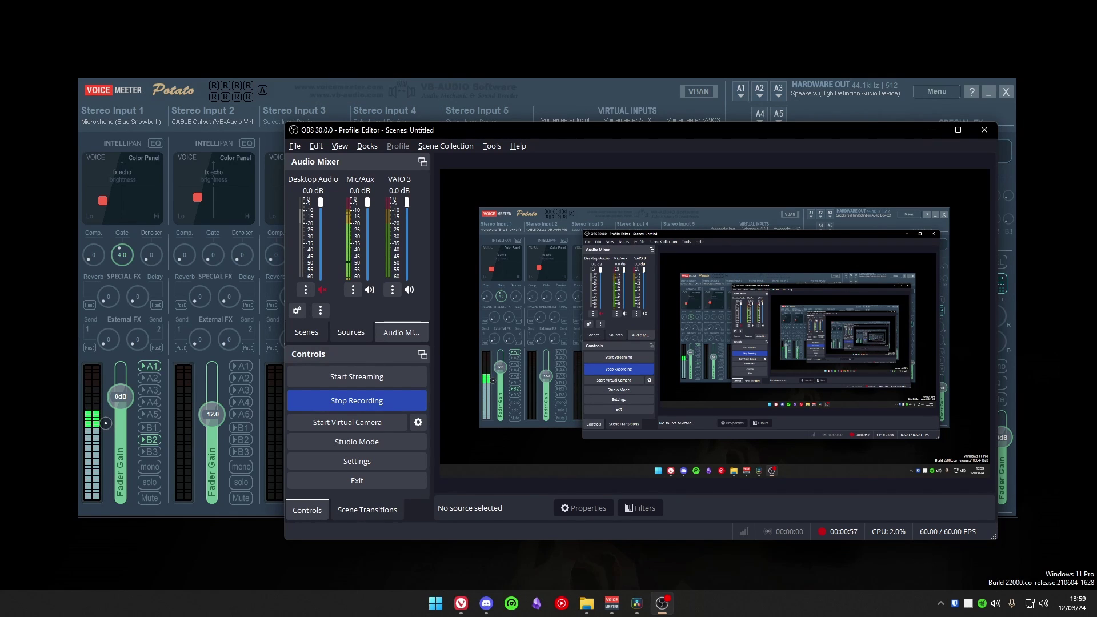
pyautogui.click(159, 440)
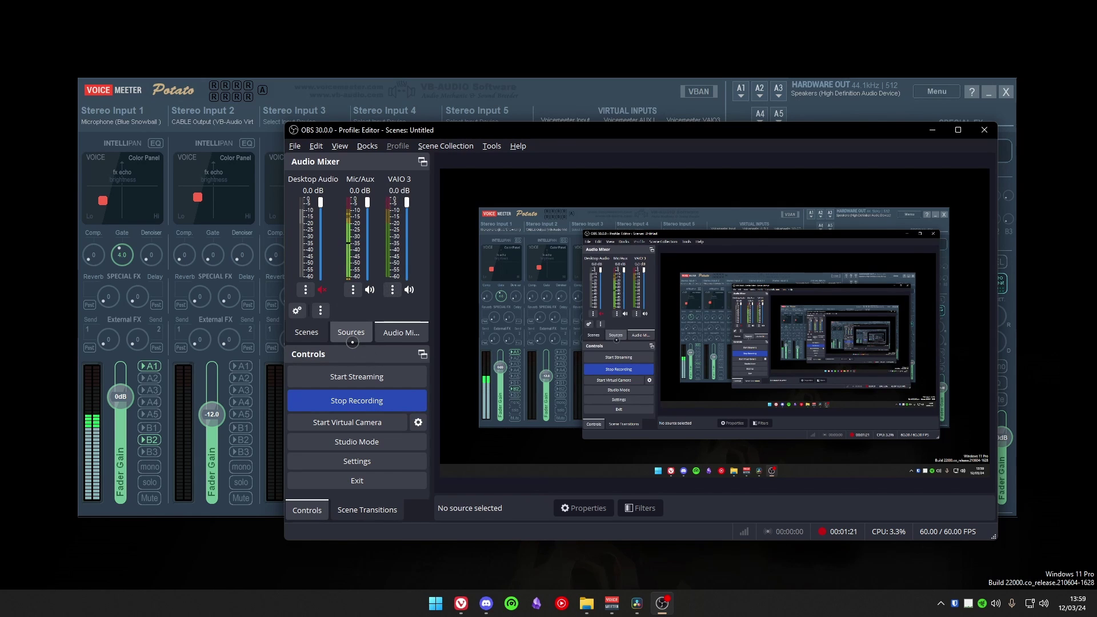
# Remove the VAIO 3 source from the OBS scene and check the Audio Mixer without it.
pyautogui.click(351, 328)
pyautogui.rightClick(342, 170)
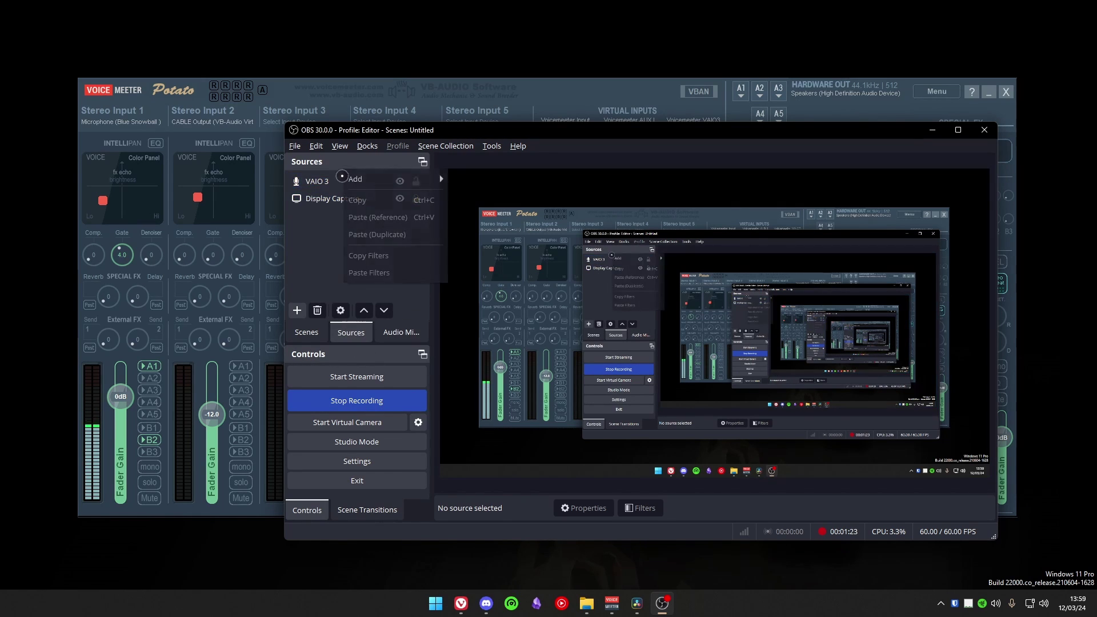
pyautogui.click(340, 179)
pyautogui.rightClick(355, 186)
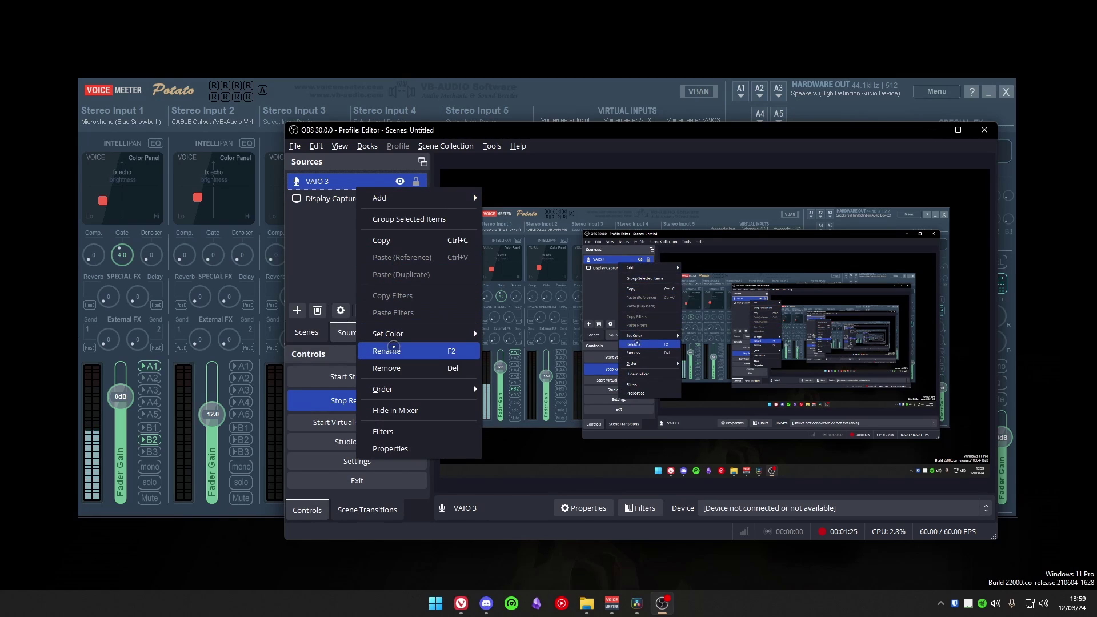
pyautogui.click(389, 369)
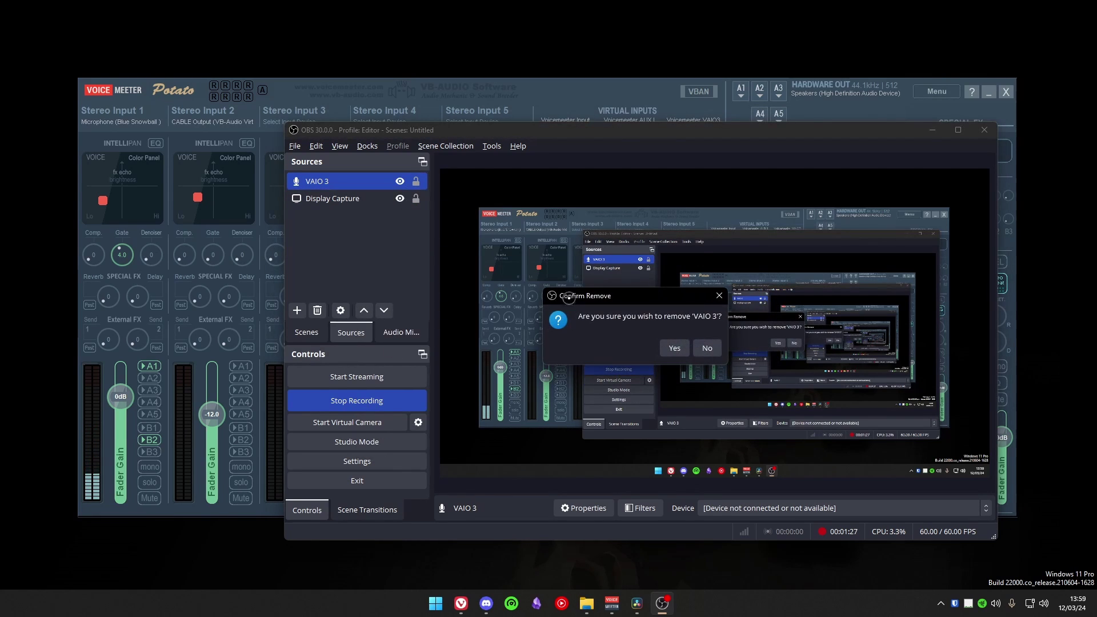
pyautogui.click(674, 348)
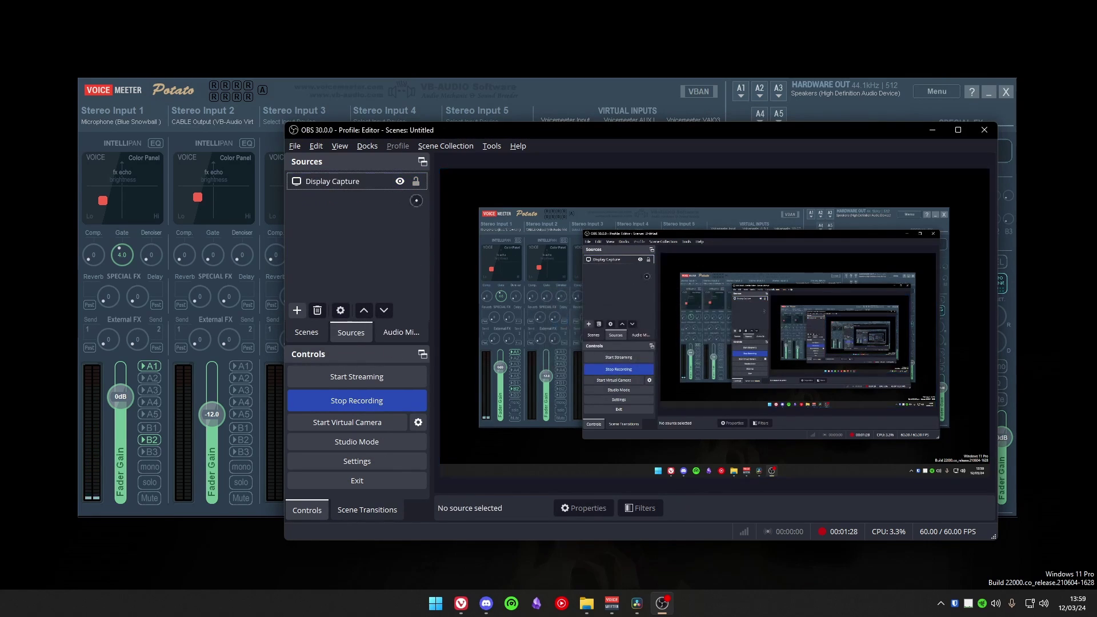
pyautogui.click(400, 332)
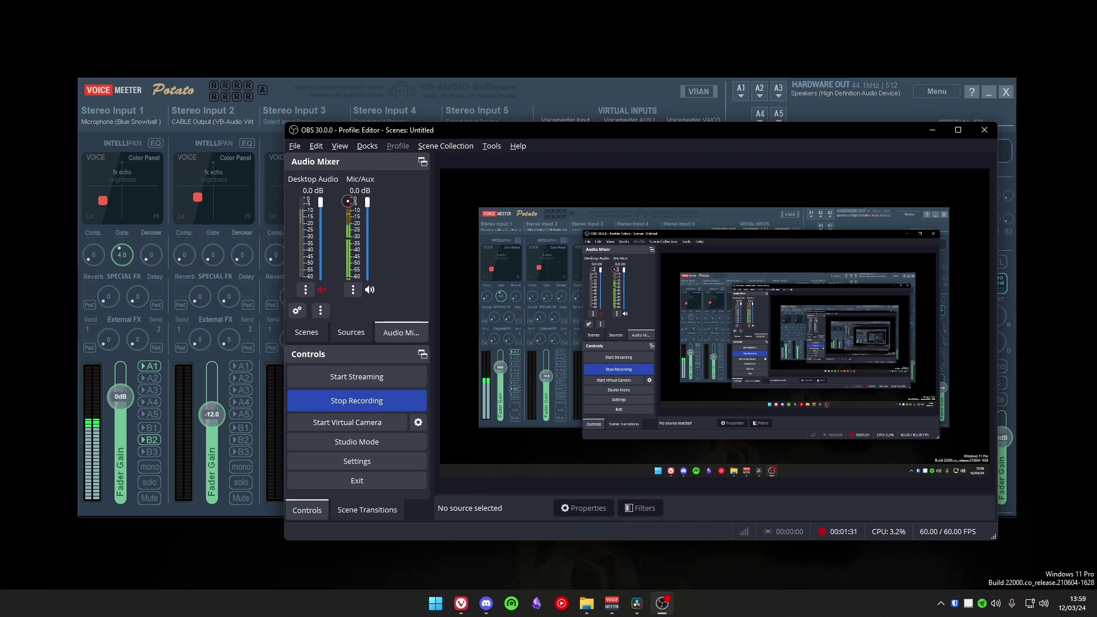
# Add an Audio Input Capture source to the OBS scene using the existing VAIO 3 entry.
pyautogui.click(351, 332)
pyautogui.click(297, 311)
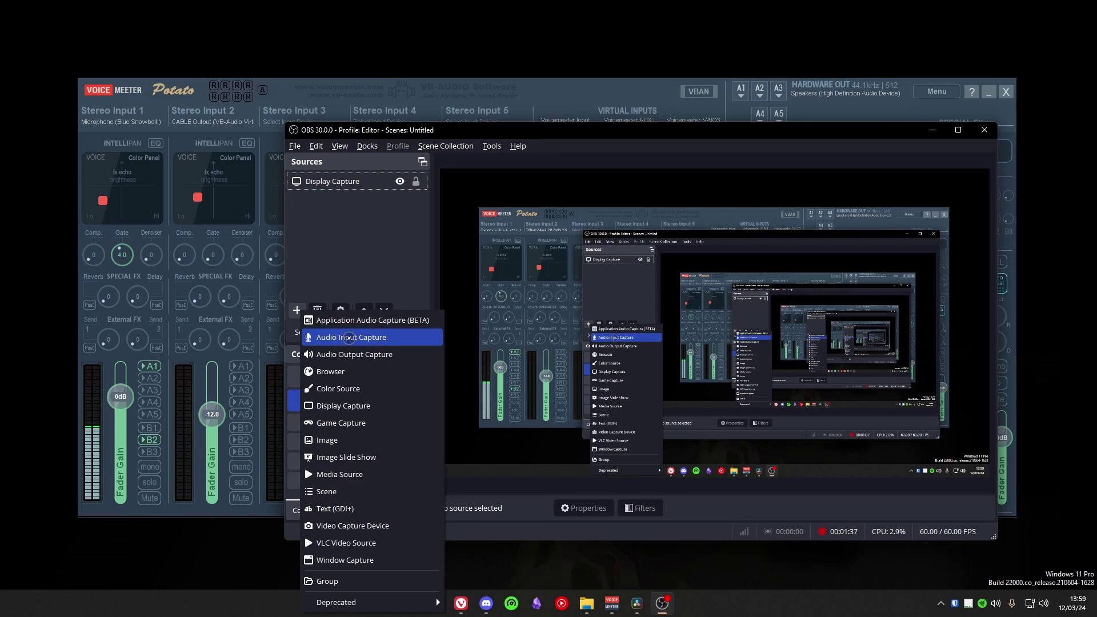
pyautogui.click(349, 338)
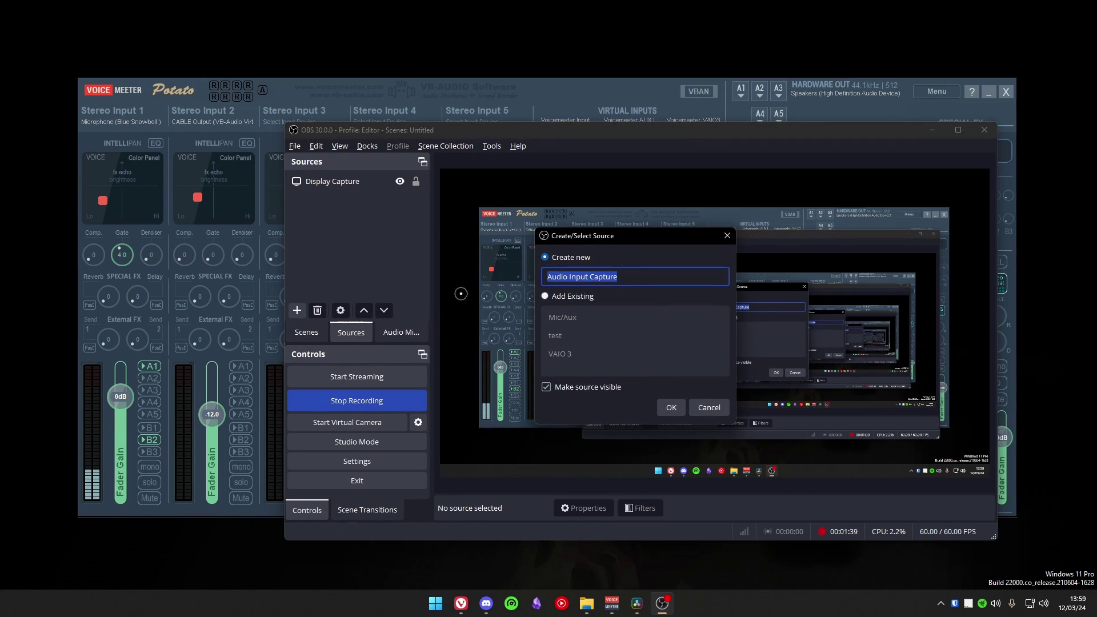
pyautogui.click(553, 297)
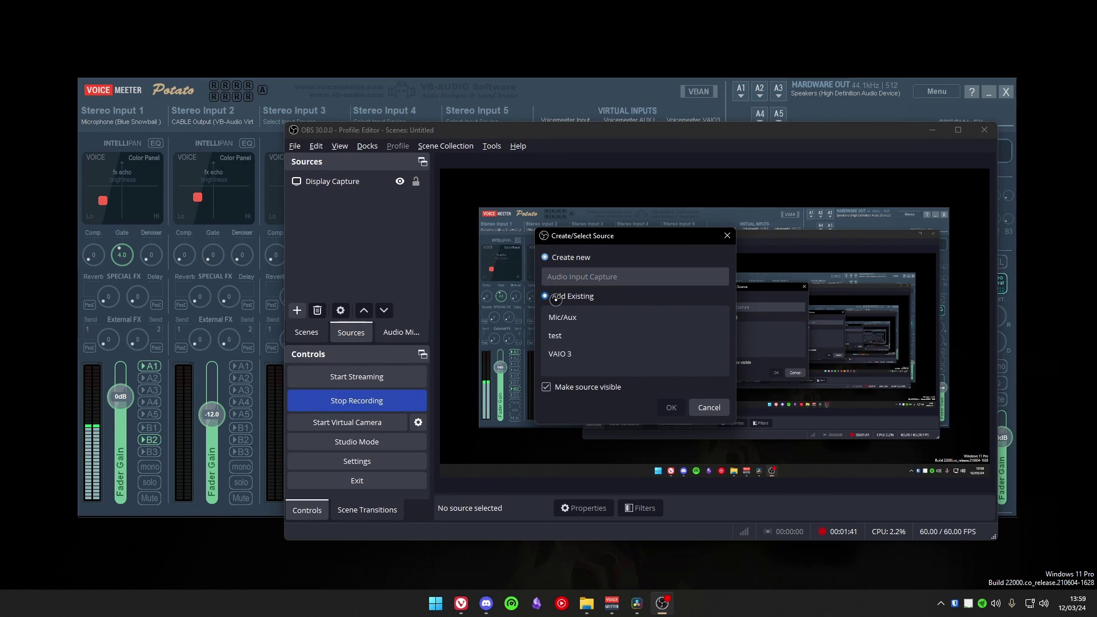
pyautogui.click(564, 337)
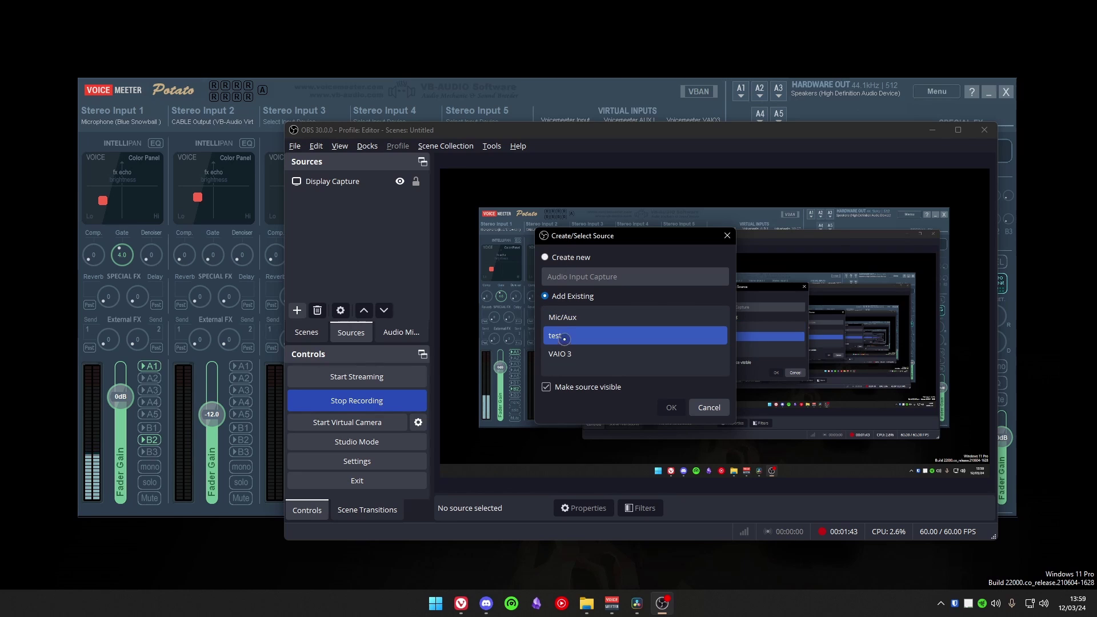
pyautogui.click(559, 353)
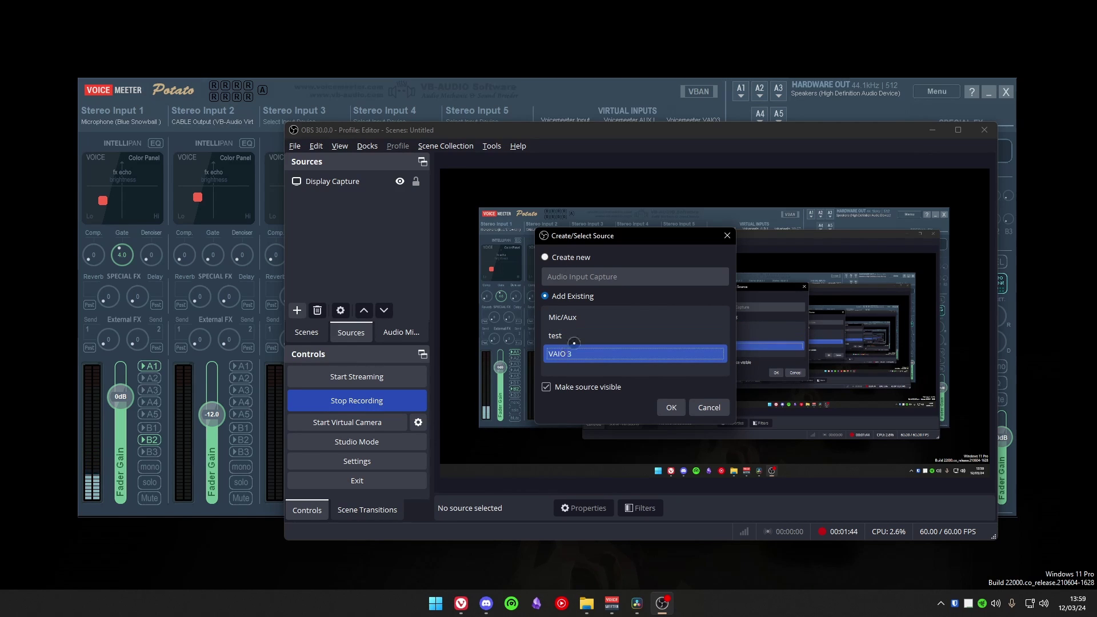
pyautogui.click(671, 408)
# Set the VAIO 3 source's device to Voicemeeter Out B3 (VB-Audio Voicemeeter VAIO).
pyautogui.rightClick(332, 178)
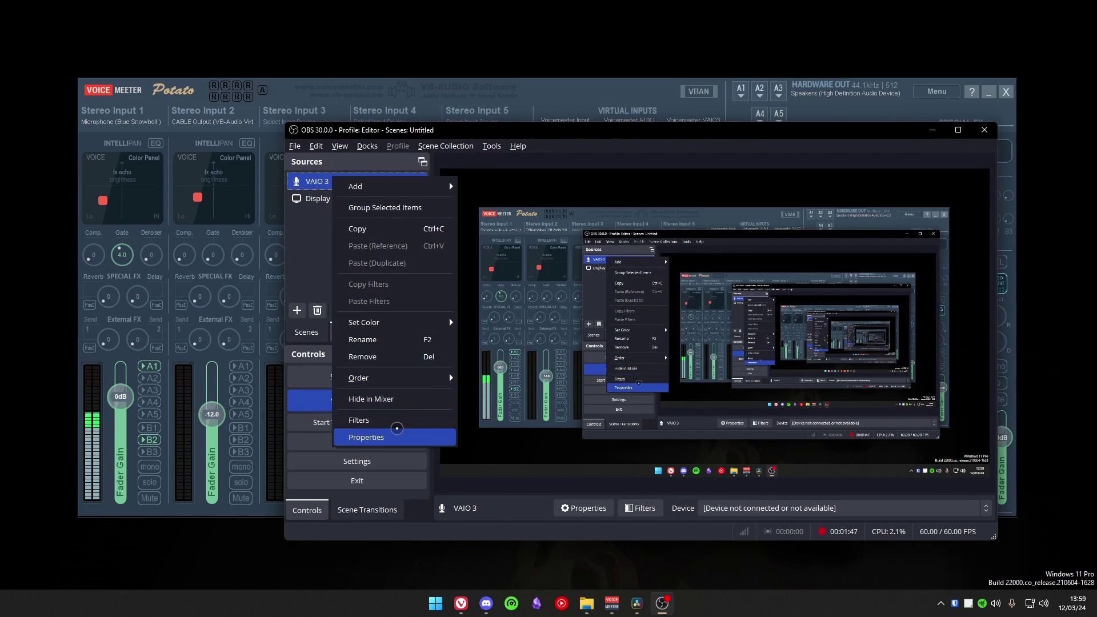
pyautogui.click(307, 219)
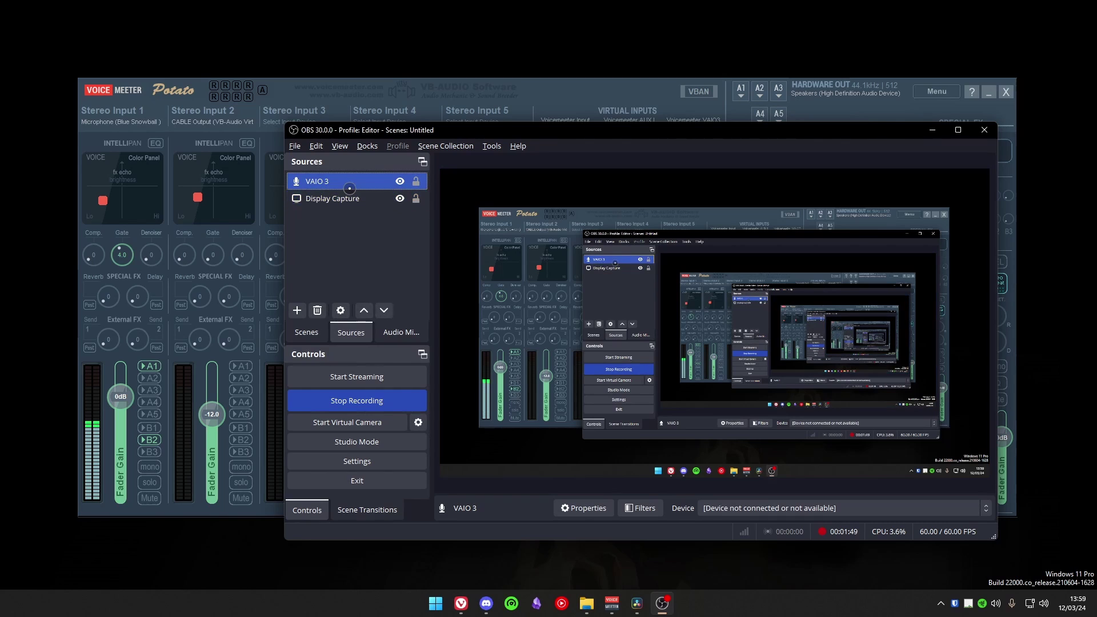
pyautogui.rightClick(359, 177)
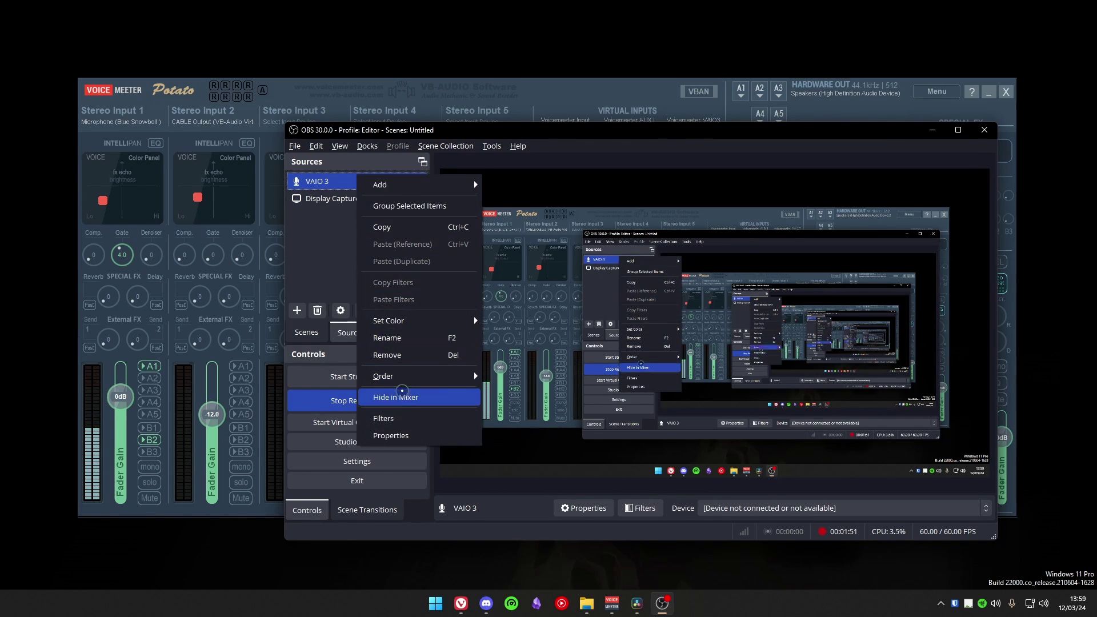
pyautogui.click(405, 429)
pyautogui.click(547, 193)
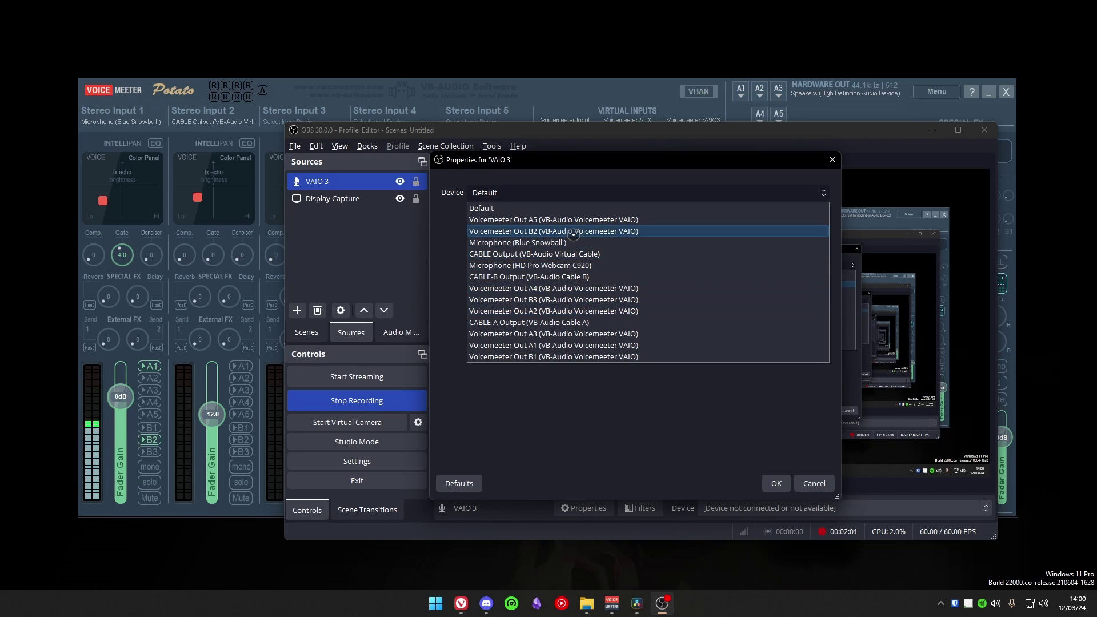
pyautogui.click(572, 300)
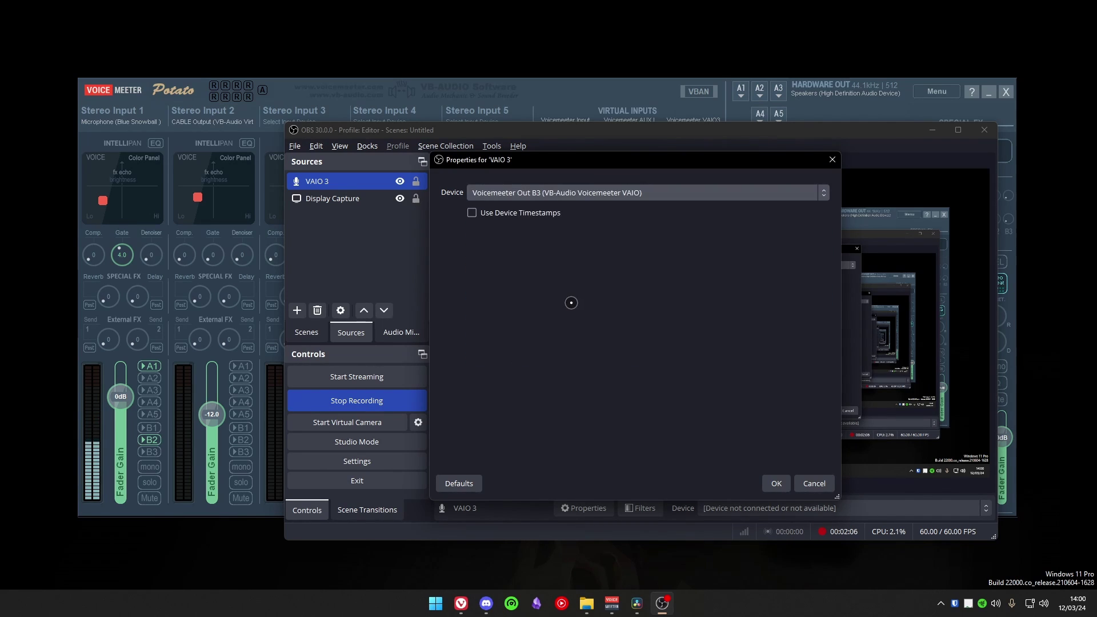
pyautogui.click(775, 483)
# Show the VAIO 3 channel in the OBS Audio Mixer and reposition the window beside the microphone strip.
pyautogui.click(401, 332)
pyautogui.click(463, 269)
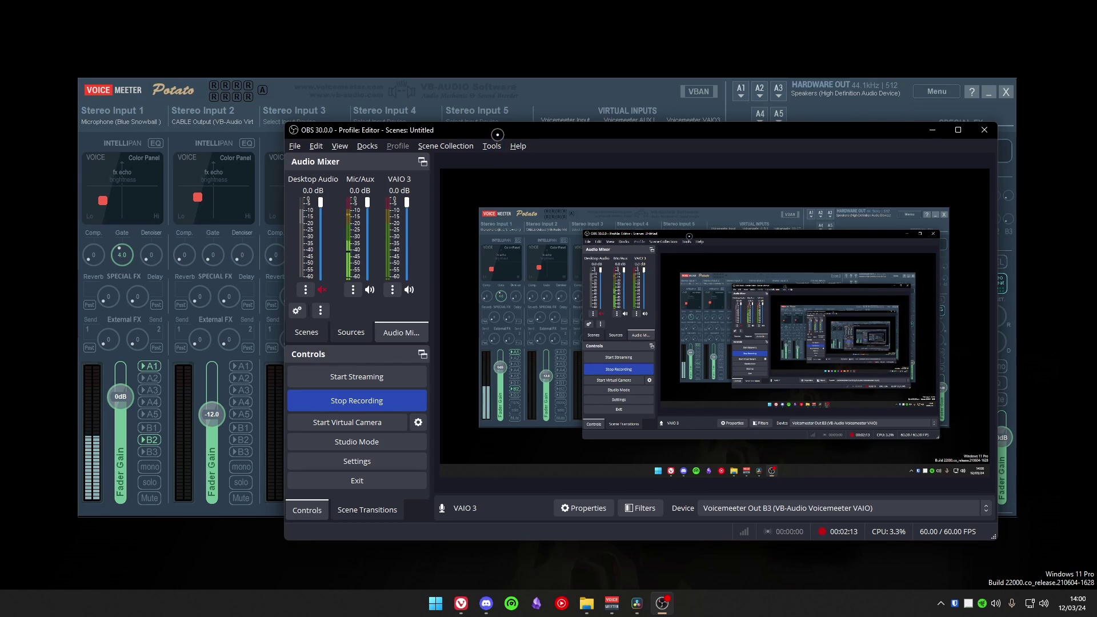
pyautogui.moveTo(491, 130); pyautogui.dragTo(517, 125)
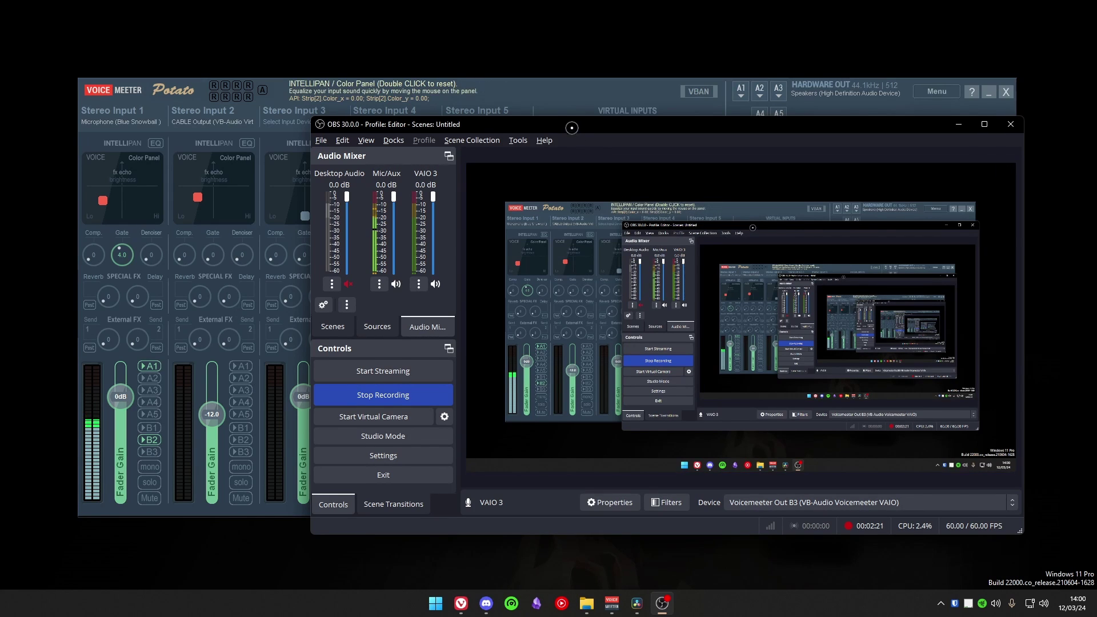
pyautogui.moveTo(572, 128); pyautogui.dragTo(851, 112)
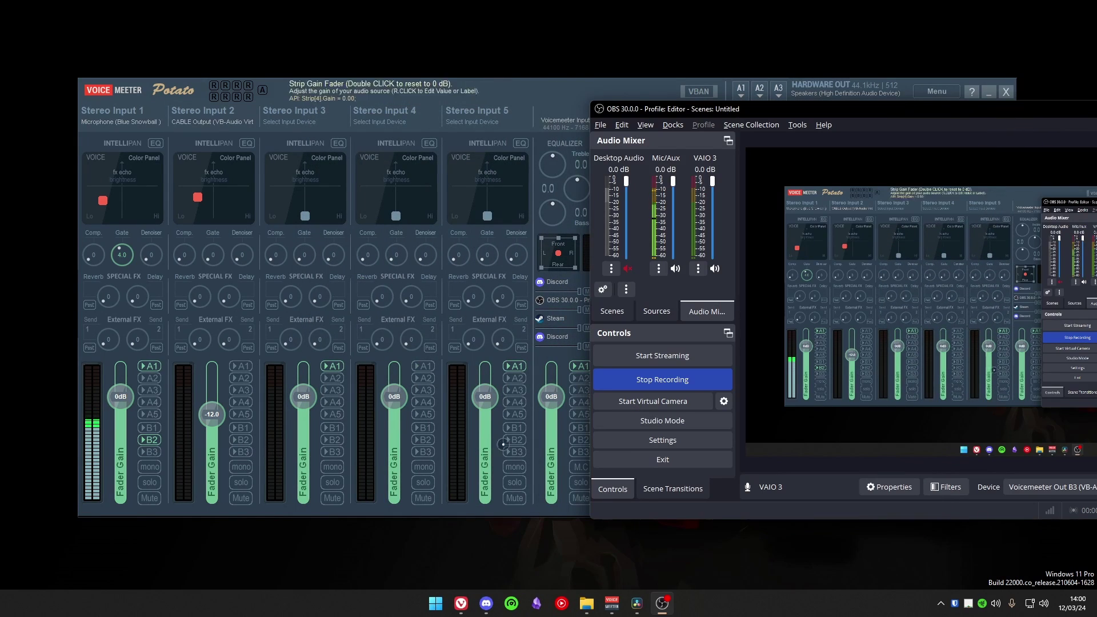
pyautogui.moveTo(747, 105); pyautogui.dragTo(417, 110)
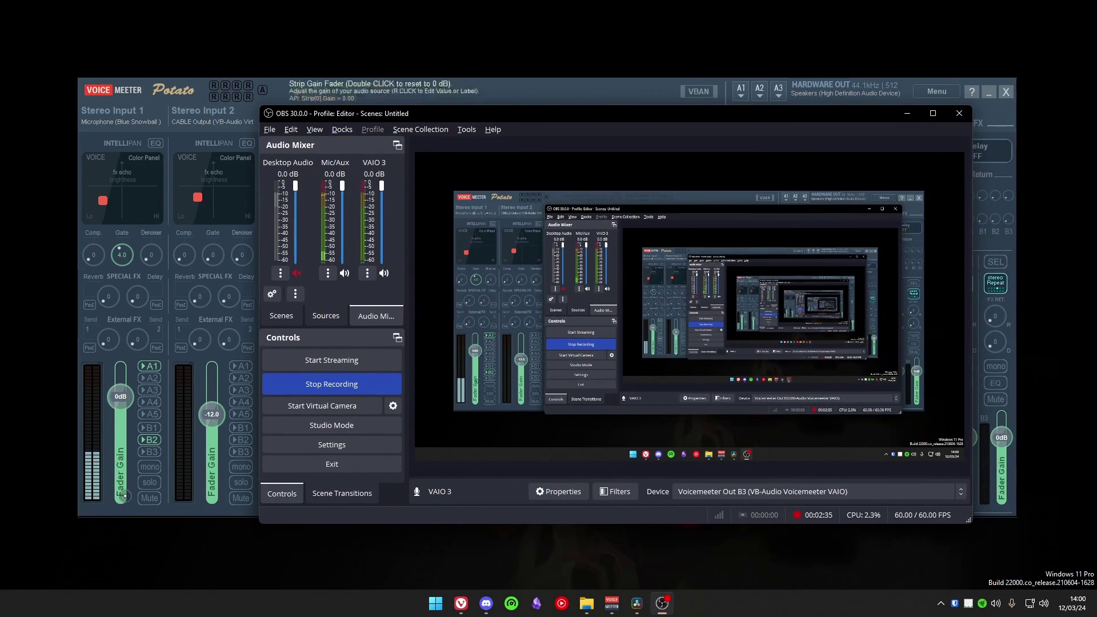
# Demonstrate toggling the microphone strip's B3 assignment, leave it on with B2 off, and compare the meters in OBS.
pyautogui.click(150, 455)
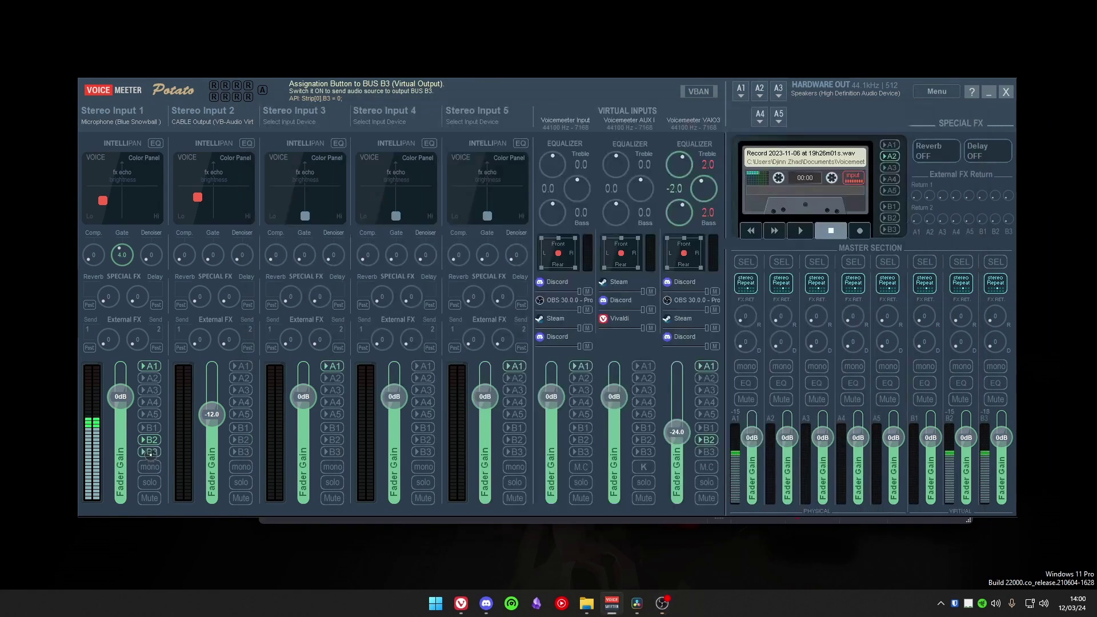
pyautogui.click(663, 605)
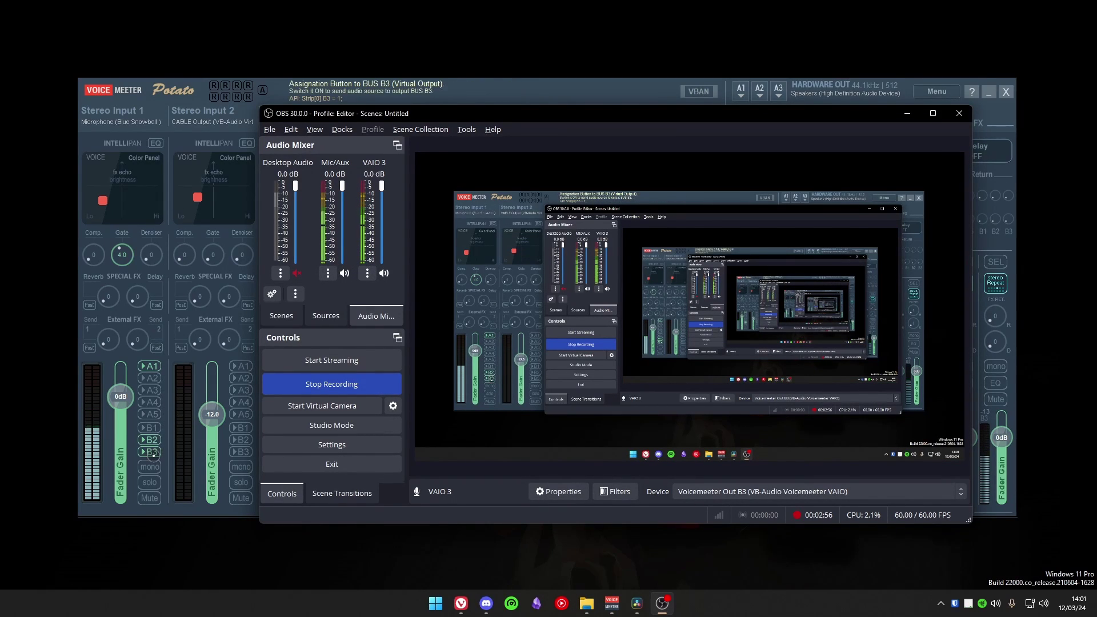
pyautogui.click(151, 452)
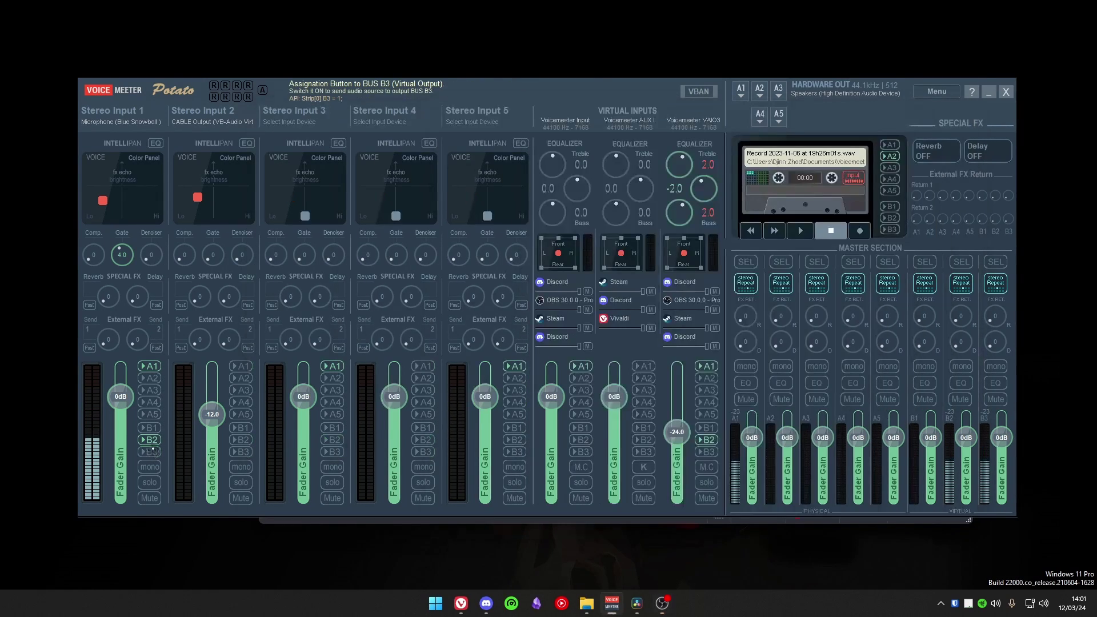
pyautogui.click(563, 521)
pyautogui.click(150, 442)
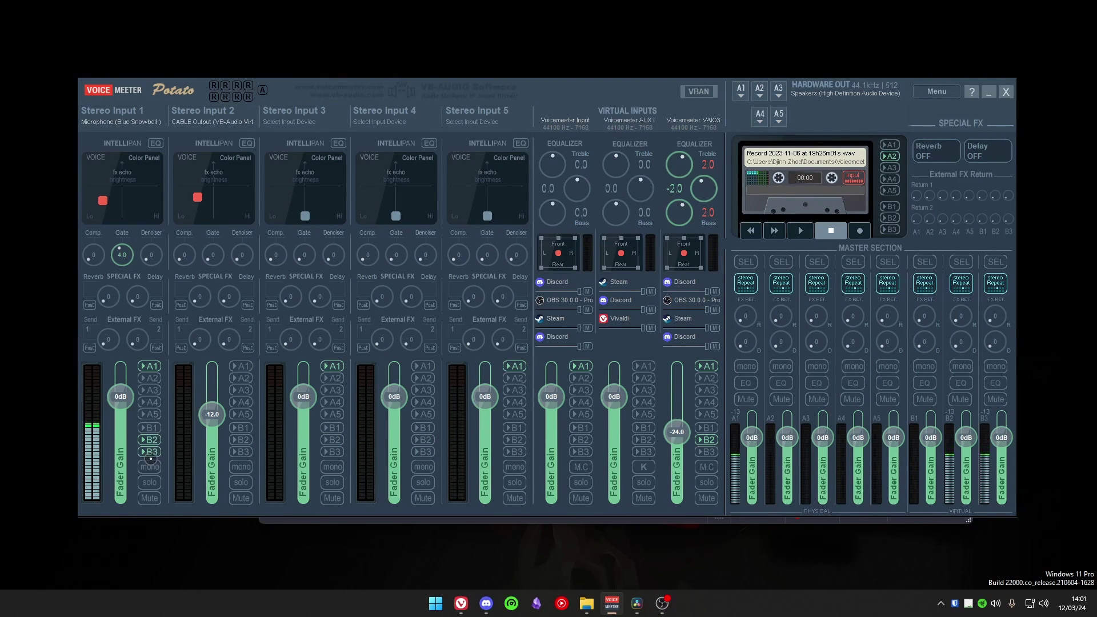
pyautogui.click(357, 525)
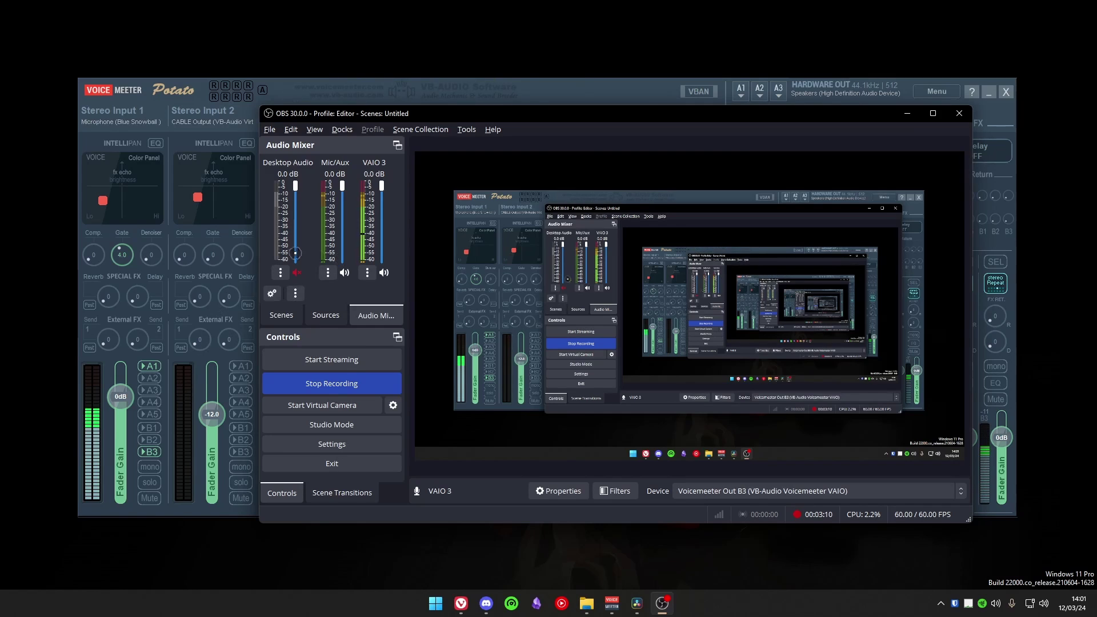
# Switch the microphone strip's assignment from B3 to B2 and bring the OBS Audio Mixer back into view.
pyautogui.click(149, 452)
pyautogui.click(149, 439)
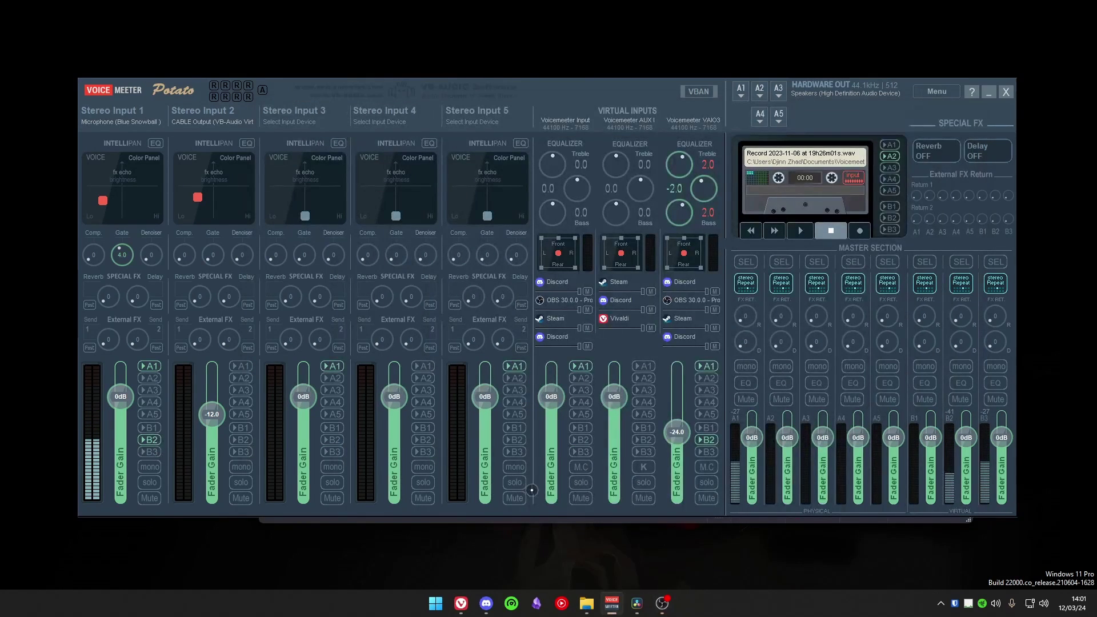
pyautogui.click(502, 518)
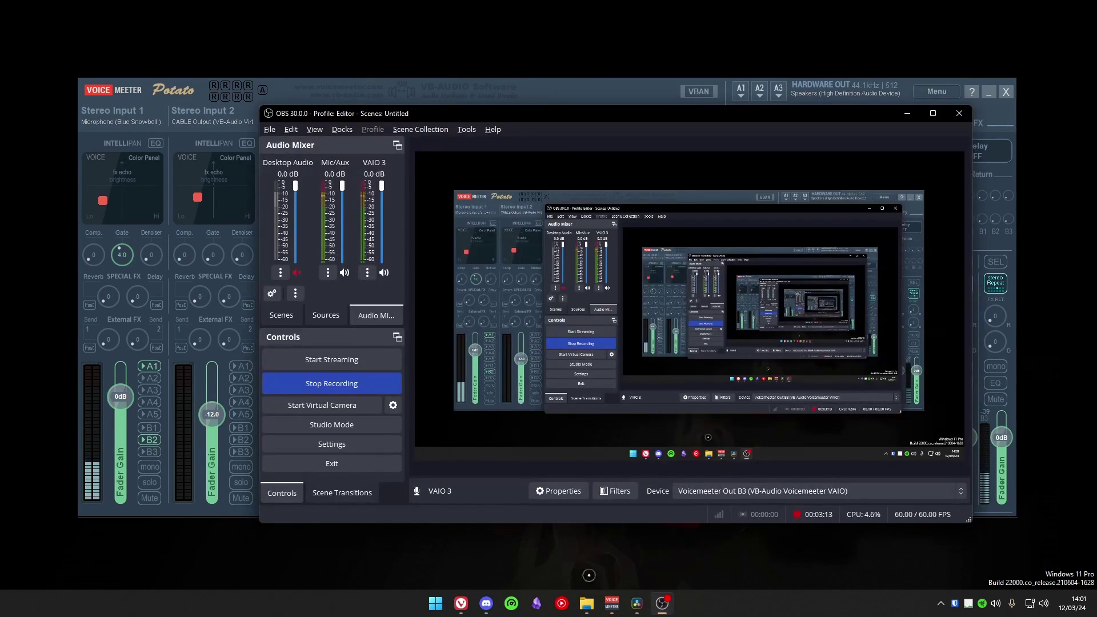
# Switch to YouTube Music, search for "white noise" and play White Noise 3 Hour Long.
pyautogui.click(562, 602)
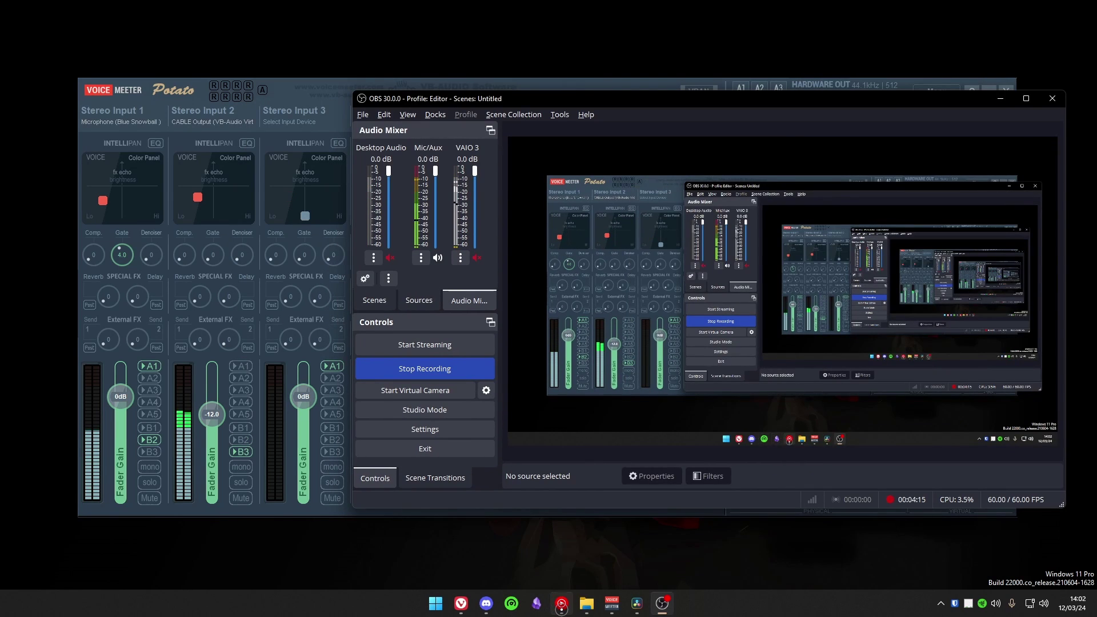
pyautogui.click(855, 99)
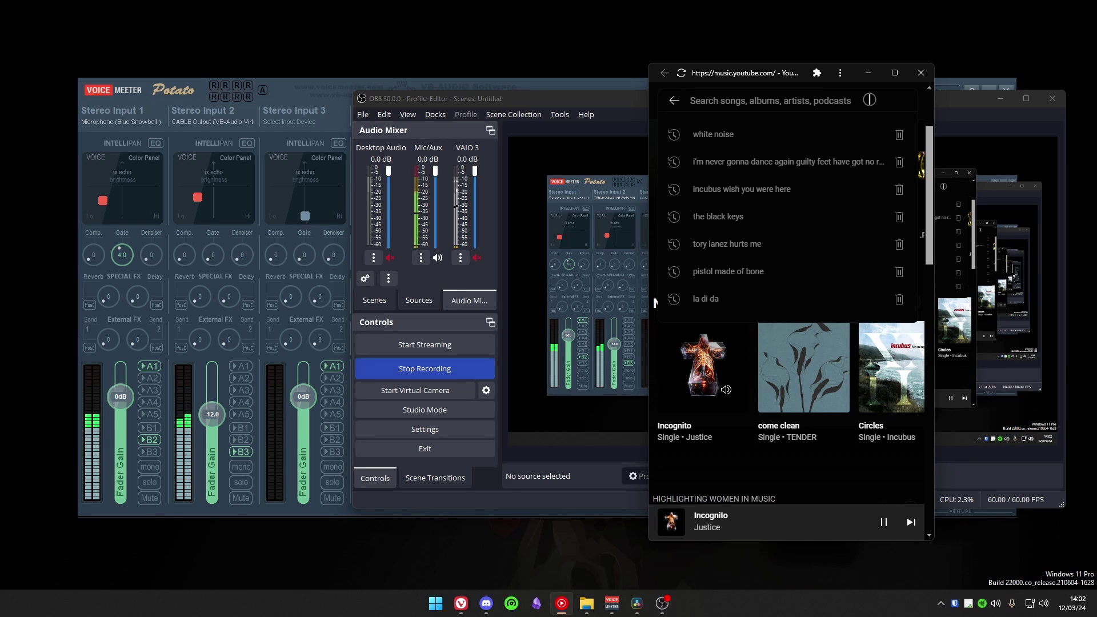
pyautogui.write('white noise')
pyautogui.press('Return')
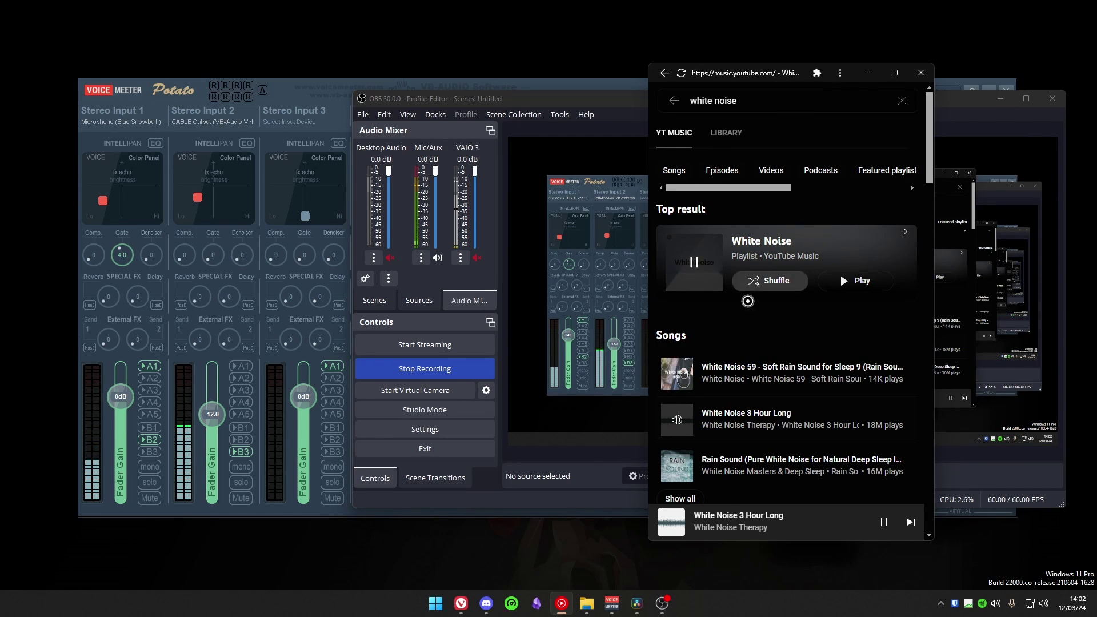
pyautogui.click(768, 517)
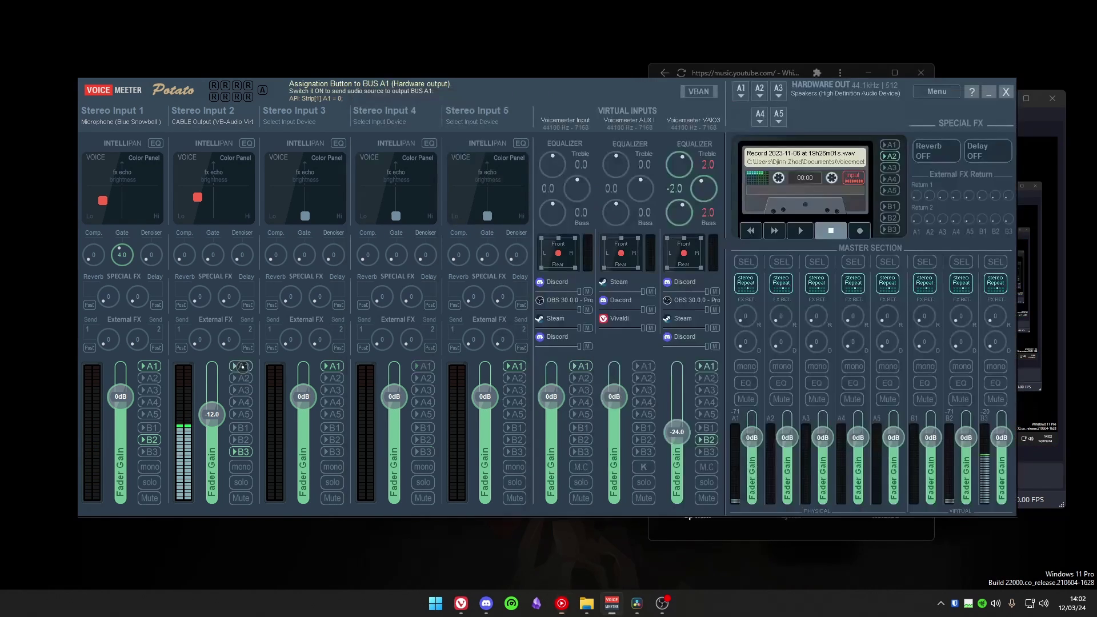
# Assign the music on Stereo Input 2 (CABLE Output) to A1 in Voicemeeter and bring the music player back up.
pyautogui.click(331, 320)
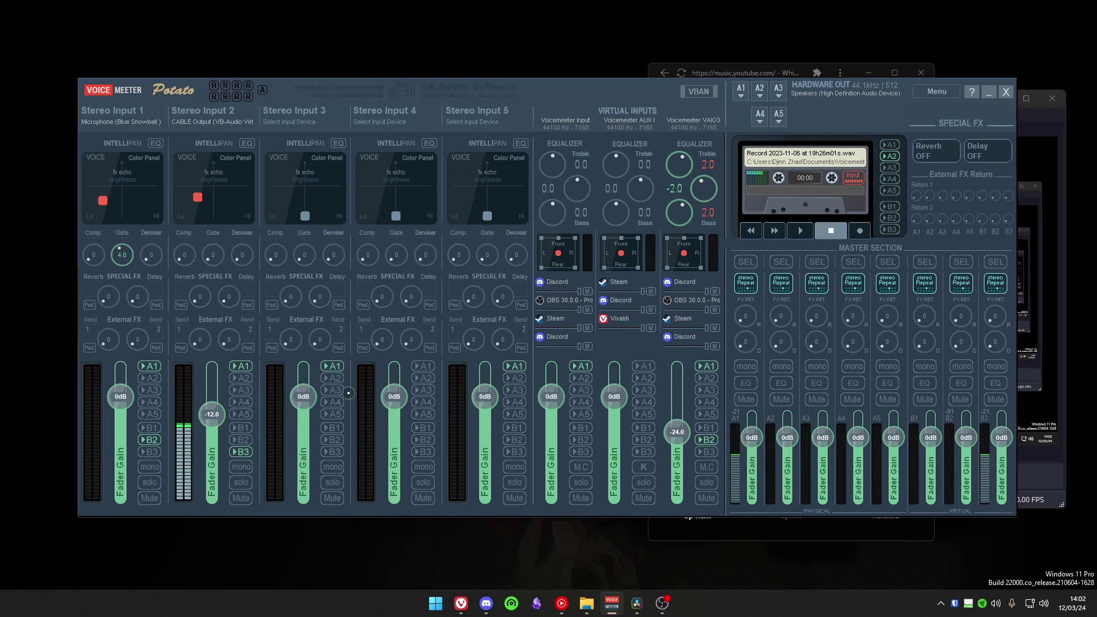
pyautogui.click(885, 532)
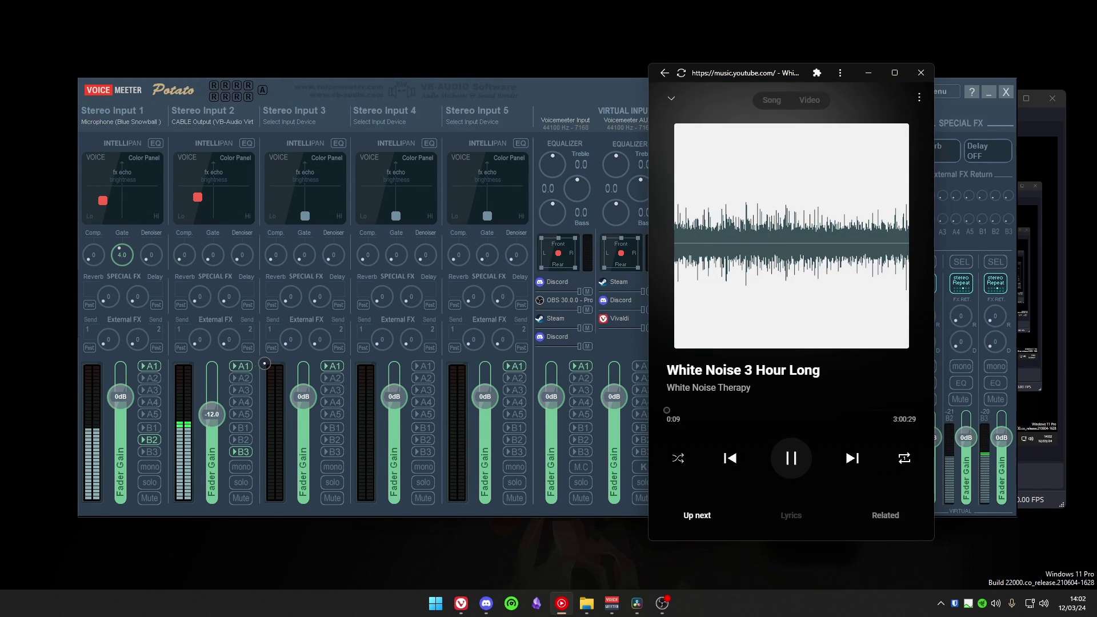
pyautogui.scroll(-3, 223, 396)
pyautogui.scroll(3, 223, 396)
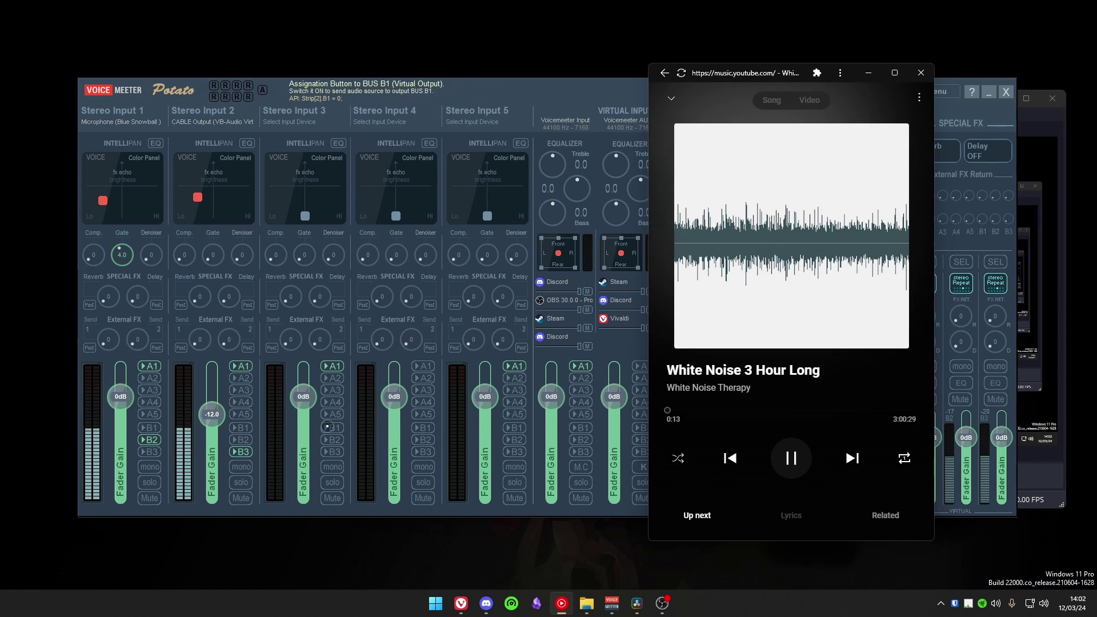
# Assign Stereo Input 2 to B2, turn its B3 assignment off, and check the meters in the OBS Audio Mixer.
pyautogui.click(243, 440)
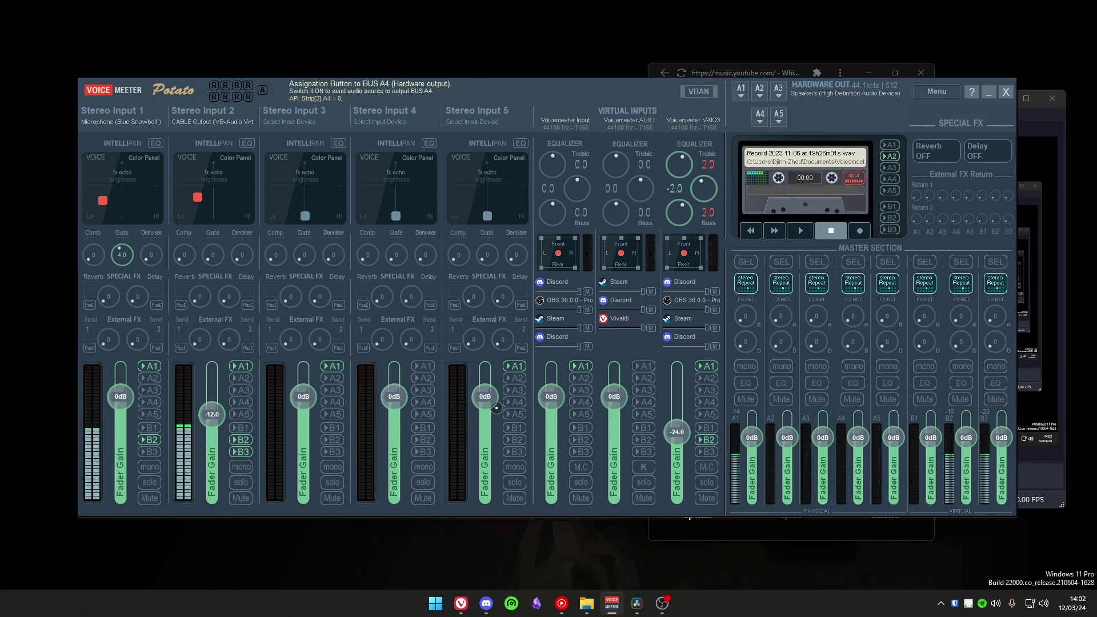
pyautogui.click(1043, 485)
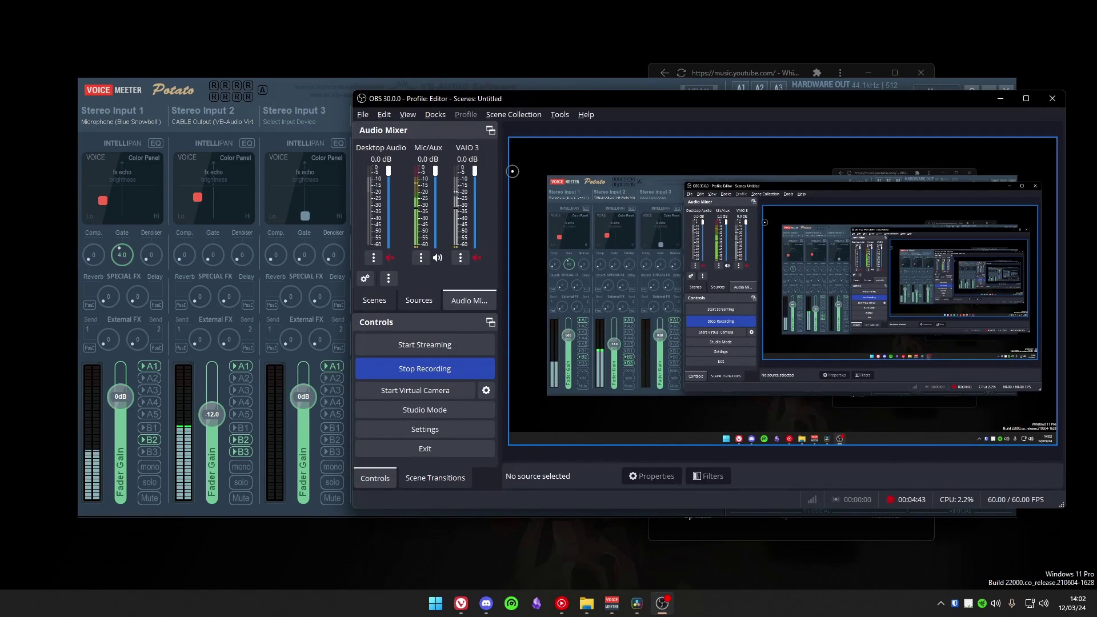
pyautogui.click(255, 435)
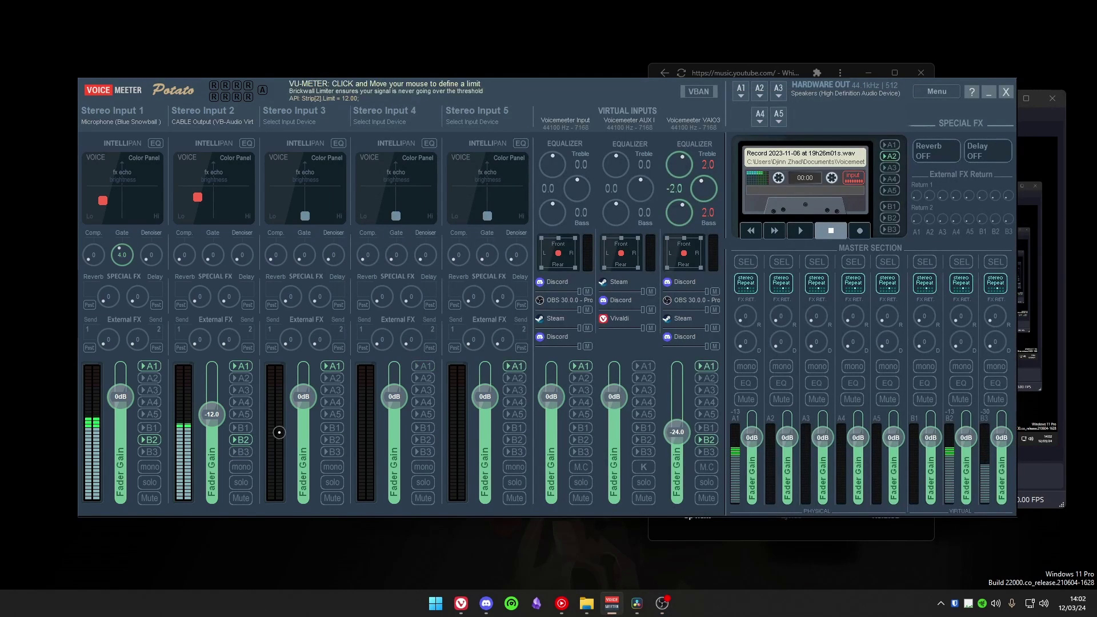
pyautogui.click(1047, 486)
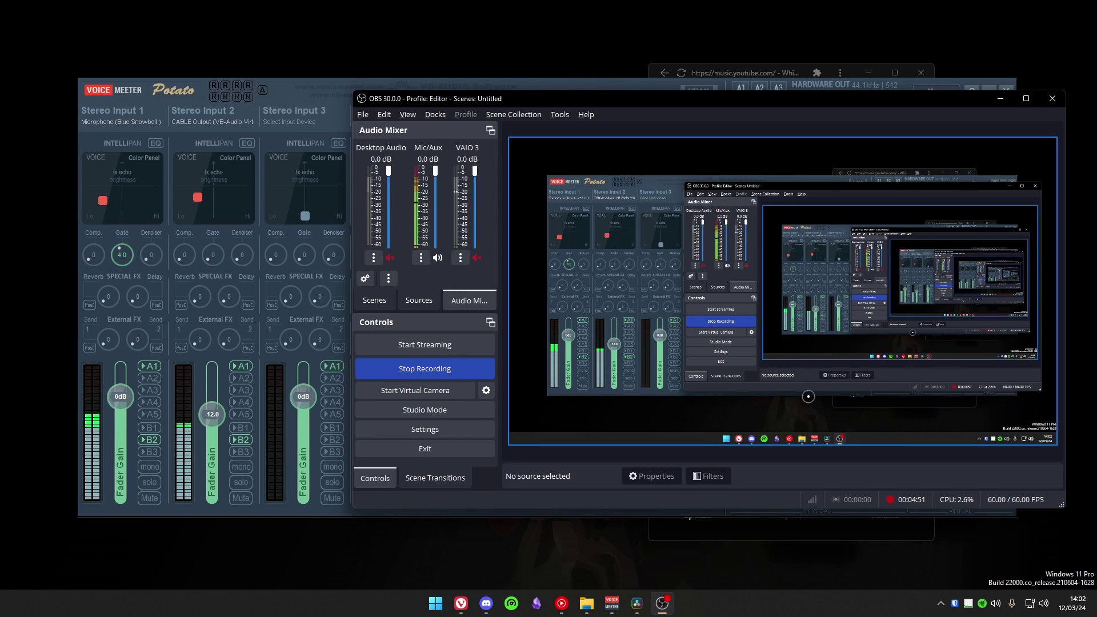
# Arrange the YouTube Music and OBS windows side by side so the player and Audio Mixer are both visible.
pyautogui.click(562, 605)
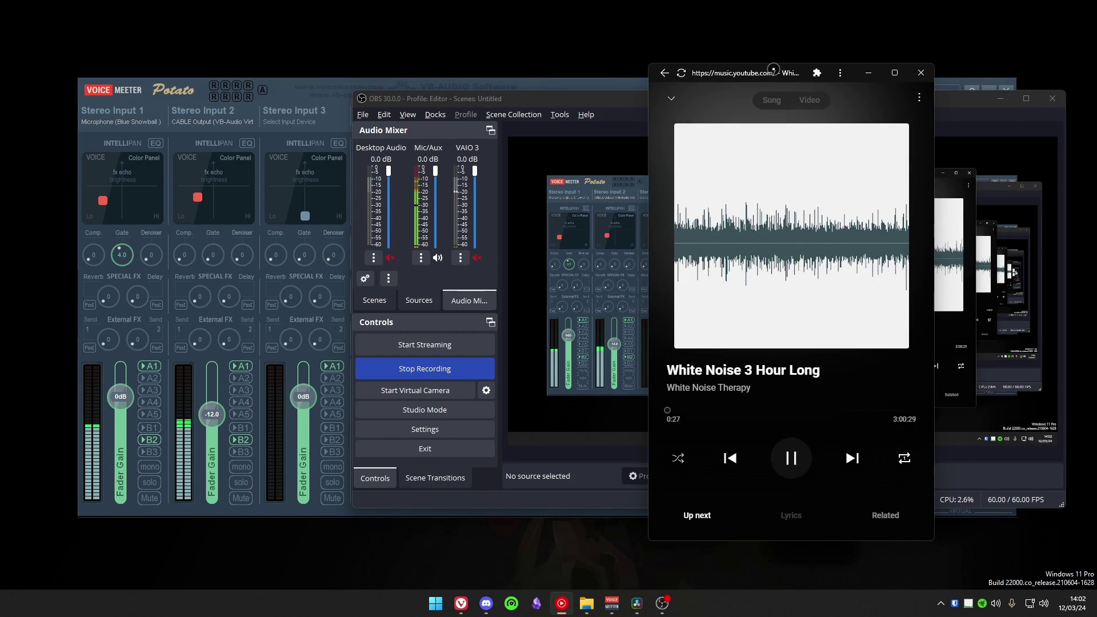
pyautogui.moveTo(768, 69); pyautogui.dragTo(834, 78)
pyautogui.moveTo(698, 97); pyautogui.dragTo(620, 97)
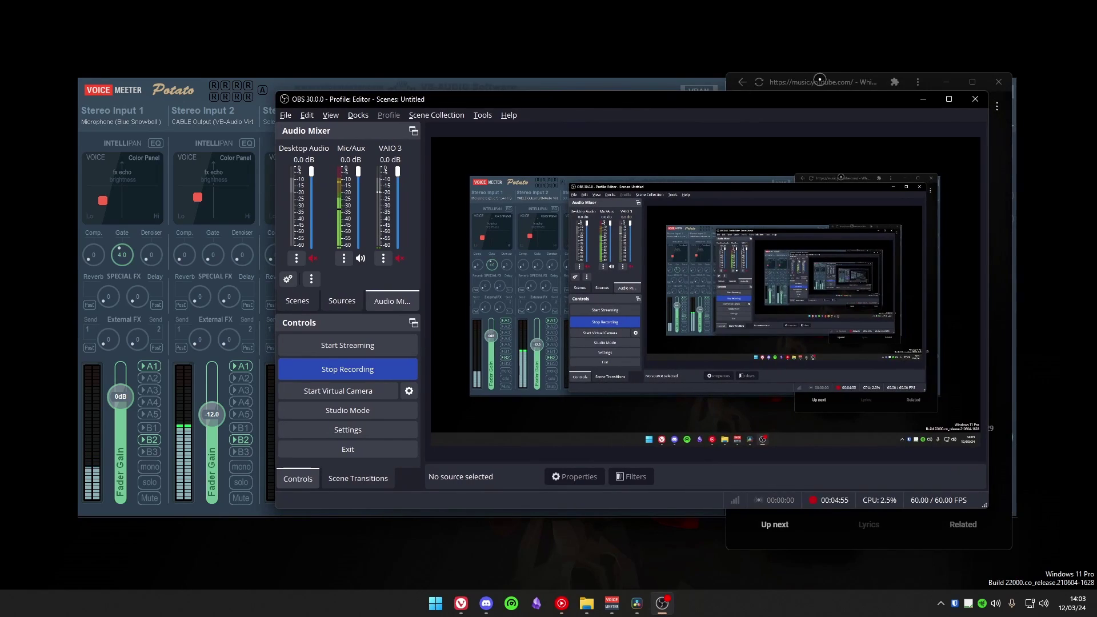
pyautogui.moveTo(820, 80); pyautogui.dragTo(898, 72)
pyautogui.moveTo(707, 103); pyautogui.dragTo(519, 88)
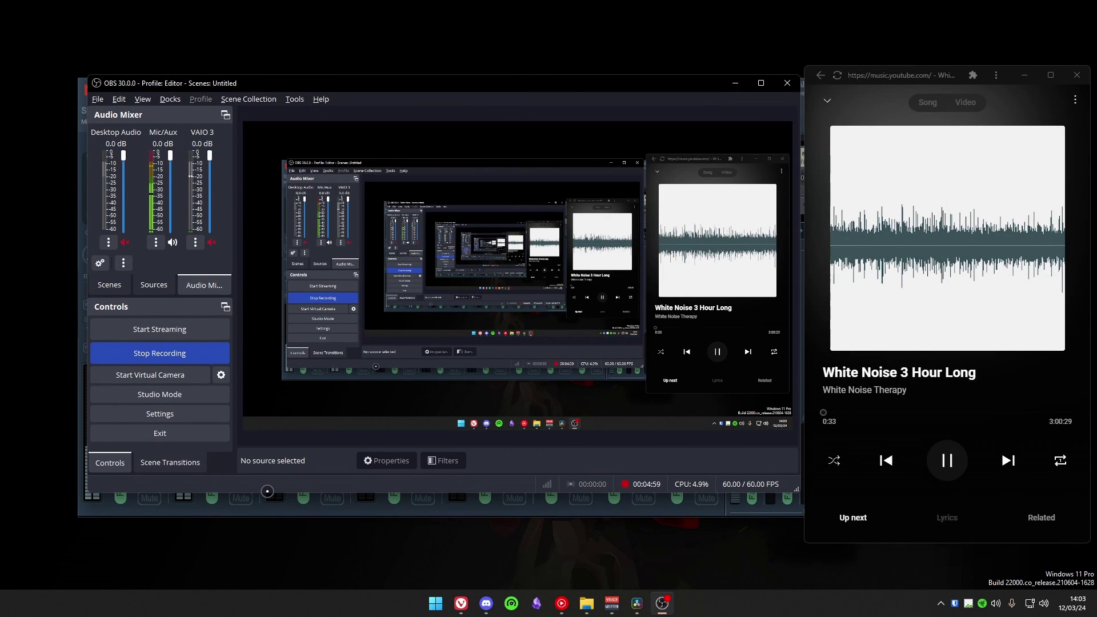
# Review the routing in Voicemeeter and unmute the VAIO 3 channel in the OBS Audio Mixer.
pyautogui.click(269, 511)
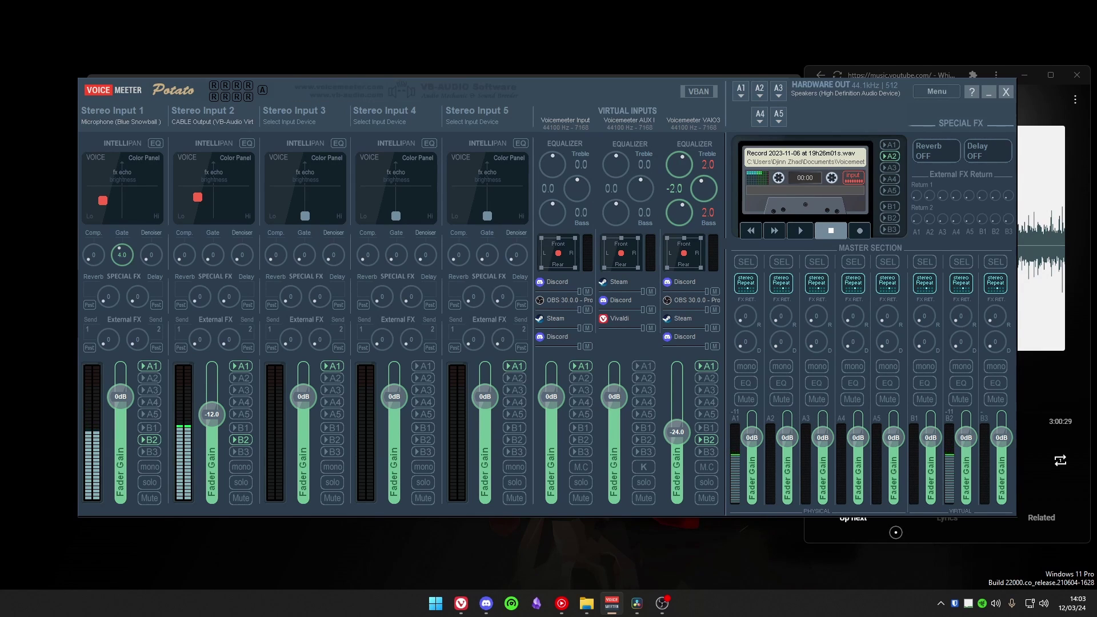
pyautogui.hotkey('alt', 'Tab')
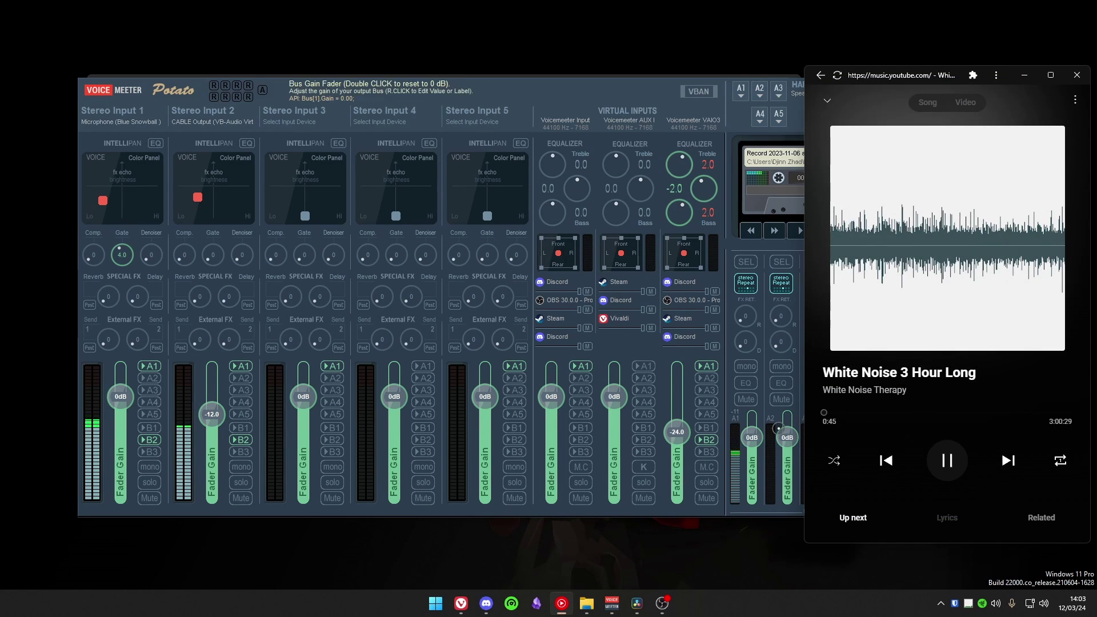
pyautogui.click(661, 579)
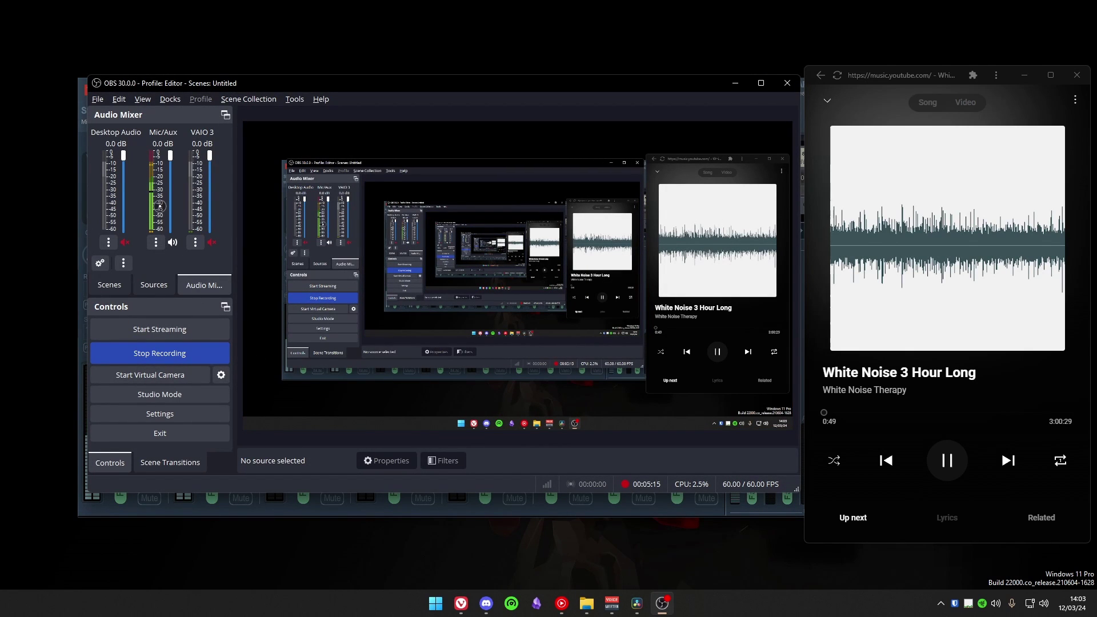
pyautogui.click(212, 242)
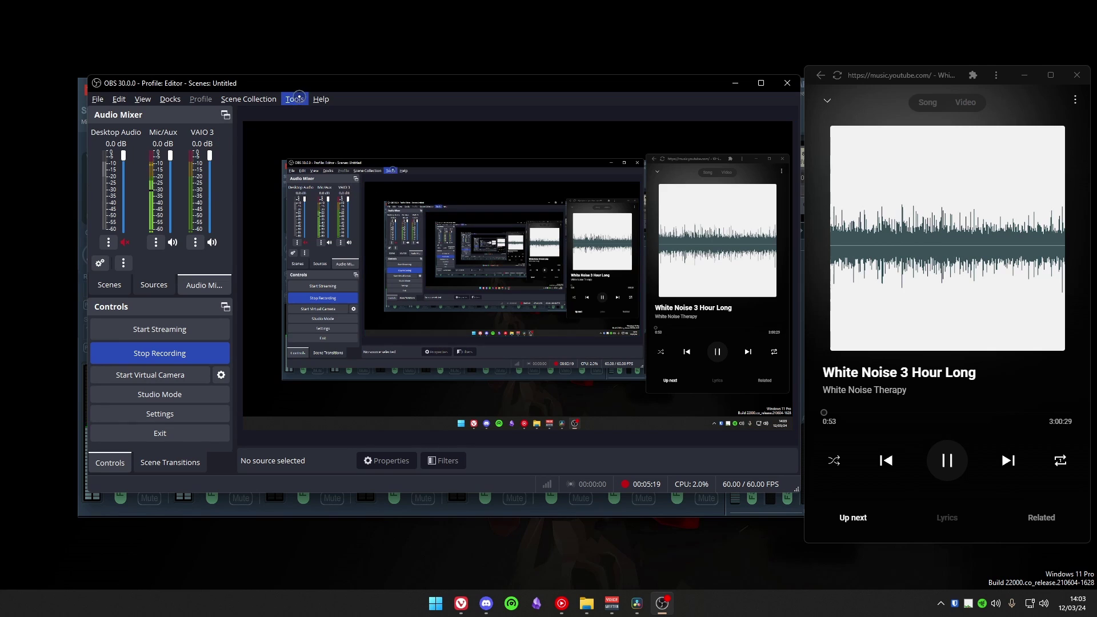
# Move the OBS window aside and switch Stereo Input 2 from B2 to B3 in Voicemeeter.
pyautogui.moveTo(303, 90); pyautogui.dragTo(421, 51)
pyautogui.click(264, 505)
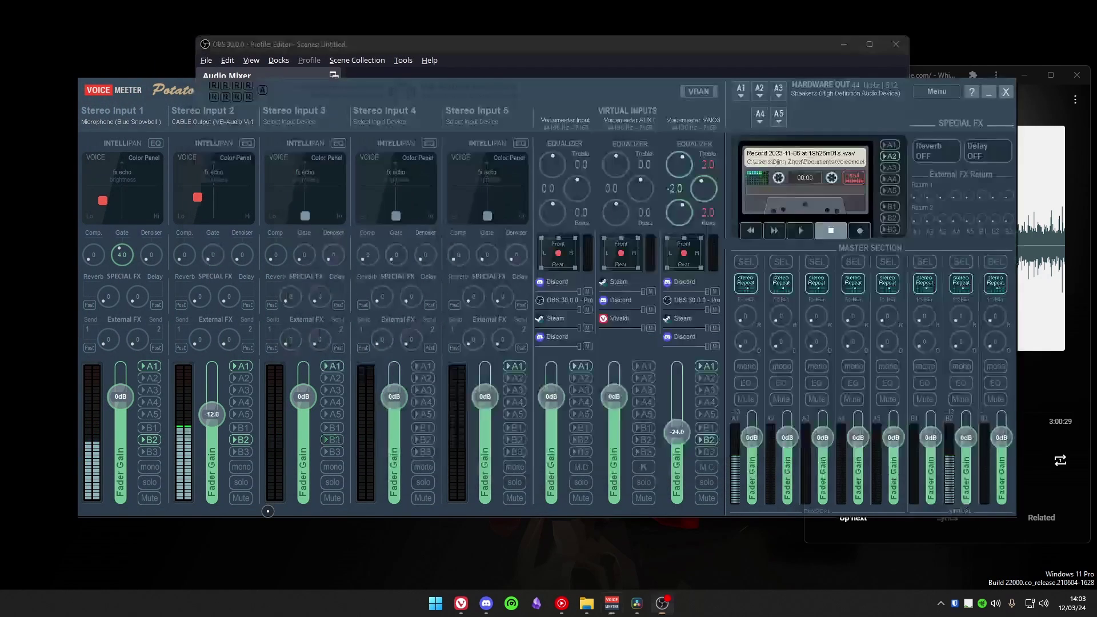
pyautogui.click(240, 440)
pyautogui.click(241, 451)
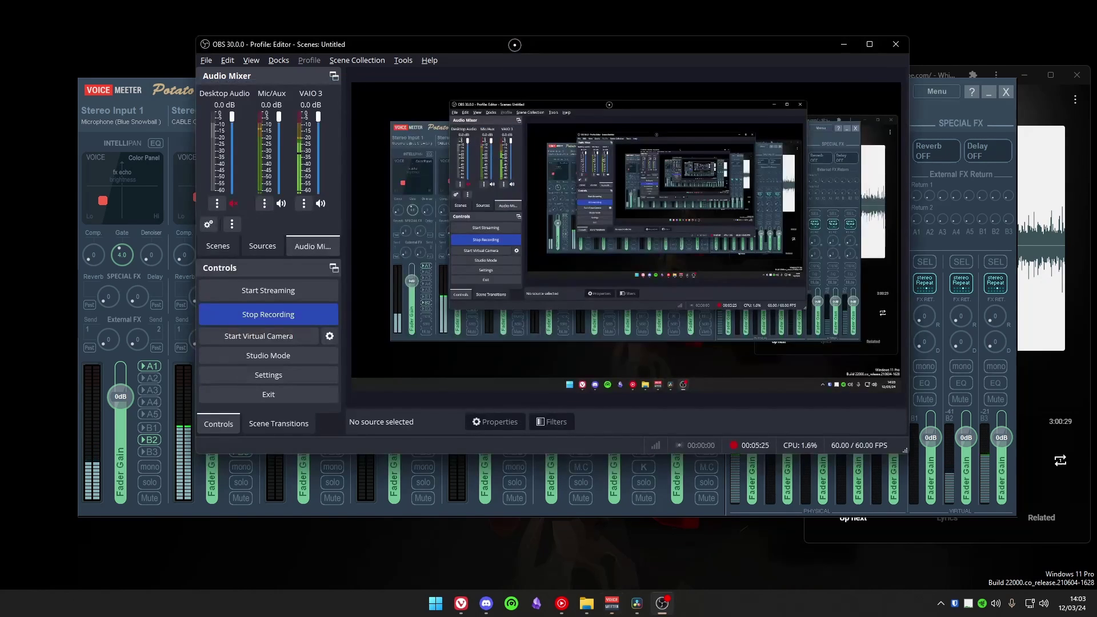
# Place OBS beside the Stereo Input 2 strip, lower its fader to -27.0 dB and raise it slightly while comparing meters.
pyautogui.click(520, 50)
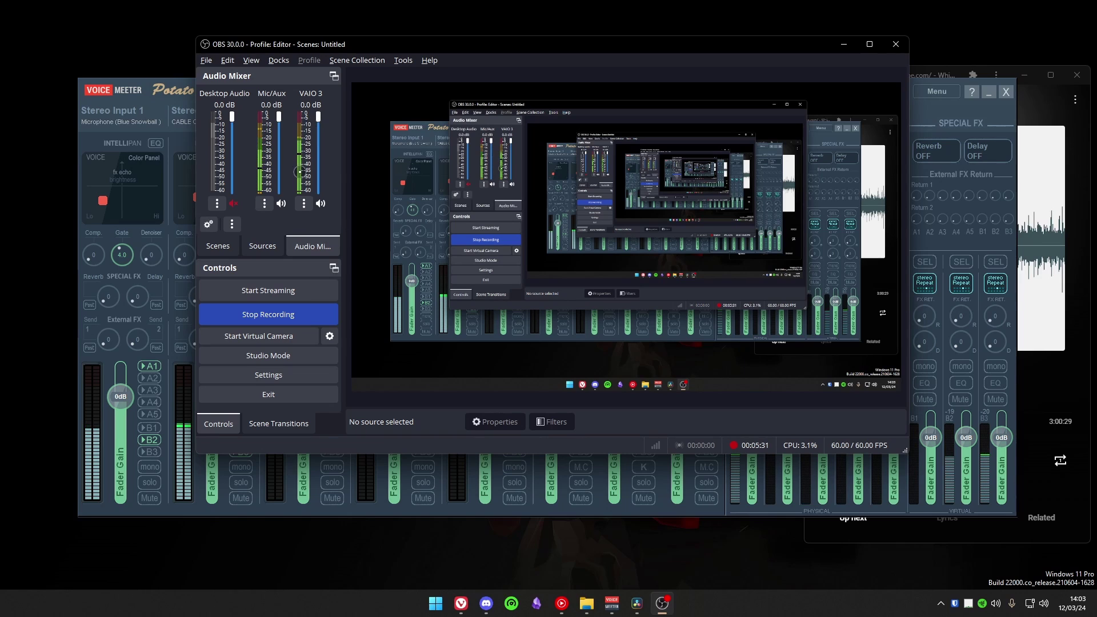
pyautogui.moveTo(452, 45); pyautogui.dragTo(555, 29)
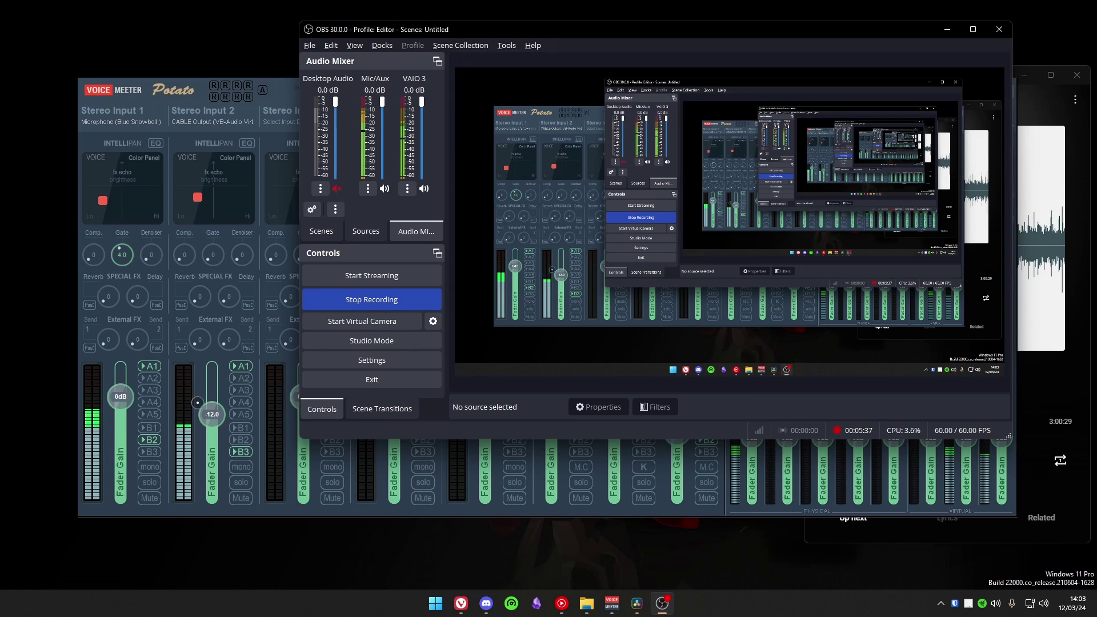
pyautogui.scroll(-12, 206, 399)
pyautogui.scroll(-3, 206, 399)
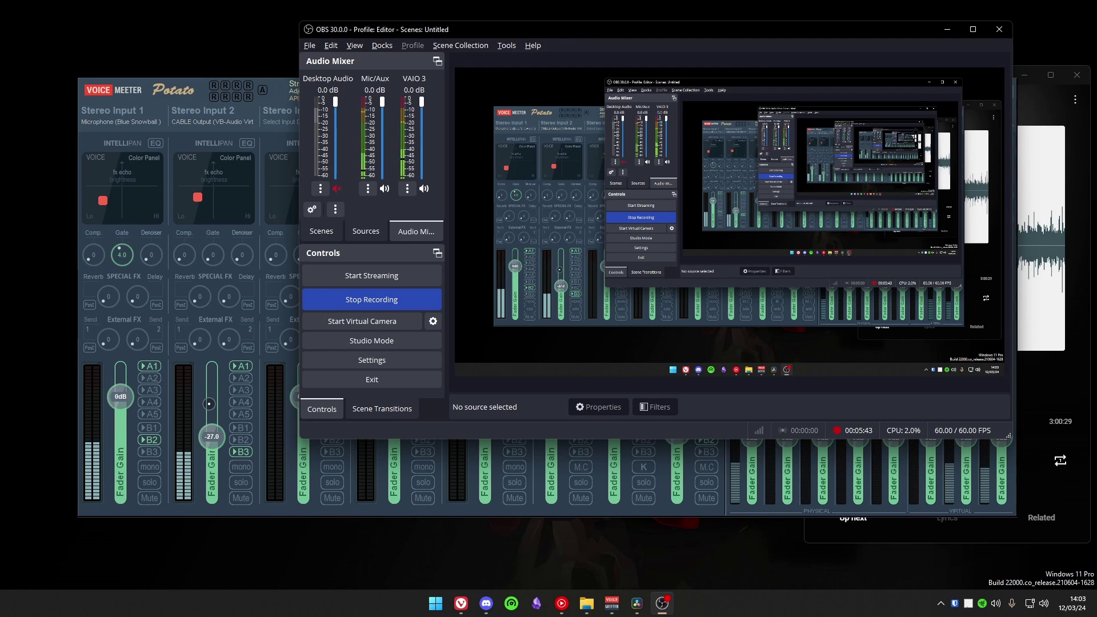
pyautogui.scroll(3, 207, 400)
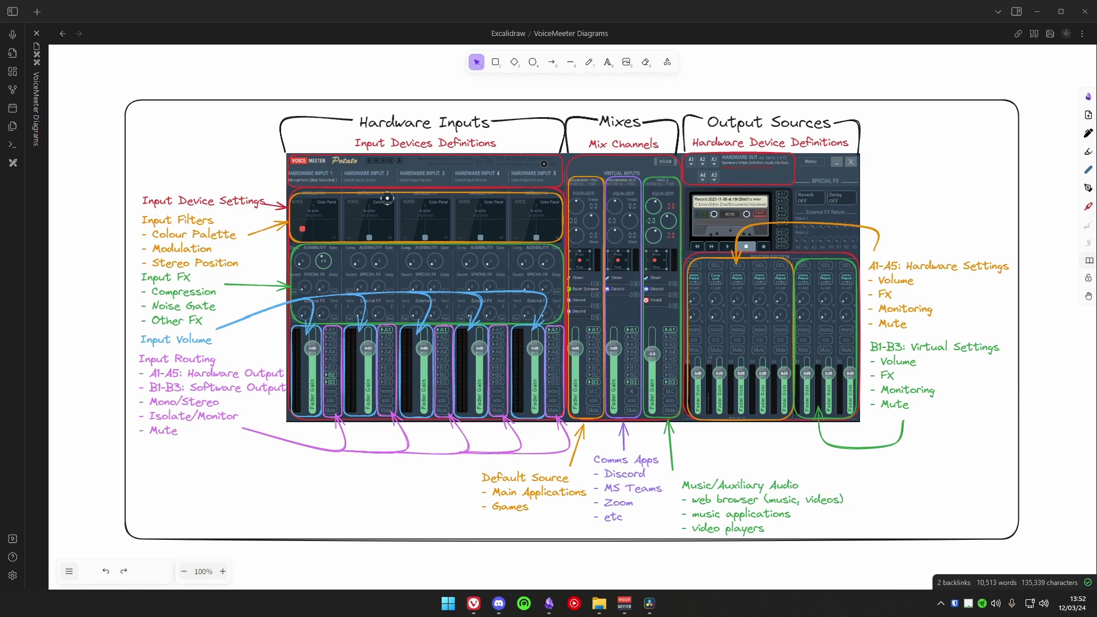
# Examine the hardware inputs, input routing, mixes and output sources in the VoiceMeeter Diagrams drawing.
pyautogui.scroll(5, 291, 144)
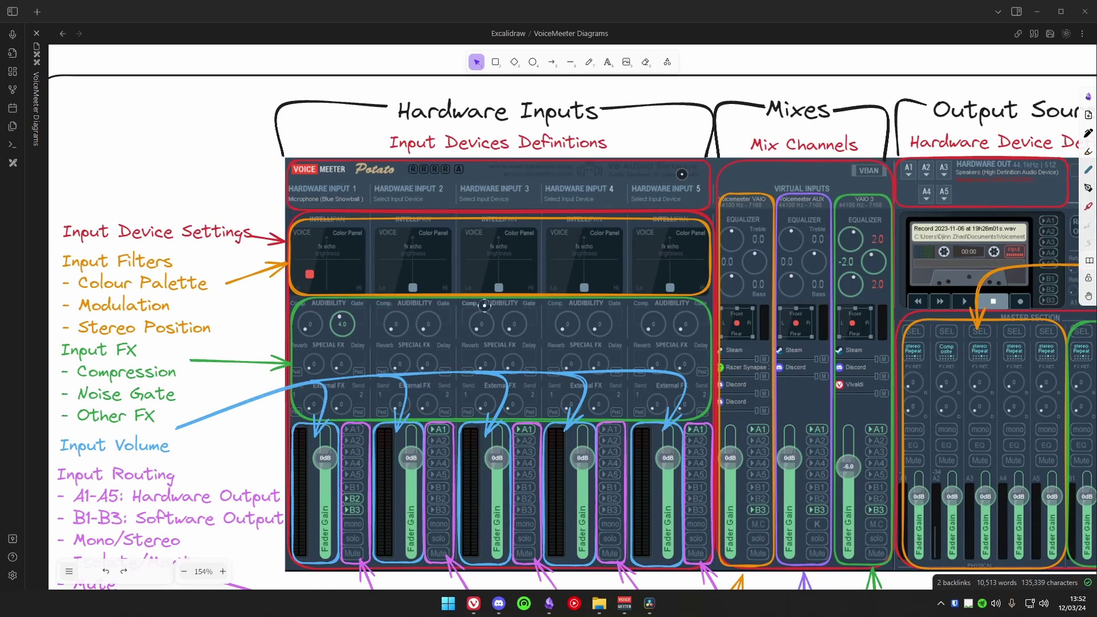
pyautogui.hscroll(5, 912, 78)
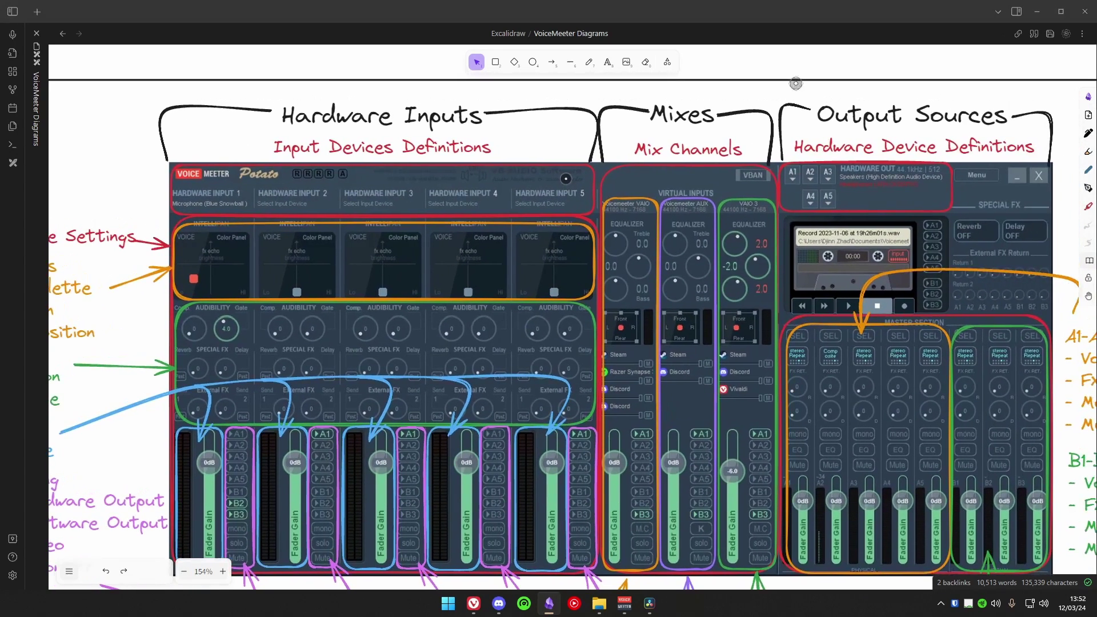
pyautogui.hscroll(5, 914, 54)
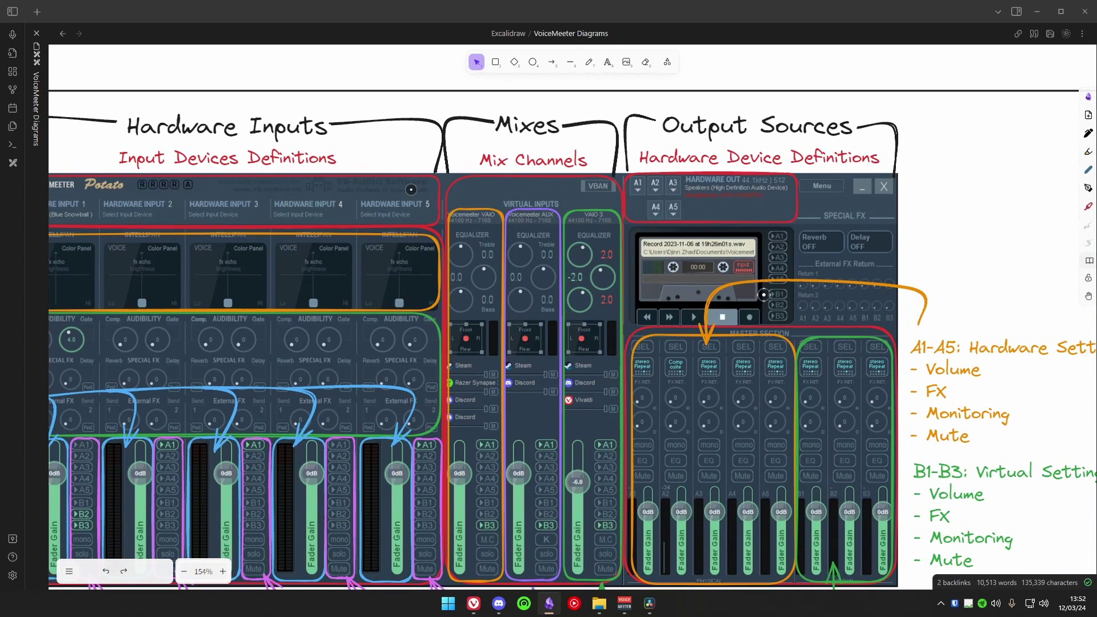
pyautogui.hscroll(-3, 857, 71)
pyautogui.scroll(-1, 857, 72)
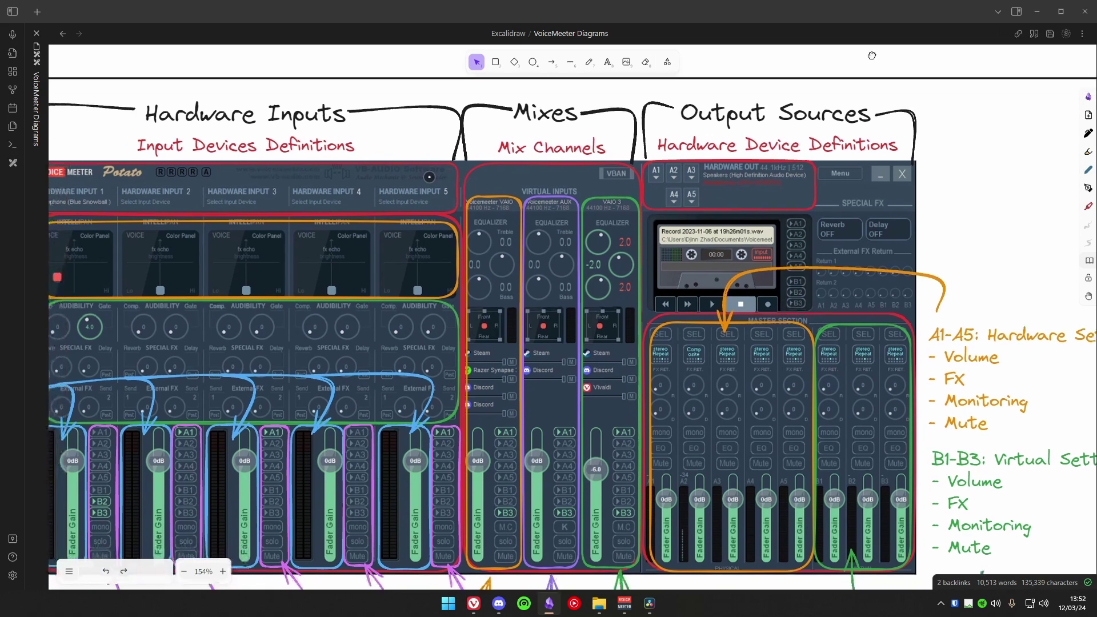
pyautogui.hscroll(-4, 908, 44)
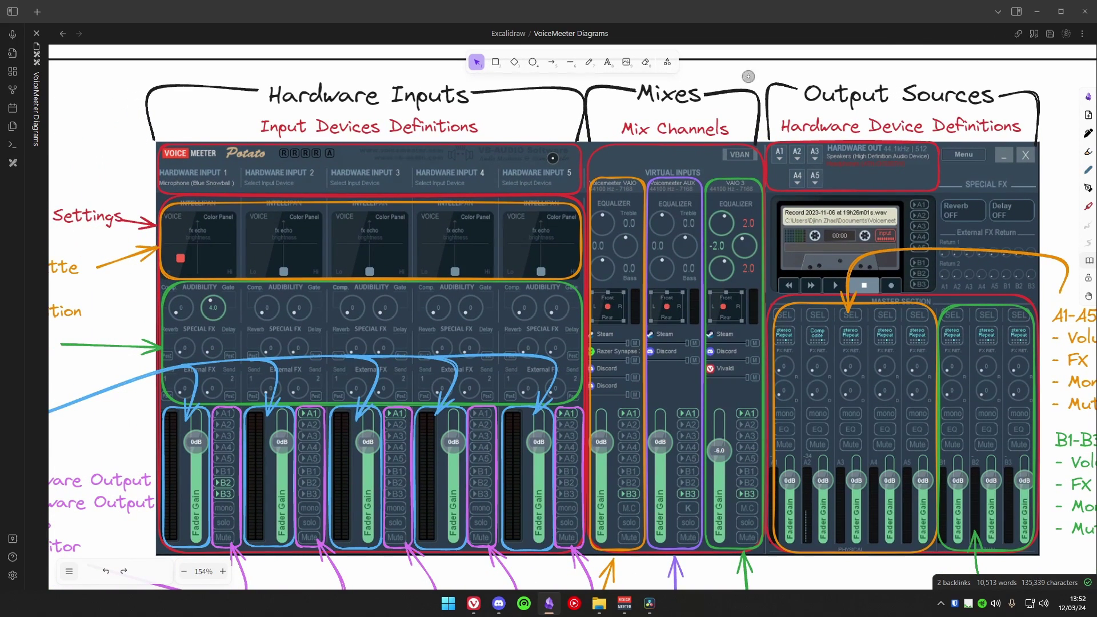
pyautogui.hscroll(-4, 674, 122)
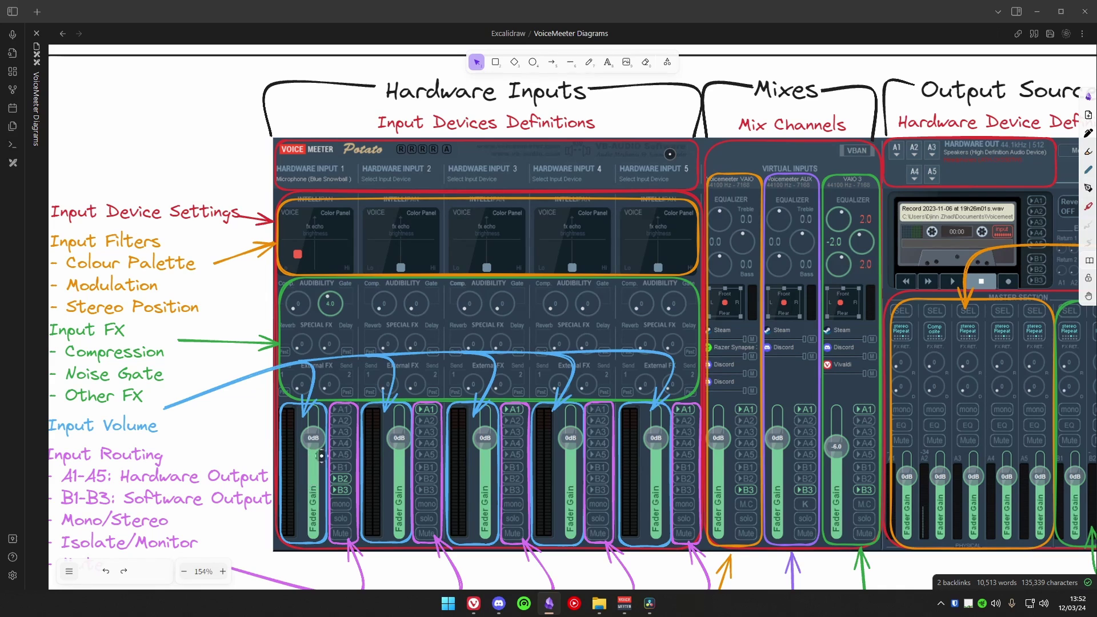
pyautogui.scroll(-2, 365, 400)
pyautogui.hscroll(-2, 366, 399)
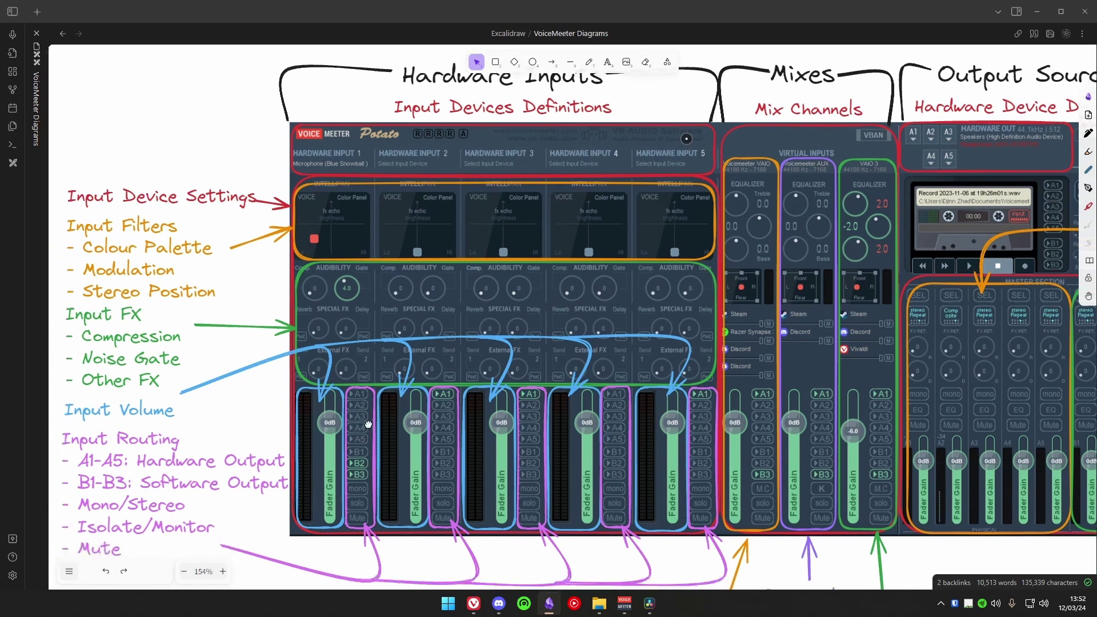
pyautogui.hscroll(4, 692, 336)
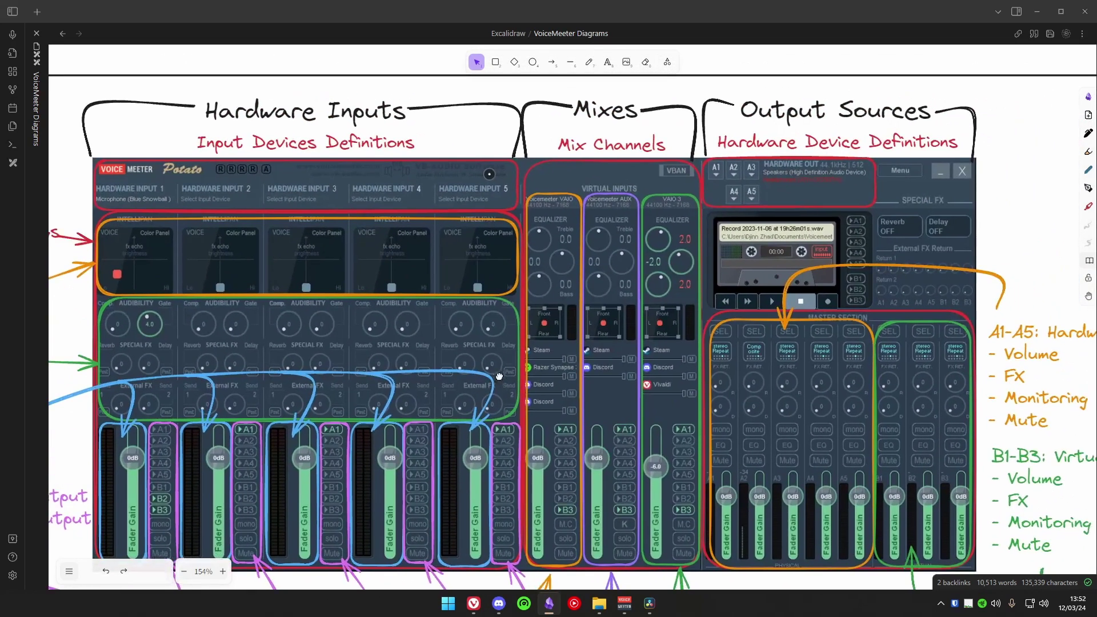
pyautogui.scroll(1, 492, 349)
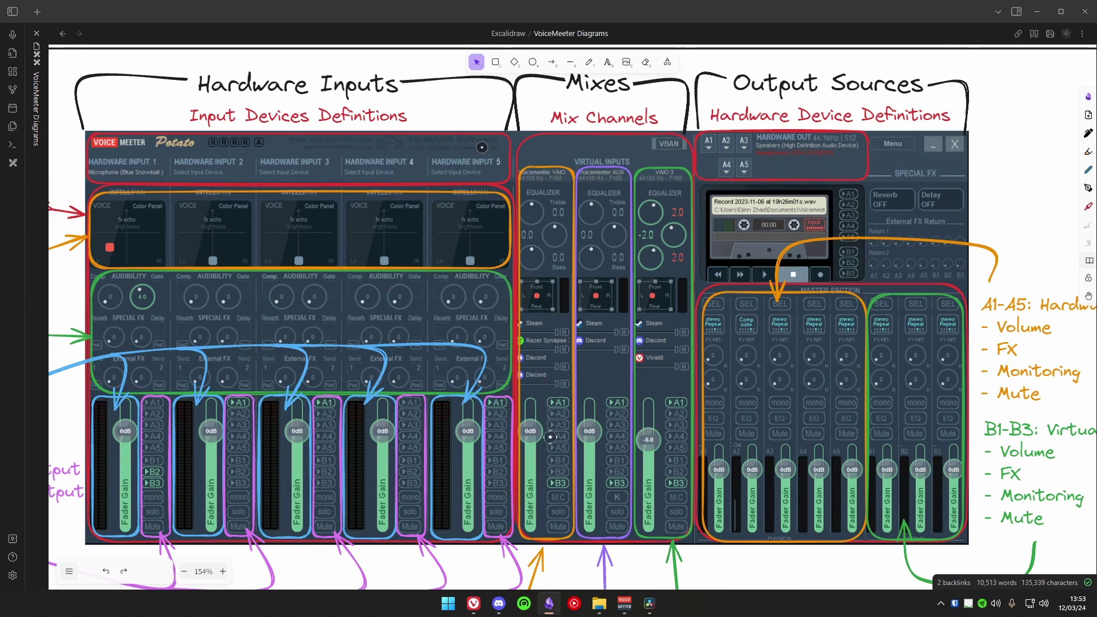
# Compare the live Voicemeeter window with the VoiceMeeter Diagrams drawing, examining its output sources and the overall layout.
pyautogui.hscroll(1, 711, 362)
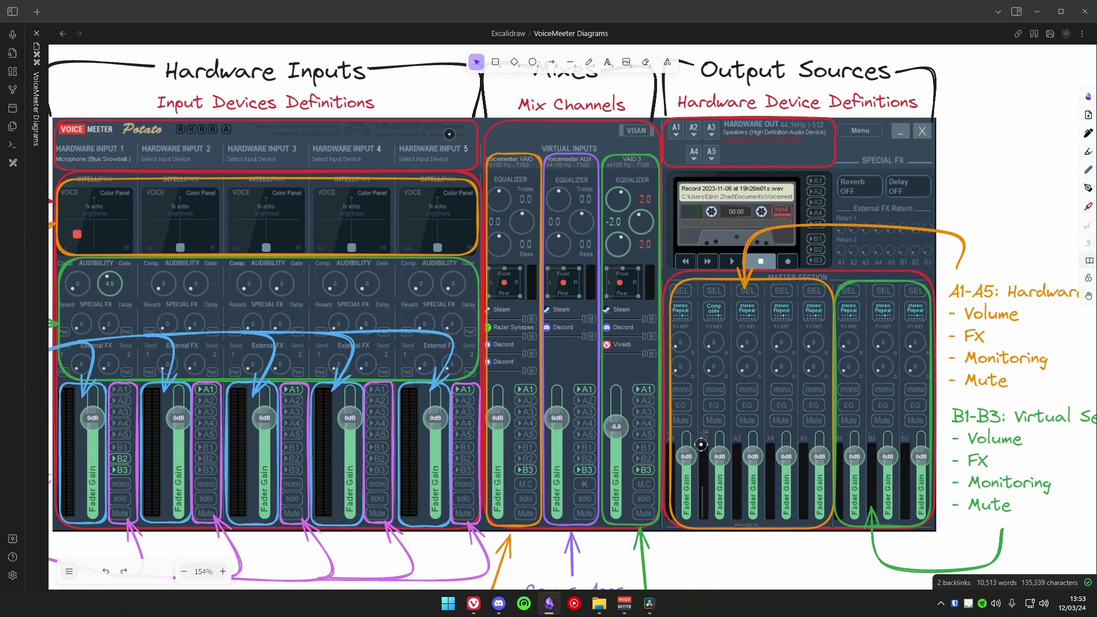
pyautogui.hotkey('alt', 'Tab')
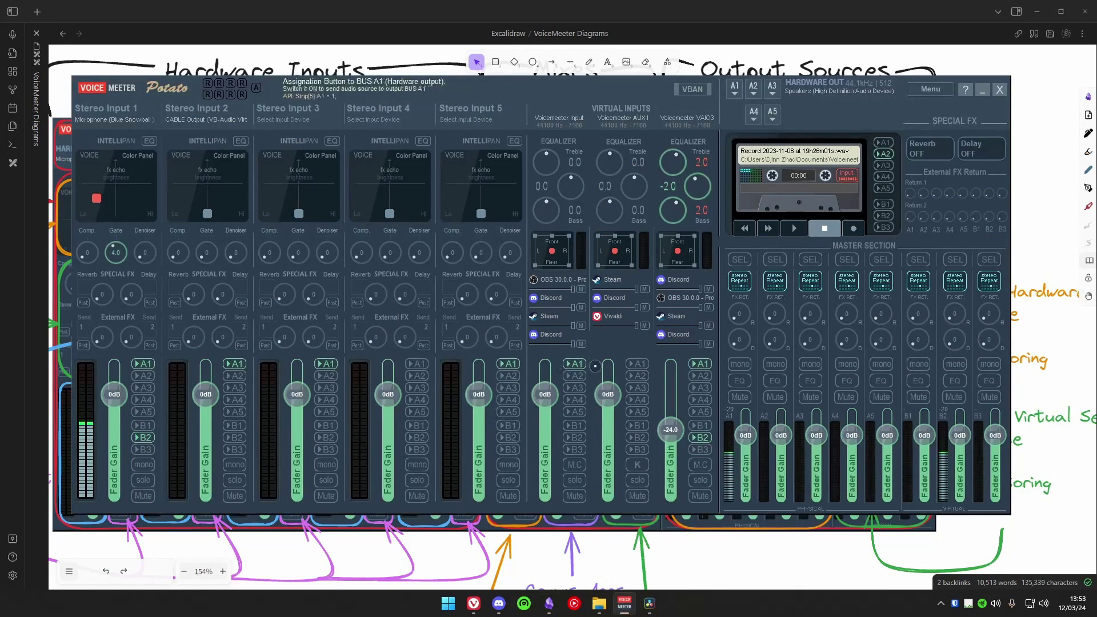
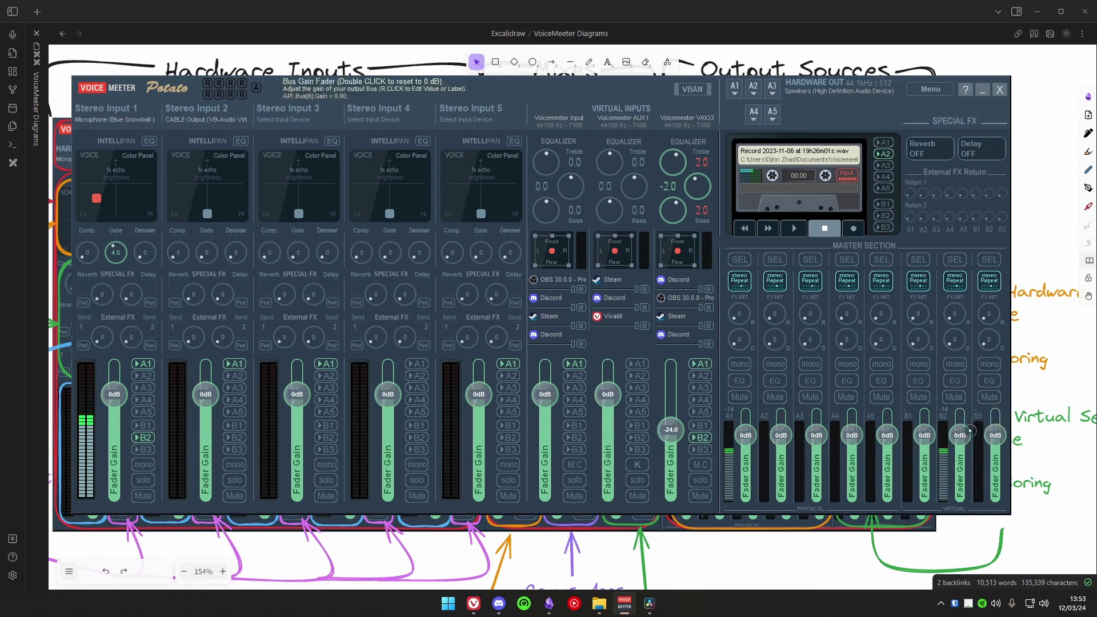
pyautogui.click(981, 91)
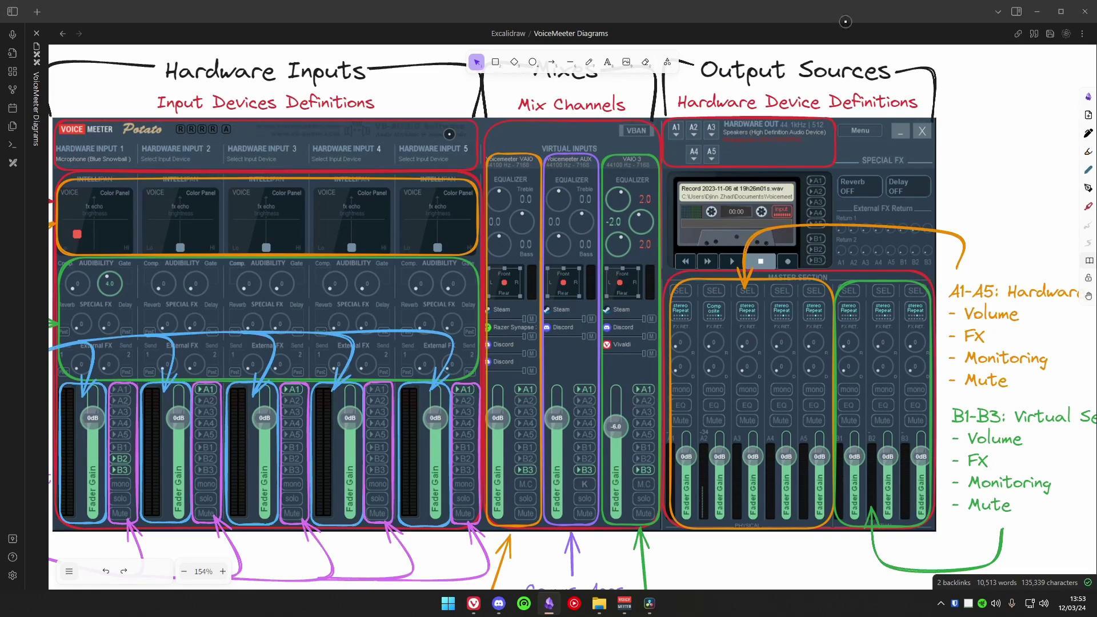
pyautogui.scroll(-4, 557, 245)
pyautogui.scroll(-5, 557, 245)
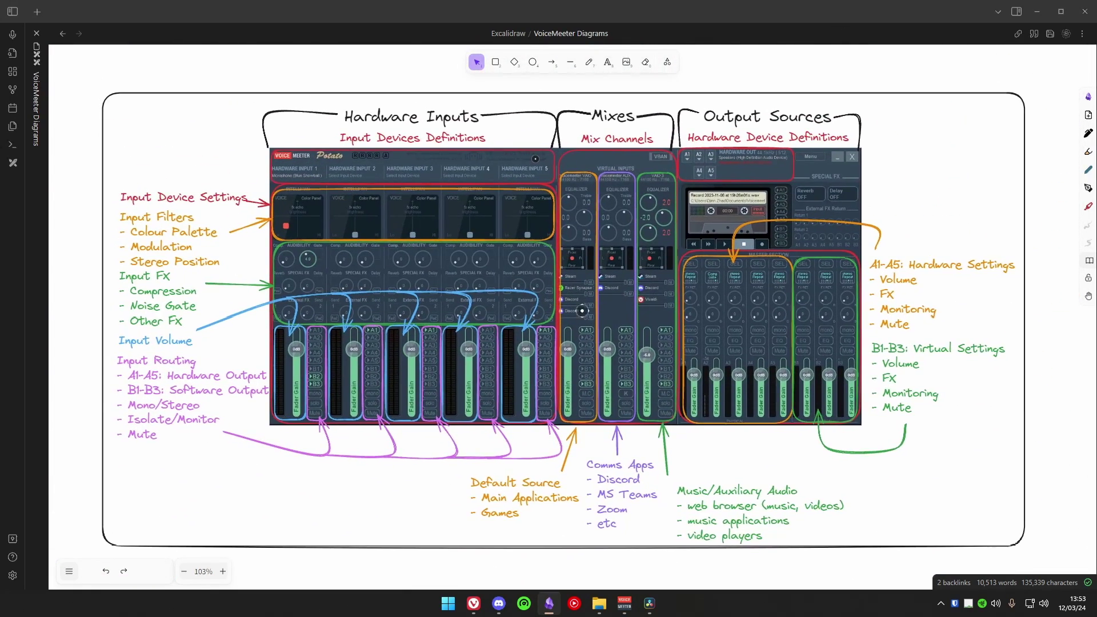
pyautogui.scroll(2, 578, 308)
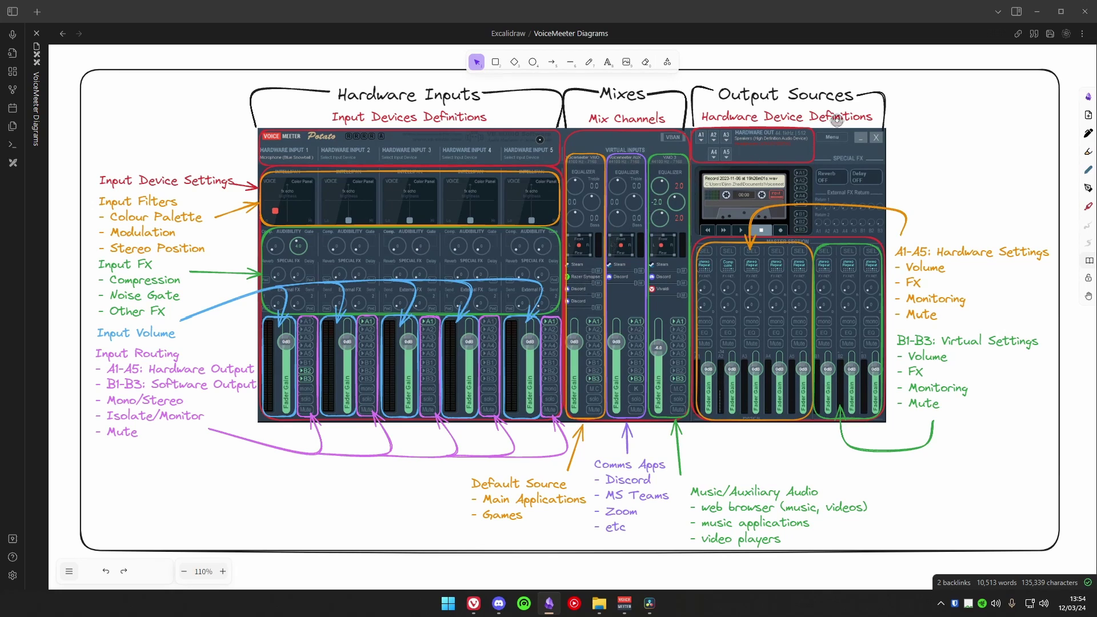
pyautogui.scroll(1, 850, 132)
pyautogui.scroll(-1, 849, 140)
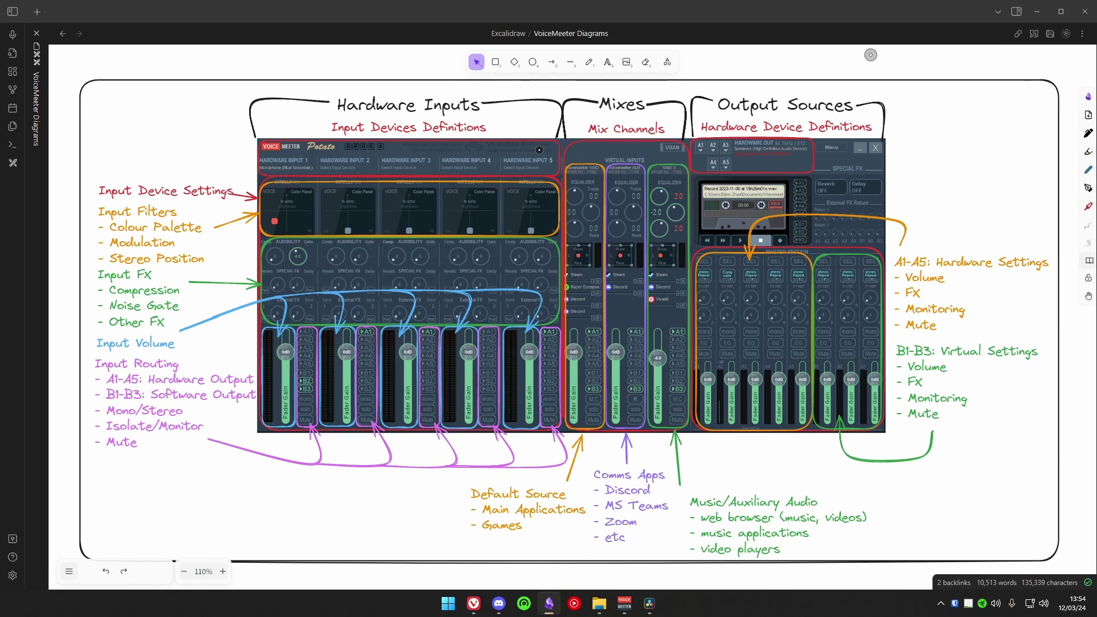
# Put the diagram window away and bring Voicemeeter up alone on the desktop, nudged slightly into place.
pyautogui.doubleClick(956, 15)
pyautogui.click(1035, 59)
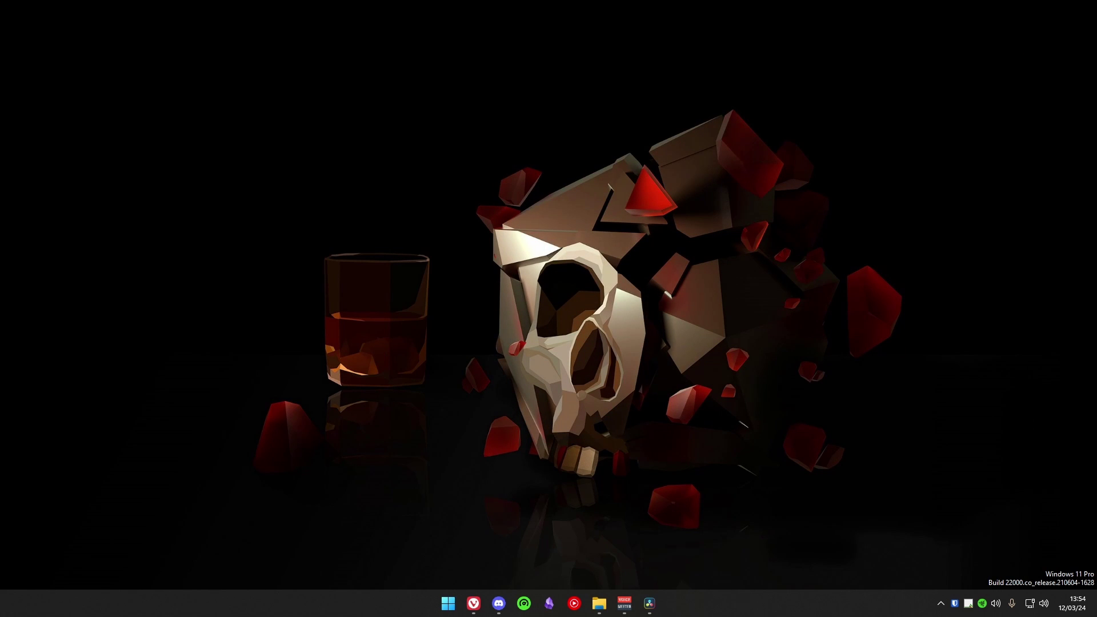
pyautogui.click(625, 603)
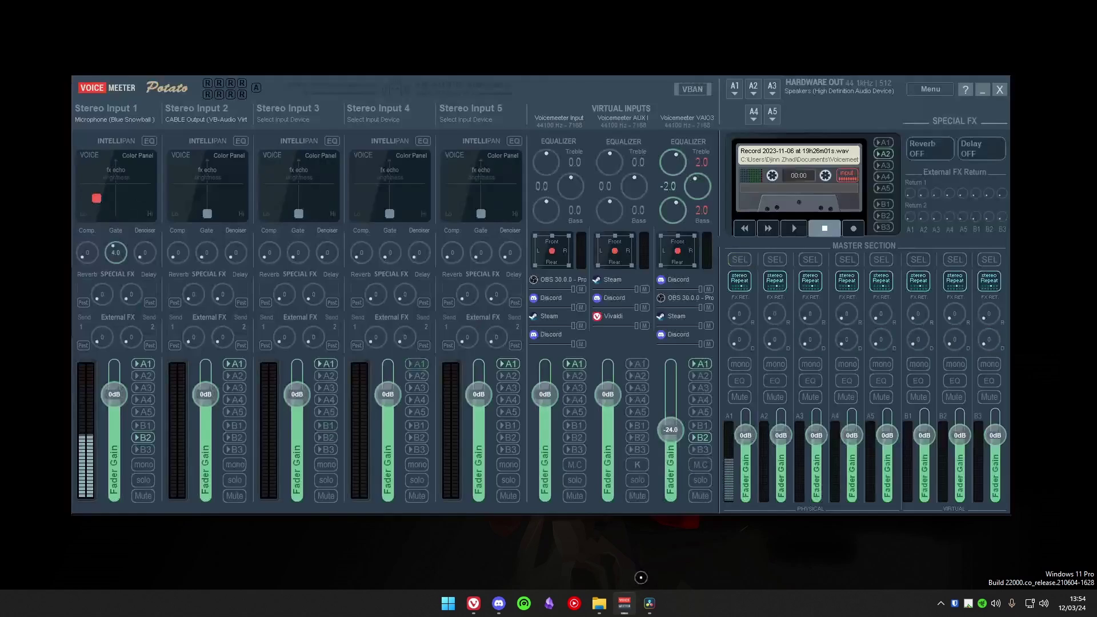
pyautogui.moveTo(484, 86)
pyautogui.mouseDown()
pyautogui.moveTo(461, 88)
pyautogui.moveTo(480, 89)
pyautogui.mouseUp()
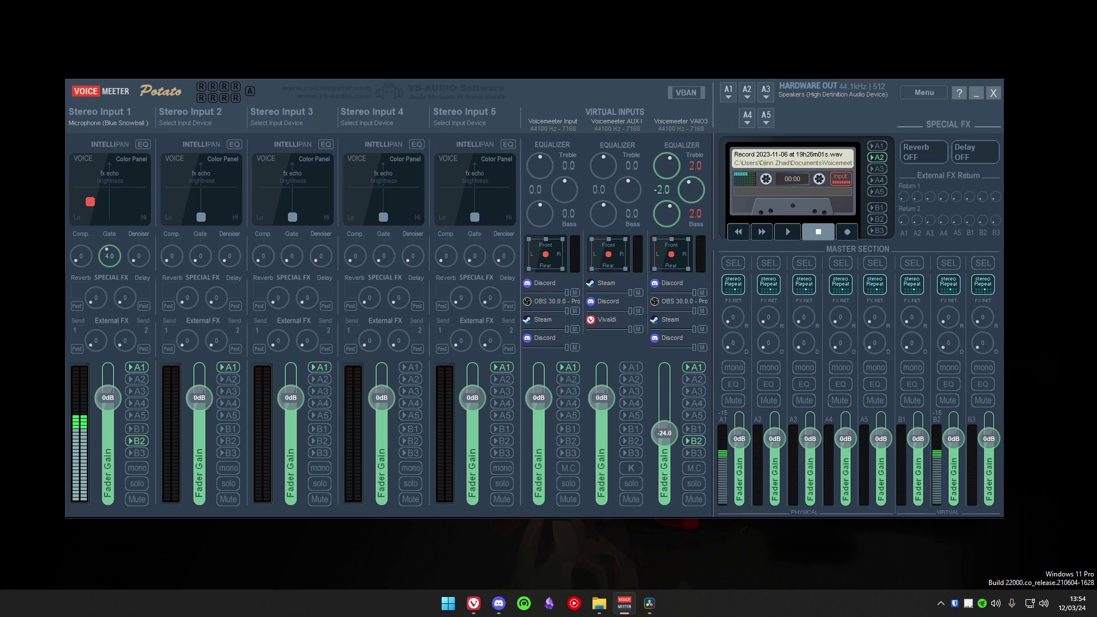
# Place the YouTube Music window over Voicemeeter's master section, keeping the input strips uncovered.
pyautogui.moveTo(1096, 47); pyautogui.dragTo(793, 65)
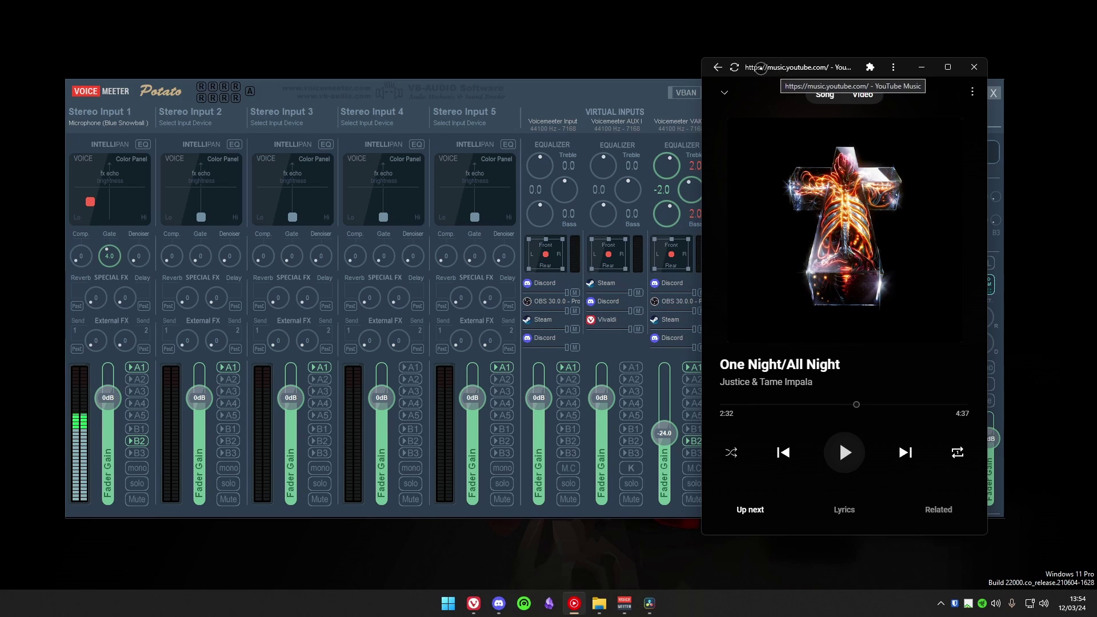
pyautogui.moveTo(774, 70); pyautogui.dragTo(849, 74)
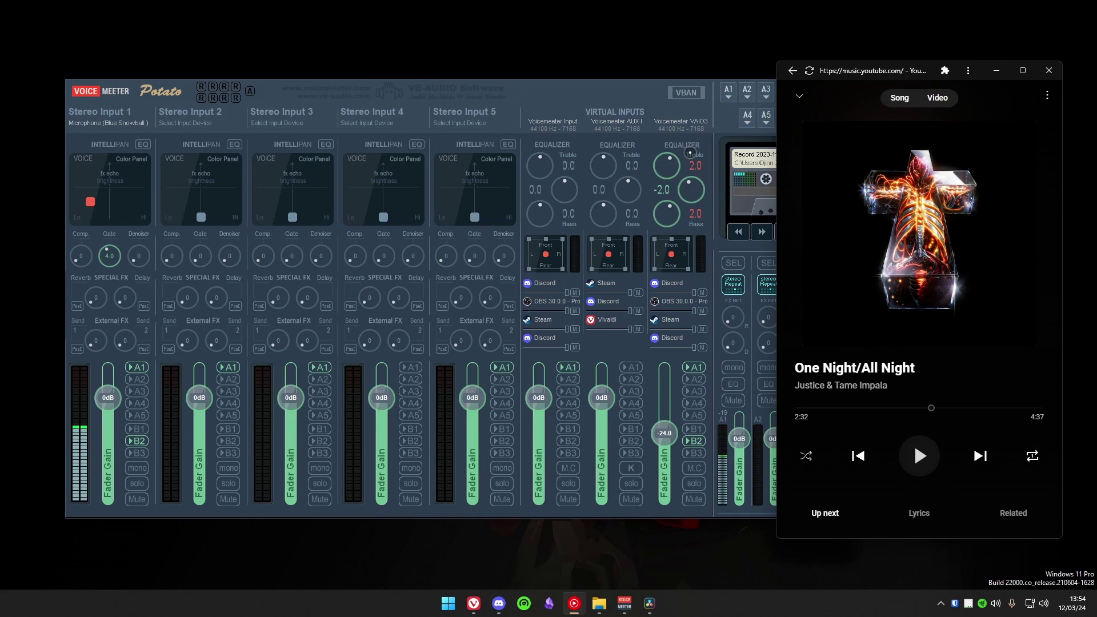
pyautogui.moveTo(883, 70); pyautogui.dragTo(857, 70)
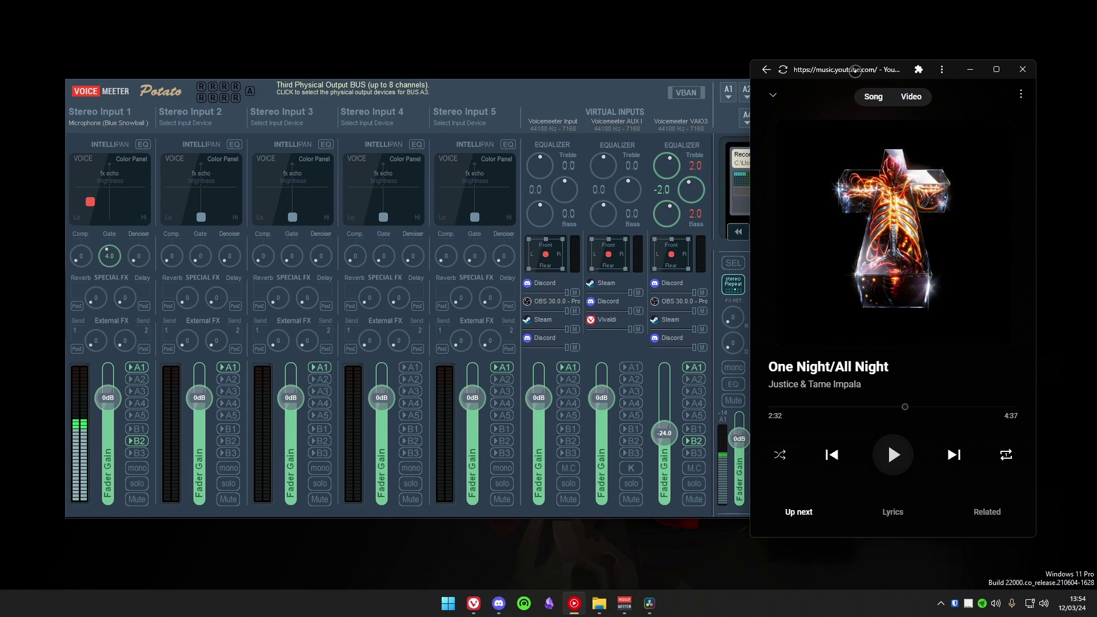
pyautogui.moveTo(855, 71); pyautogui.dragTo(824, 71)
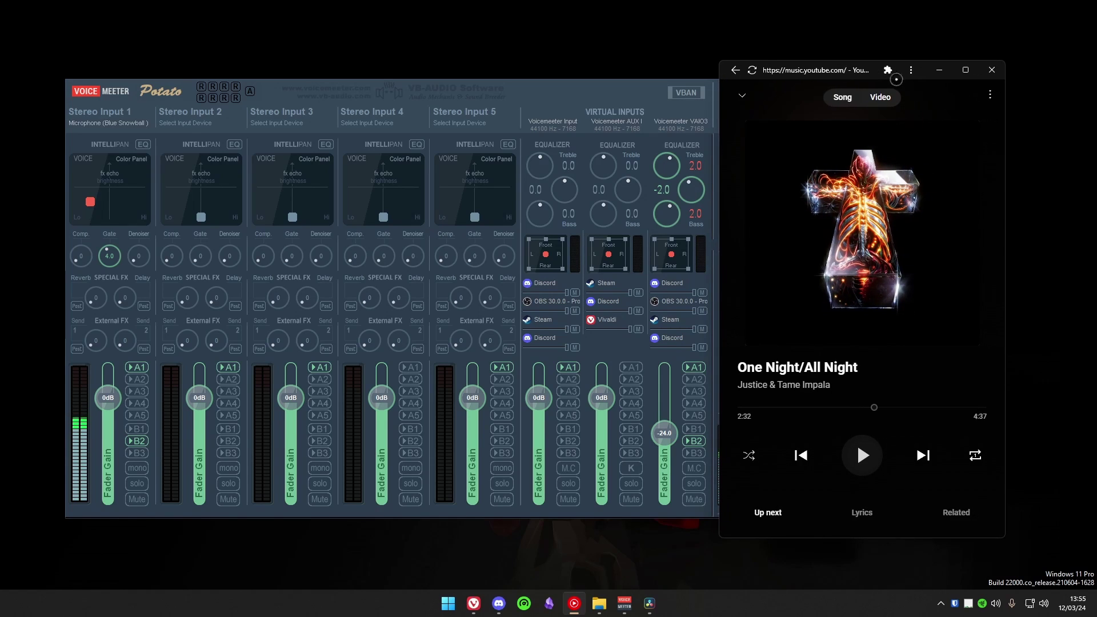
# Assign the WDM device CABLE Output (VB-Audio Virtual Cable) to Stereo Input 2 and bring YouTube Music back in front.
pyautogui.click(186, 123)
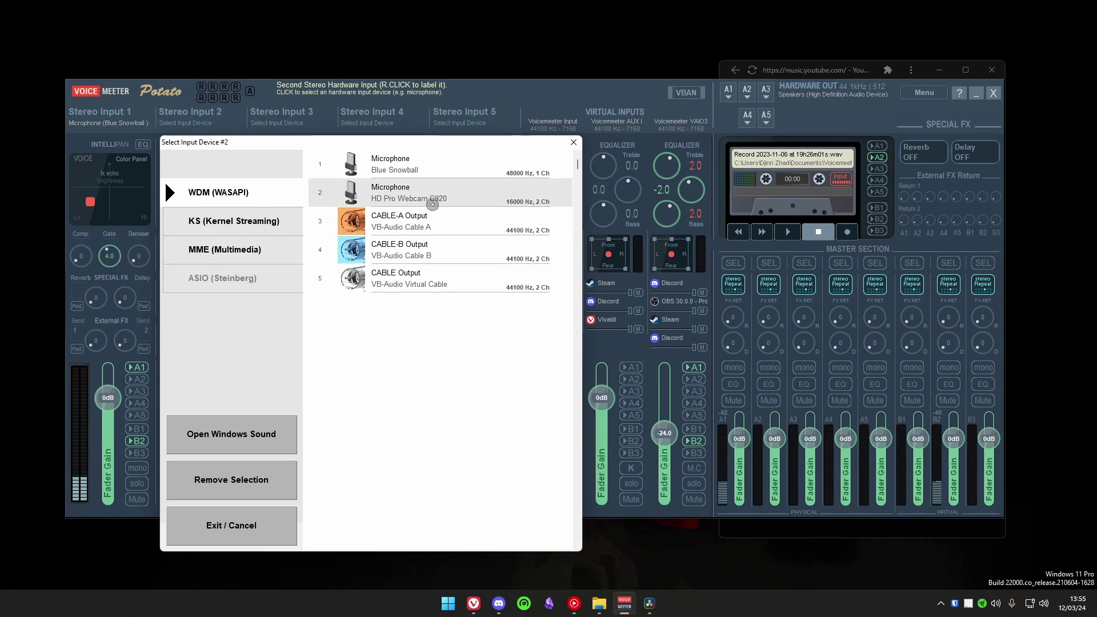
pyautogui.click(443, 272)
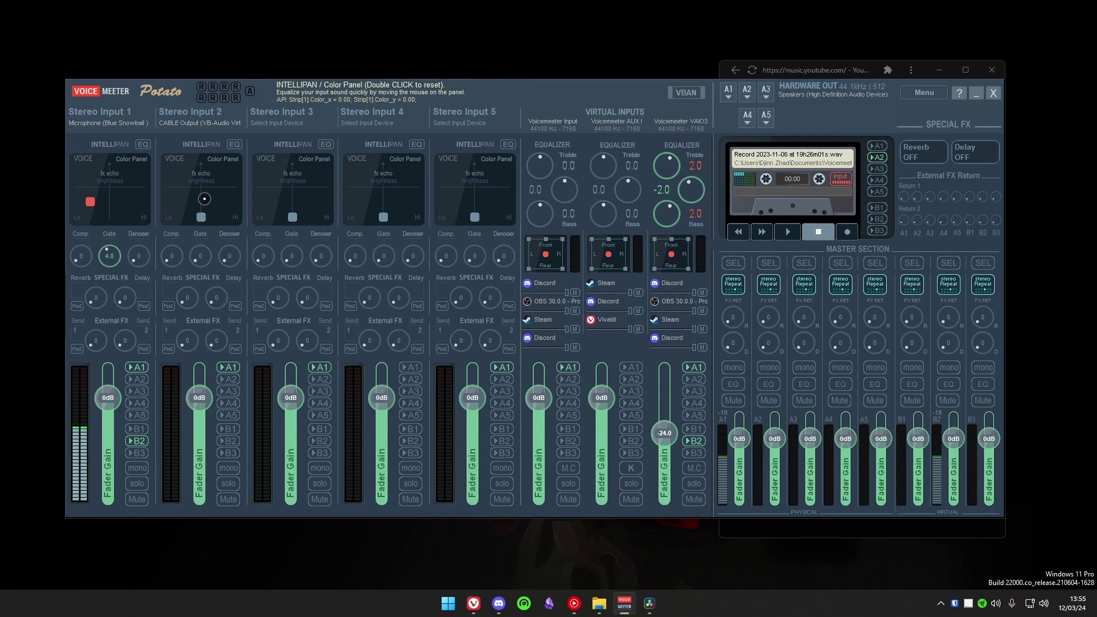
pyautogui.click(860, 68)
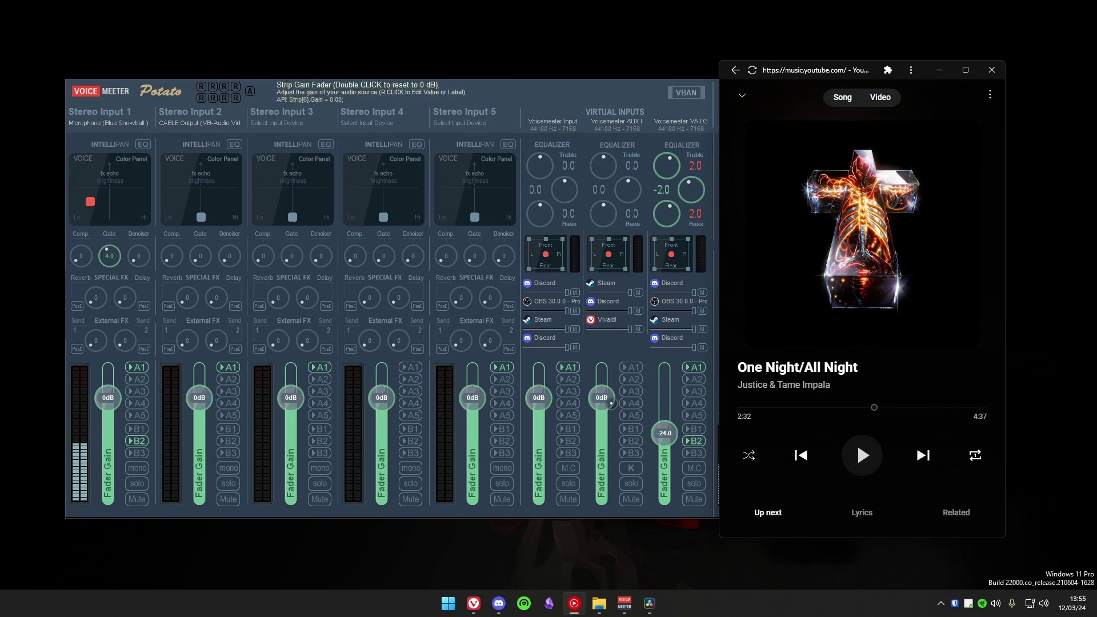
pyautogui.moveTo(837, 64)
pyautogui.mouseDown()
pyautogui.moveTo(815, 61)
pyautogui.moveTo(860, 48)
pyautogui.moveTo(828, 60)
pyautogui.mouseUp()
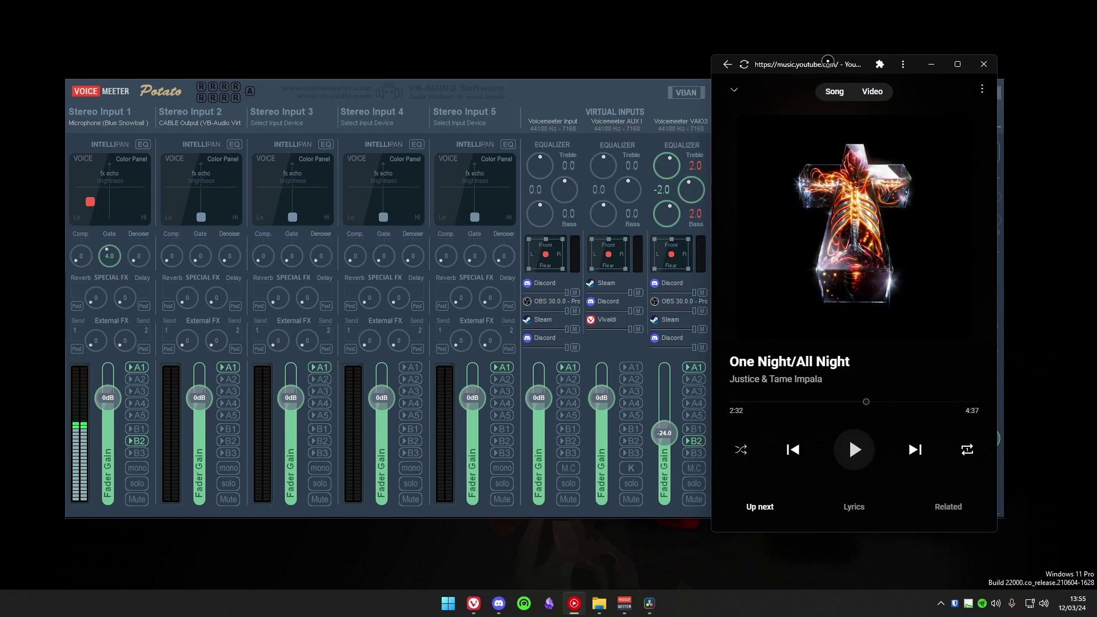
# Open the Volume mixer page of the Windows Sound settings.
pyautogui.click(448, 603)
pyautogui.click(483, 200)
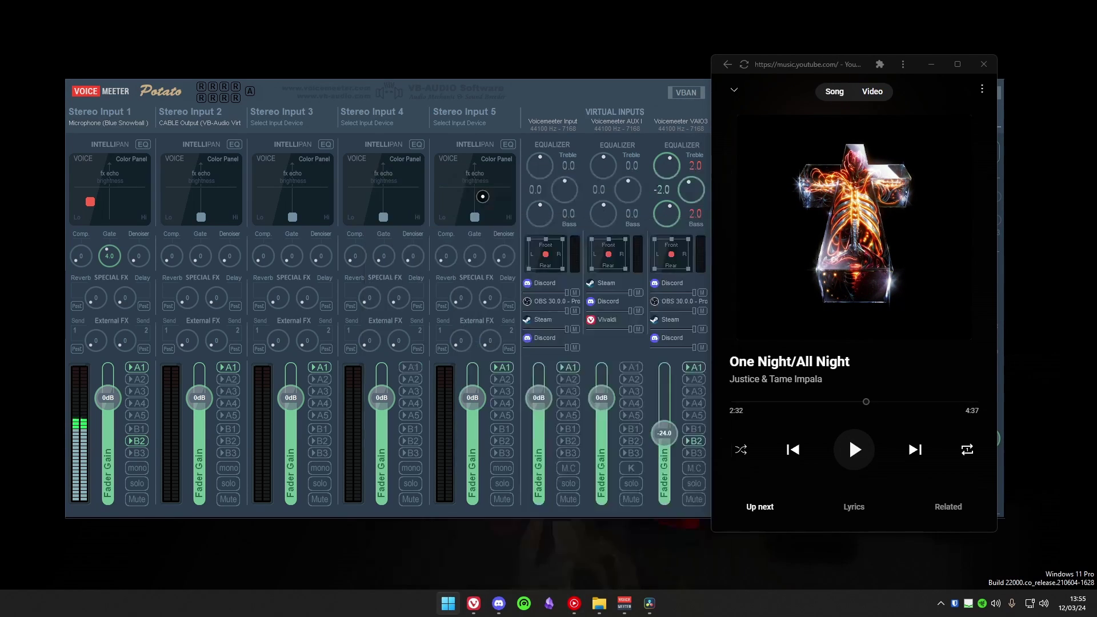
pyautogui.write('settings')
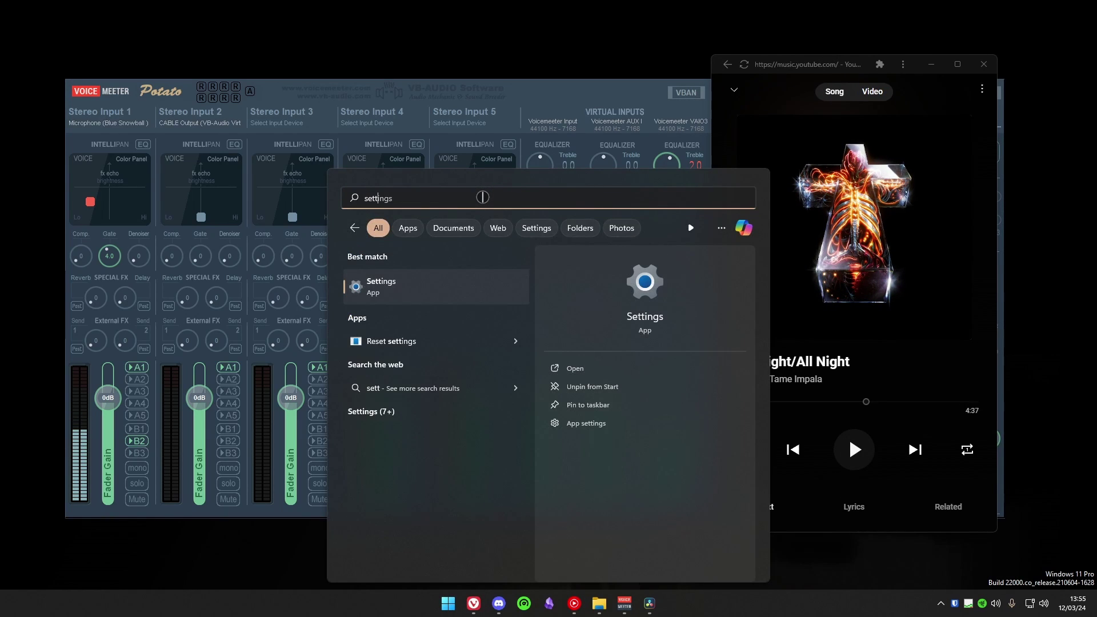
pyautogui.press('Return')
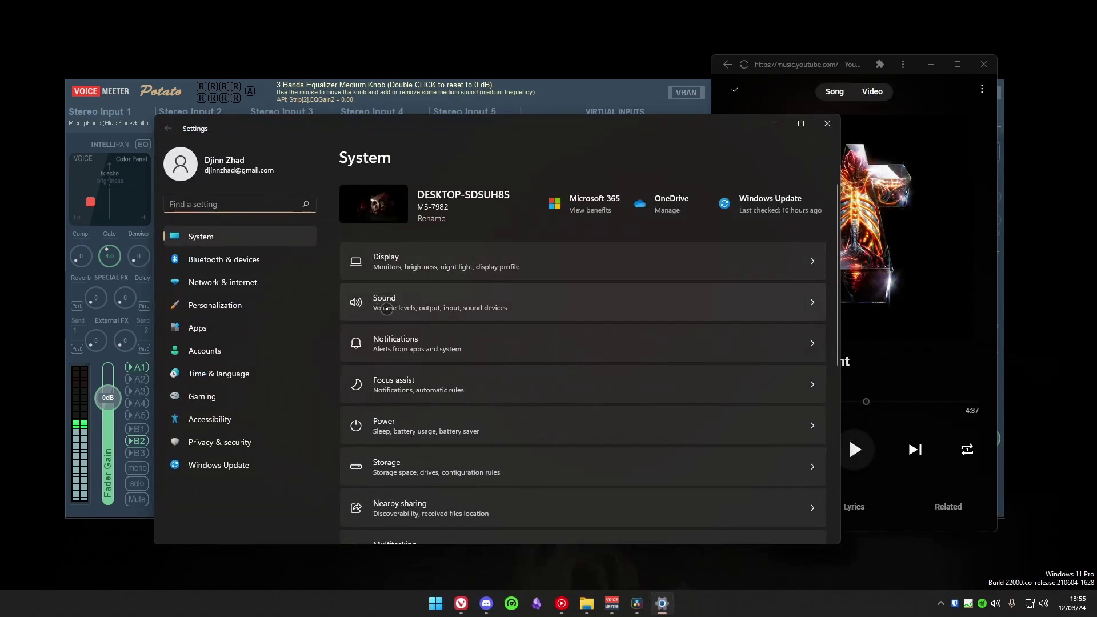
pyautogui.click(386, 308)
pyautogui.scroll(-15, 521, 299)
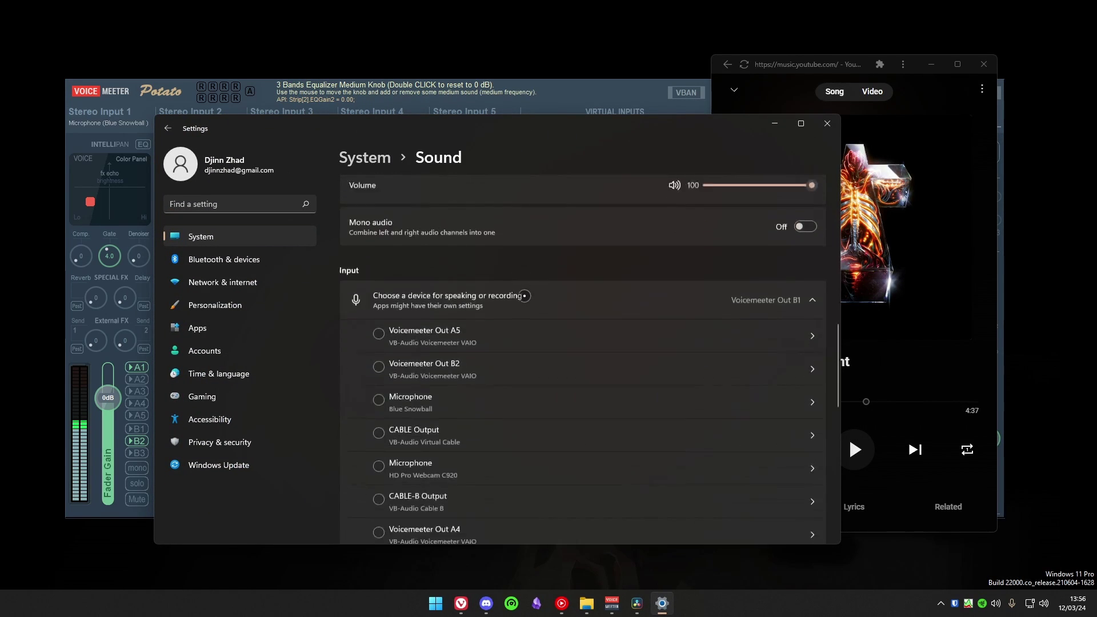
pyautogui.scroll(-3, 525, 294)
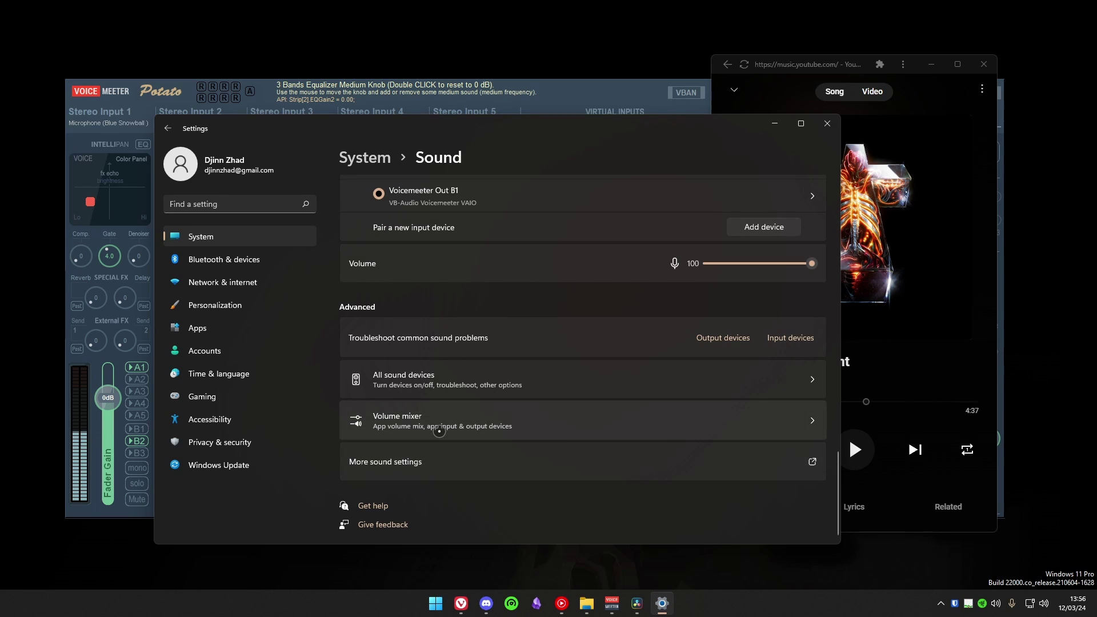
pyautogui.click(439, 427)
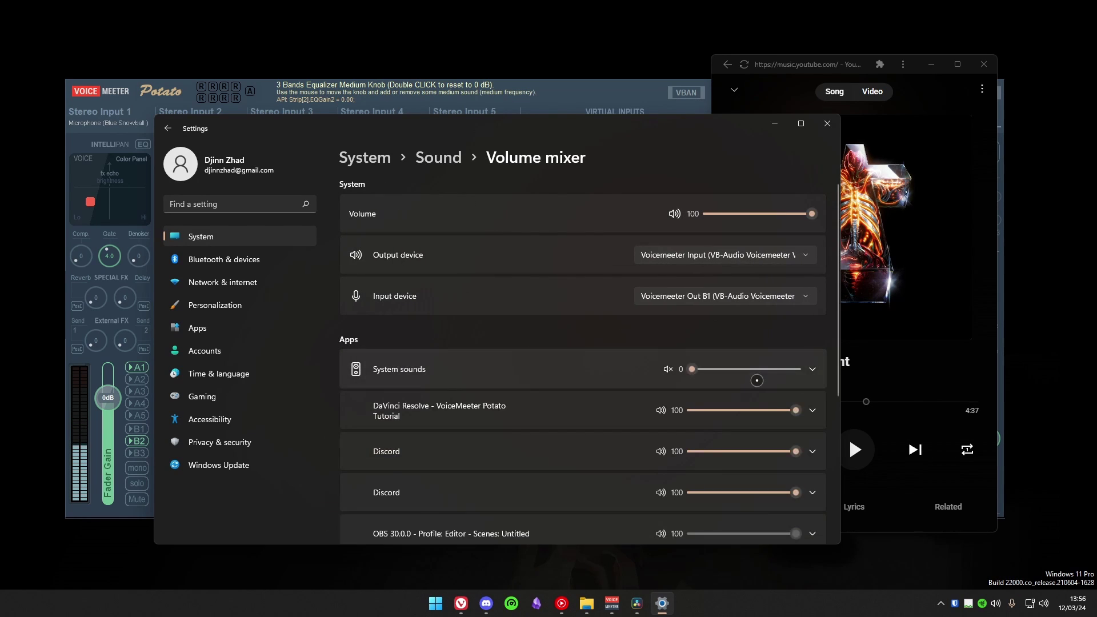
# Expand Vivaldi's audio devices in the volume mixer and select Voicemeeter Out B2 (VB-Audio Voicemeeter VAIO) as its input device.
pyautogui.scroll(-5, 725, 321)
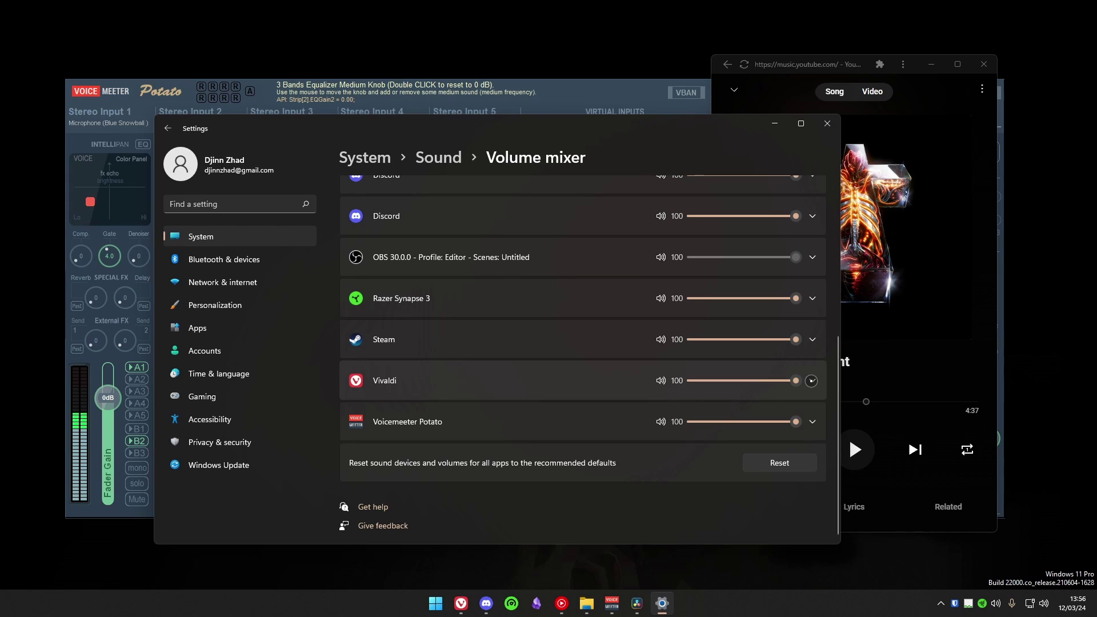
pyautogui.click(812, 381)
pyautogui.scroll(-2, 631, 384)
pyautogui.click(663, 355)
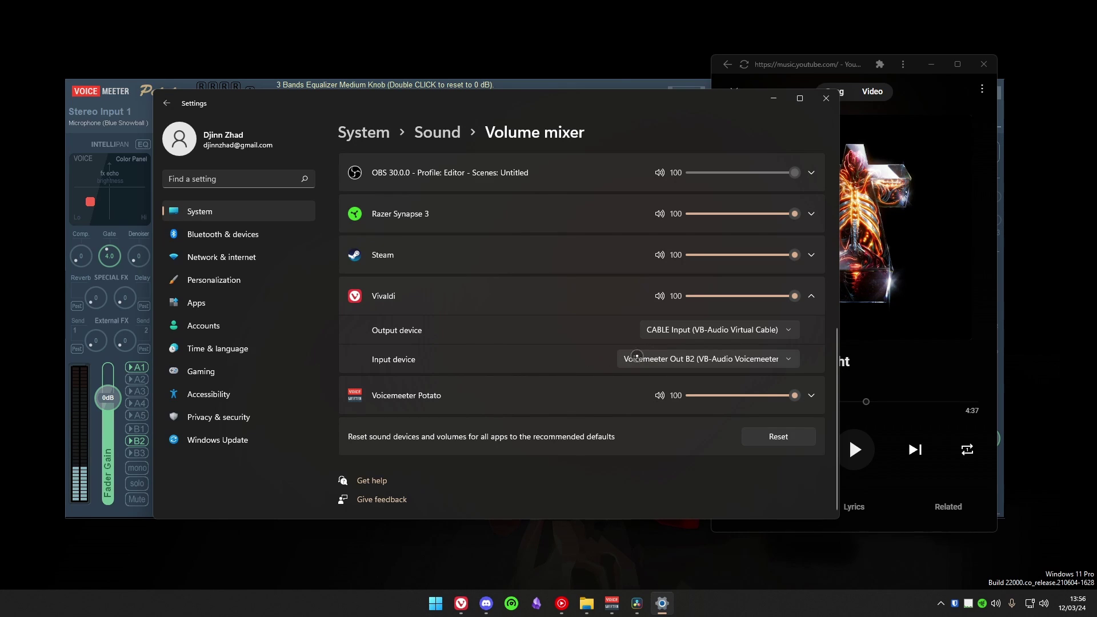
pyautogui.click(649, 352)
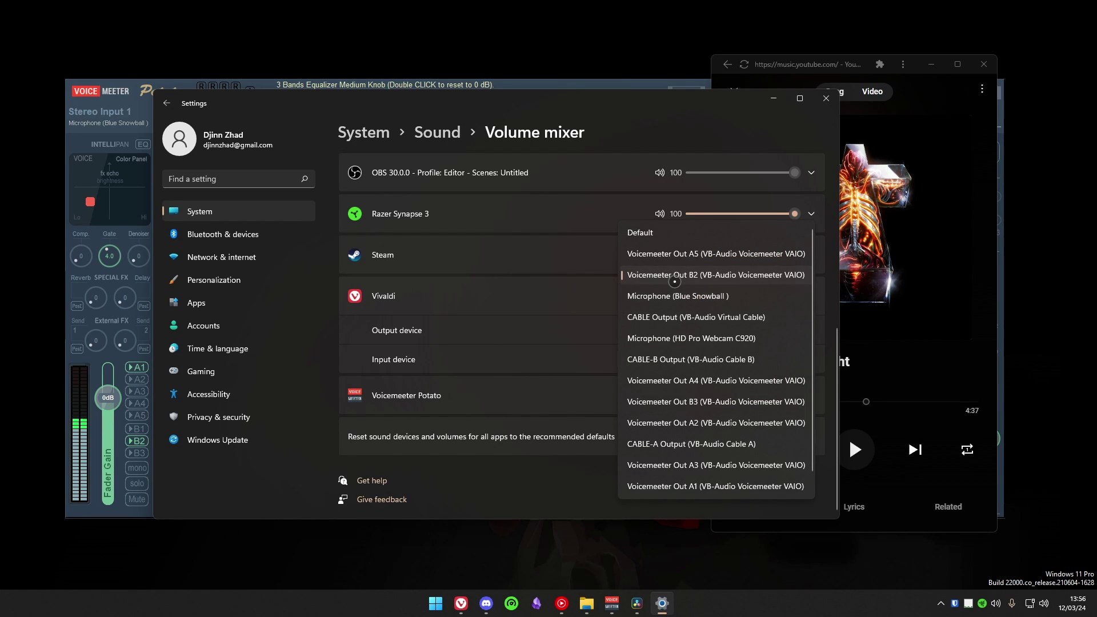
pyautogui.click(675, 278)
# Move the Settings window aside to check the Stereo Input 1 and 2 strips, and close Settings.
pyautogui.moveTo(461, 96); pyautogui.dragTo(552, 92)
pyautogui.click(138, 438)
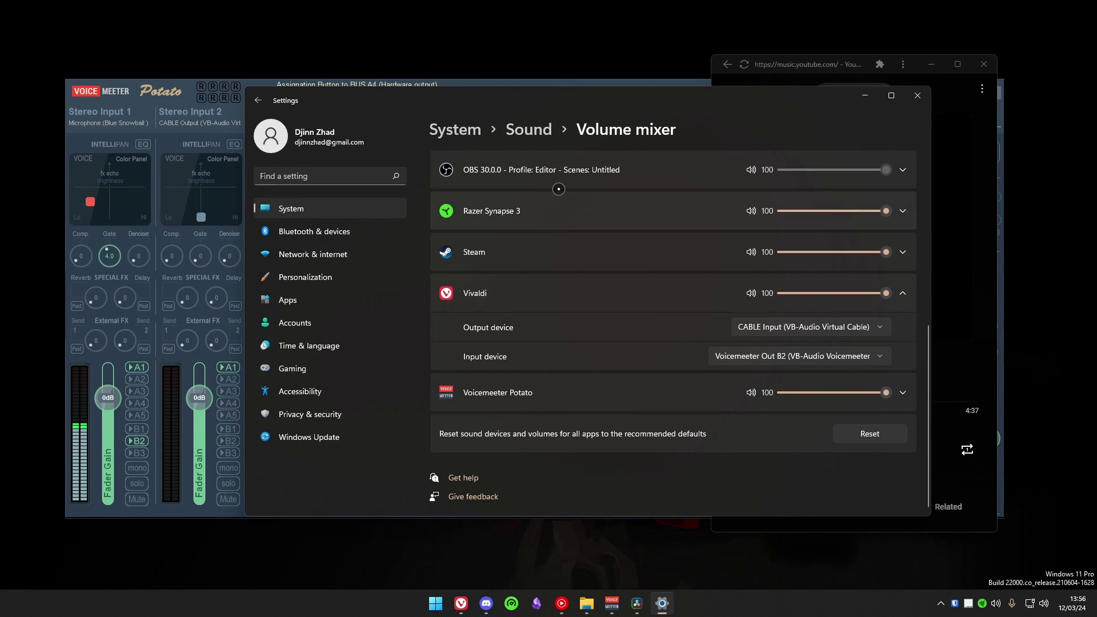
pyautogui.moveTo(567, 102); pyautogui.dragTo(493, 103)
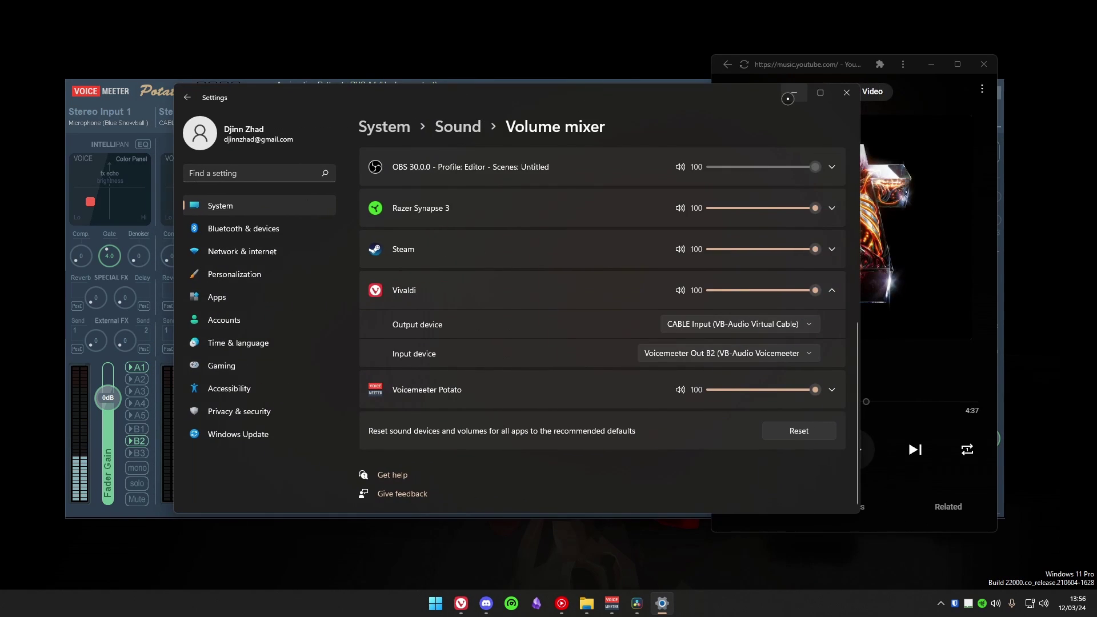
pyautogui.click(849, 93)
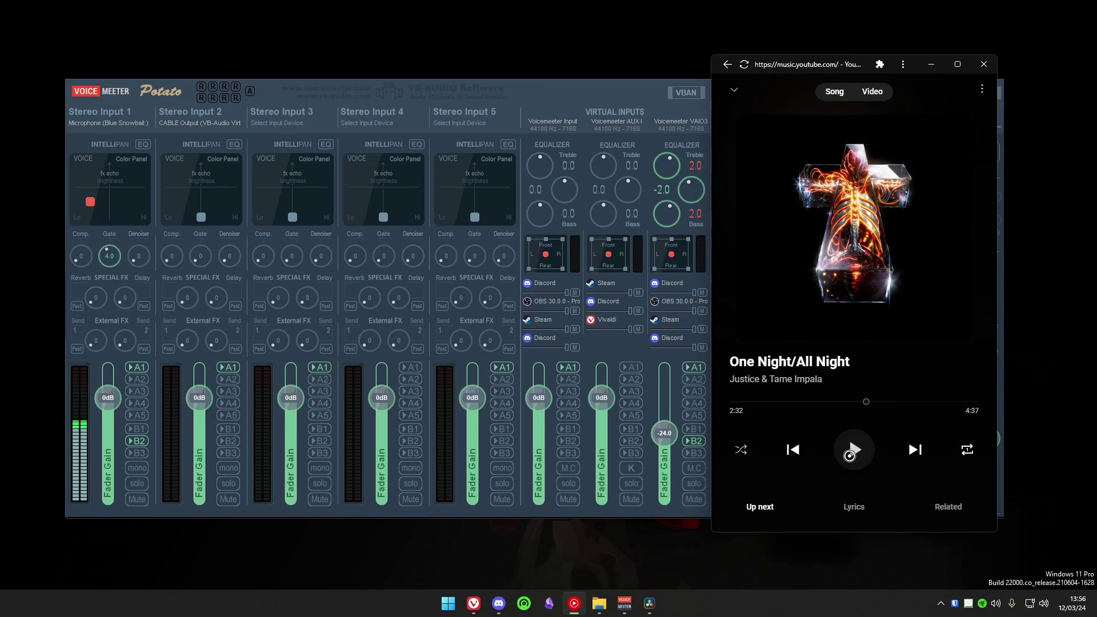
# Switch off the A1 output routing on Stereo Input 2 in Voicemeeter.
pyautogui.click(234, 366)
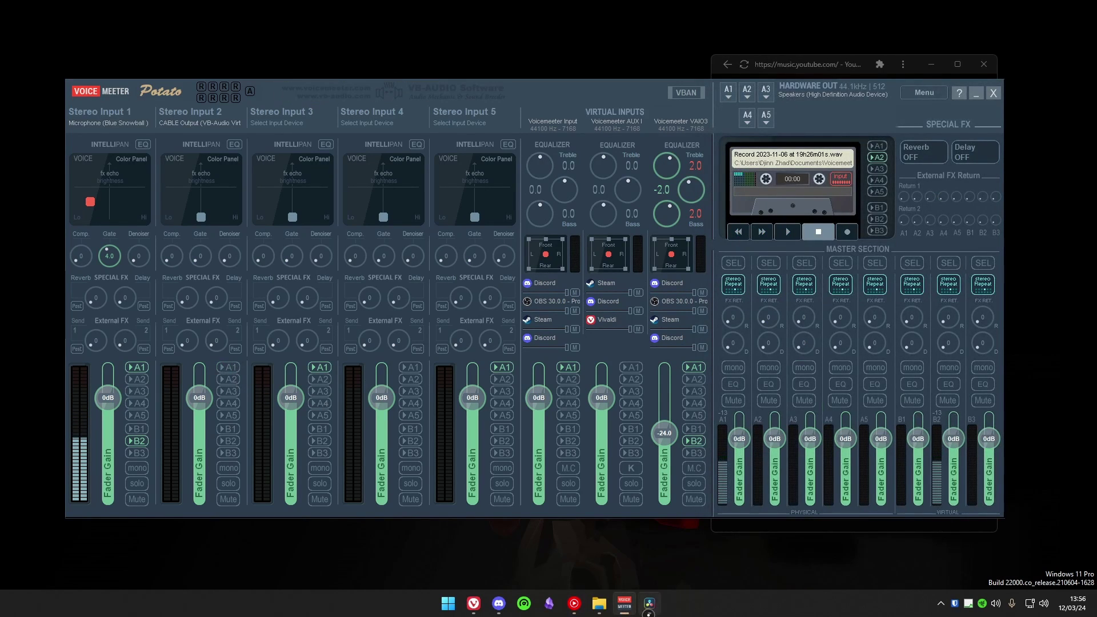
pyautogui.click(732, 523)
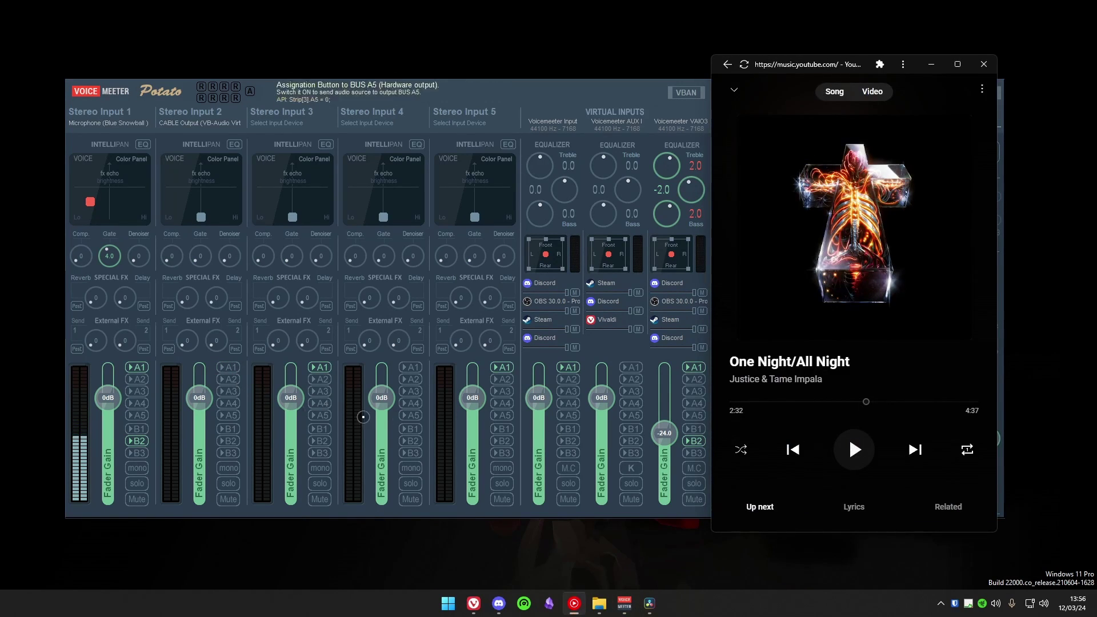
pyautogui.click(228, 367)
pyautogui.click(229, 366)
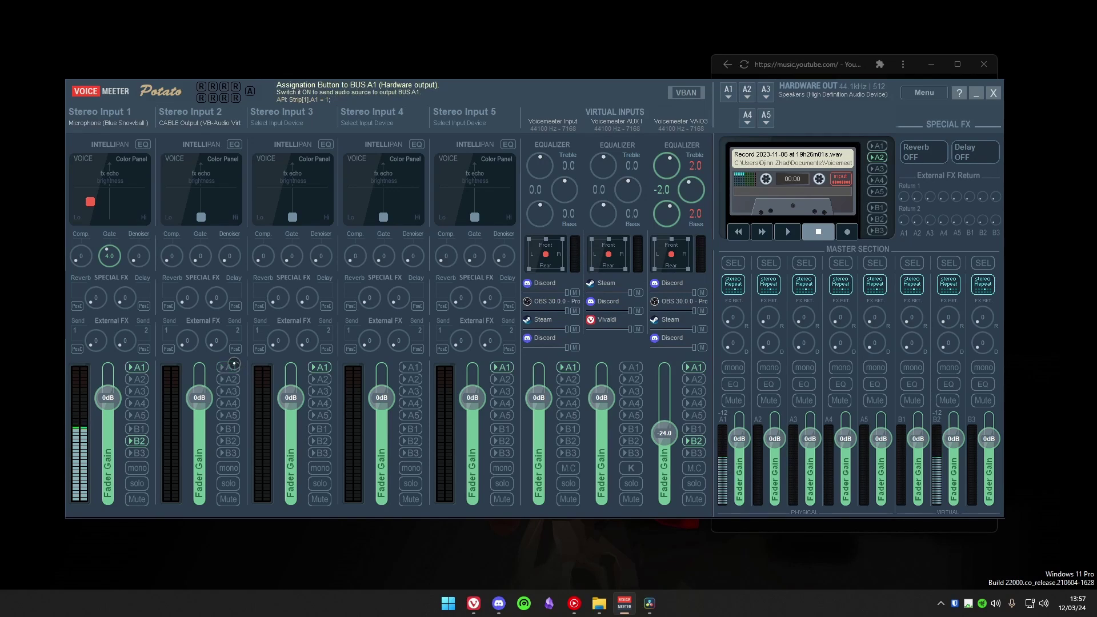
# Play One Night/All Night in YouTube Music and shift the Voicemeeter window to view Stereo Input 2's meter and the output buses.
pyautogui.click(817, 531)
pyautogui.click(849, 436)
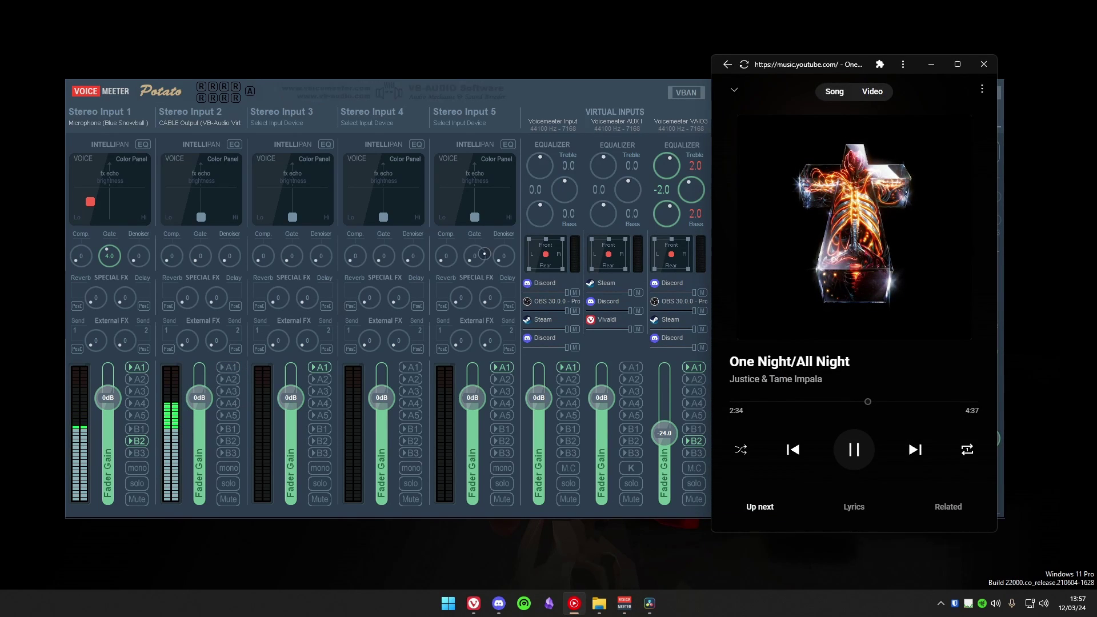
pyautogui.moveTo(595, 88); pyautogui.dragTo(549, 87)
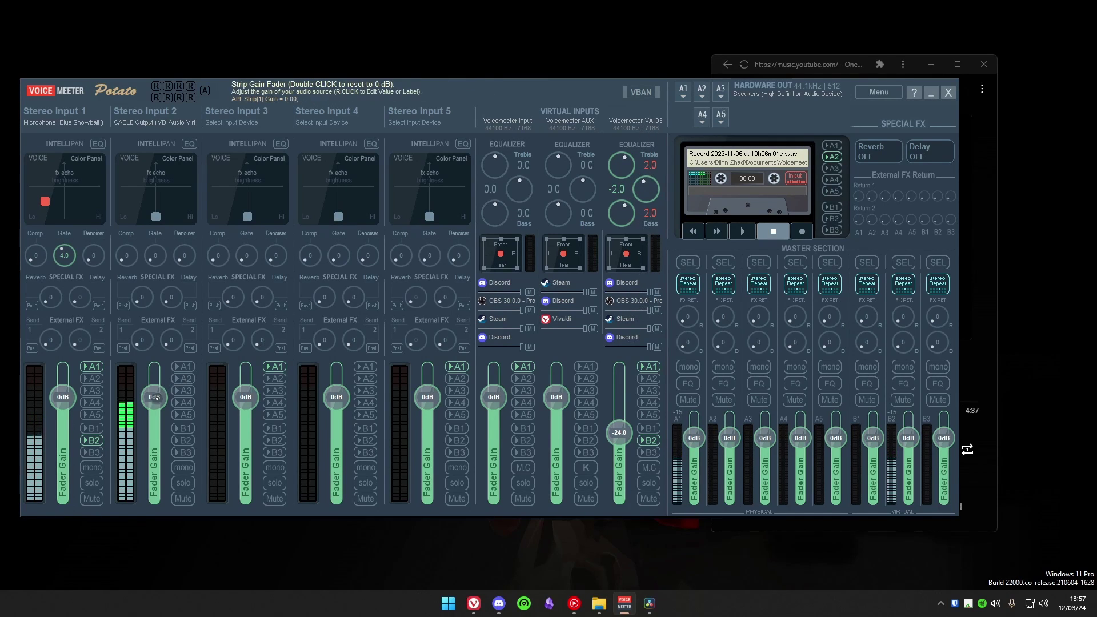
# Lower Stereo Input 2's fader gain to -12.0 dB and shift its Intellipan voice point toward the low side of the color panel.
pyautogui.scroll(-6, 151, 393)
pyautogui.scroll(-6, 151, 393)
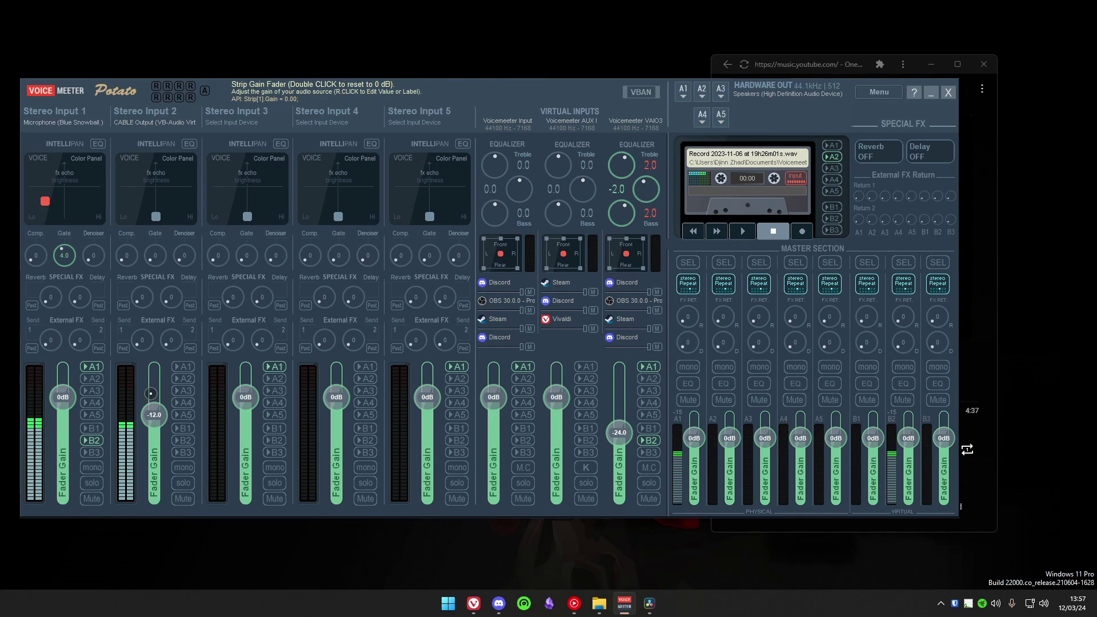
pyautogui.moveTo(161, 219); pyautogui.dragTo(143, 200)
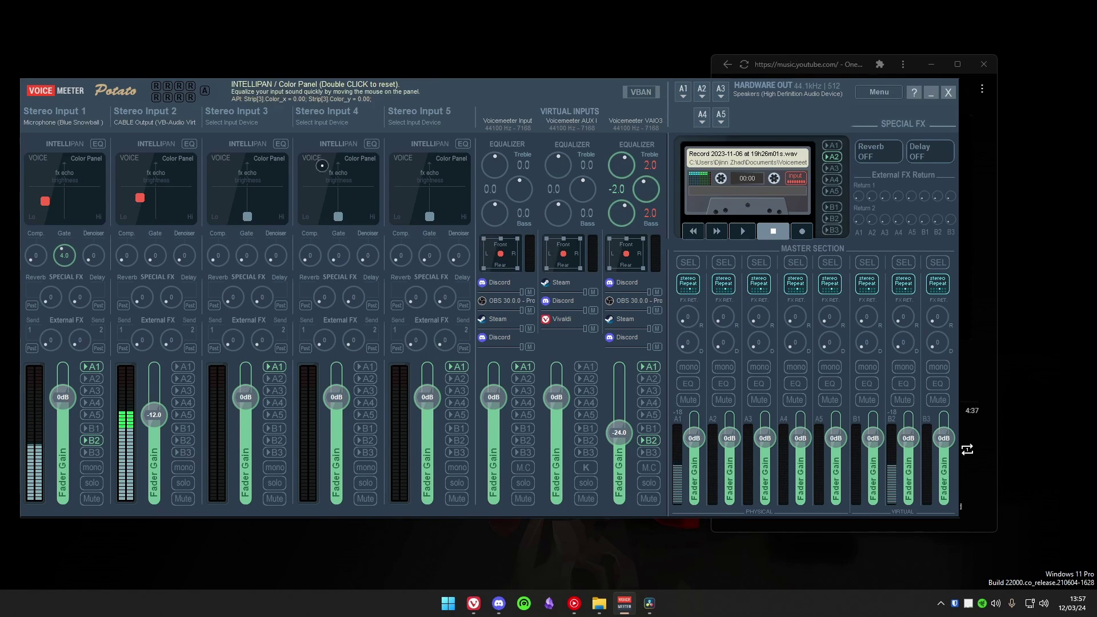
# Shift the Voicemeeter window aside, bring YouTube Music forward, pause One Night/All Night and close the player window.
pyautogui.moveTo(357, 95); pyautogui.dragTo(417, 94)
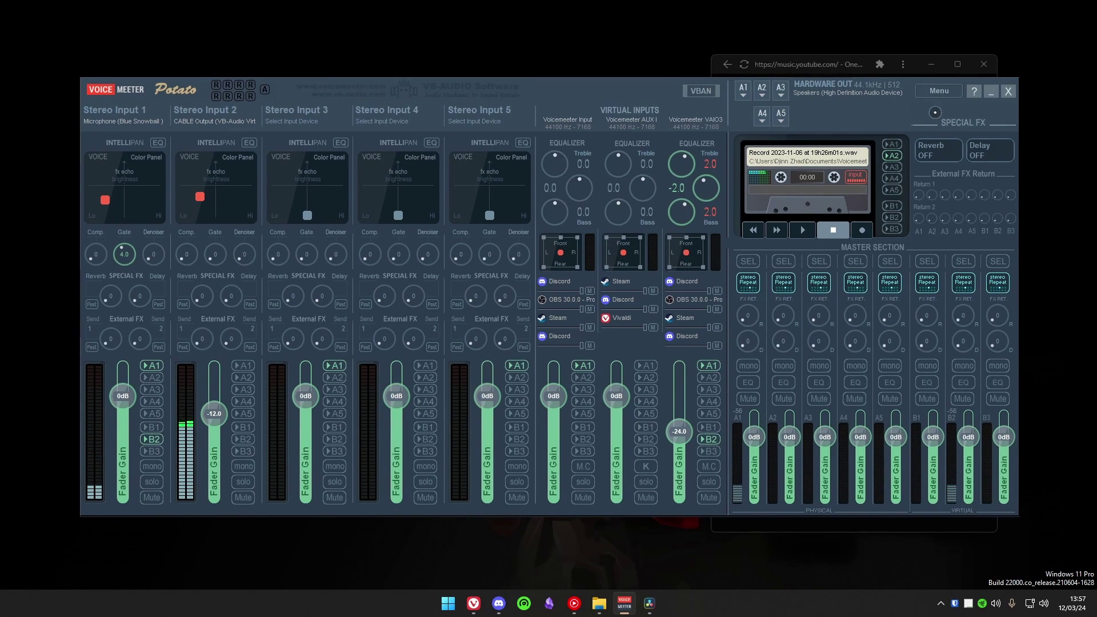
pyautogui.click(920, 64)
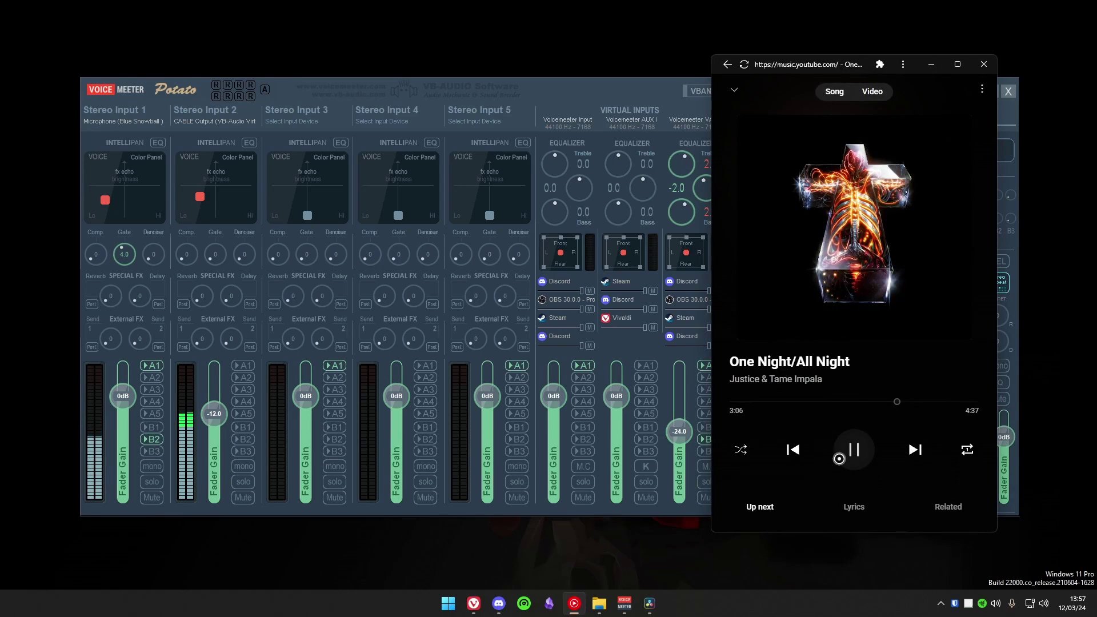
pyautogui.click(854, 450)
pyautogui.click(984, 64)
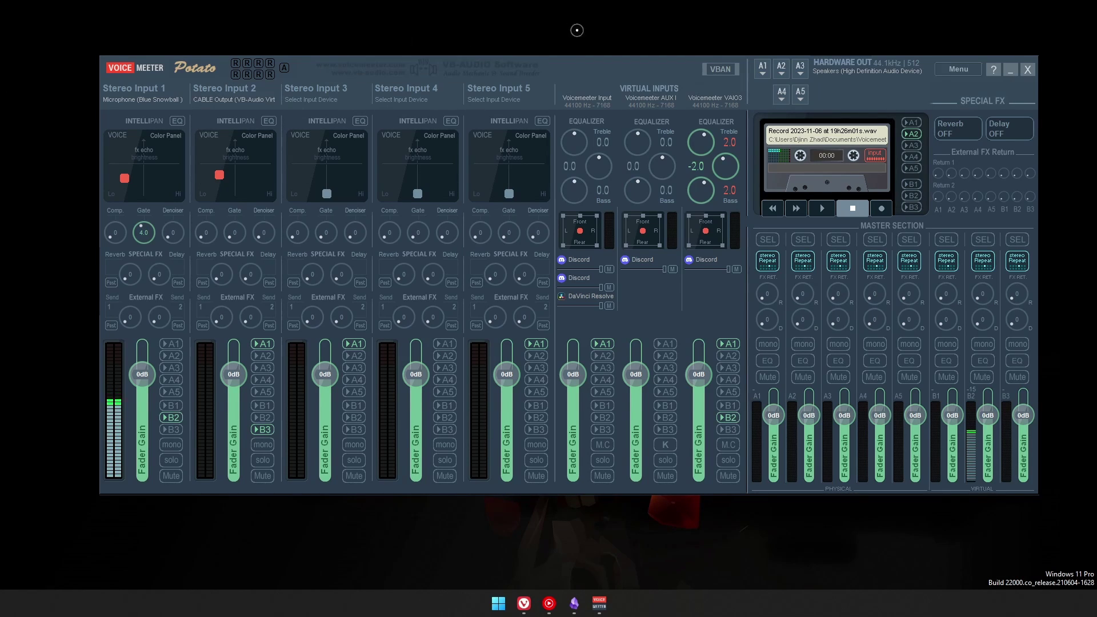
# Open the VBAN network configuration to view its incoming and outgoing streams, and close it.
pyautogui.moveTo(549, 56)
pyautogui.mouseDown()
pyautogui.moveTo(512, 52)
pyautogui.moveTo(552, 57)
pyautogui.mouseUp()
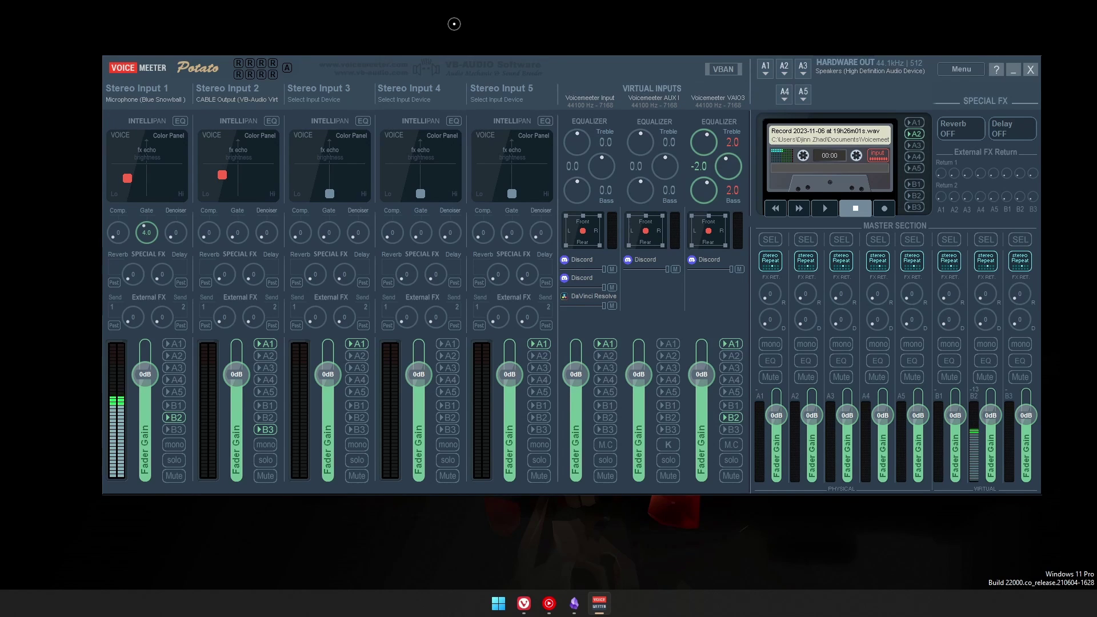
pyautogui.click(721, 69)
pyautogui.moveTo(790, 66); pyautogui.dragTo(693, 68)
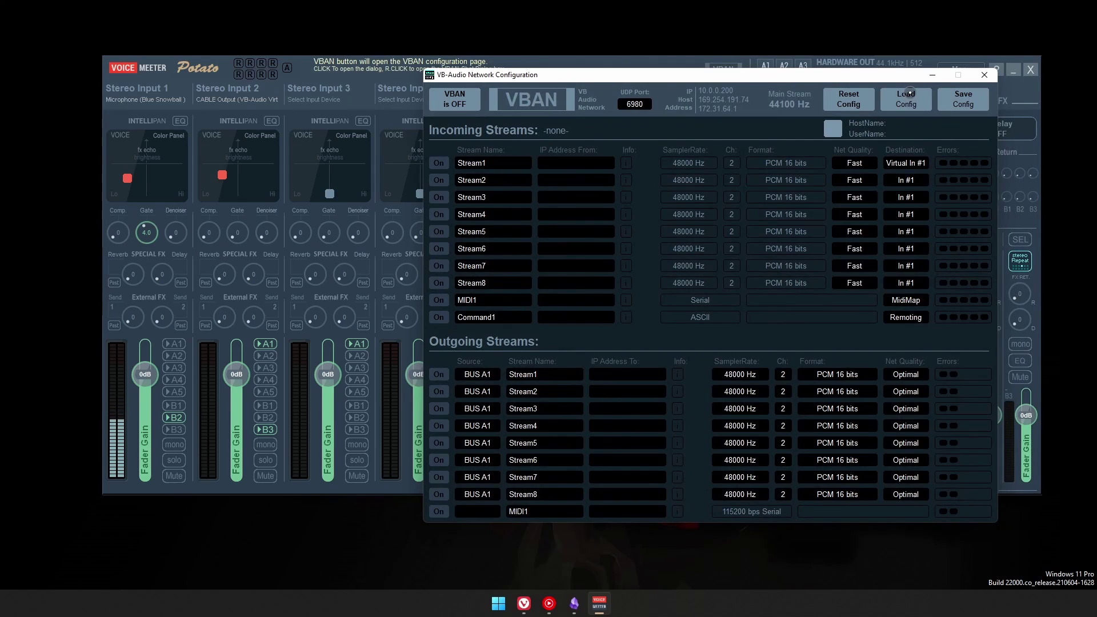
pyautogui.click(984, 75)
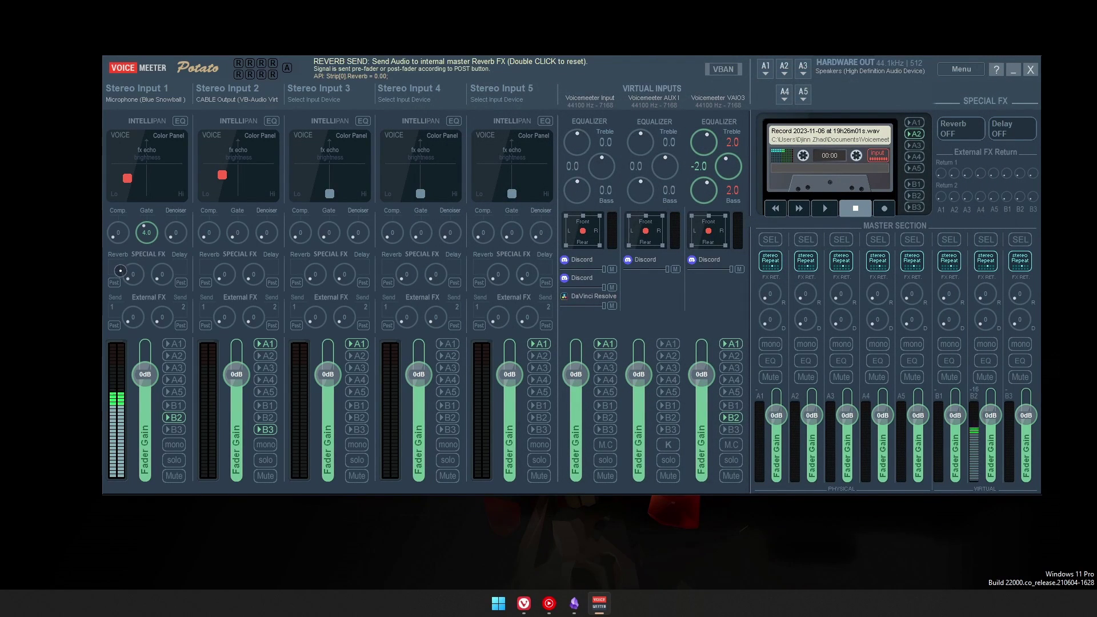
# Show the detailed compressor and gate settings of Stereo Input 1, and return to the normal strip view.
pyautogui.rightClick(118, 232)
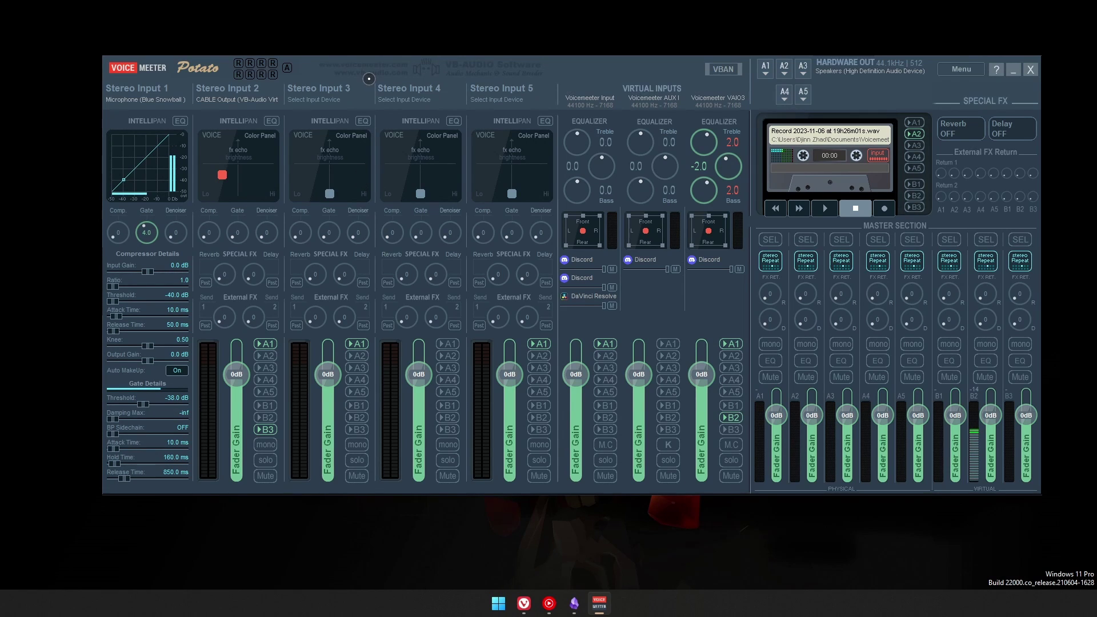
pyautogui.rightClick(123, 234)
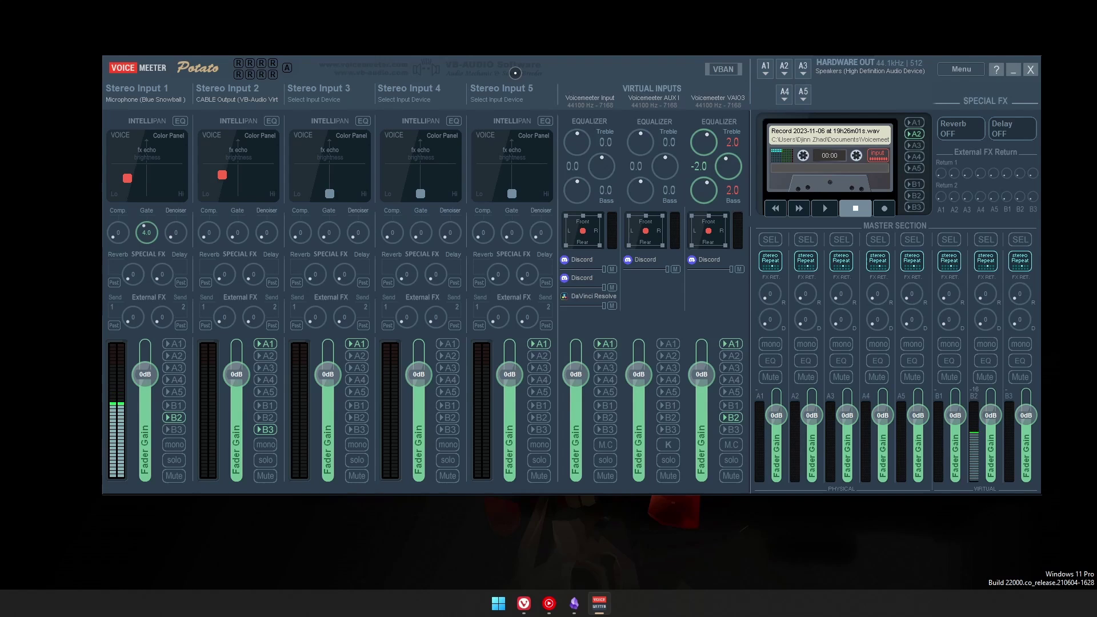
pyautogui.moveTo(515, 73); pyautogui.dragTo(512, 75)
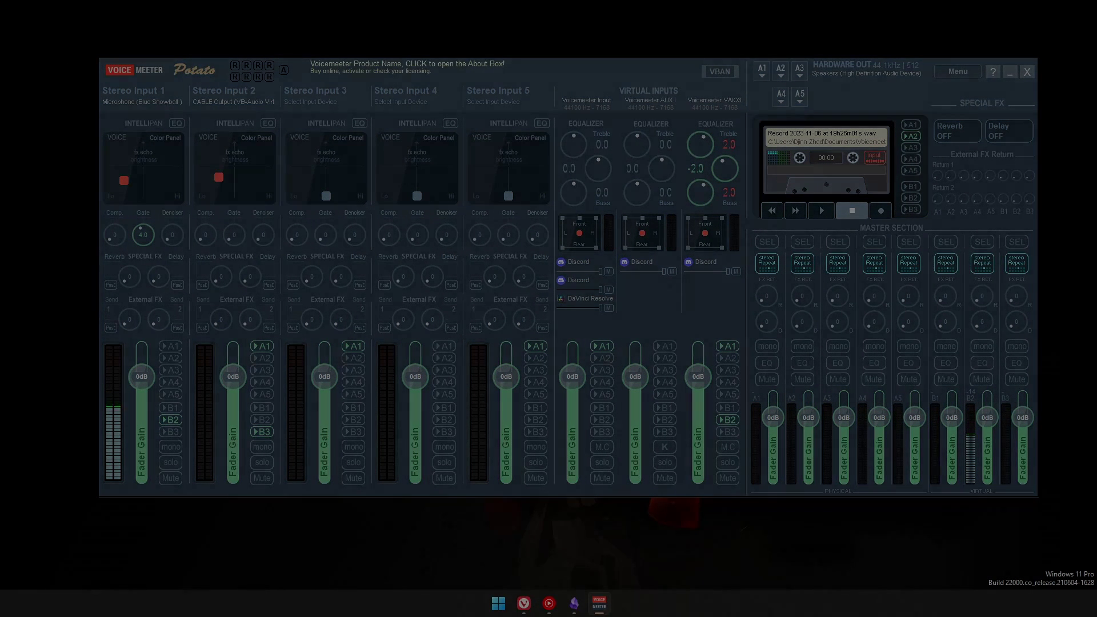